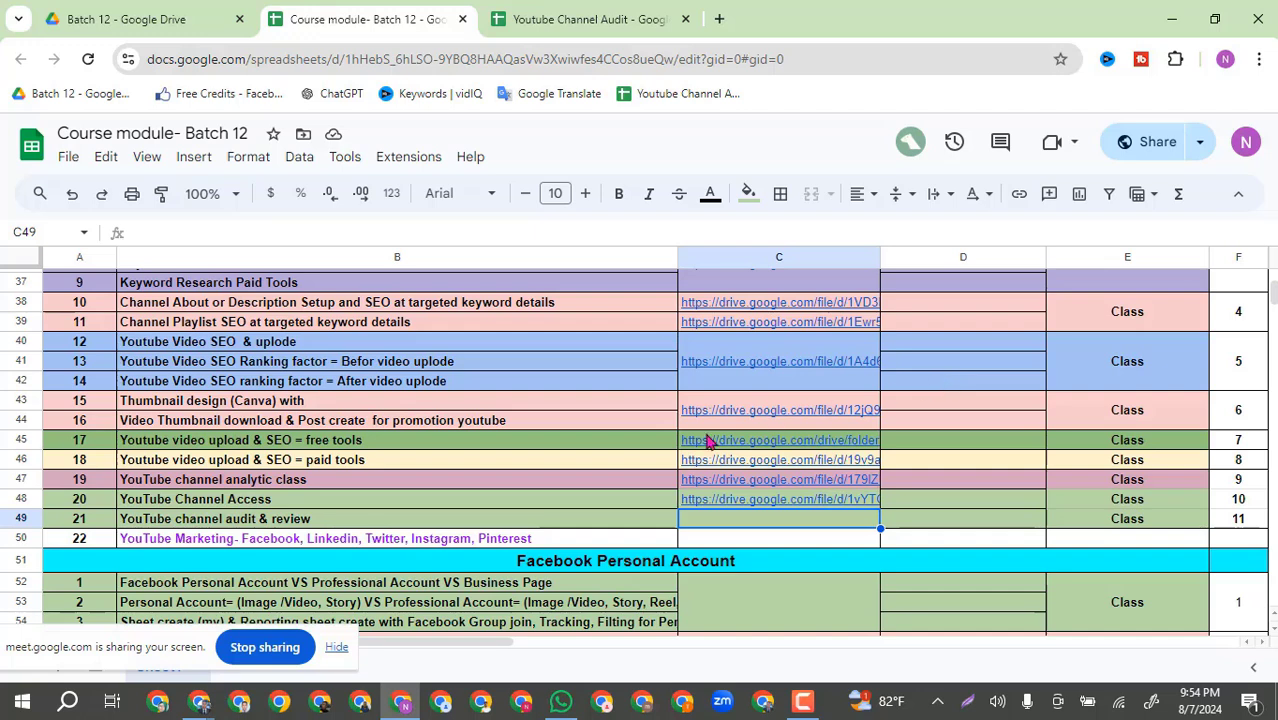
click(292, 482)
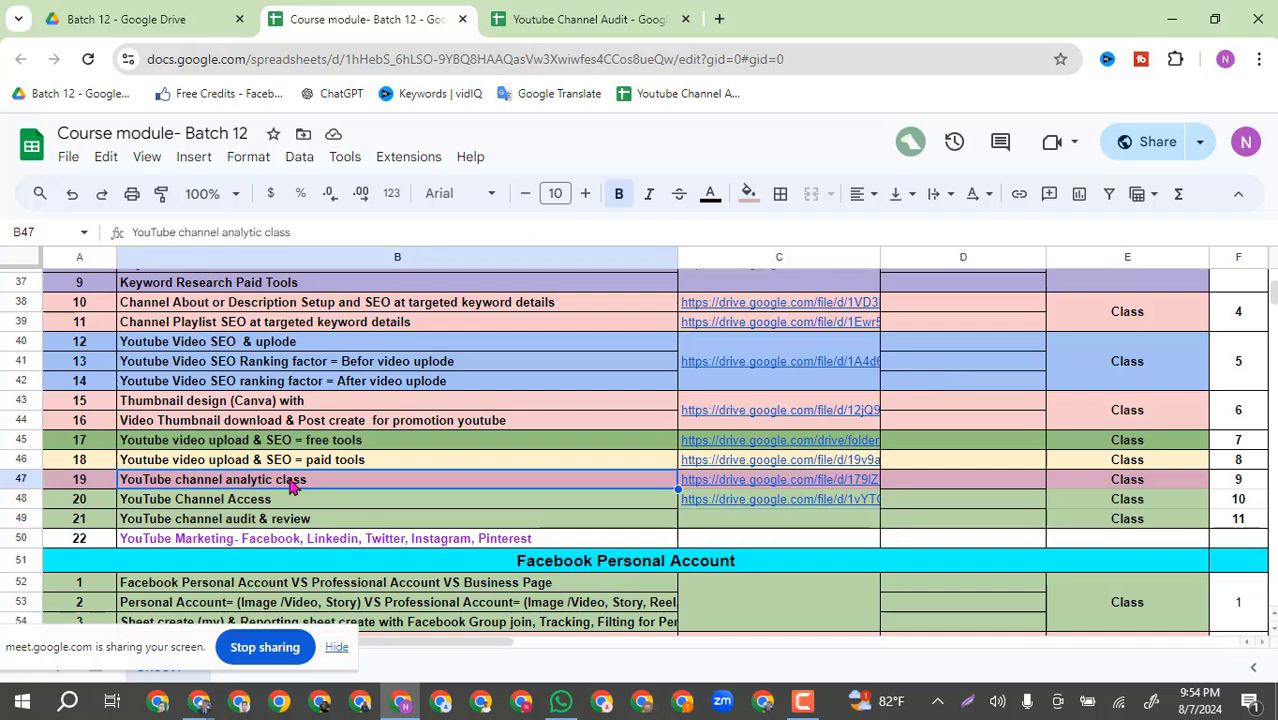
click(320, 524)
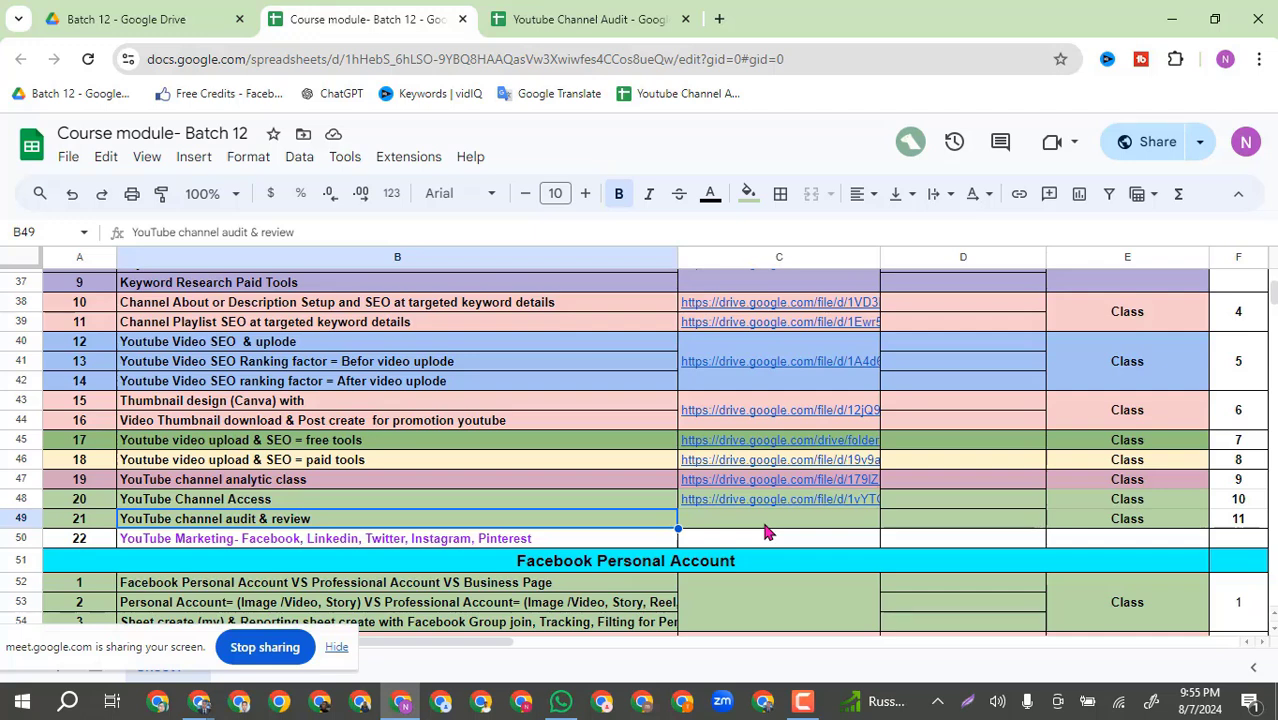
click(322, 484)
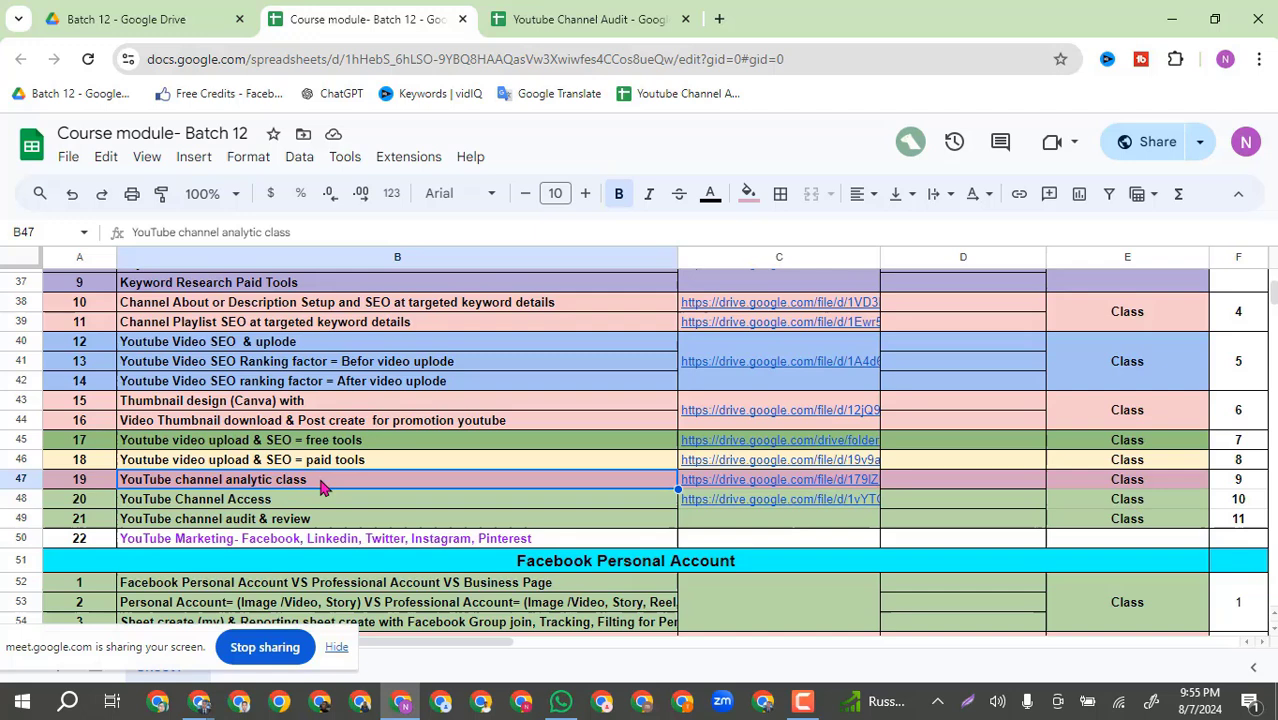
click(714, 522)
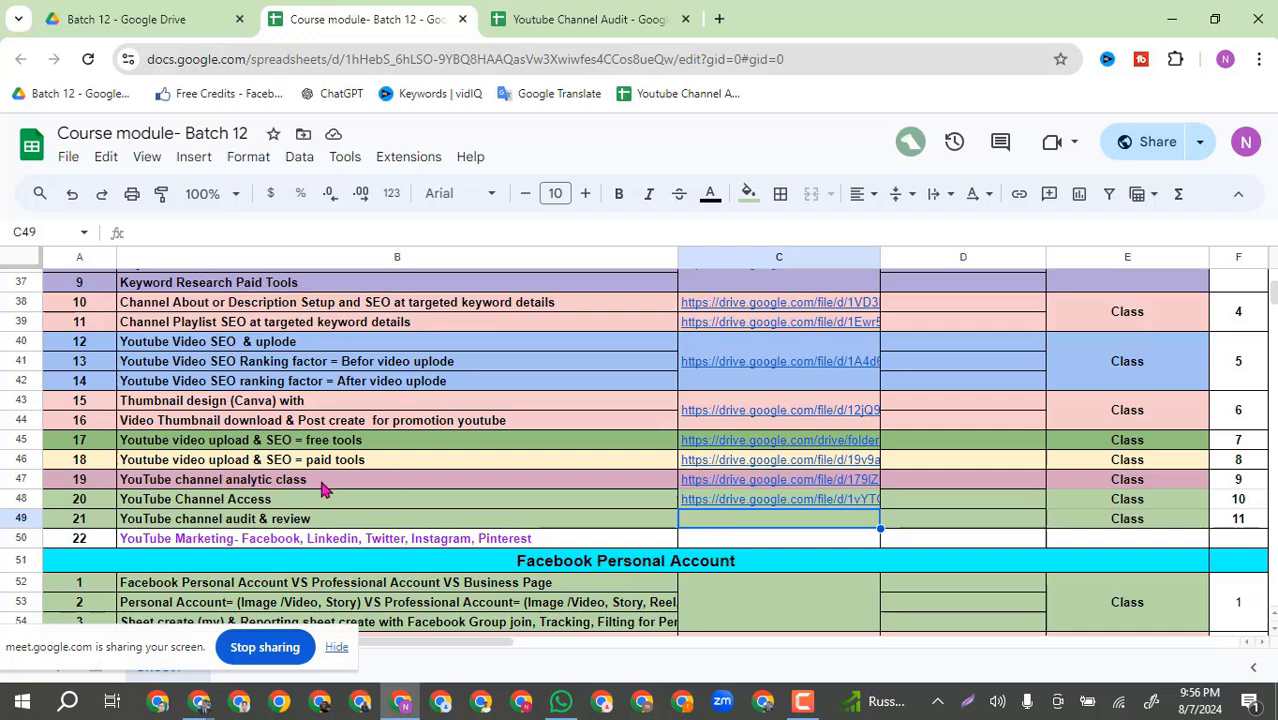
click(322, 484)
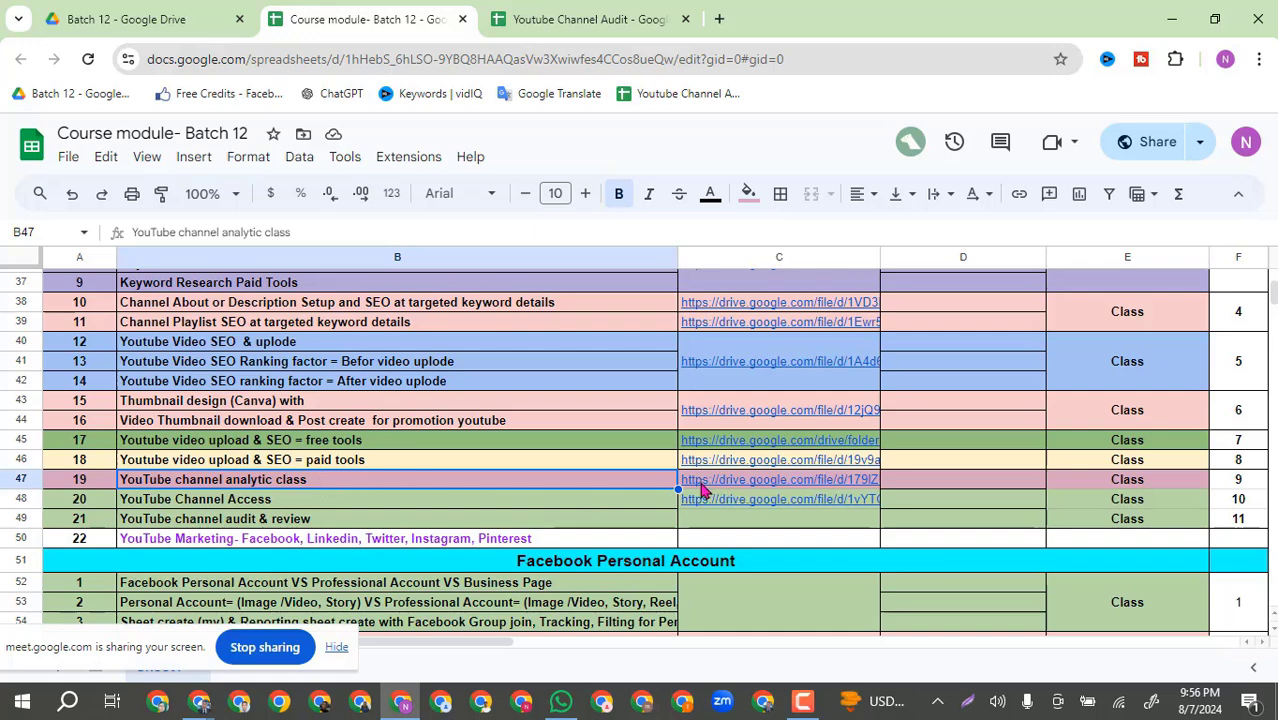
Step: Insert "/ Analysis" after "audit" in the YouTube channel audit & review topic in cell B49
mouse_move(703, 489)
click(231, 526)
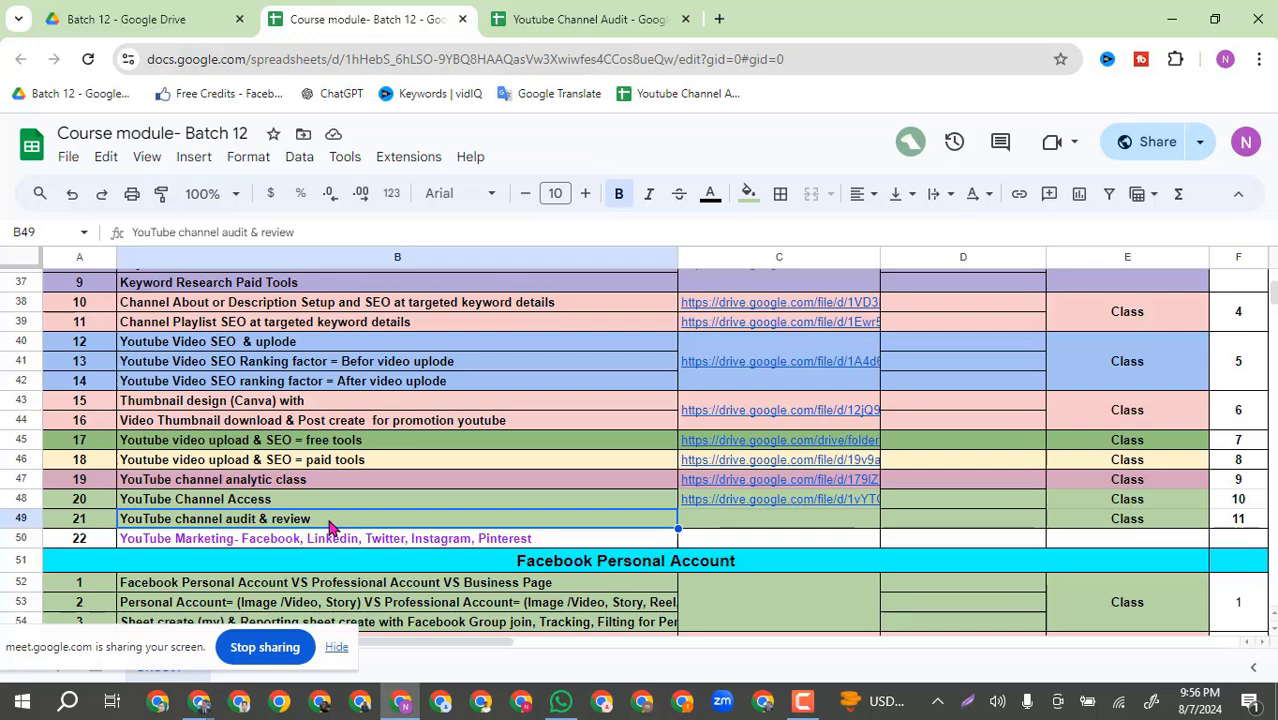
click(249, 233)
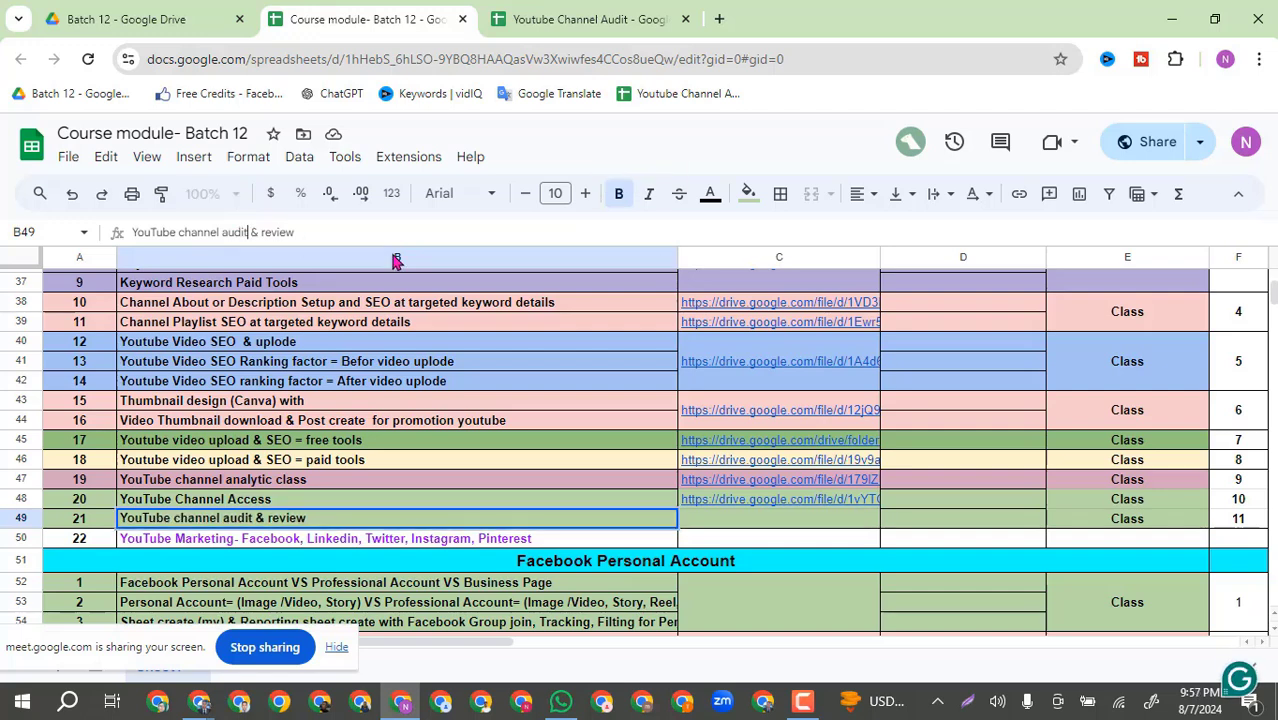
text(?)
key(BackSpace)
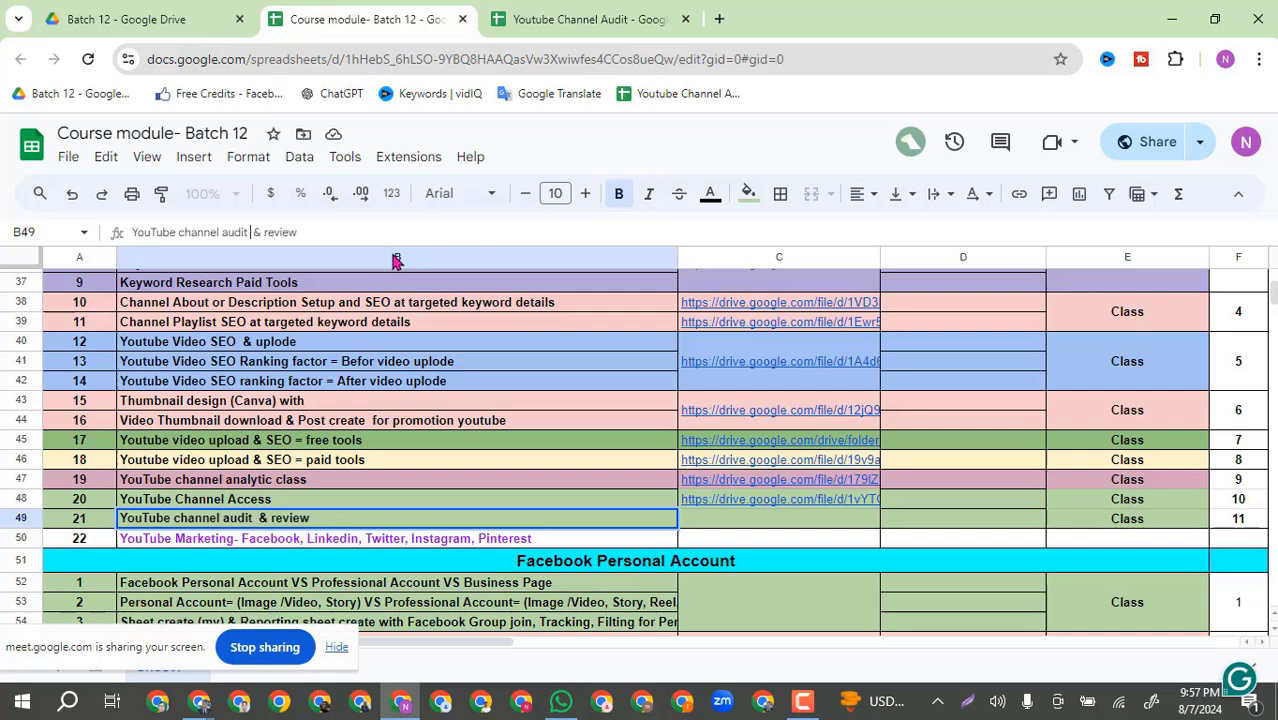
text(/ )
text(Anal)
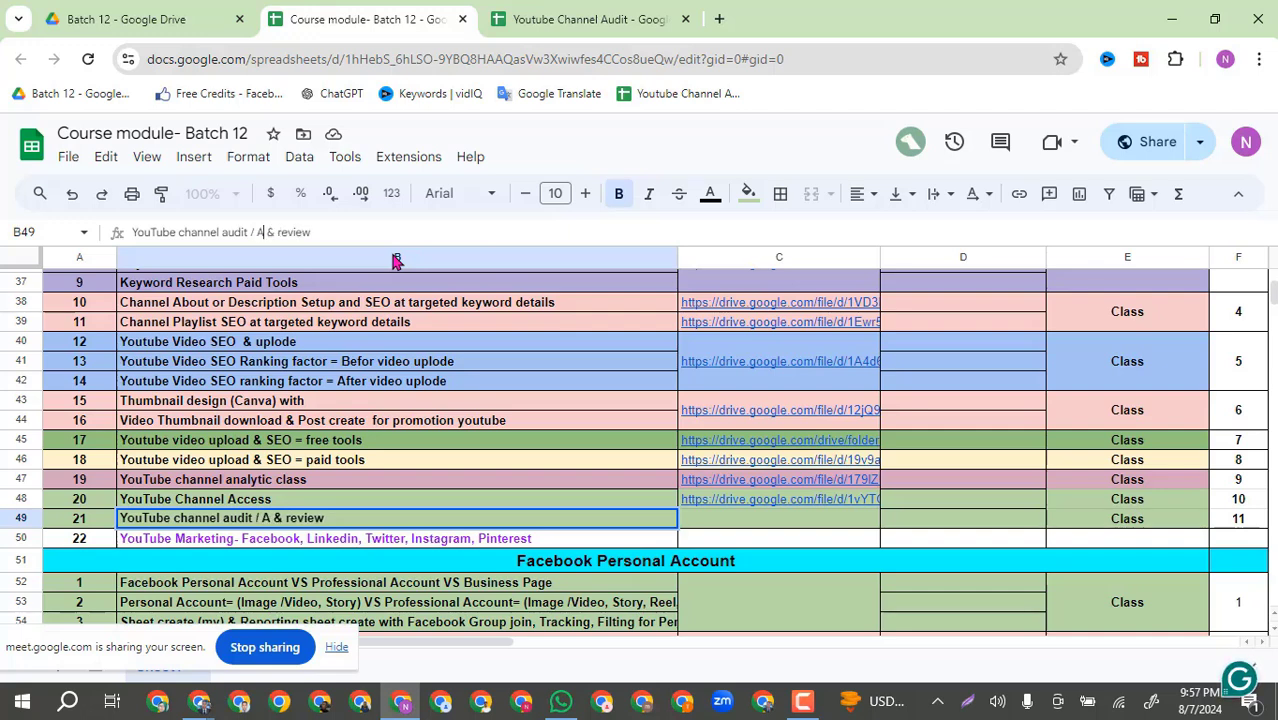
text(ysis)
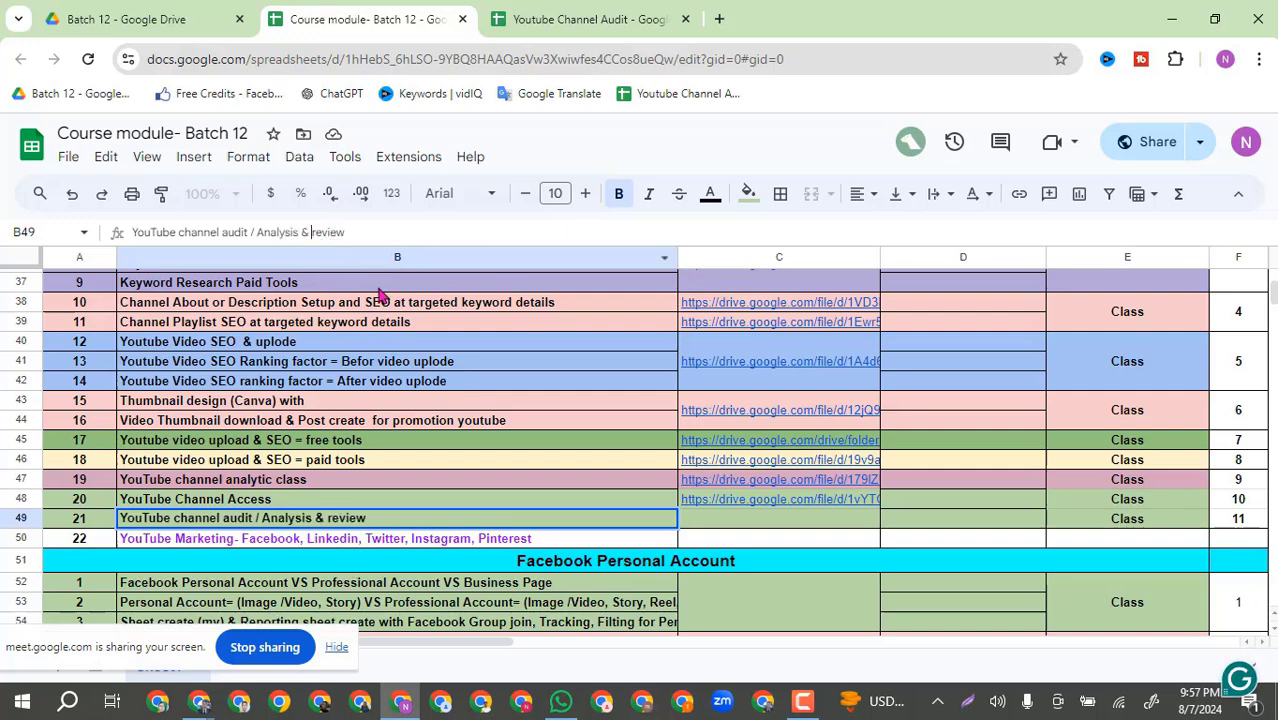
Step: Replace the ampersand before "review" in B49 with a slash so it reads "YouTube channel audit / Analysis / review"
key(BackSpace)
key(BackSpace)
text(?)
key(BackSpace)
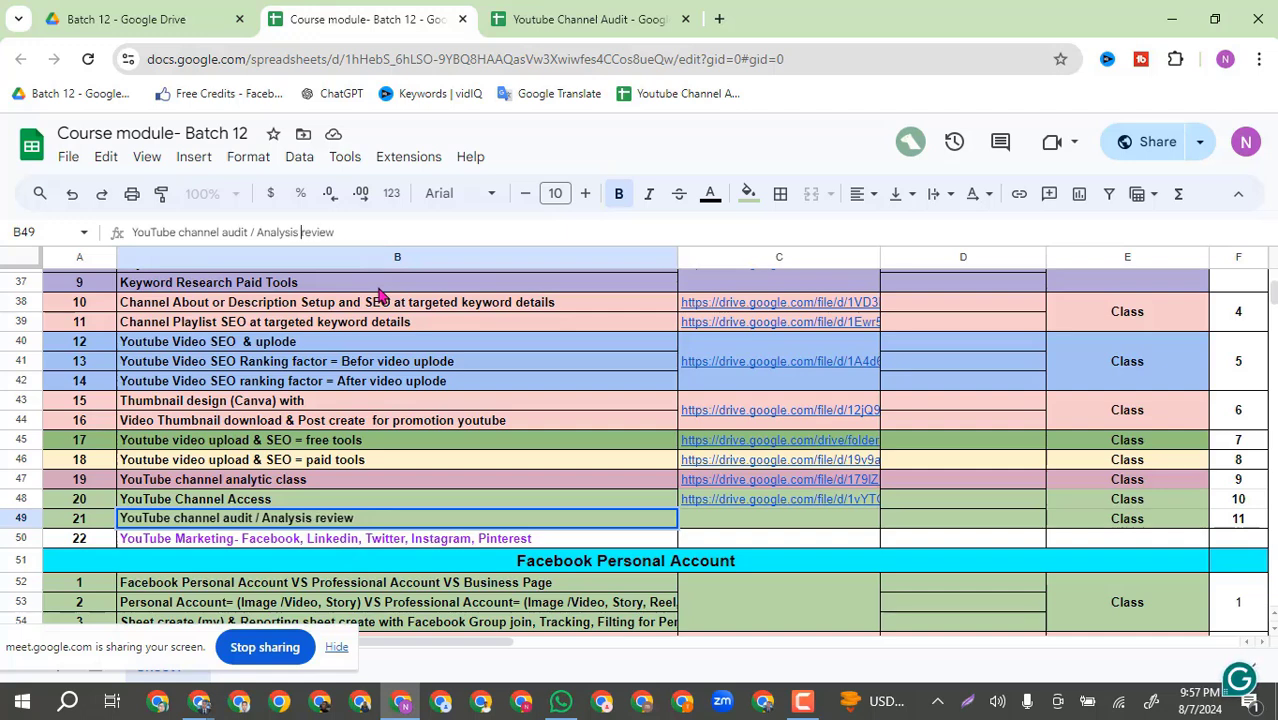
text(/)
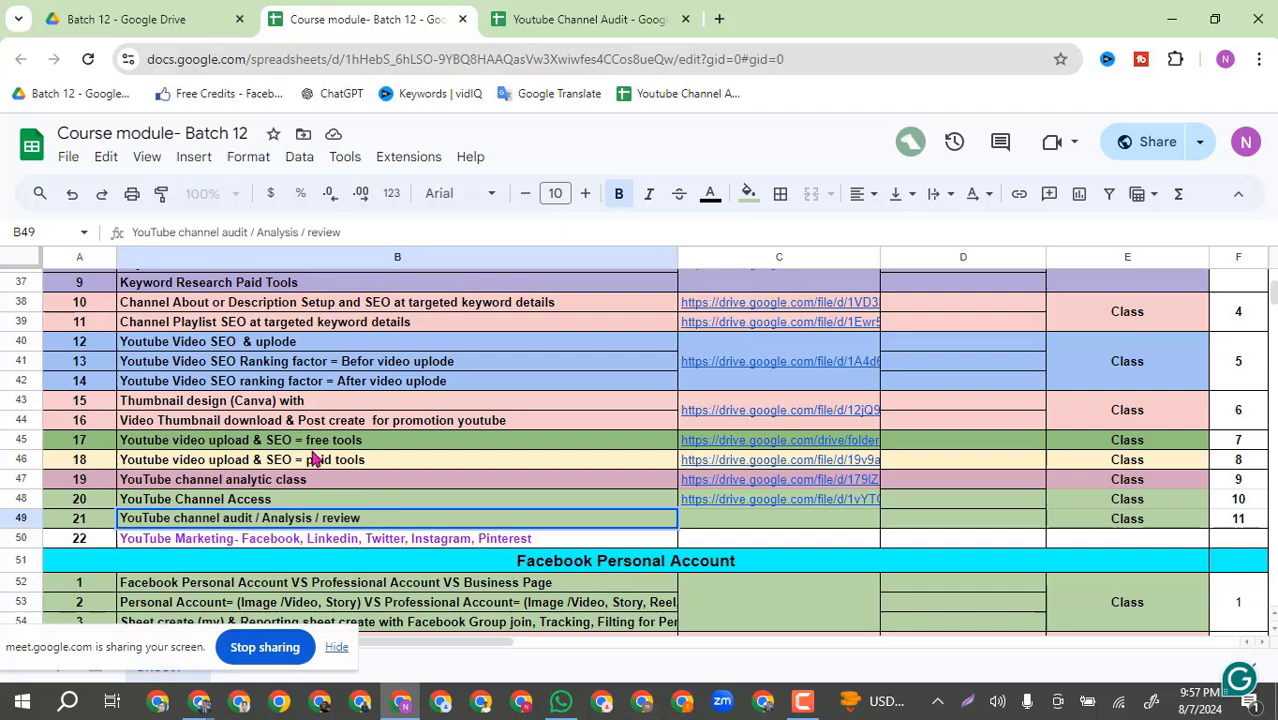
click(203, 535)
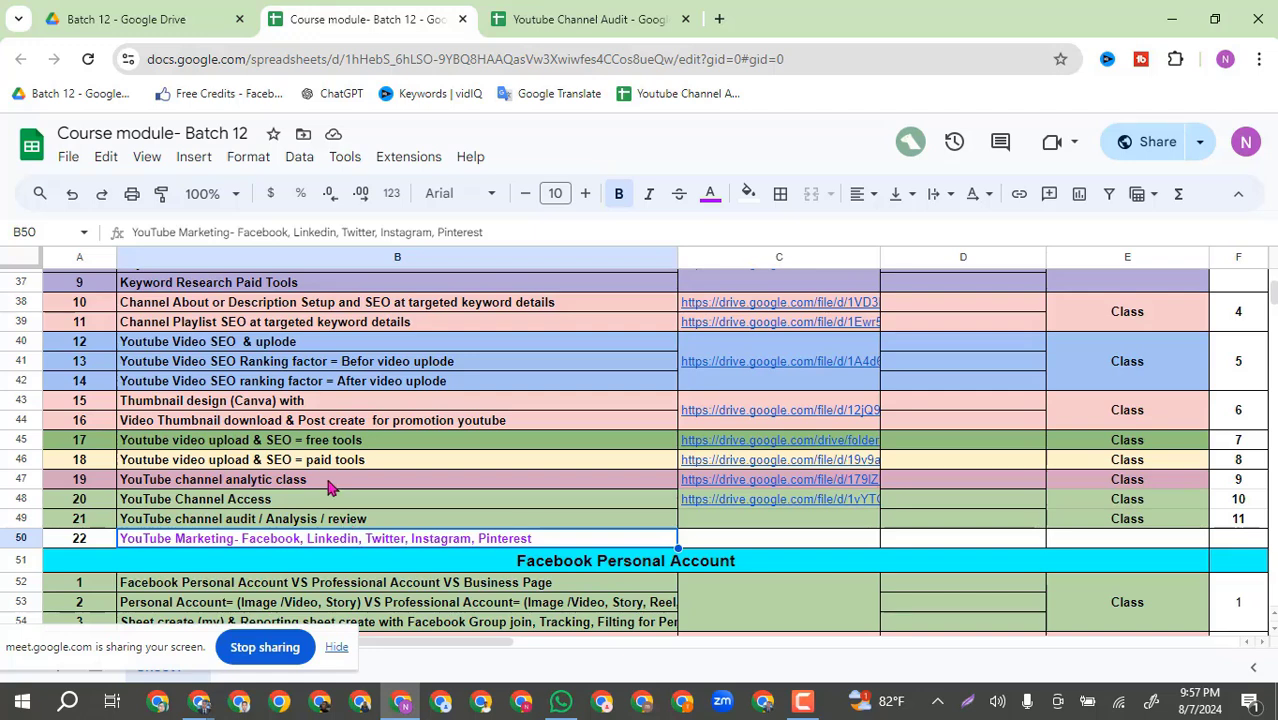
Step: Compare the YouTube channel analytic class entry in row 47 with the audit / Analysis / review entry in row 49
mouse_move(686, 486)
click(375, 525)
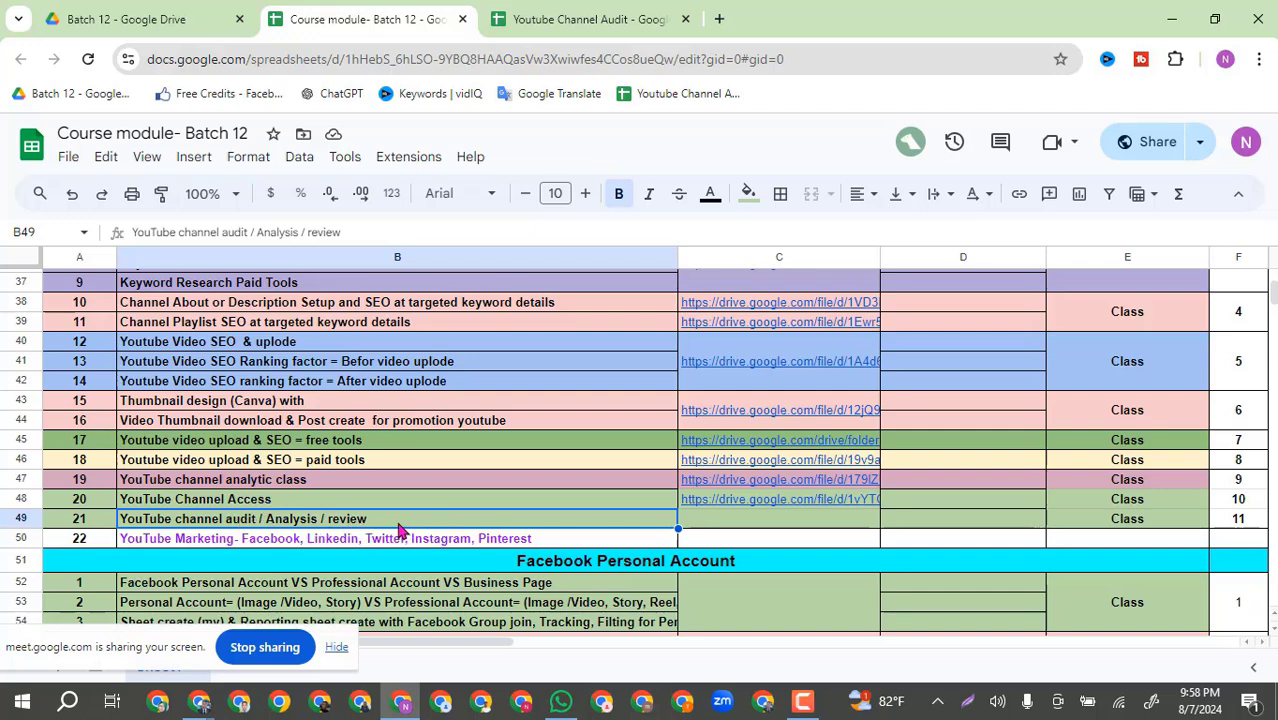
click(280, 481)
click(254, 522)
click(284, 484)
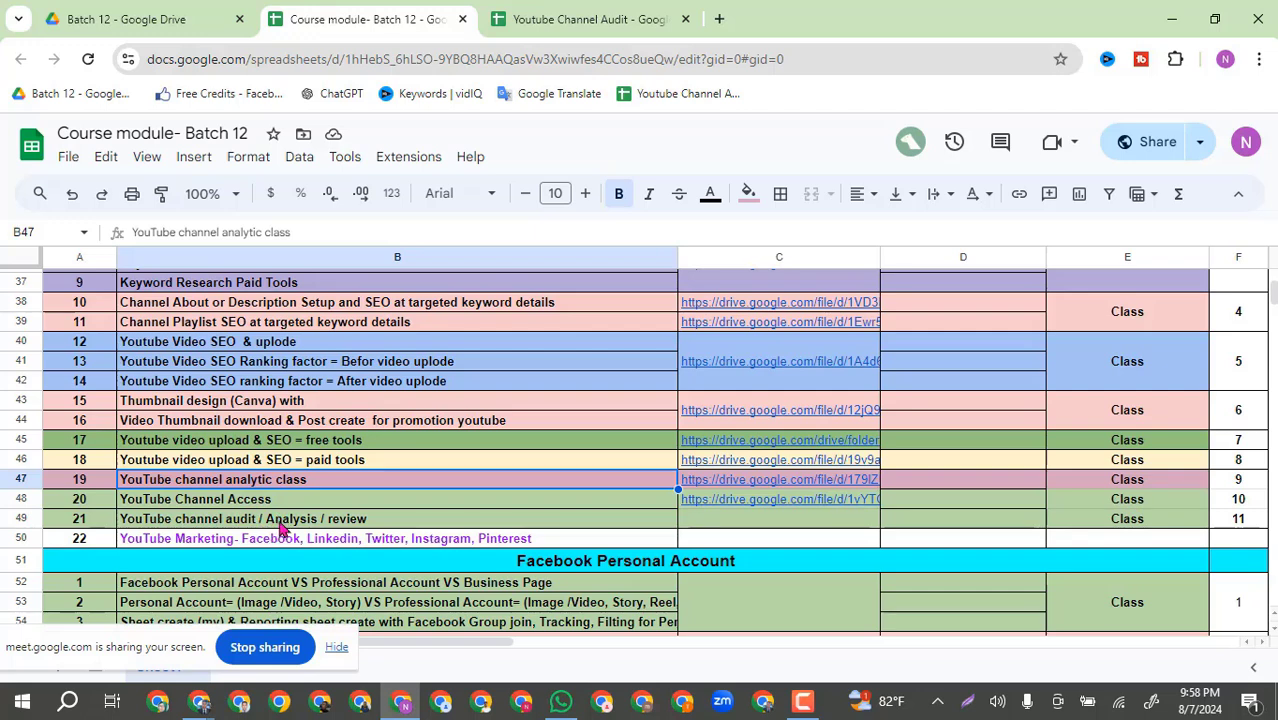
click(285, 524)
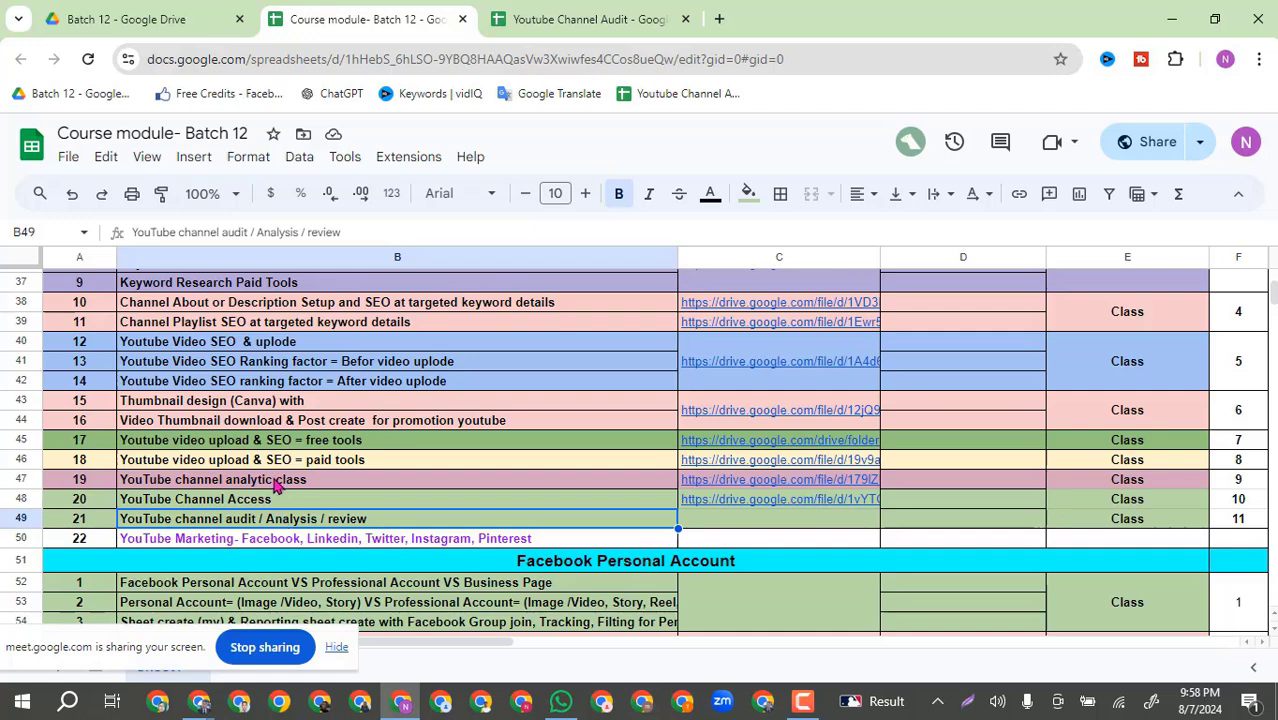
click(277, 484)
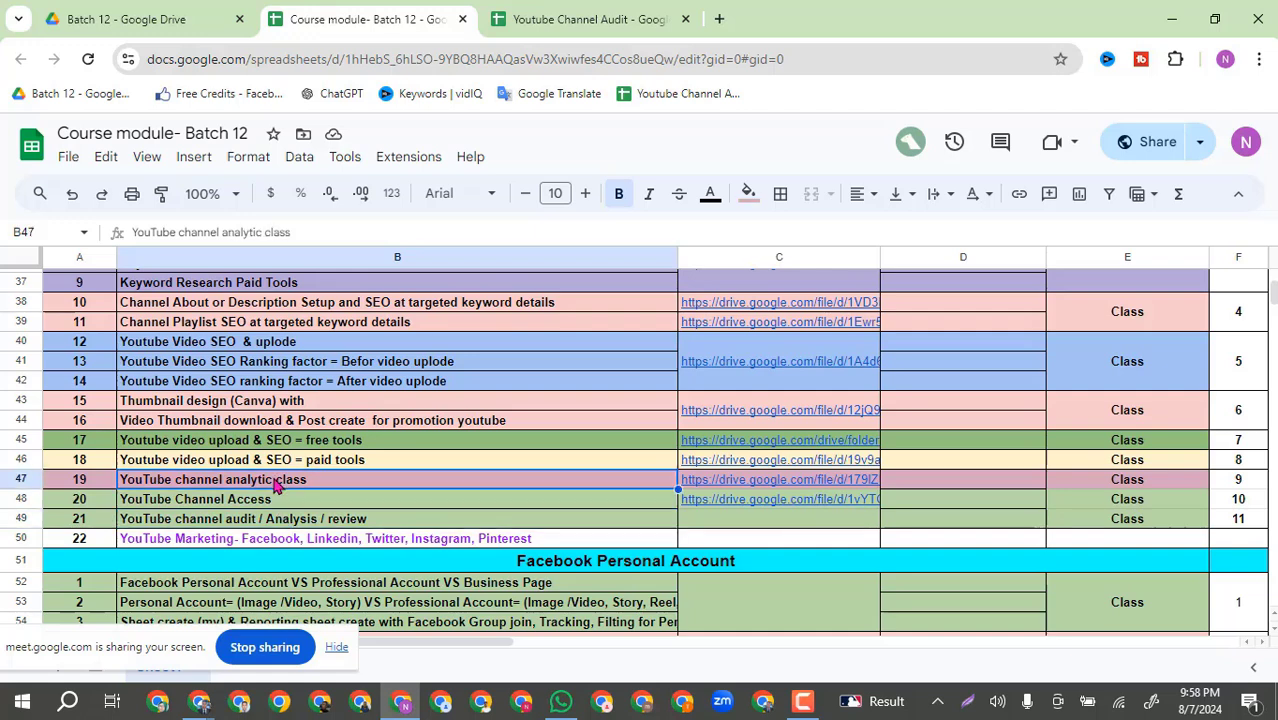
click(294, 520)
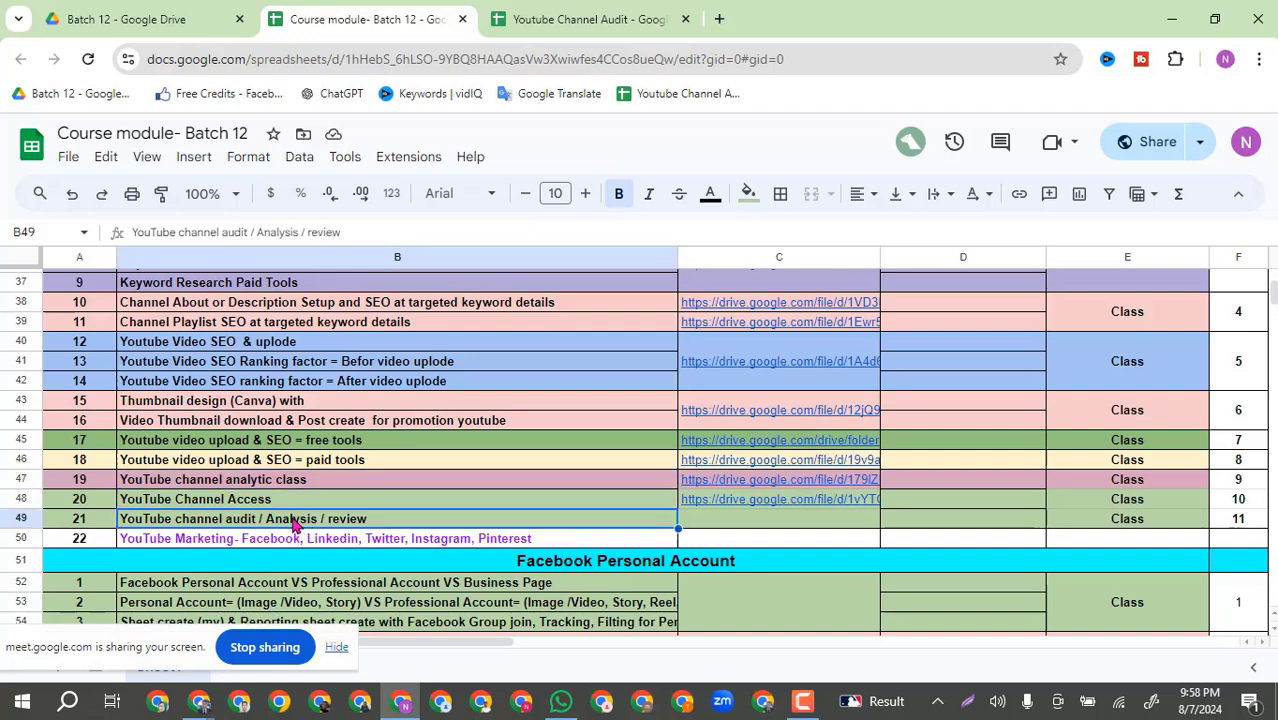
click(771, 524)
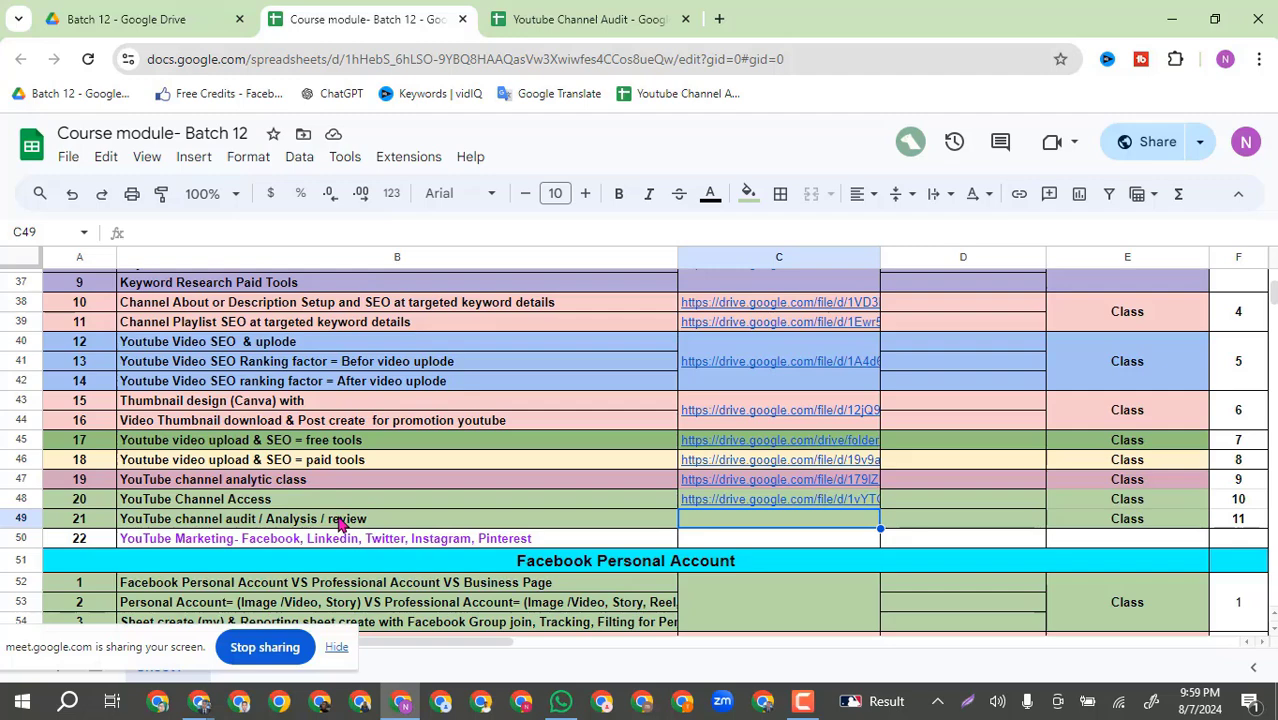
Step: Switch to the Youtube Channel Audit spreadsheet and look through its whole audit template
click(538, 14)
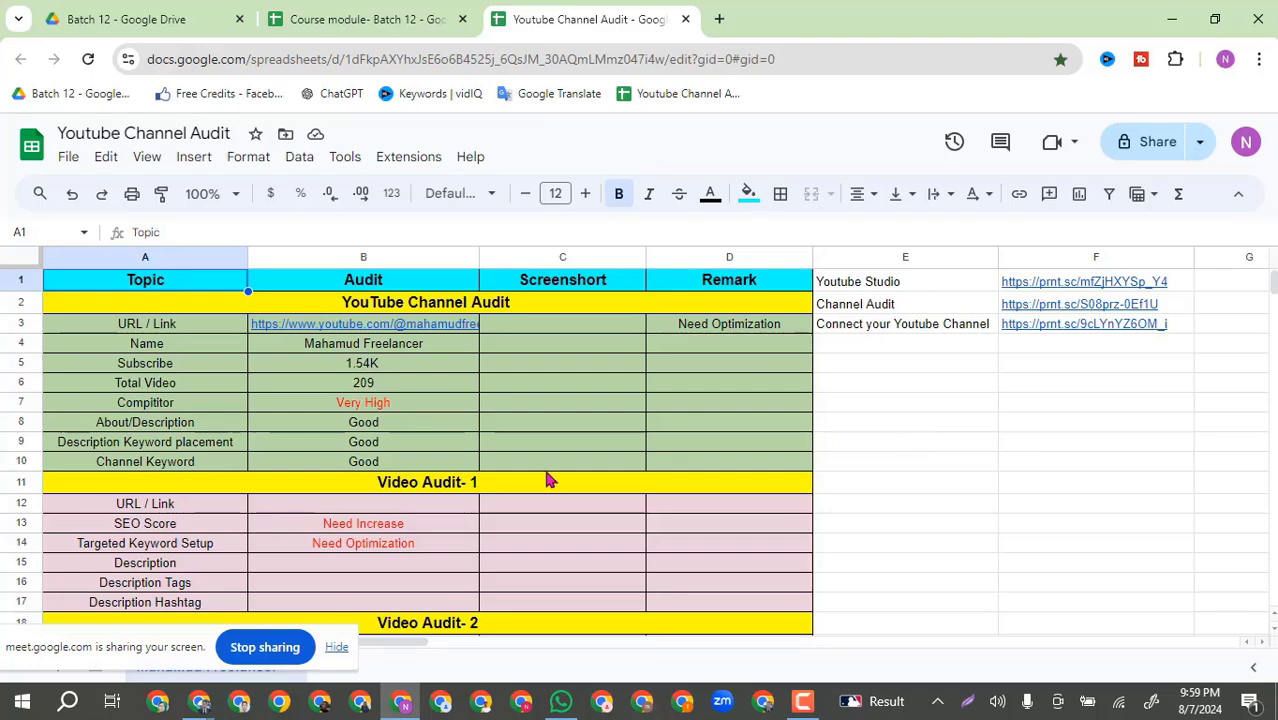
scroll(560, 479, down, 5)
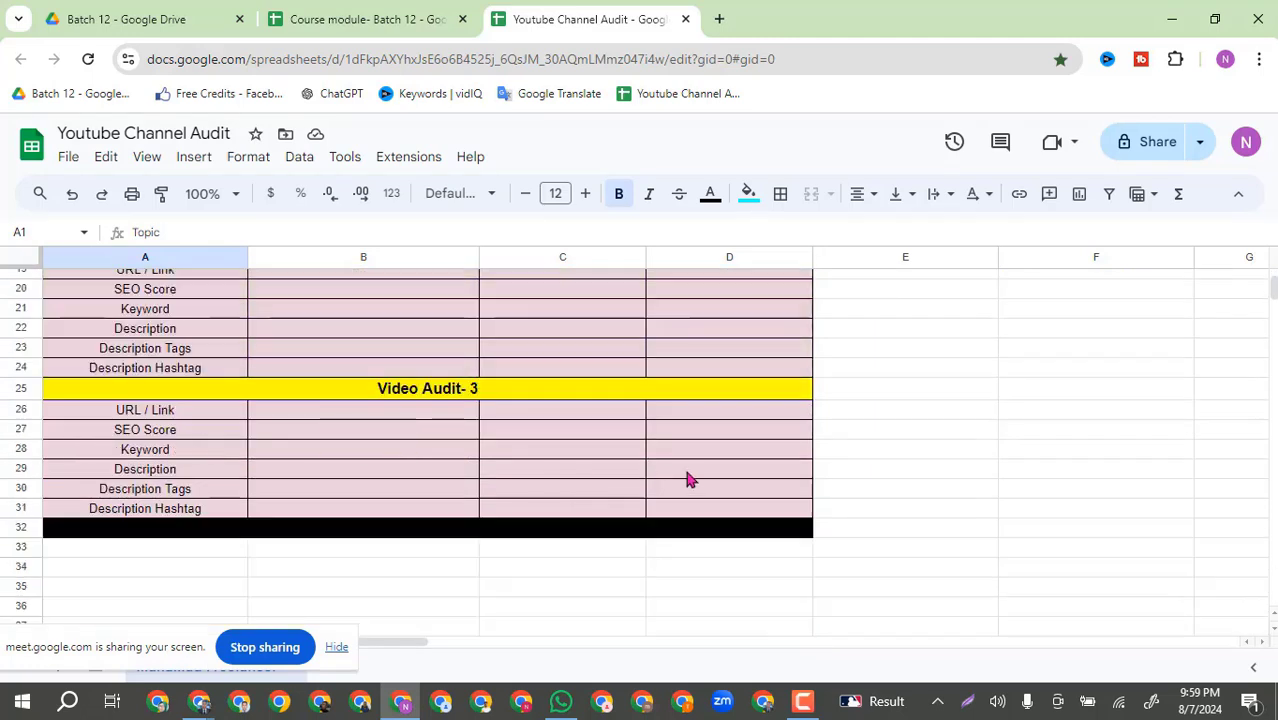
scroll(687, 476, up, 5)
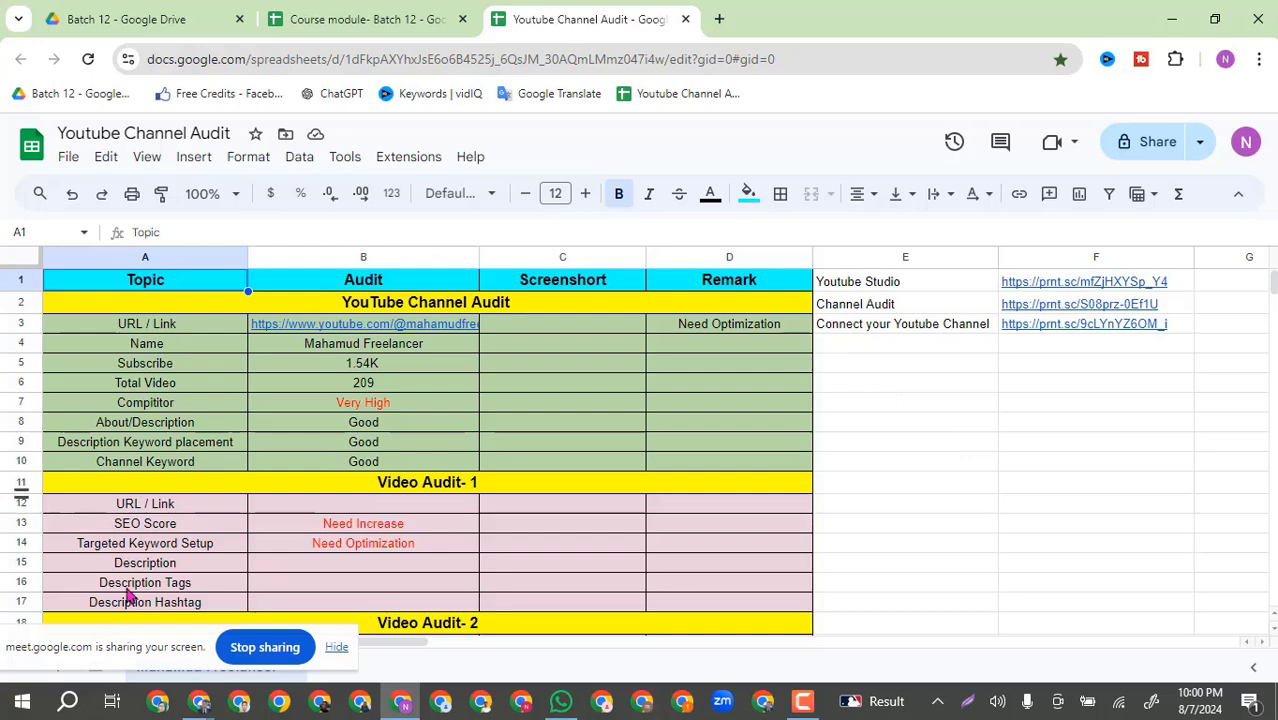
scroll(240, 530, down, 5)
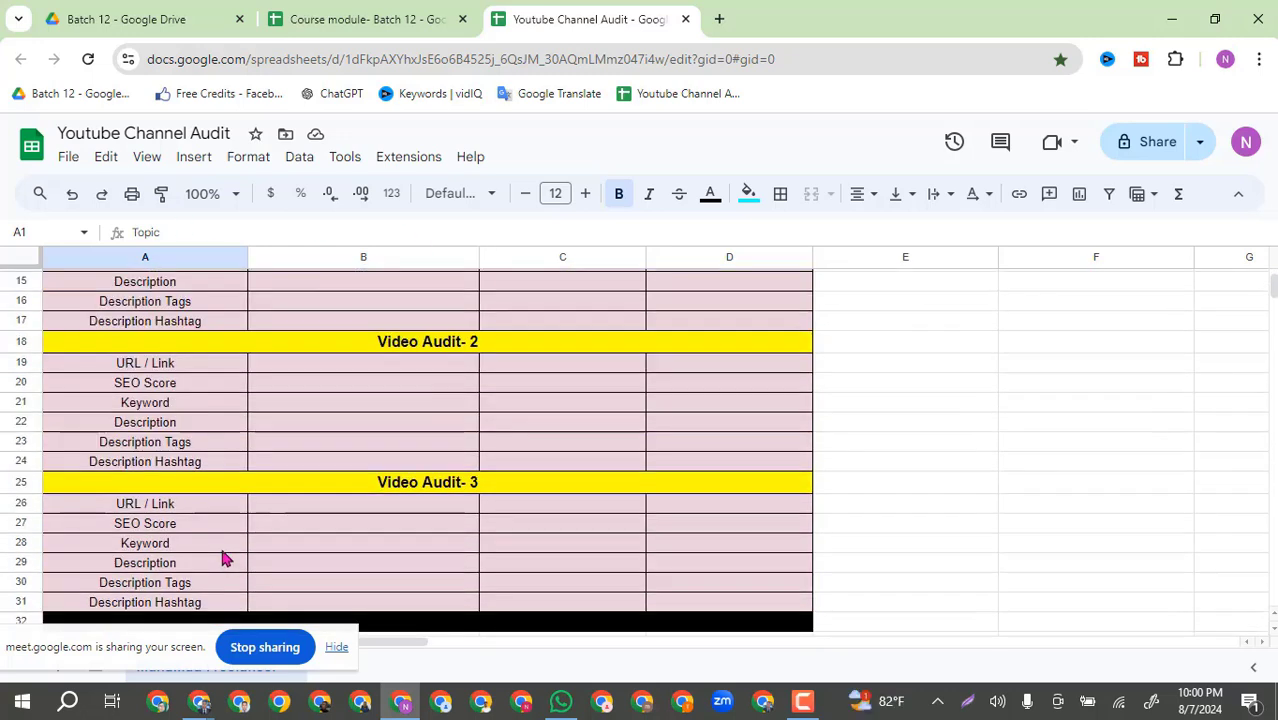
scroll(253, 527, up, 5)
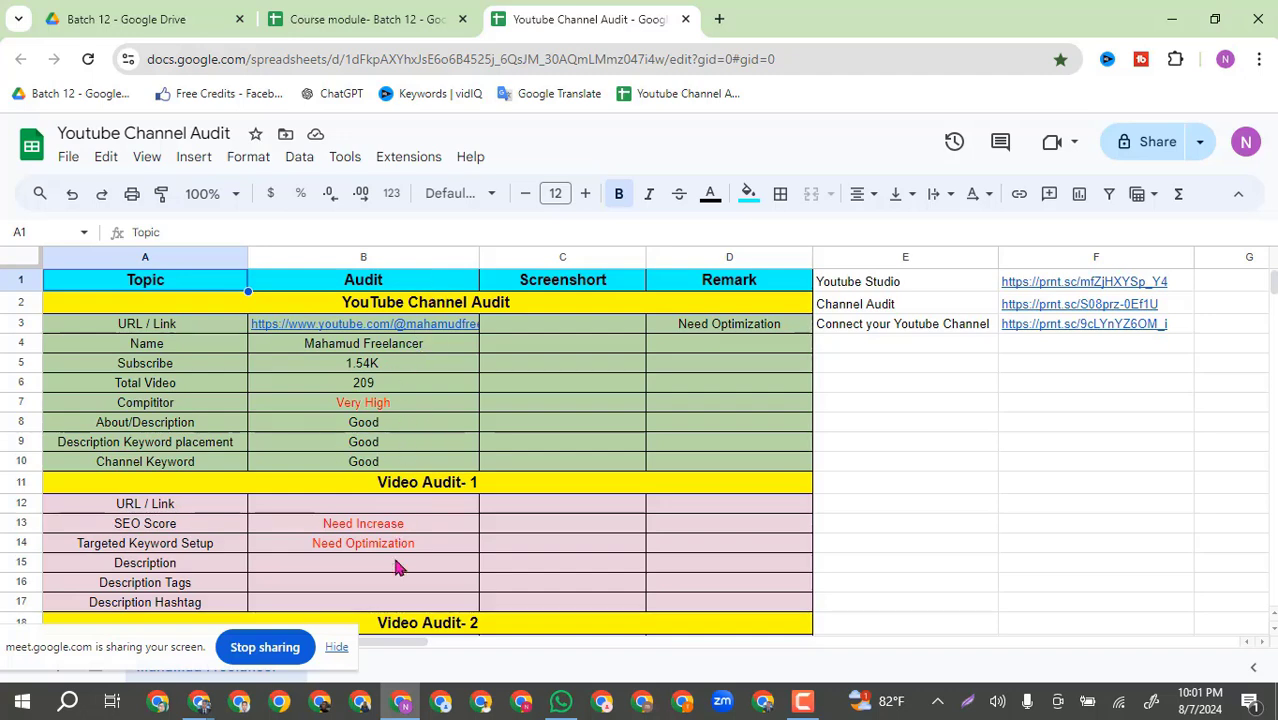
Step: Examine the channel audit block in rows 3 to 10 and the Video Audit 1, 2 and 3 sections below it
click(577, 330)
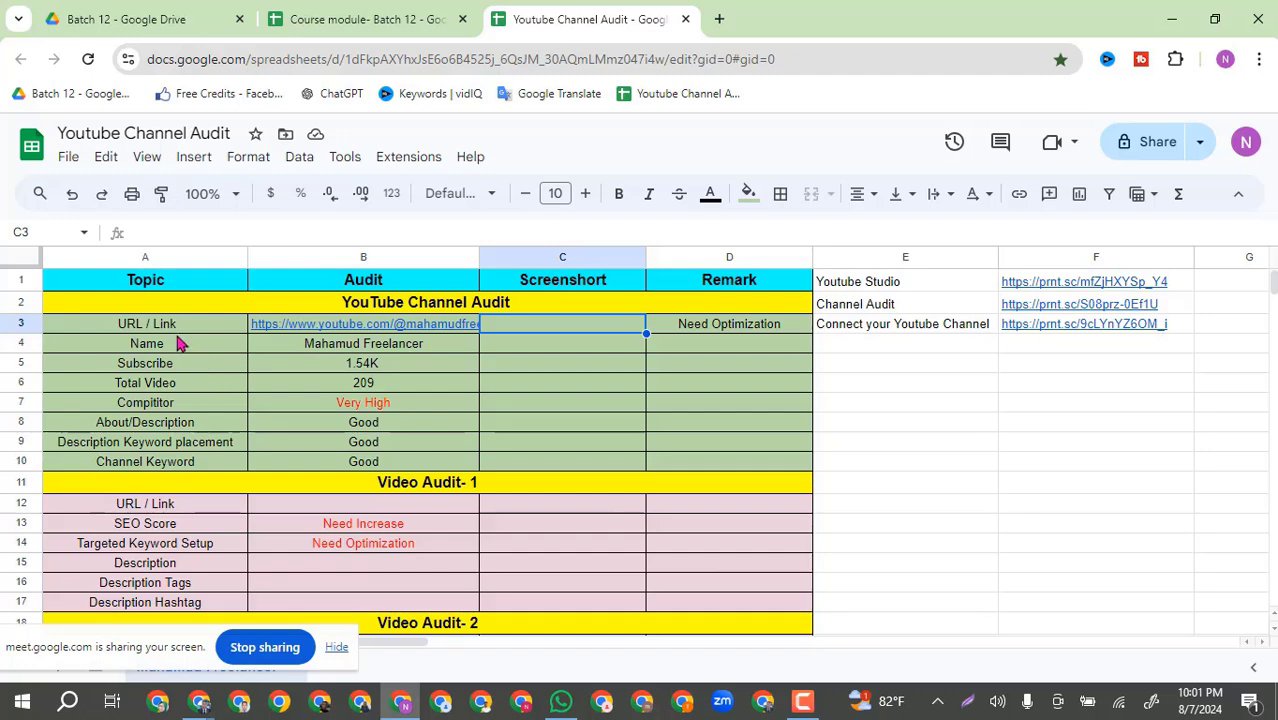
drag(105, 328, 765, 465)
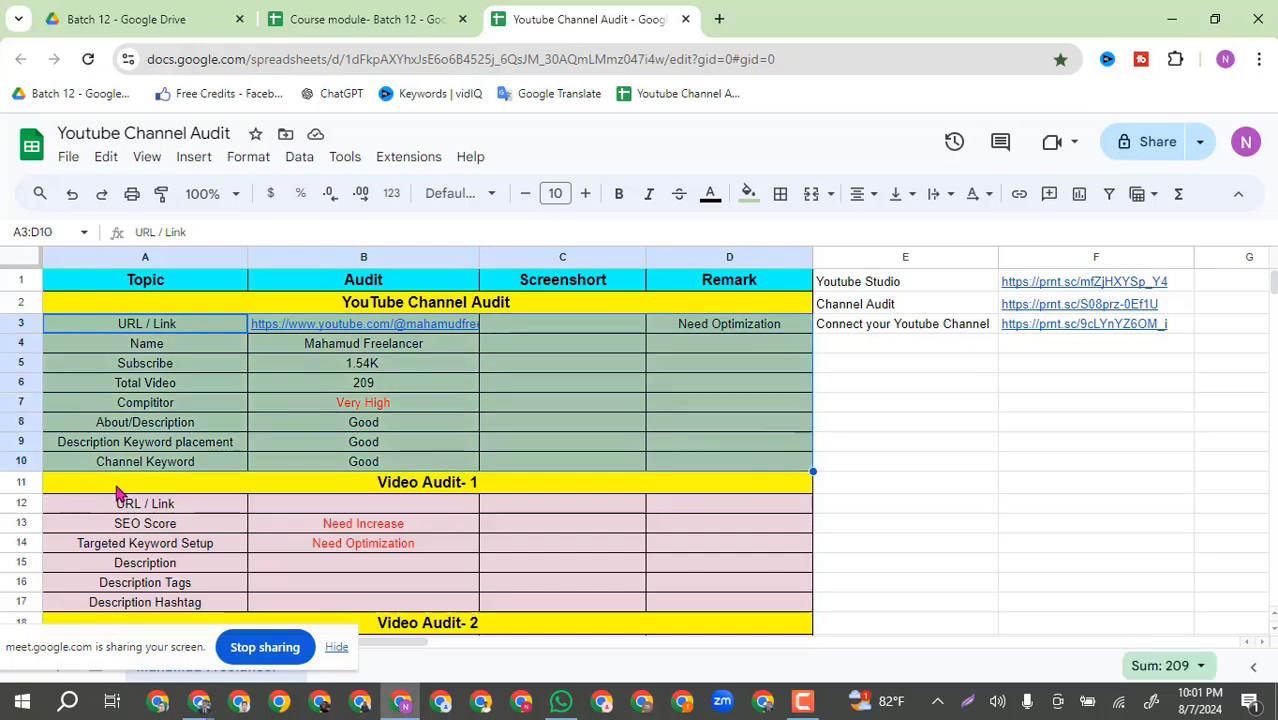
drag(175, 490, 766, 610)
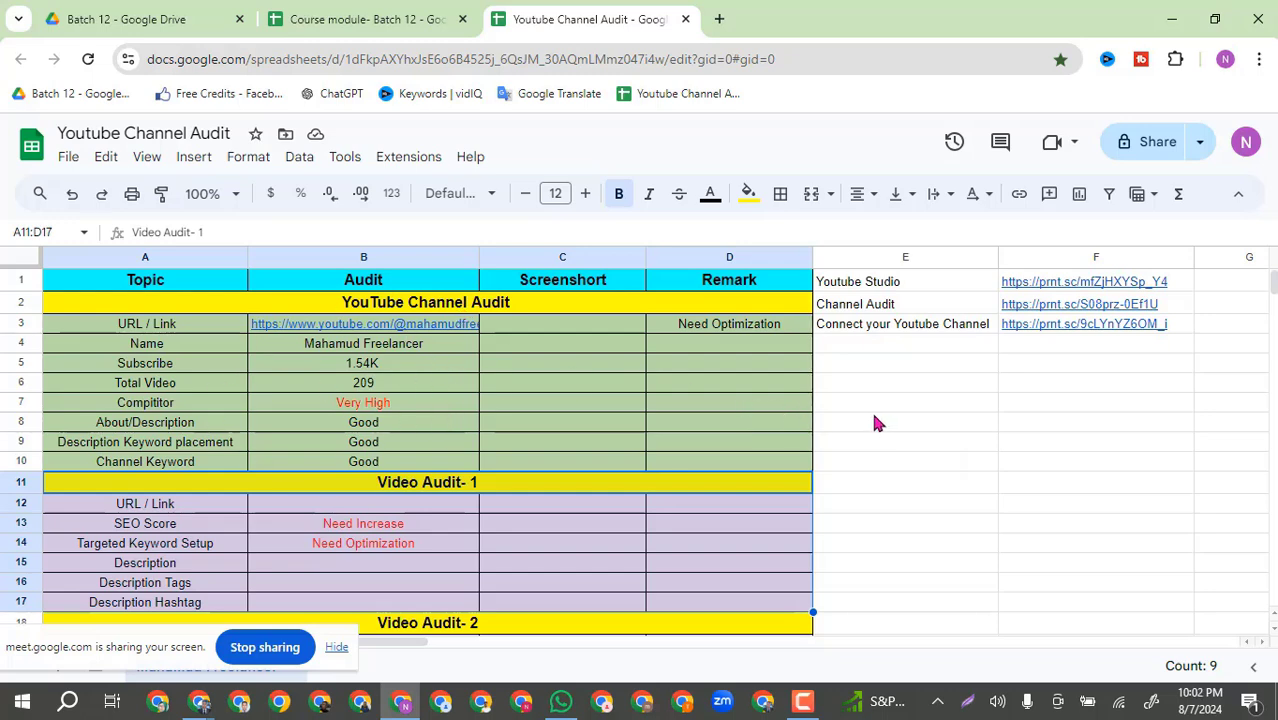
scroll(873, 423, down, 2)
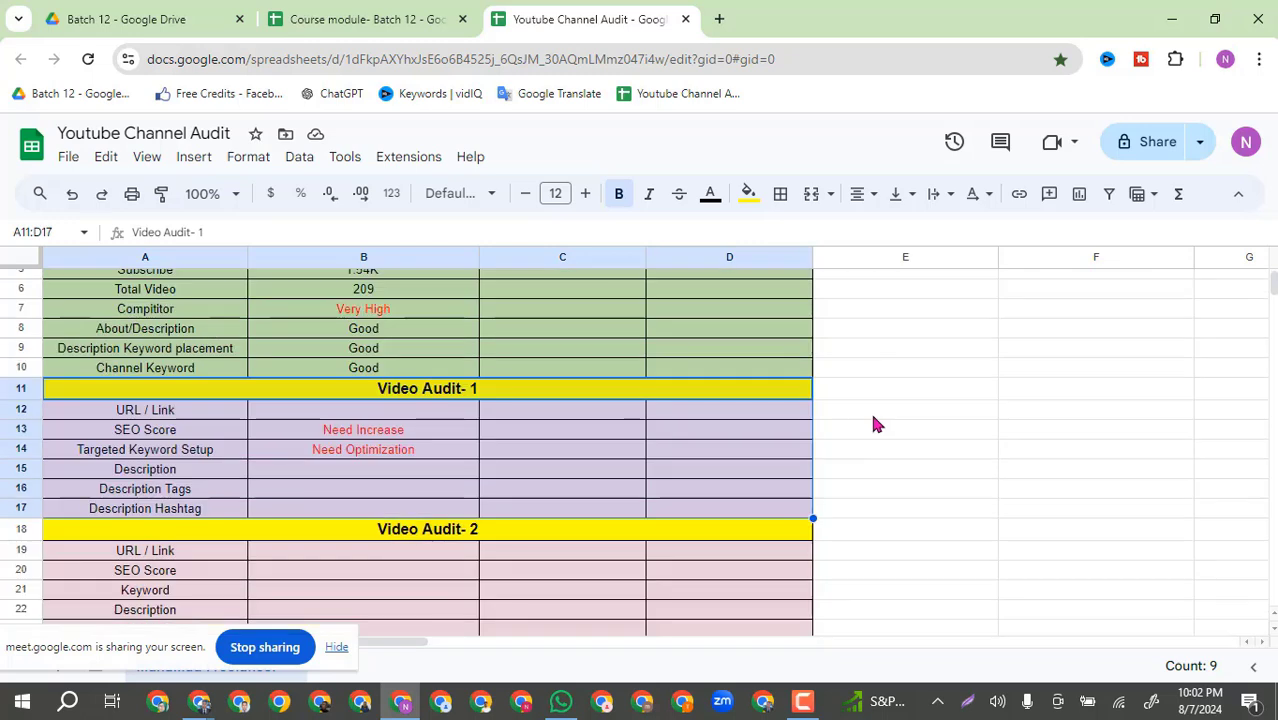
click(569, 399)
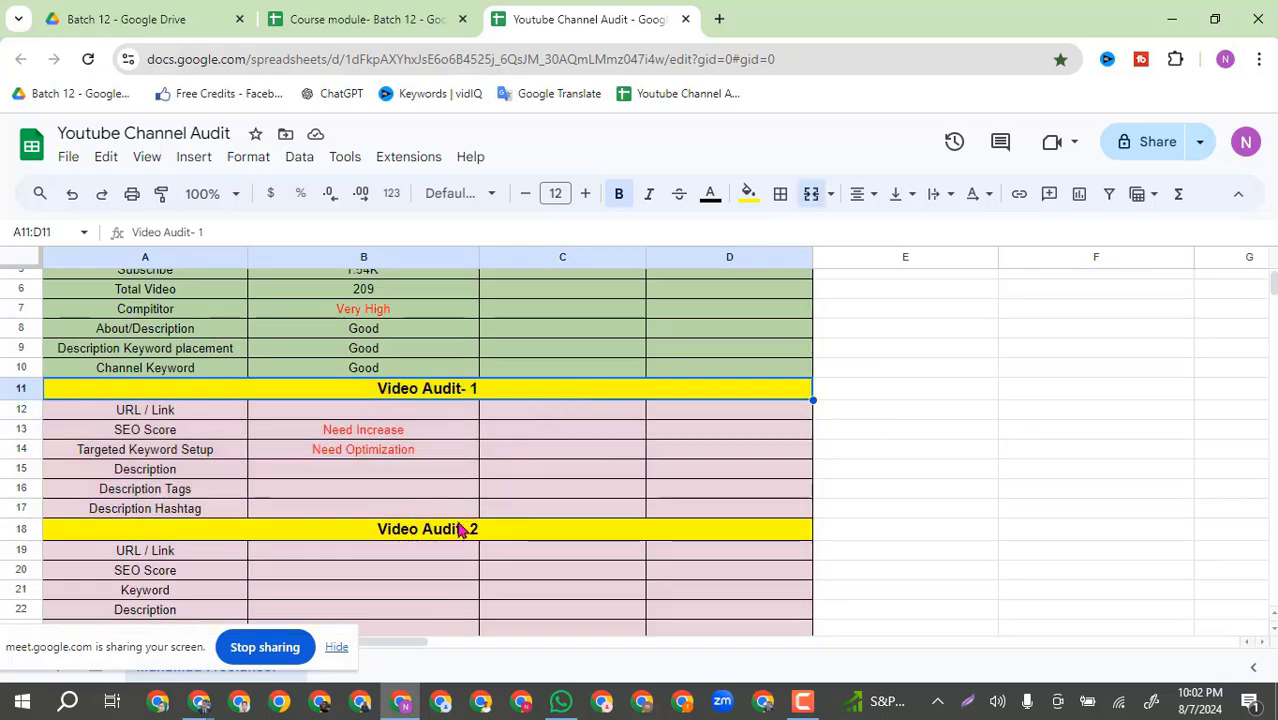
click(458, 529)
scroll(460, 515, down, 4)
click(472, 462)
scroll(630, 436, up, 2)
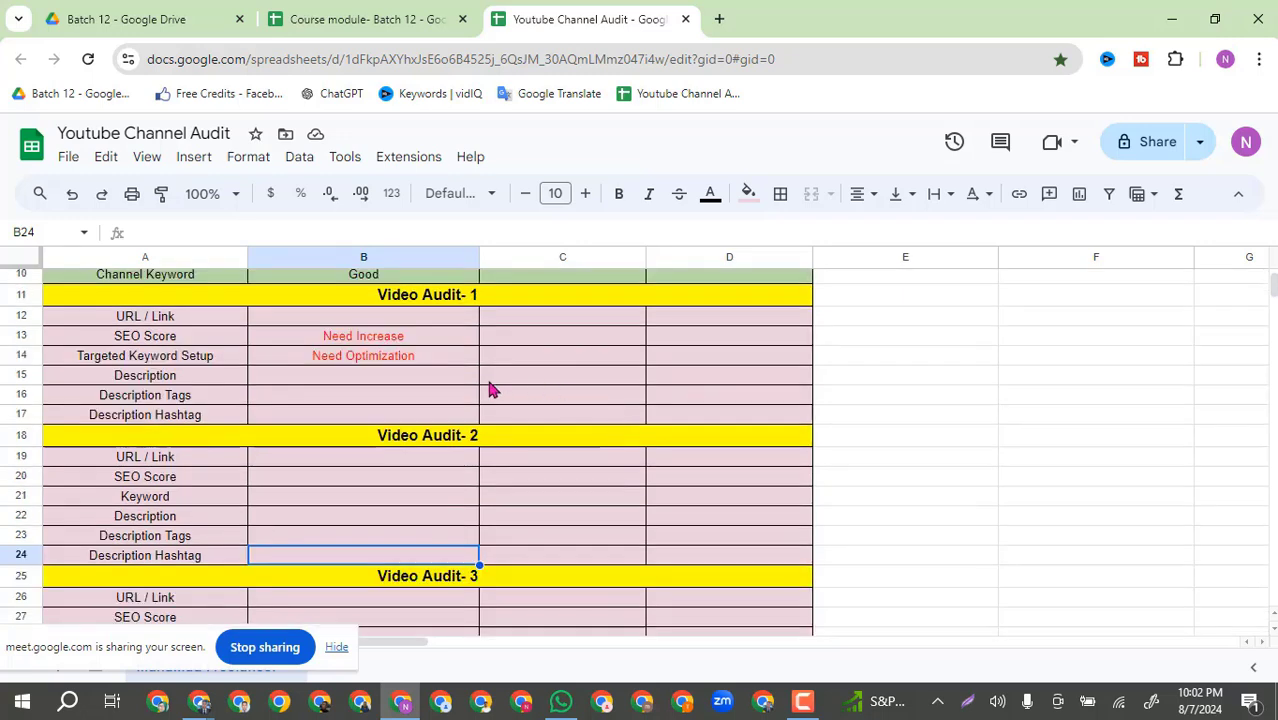
scroll(505, 383, up, 2)
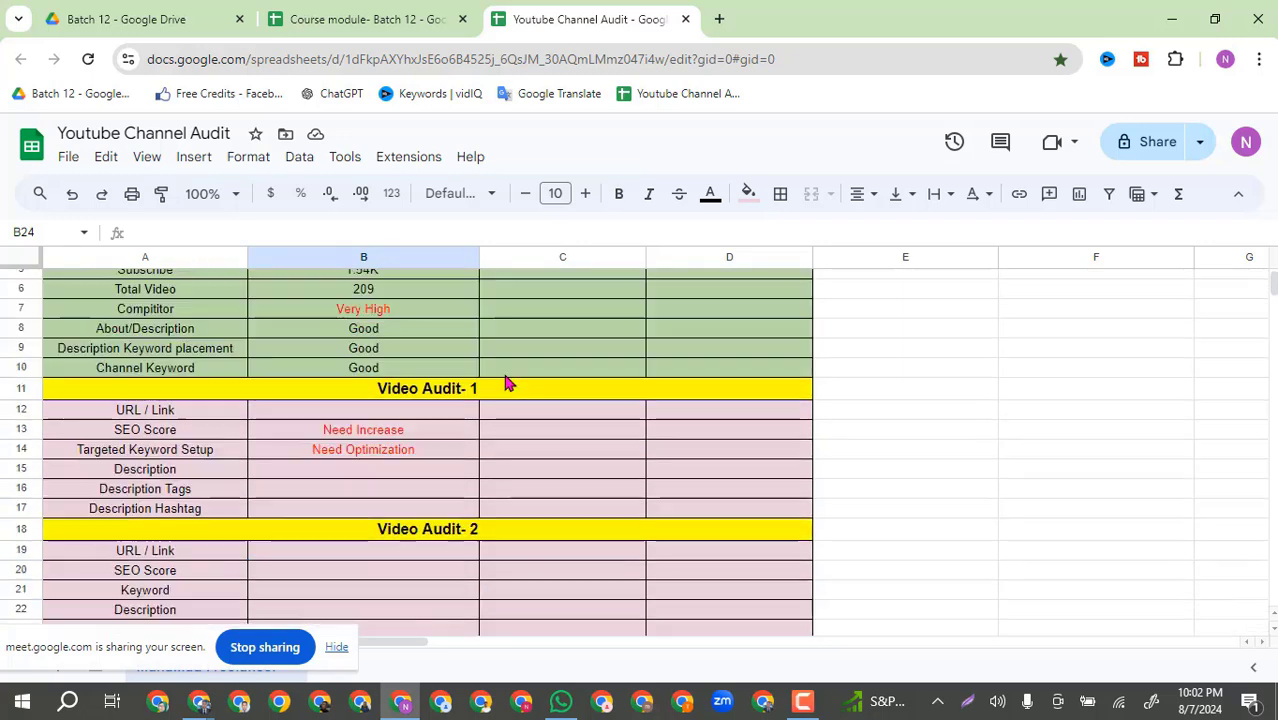
scroll(505, 383, down, 2)
scroll(505, 383, up, 3)
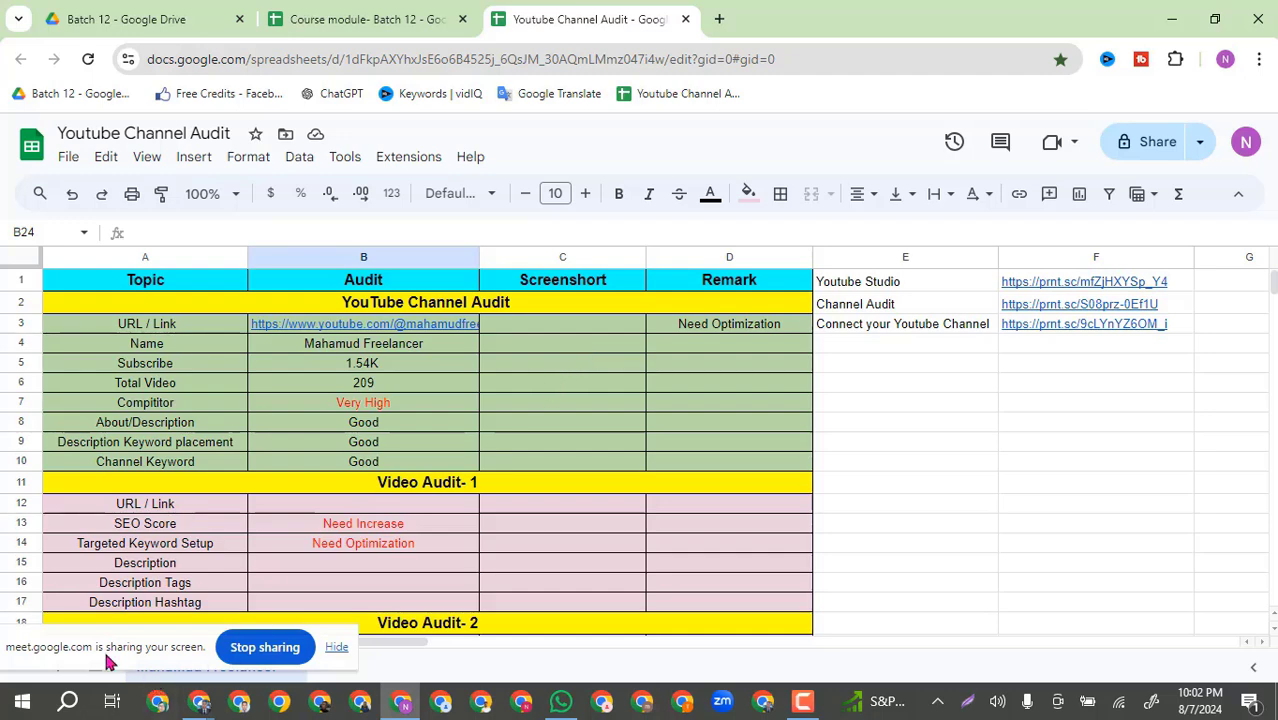
Step: Move the screen-sharing notice clear of the sheet tabs and open YouTube in a new browser tab
drag(107, 655, 1035, 648)
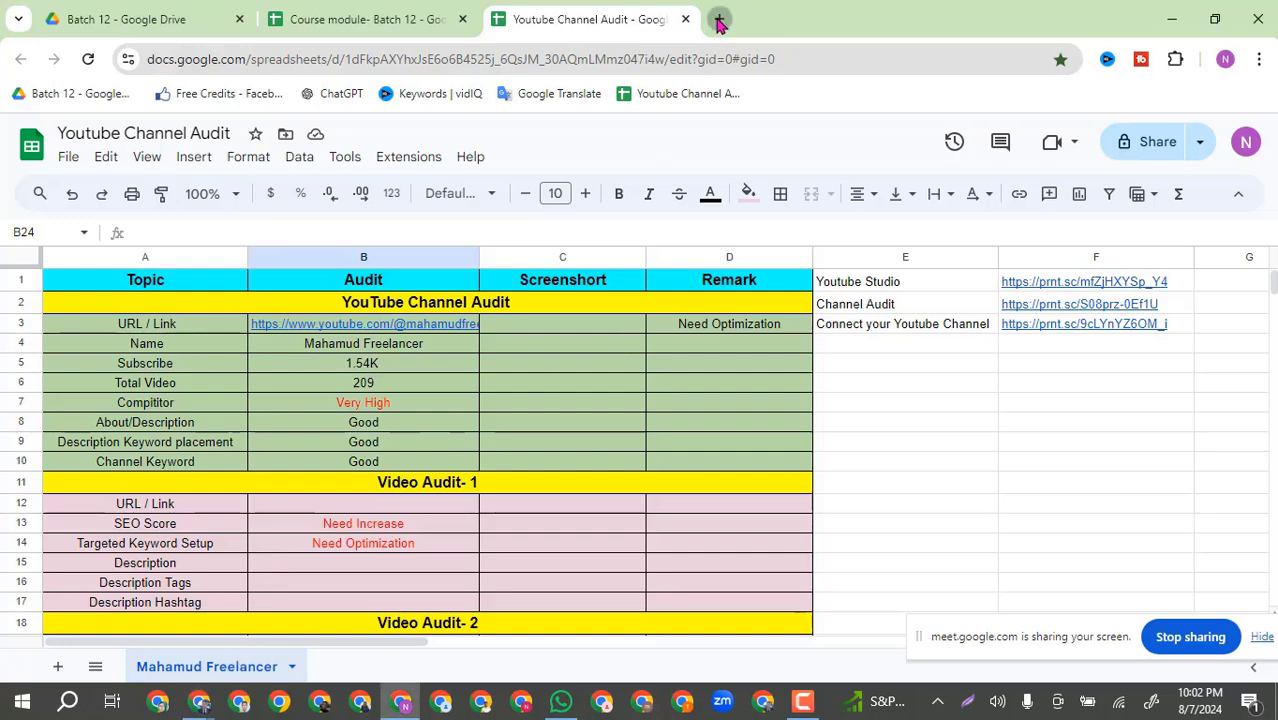
click(718, 20)
click(478, 60)
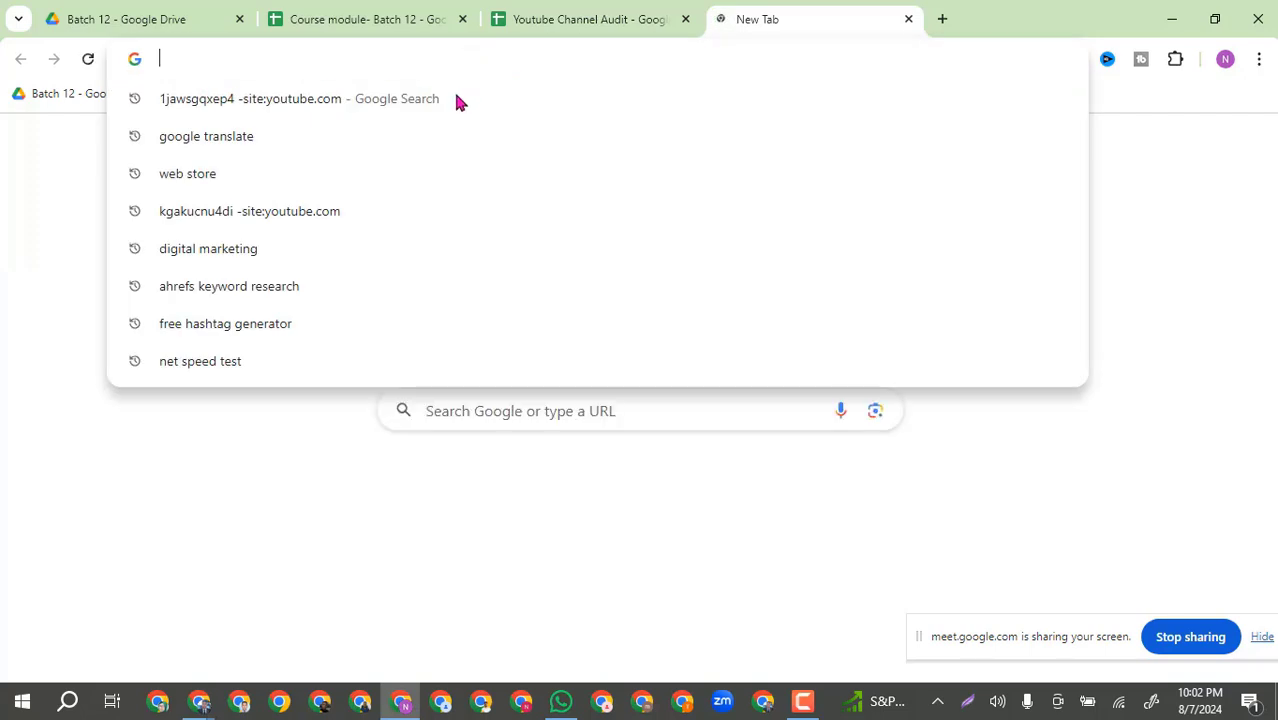
click(157, 516)
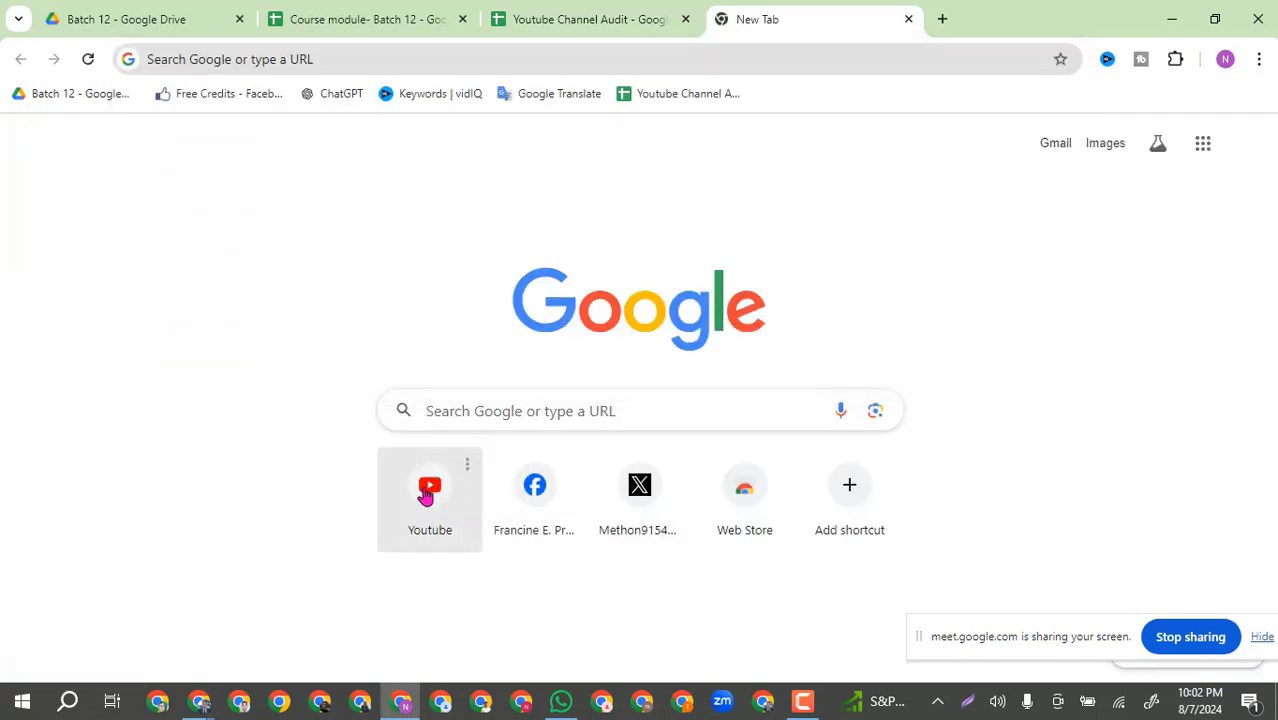
click(430, 490)
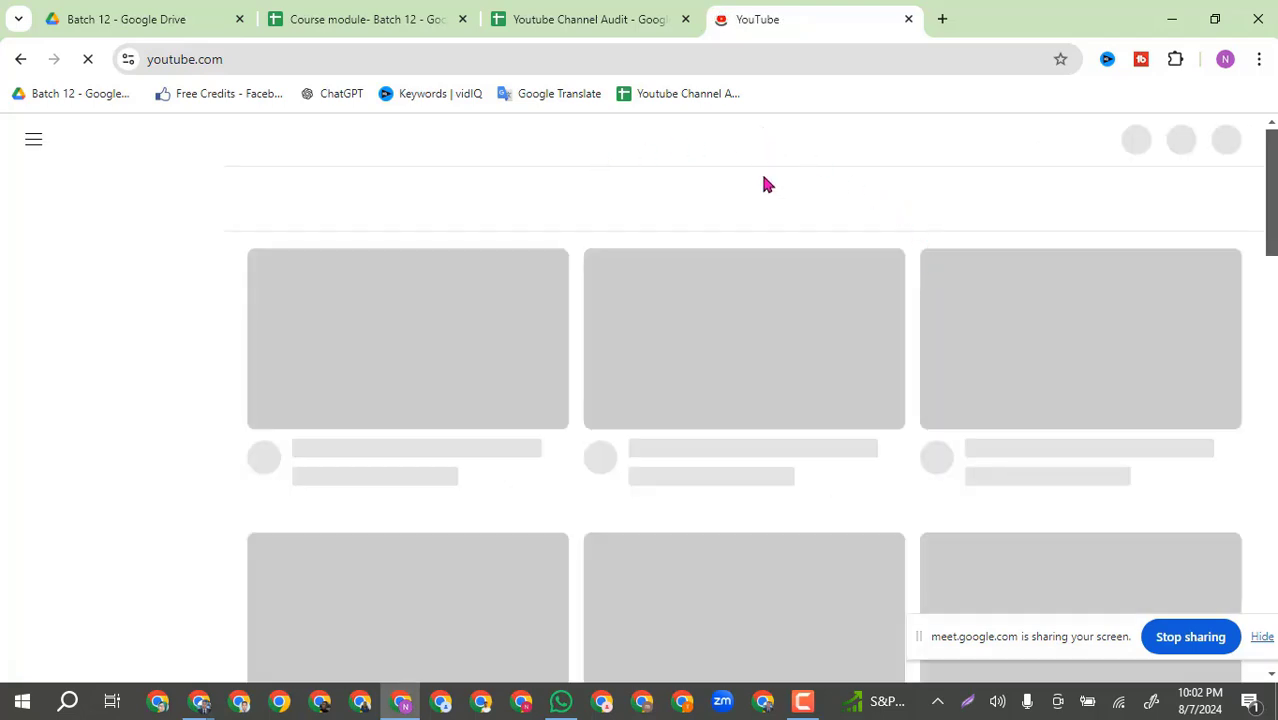
Step: Search YouTube for the channel being audited by its name, using the matching search suggestion
click(674, 144)
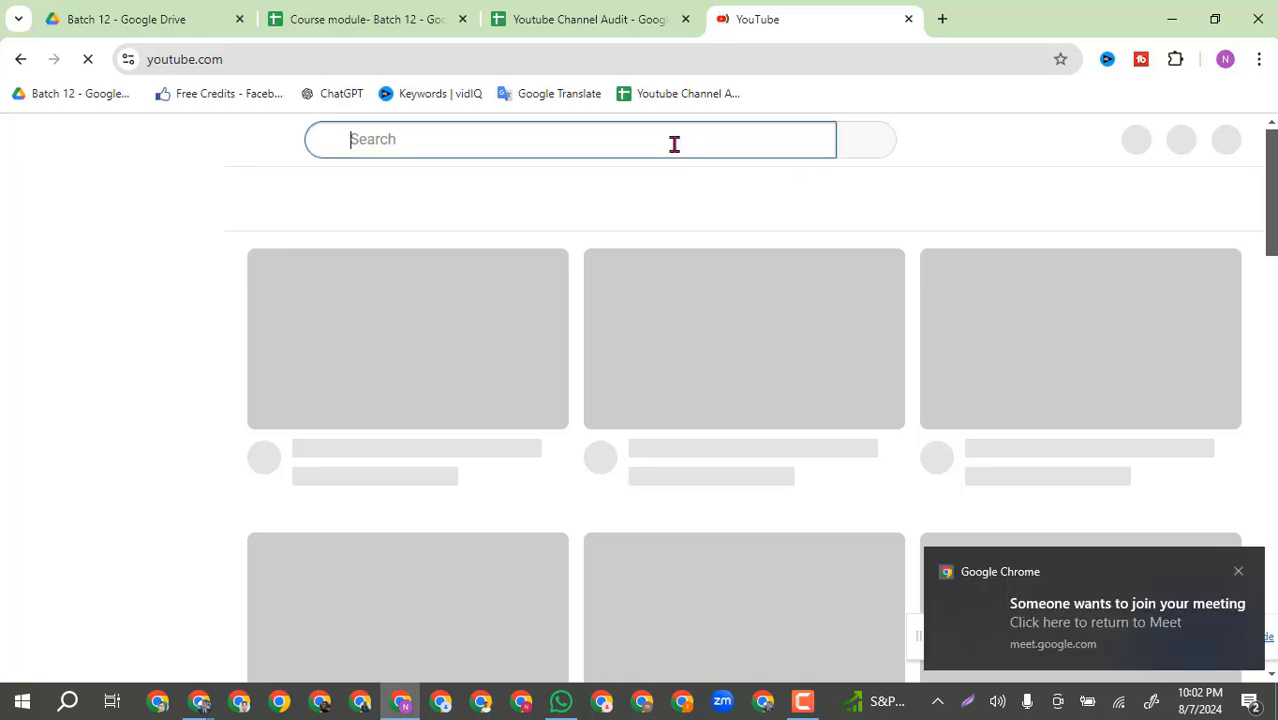
text(mahamud )
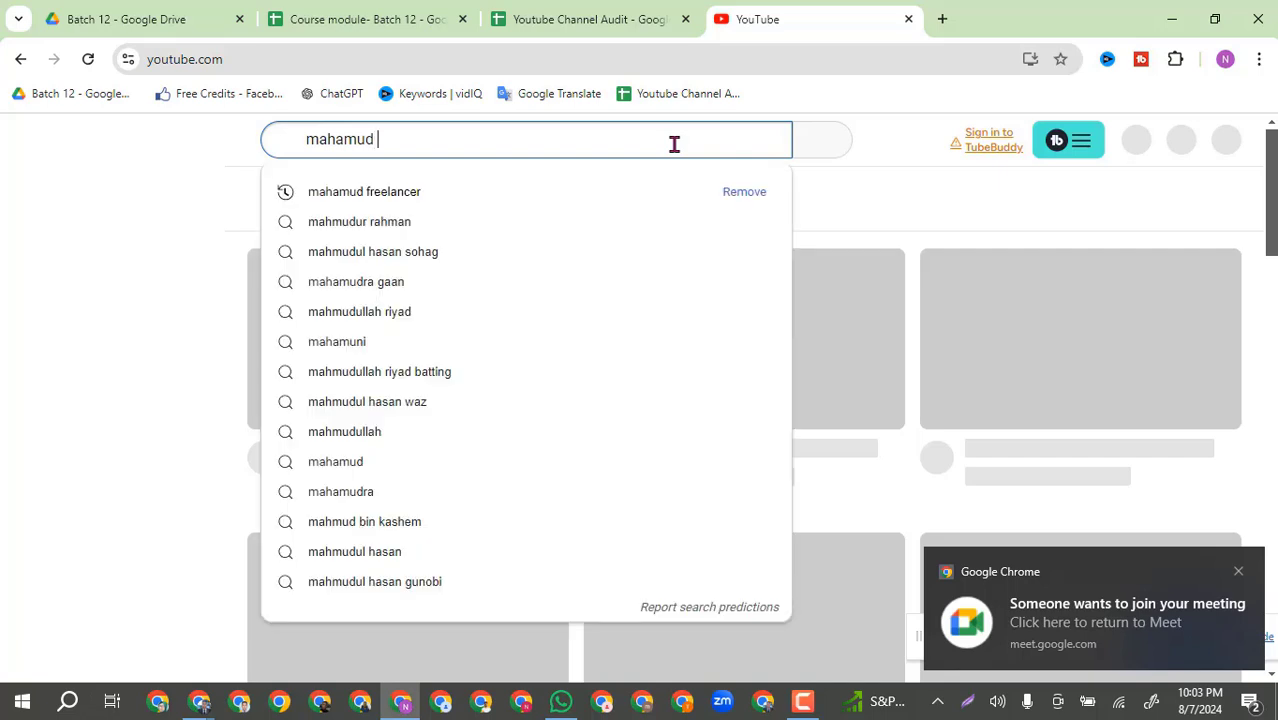
text(free)
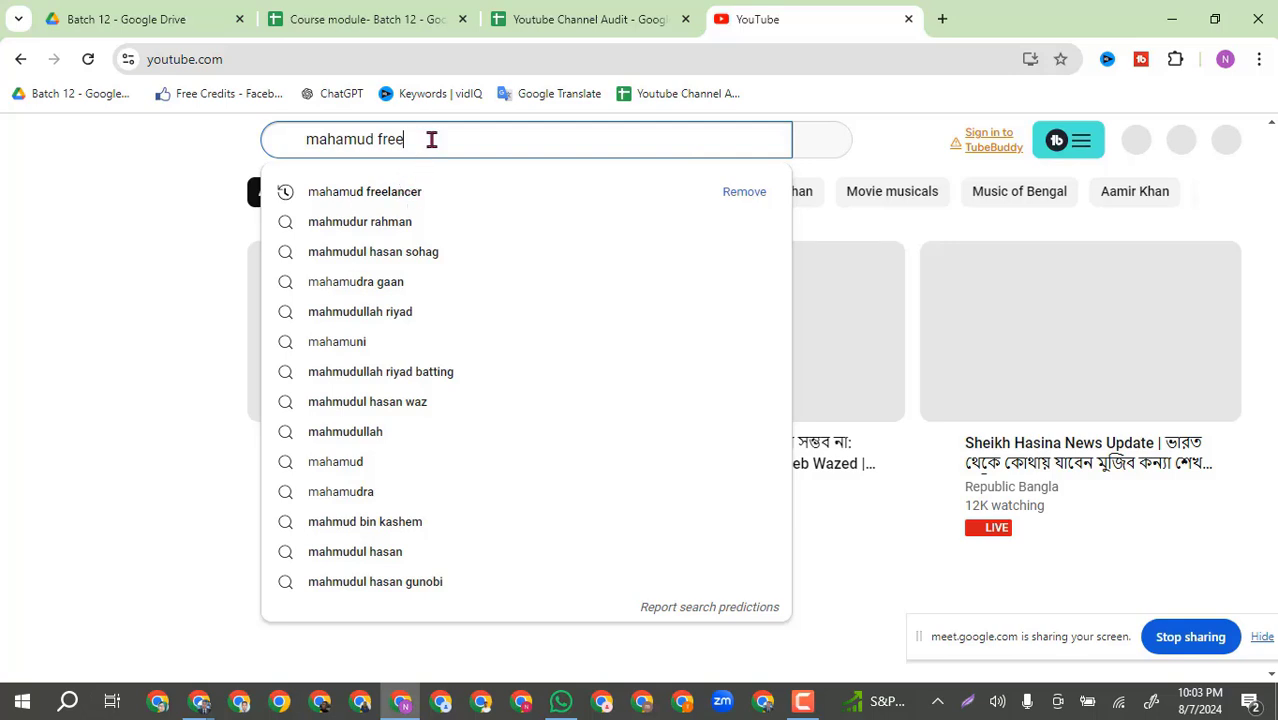
key(Return)
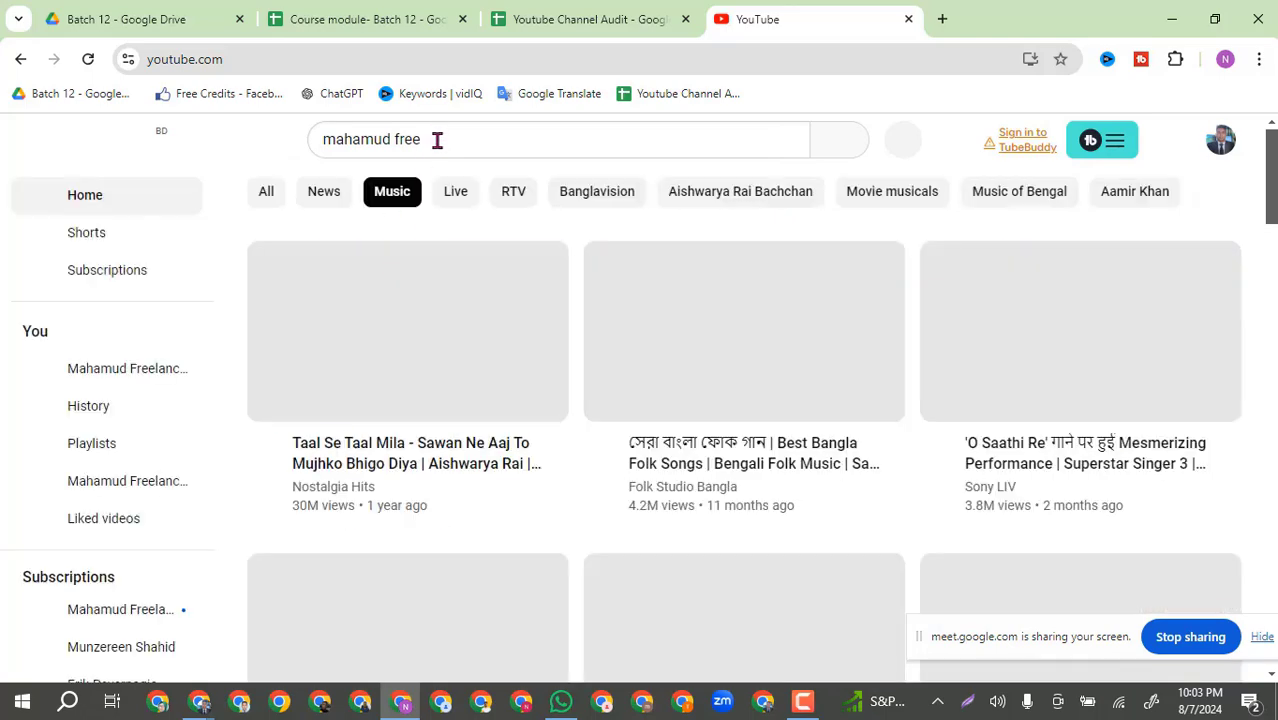
click(447, 139)
click(418, 195)
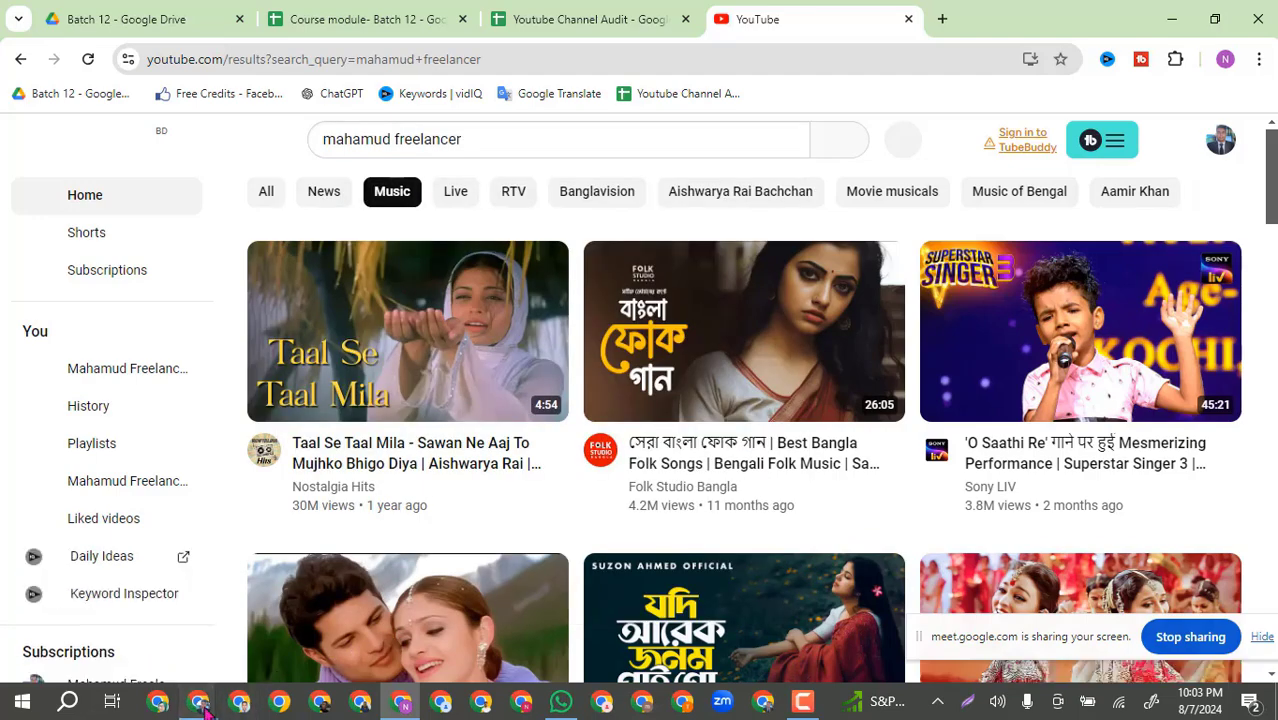
Step: Switch to the Google Meet call and admit the waiting participant
mouse_move(205, 705)
click(152, 647)
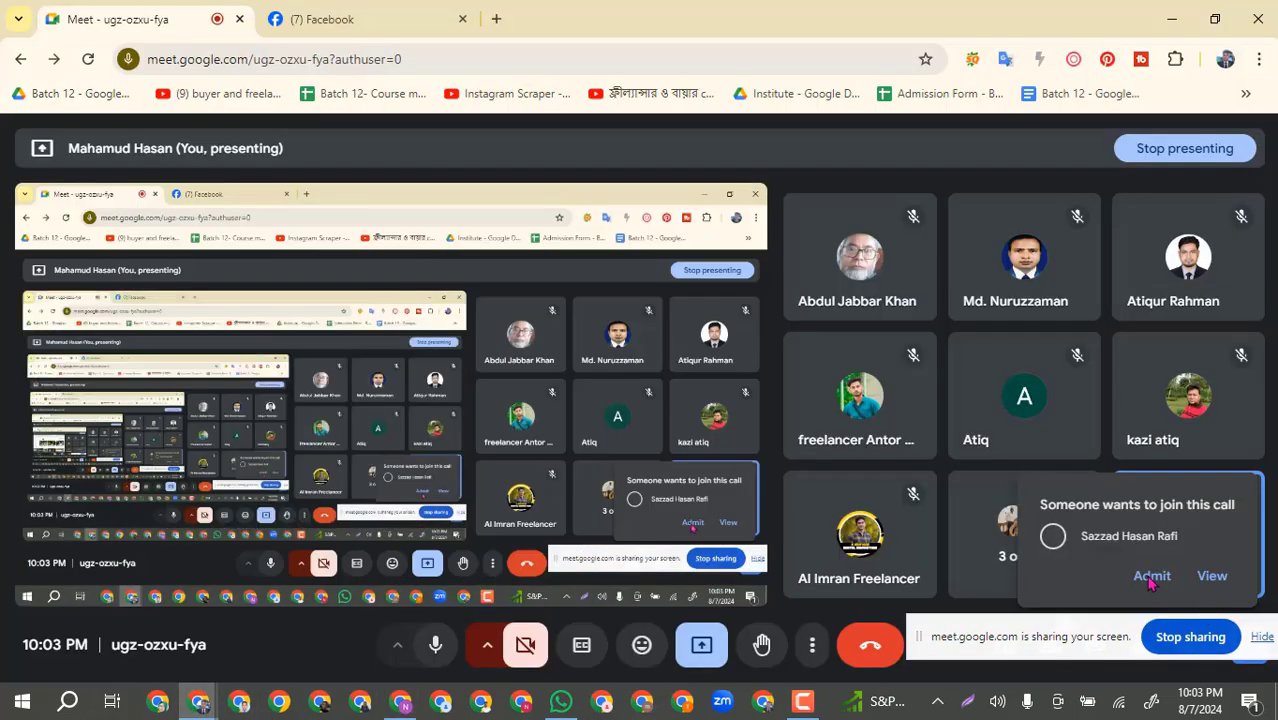
click(1148, 577)
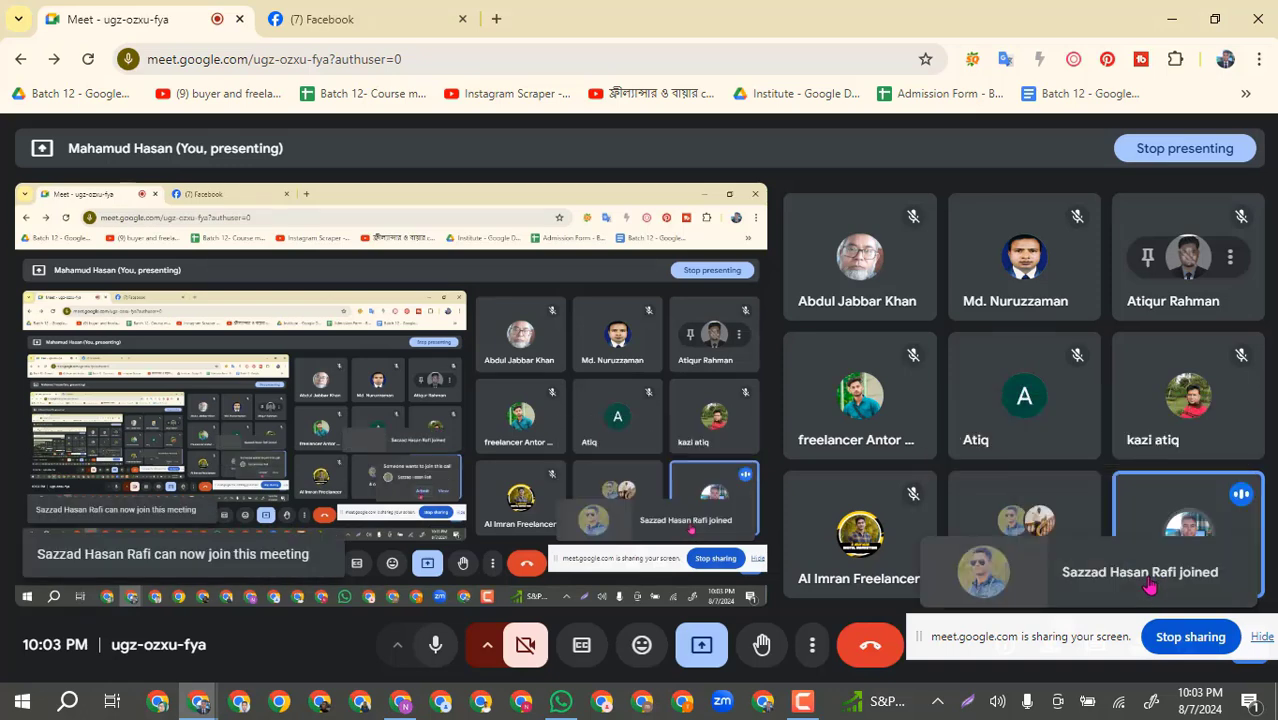
Step: Return to the YouTube results, open the channel's page, and go back to the URL / Link row of the Youtube Channel Audit sheet
click(400, 705)
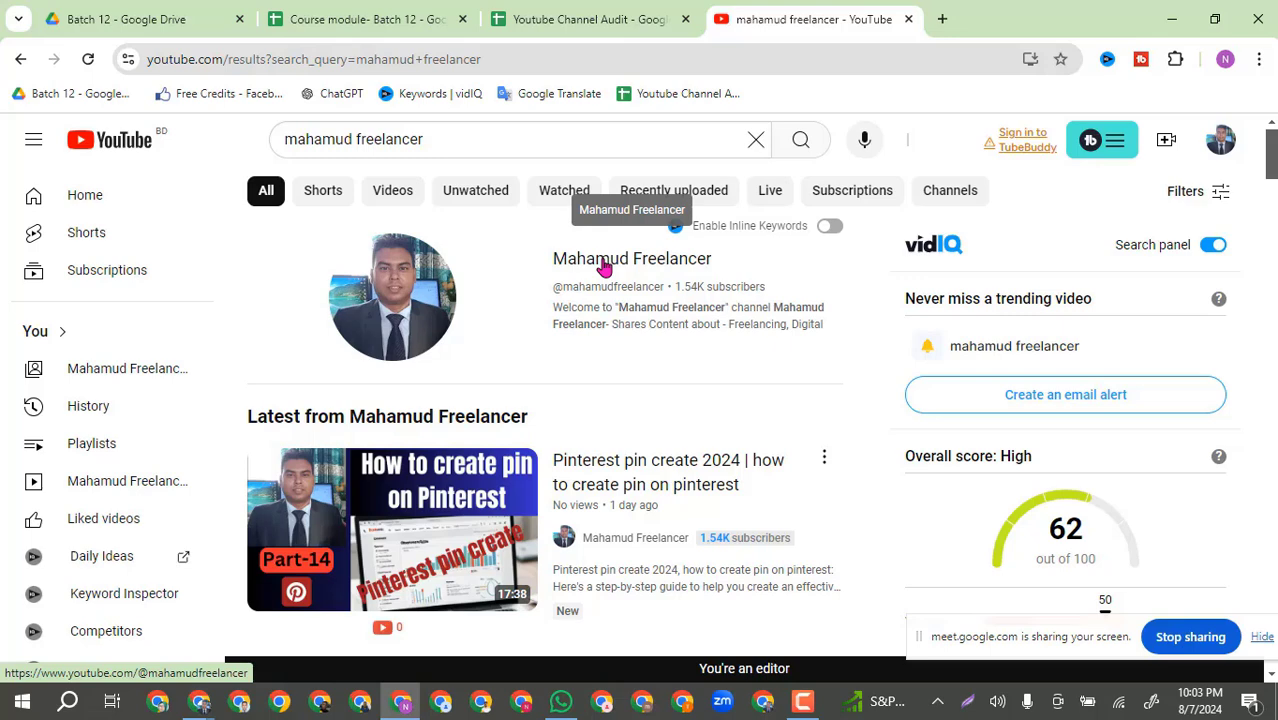
click(604, 263)
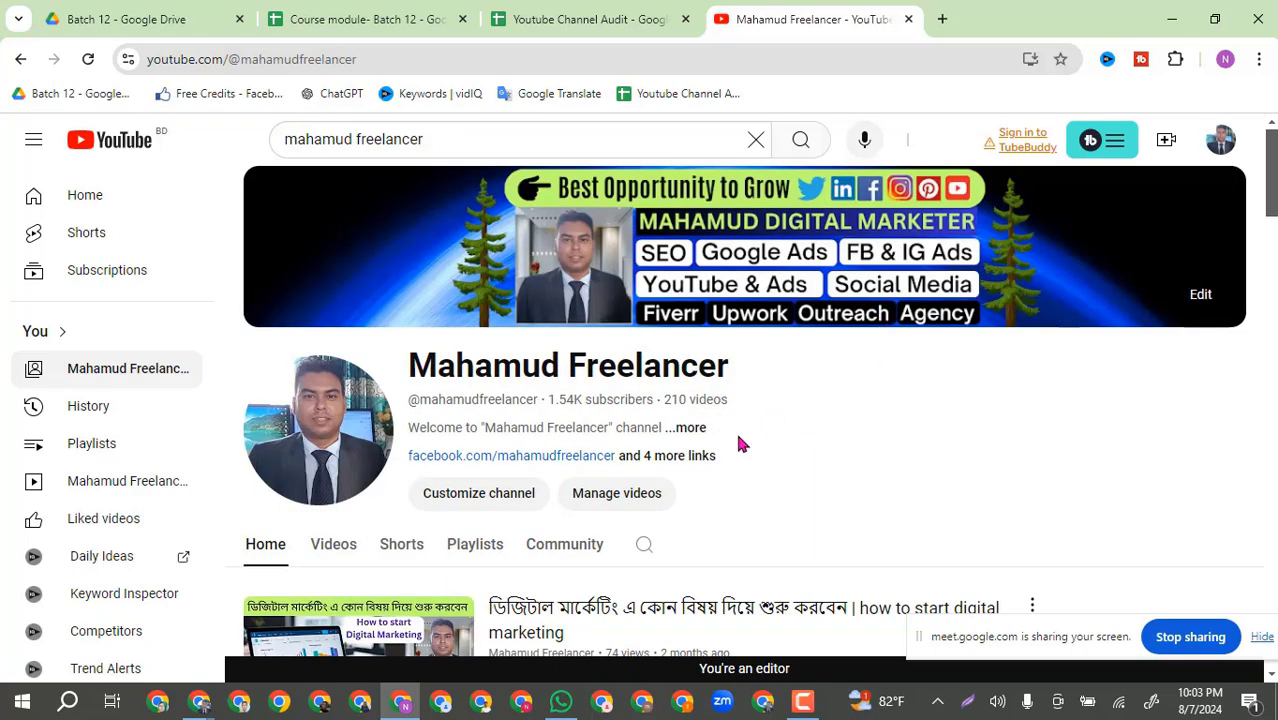
click(590, 16)
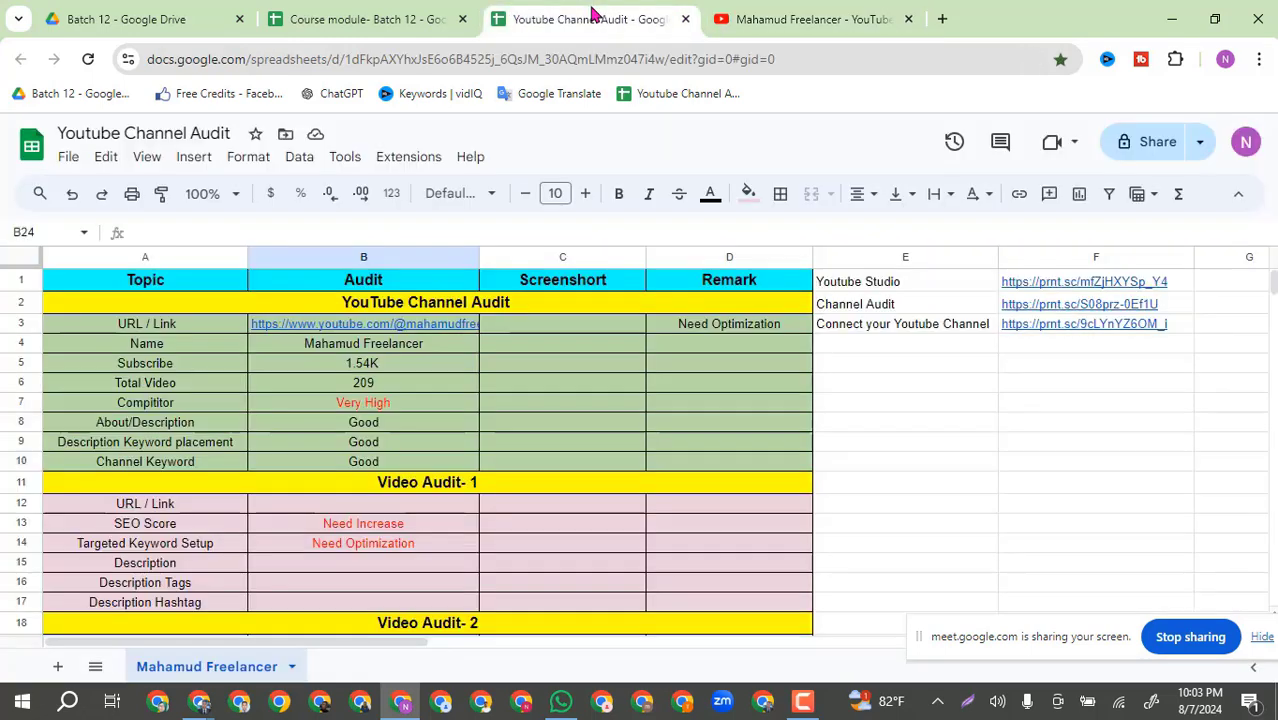
click(160, 330)
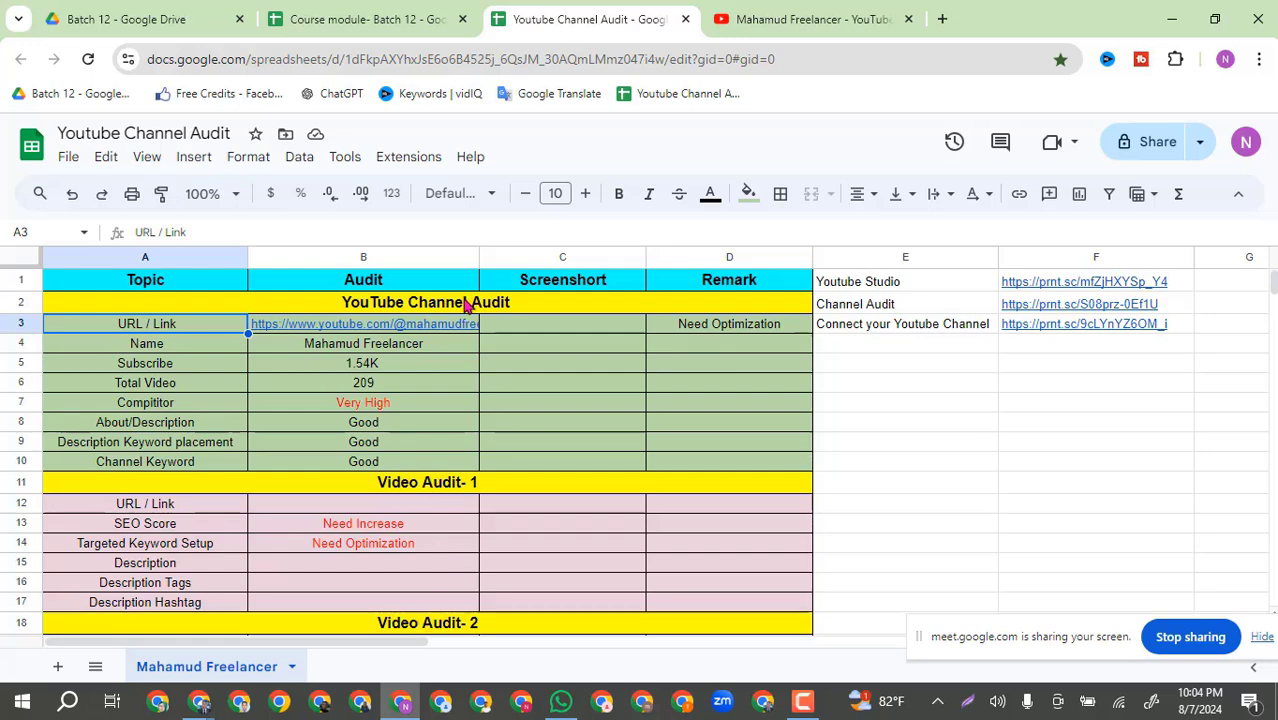
Step: Copy the "Need Optimization" remark from D3 into E5, beside the audit table
click(714, 330)
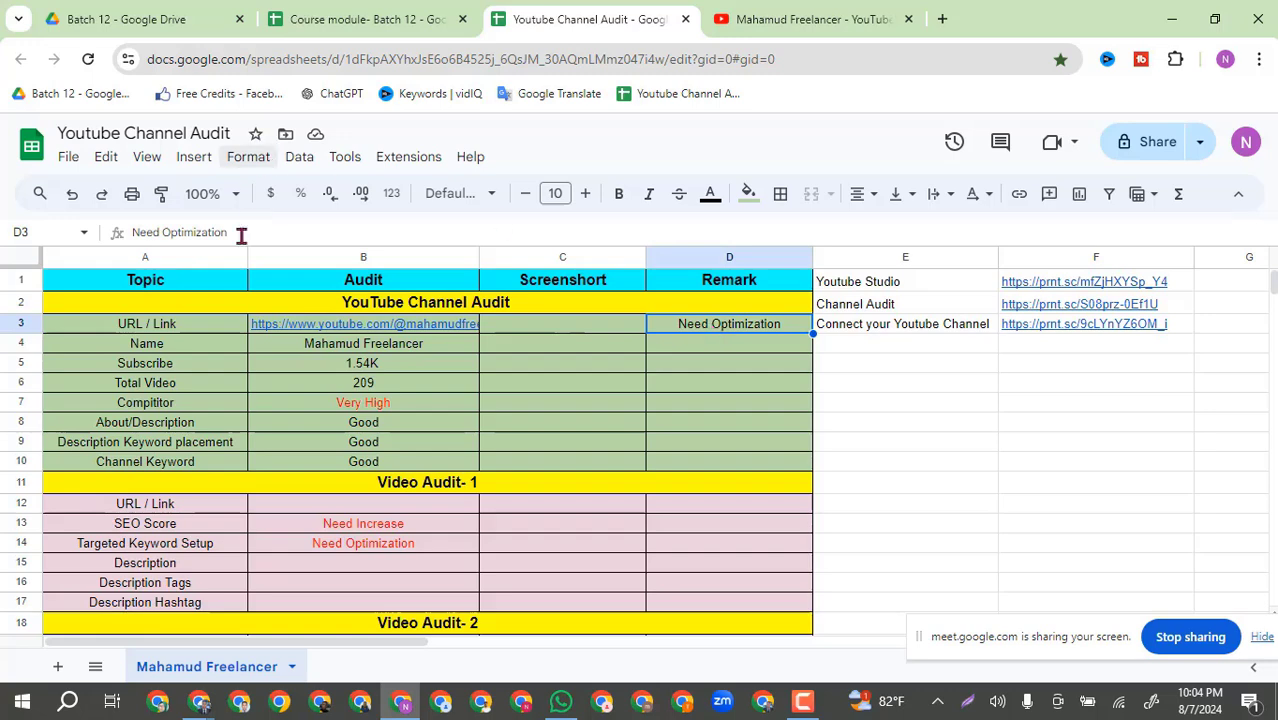
drag(260, 237, 46, 237)
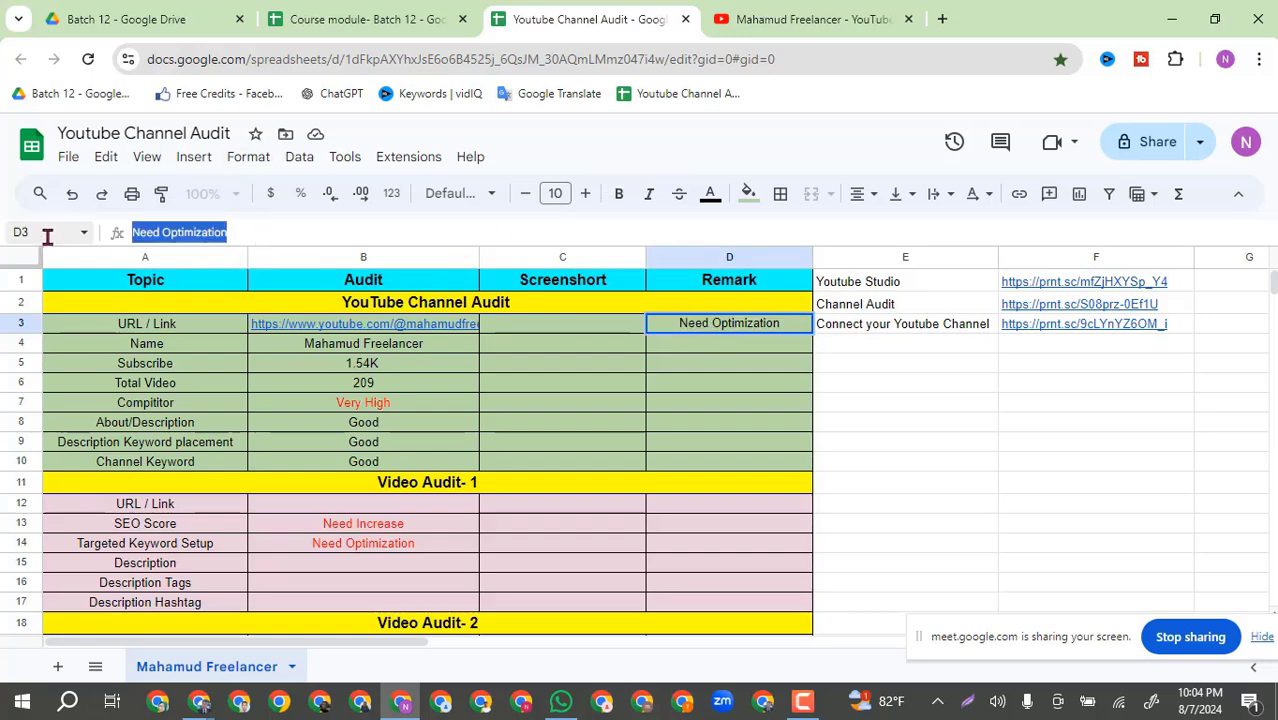
key(ctrl+c)
click(915, 363)
key(ctrl+v)
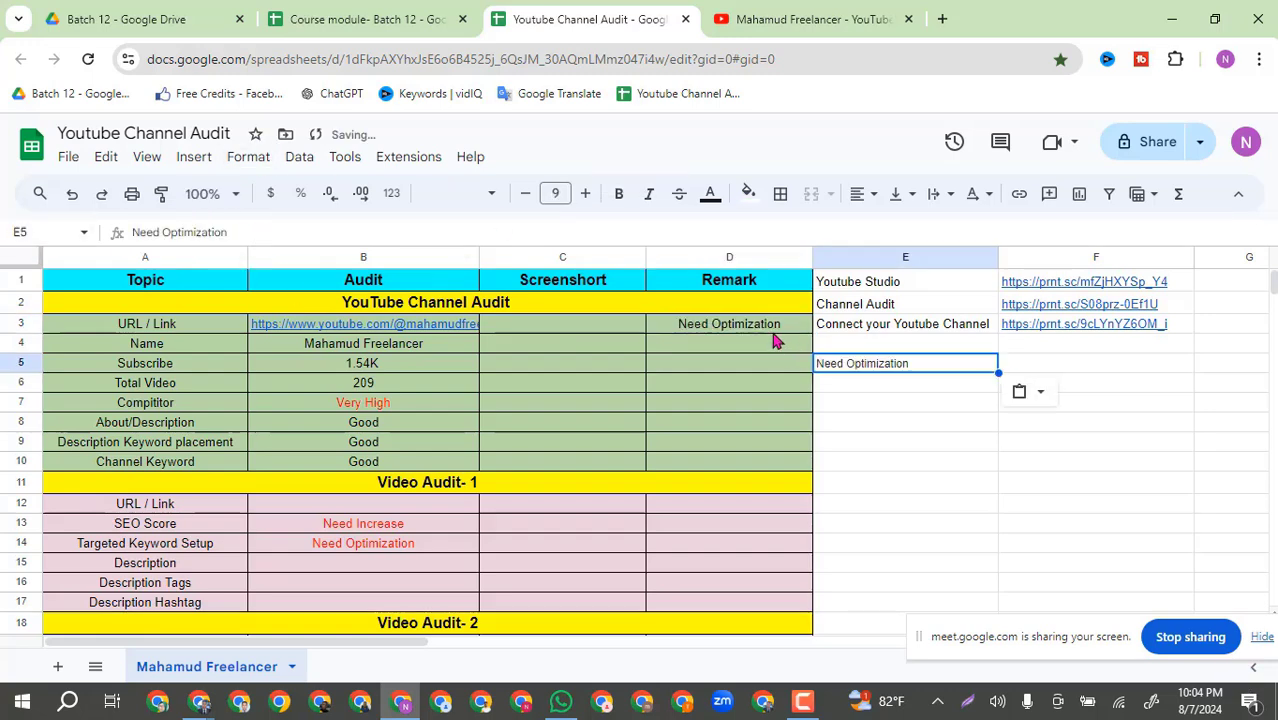
Step: Clear the remark in D3 and all the channel audit values in B3:B10
click(747, 325)
key(Delete)
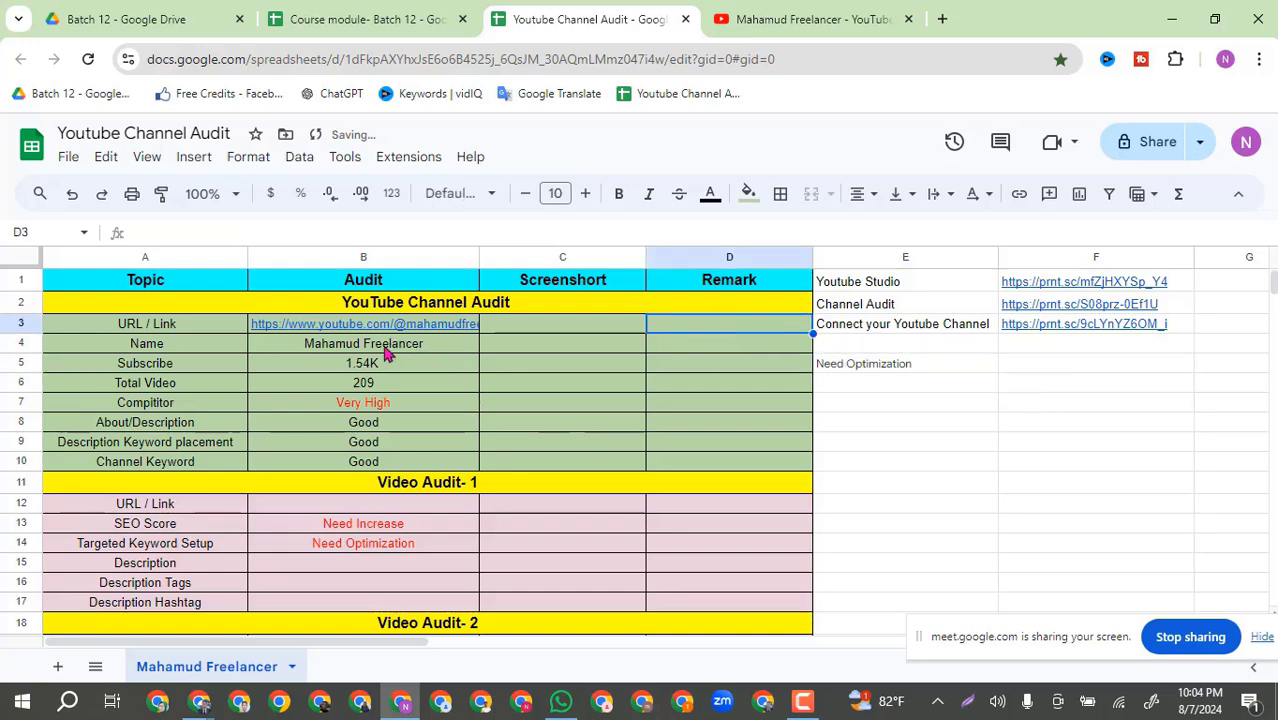
drag(388, 325, 383, 470)
key(Delete)
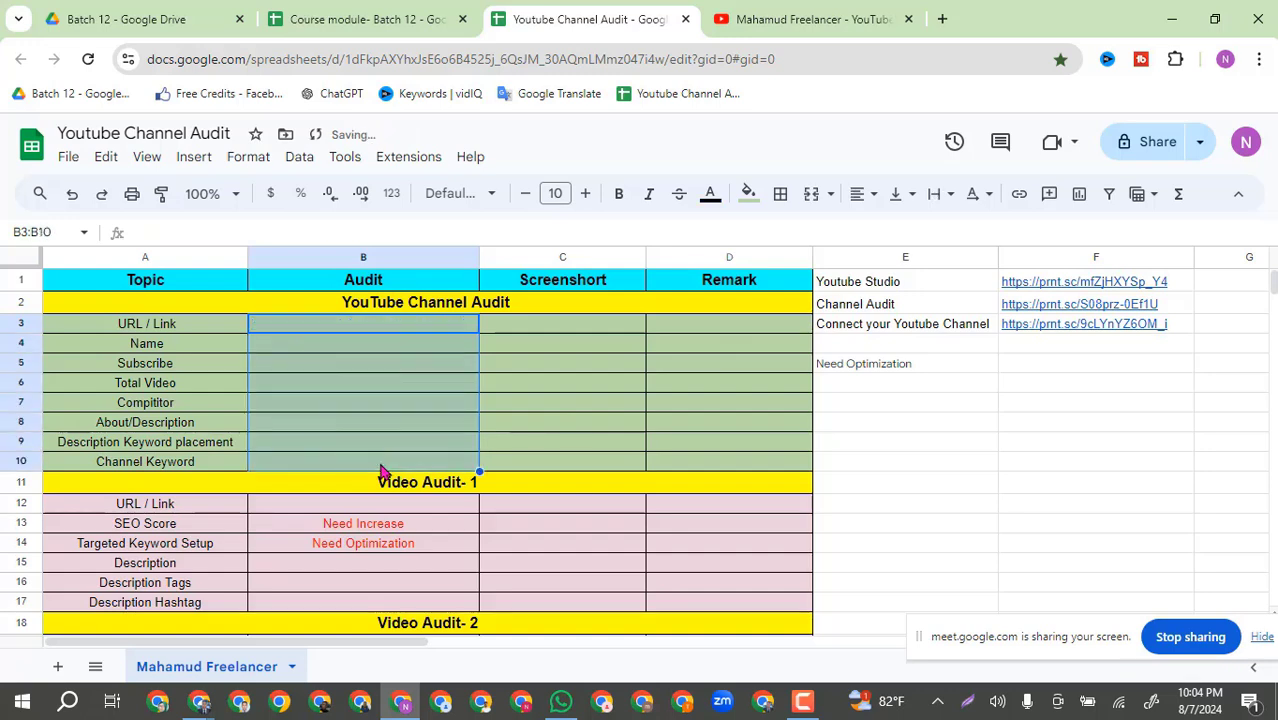
Step: Copy the "Need Increase" text from the SEO Score cell B13 into E6
click(369, 530)
drag(369, 533, 408, 537)
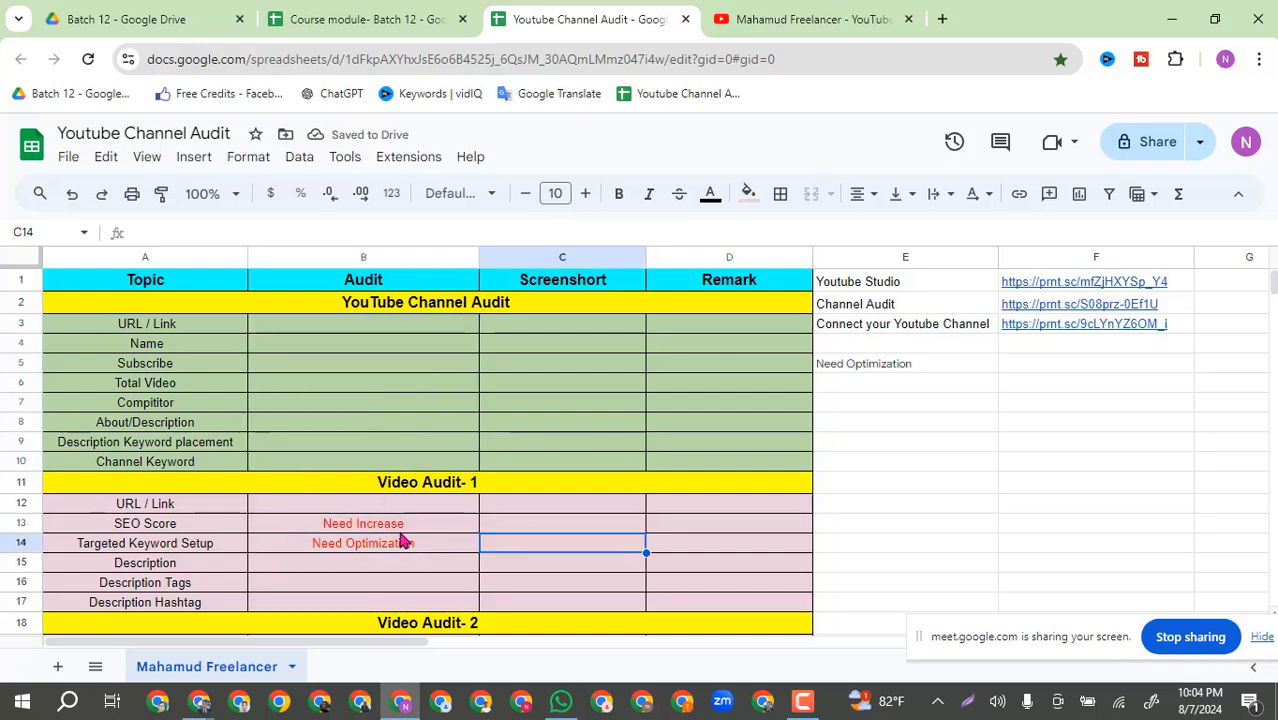
click(402, 526)
click(251, 231)
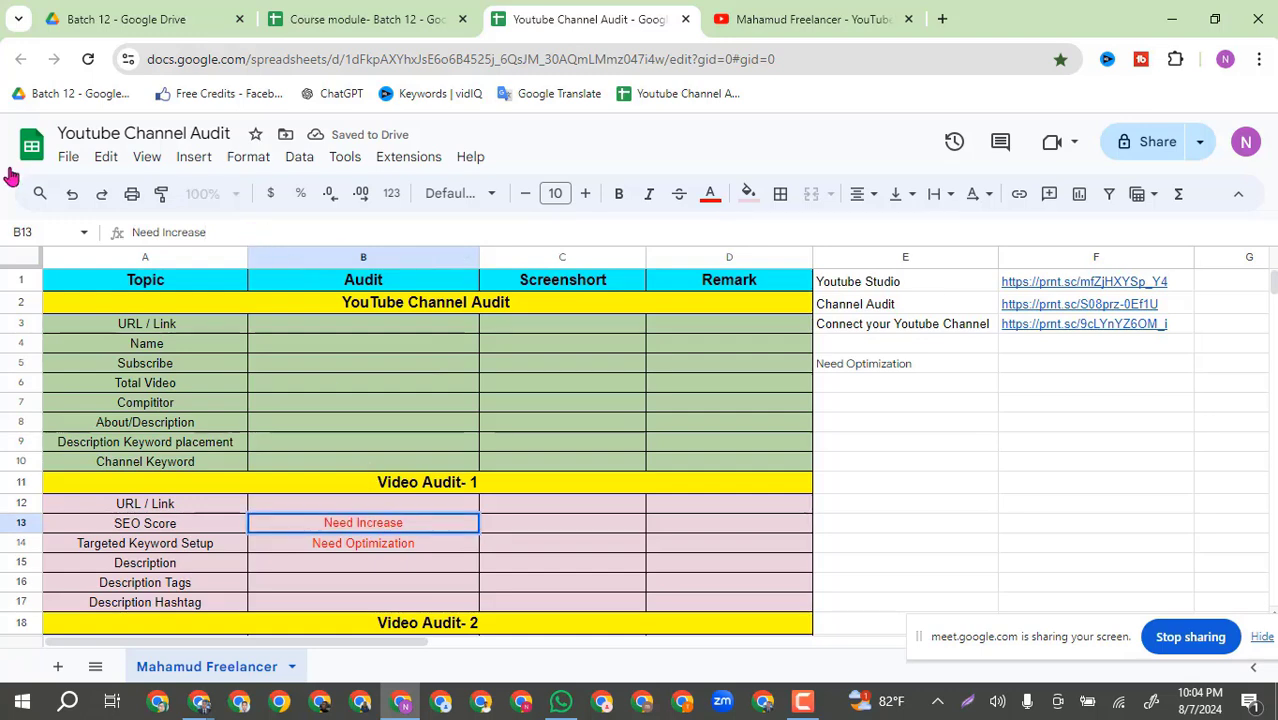
triple_click(116, 232)
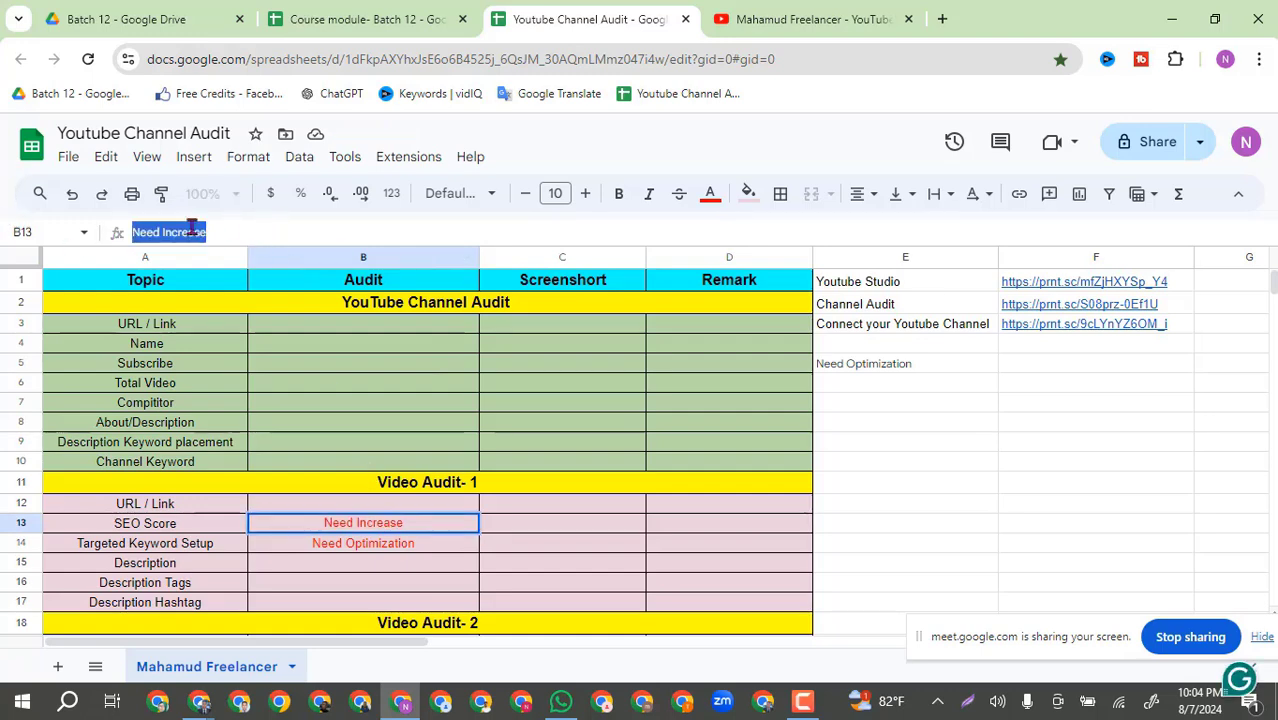
click(882, 390)
key(ctrl+v)
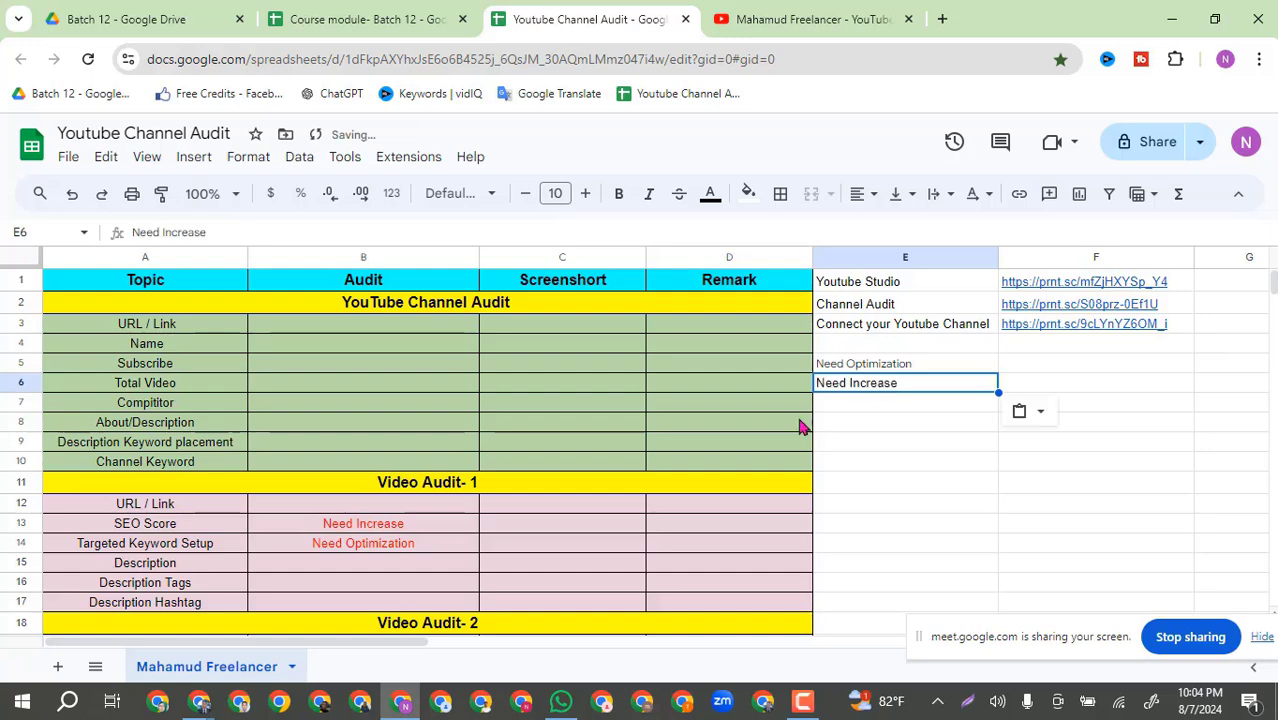
Step: Clear the Video Audit- 1 entries for Targeted Keyword Setup in B14 and SEO Score in B13, and check the remaining sections
click(404, 548)
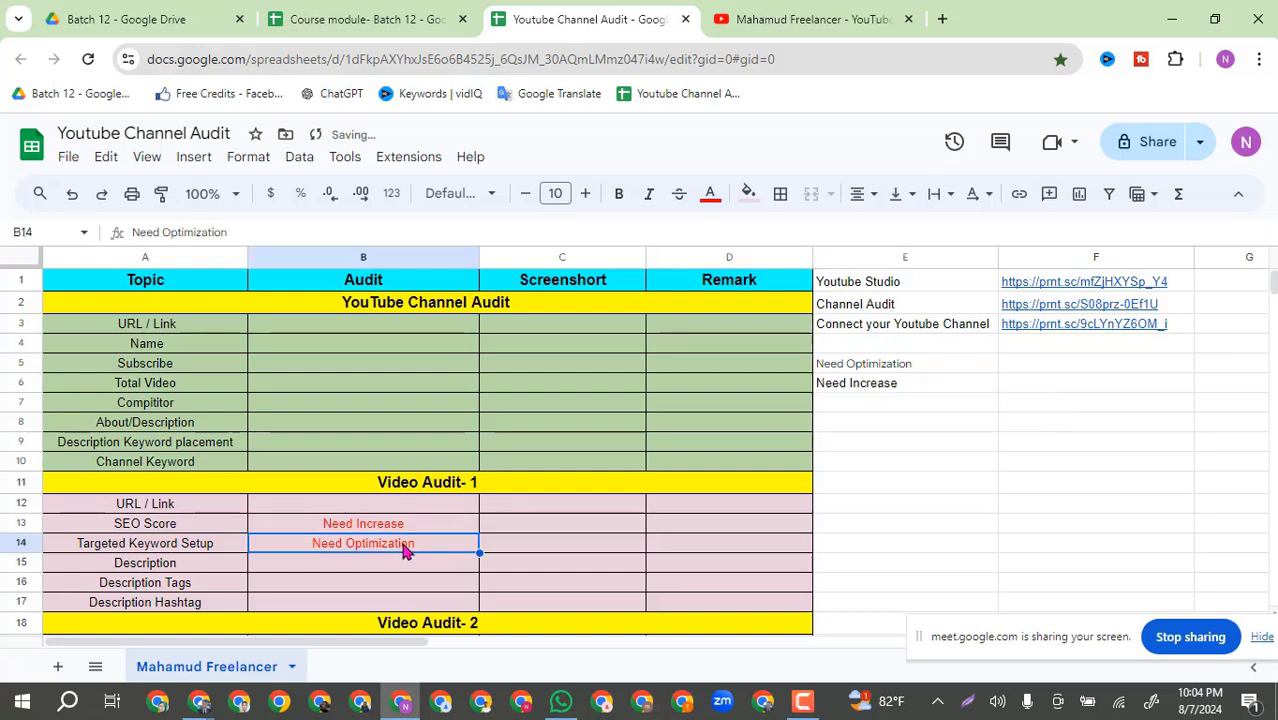
key(Delete)
click(400, 530)
key(Delete)
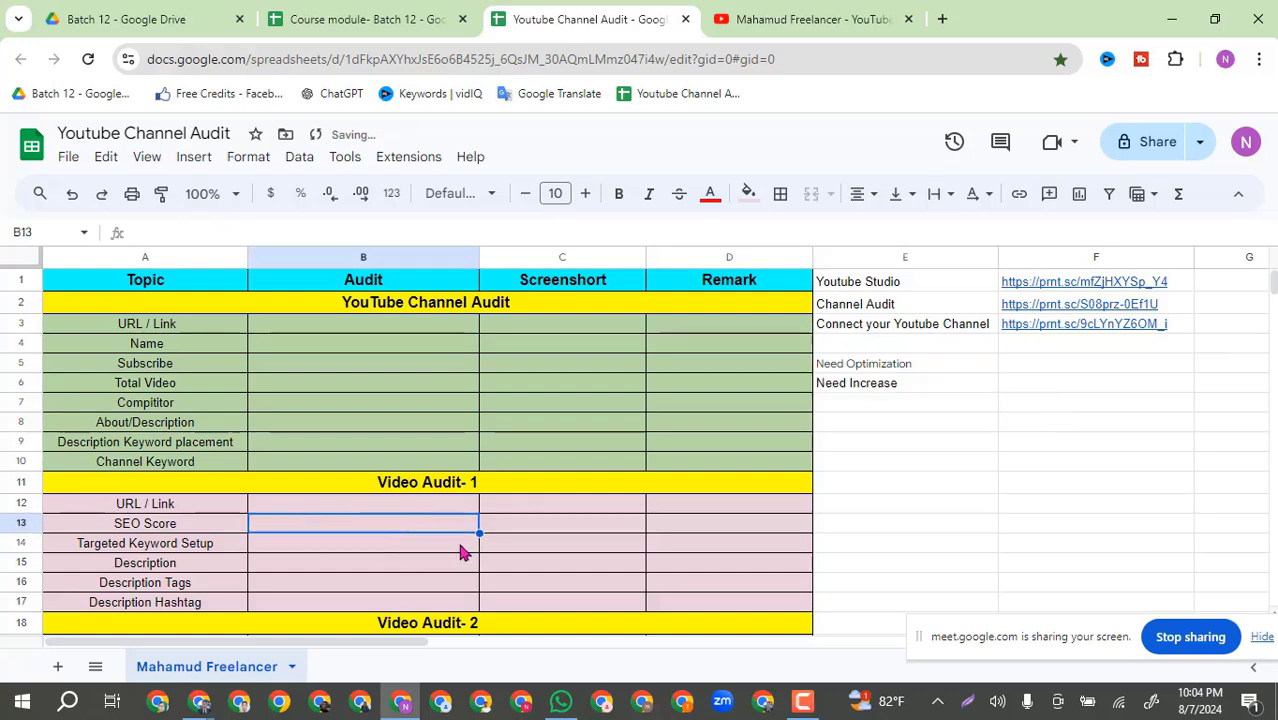
scroll(462, 550, down, 4)
scroll(462, 550, up, 3)
scroll(460, 543, up, 2)
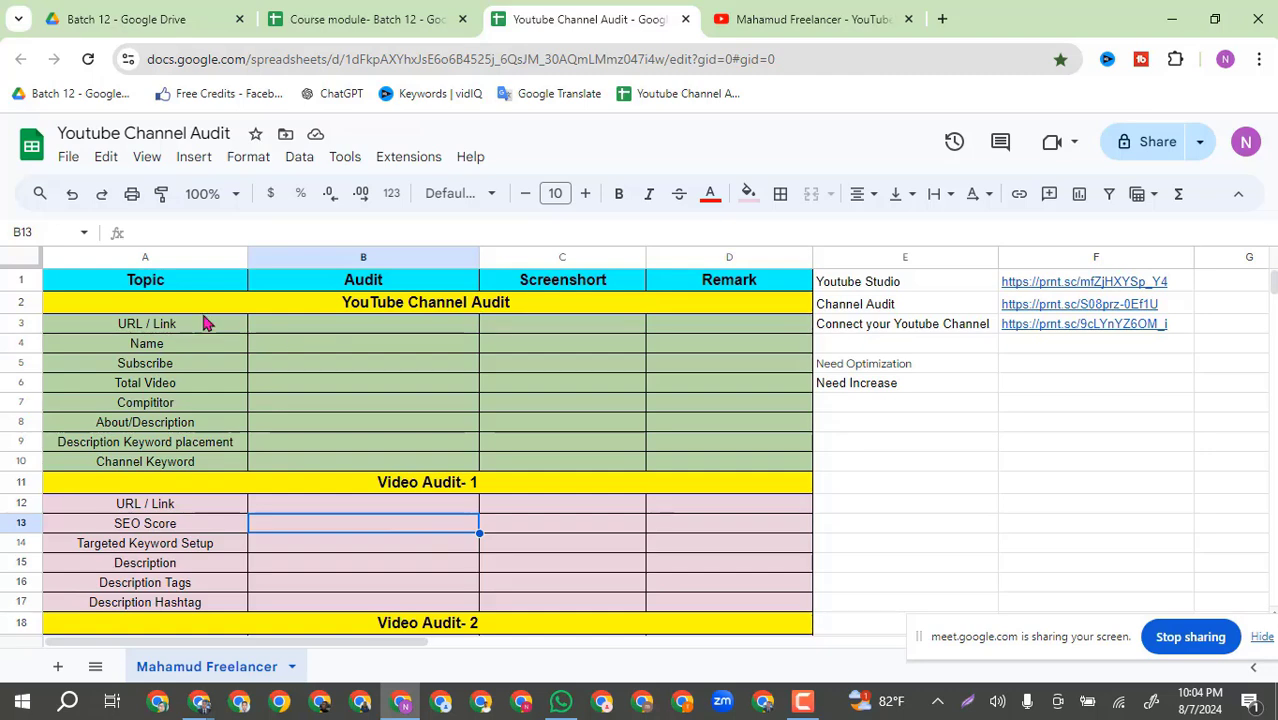
Step: Copy the YouTube channel page's address and paste it into the URL / Link cell B3 of the audit sheet
click(810, 19)
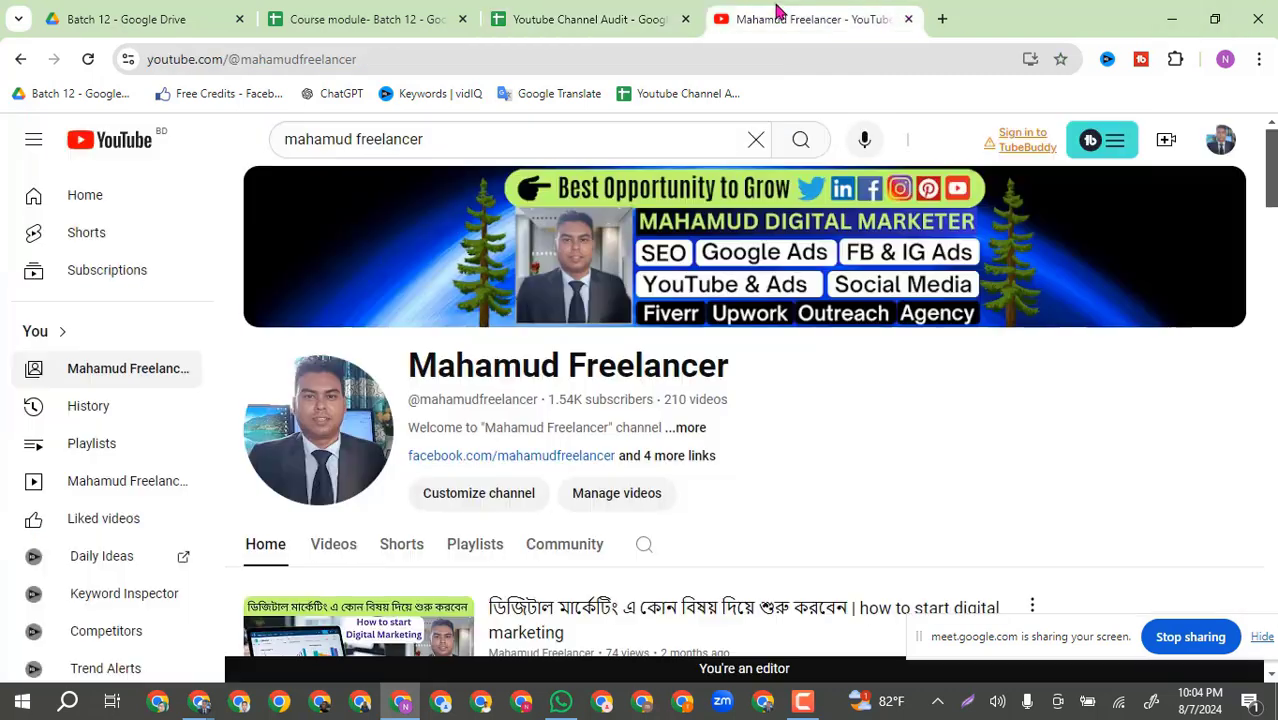
click(214, 50)
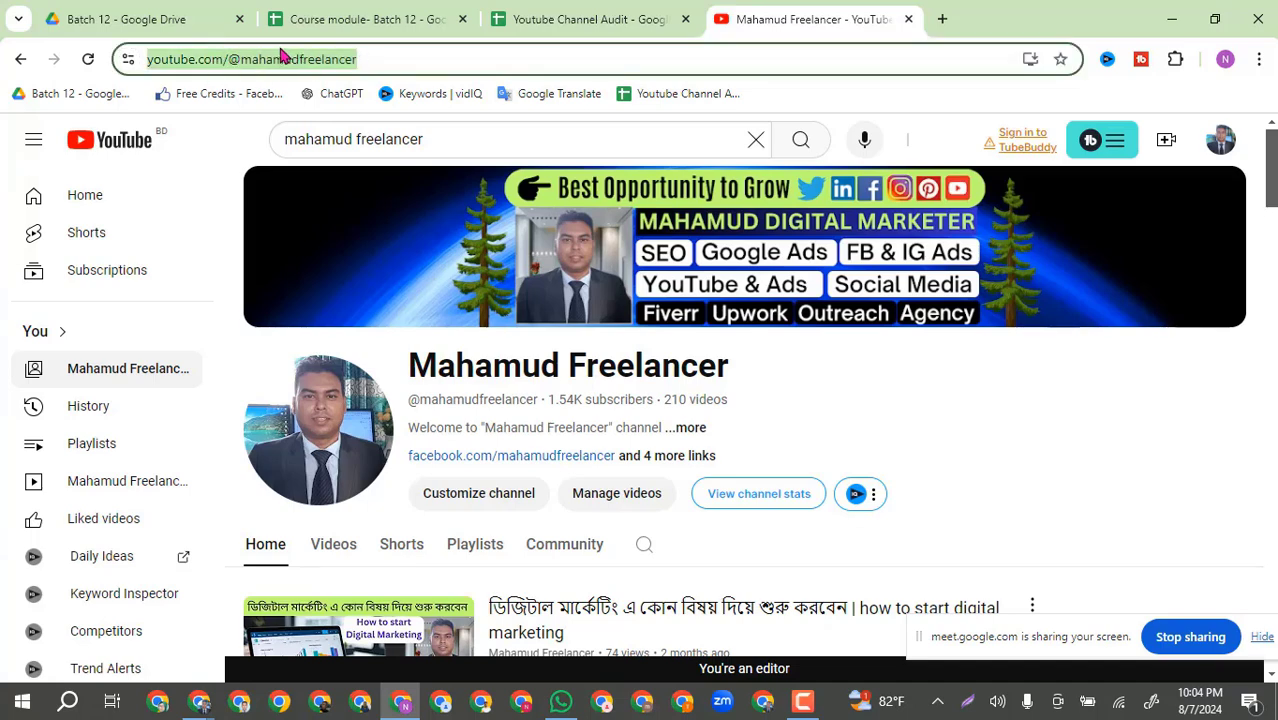
click(553, 18)
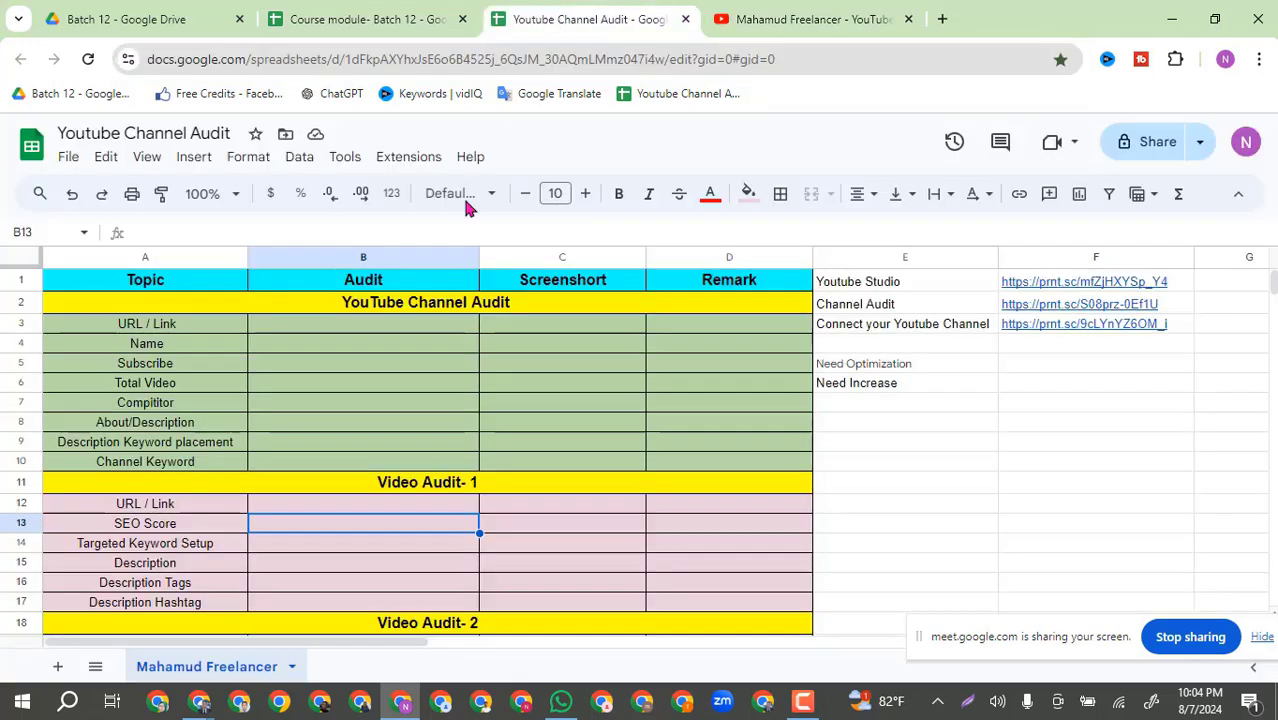
click(328, 333)
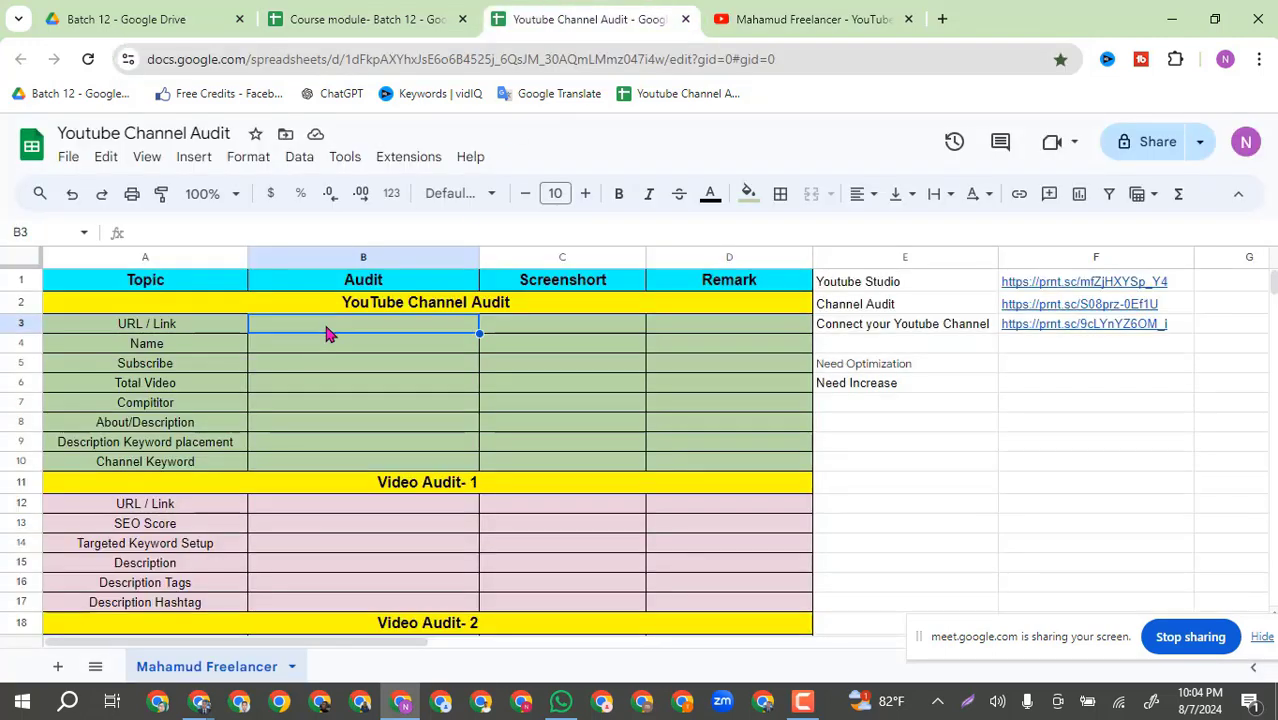
key(ctrl+v)
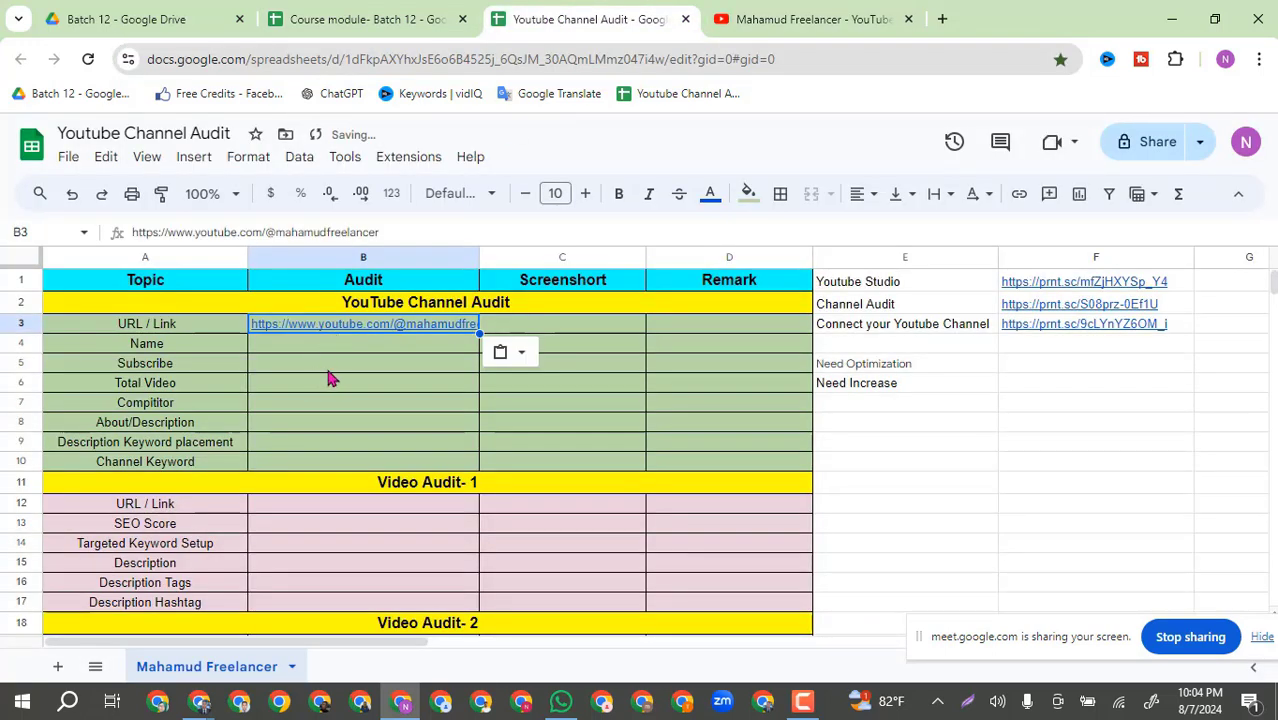
Step: Copy the channel's name from its YouTube page and paste it into the Name cell B4 of the audit sheet
click(331, 345)
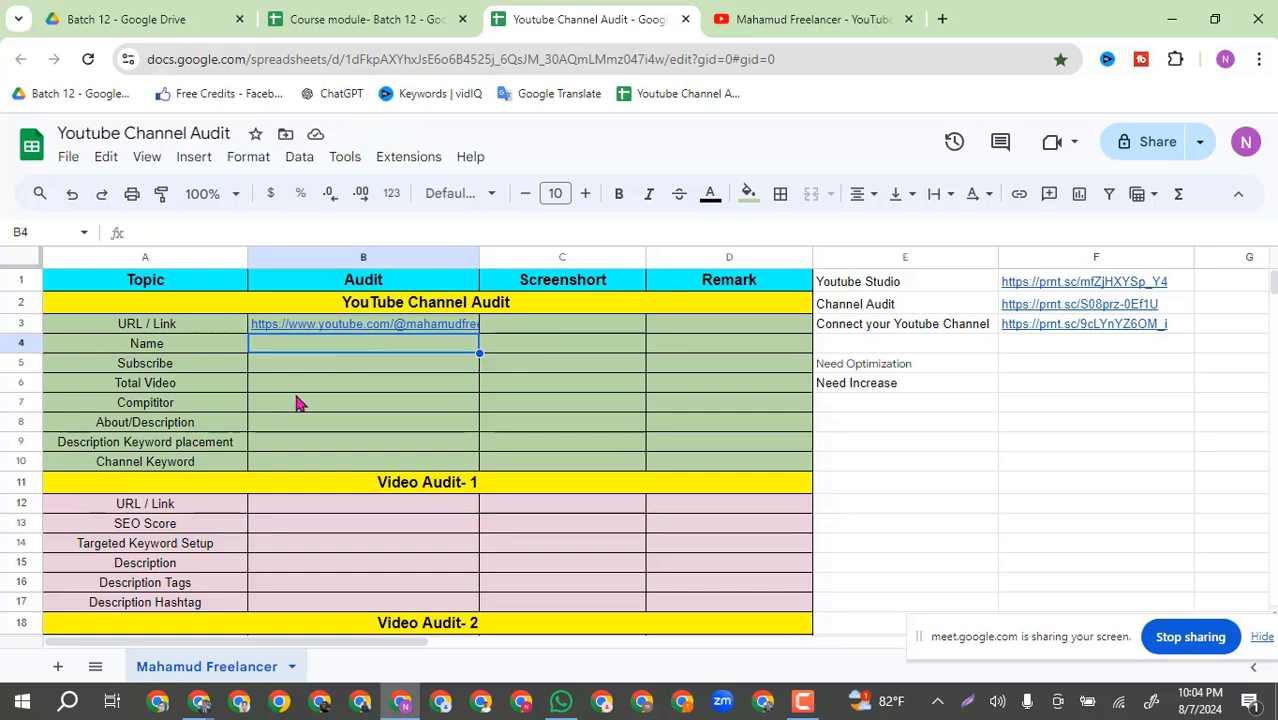
click(734, 30)
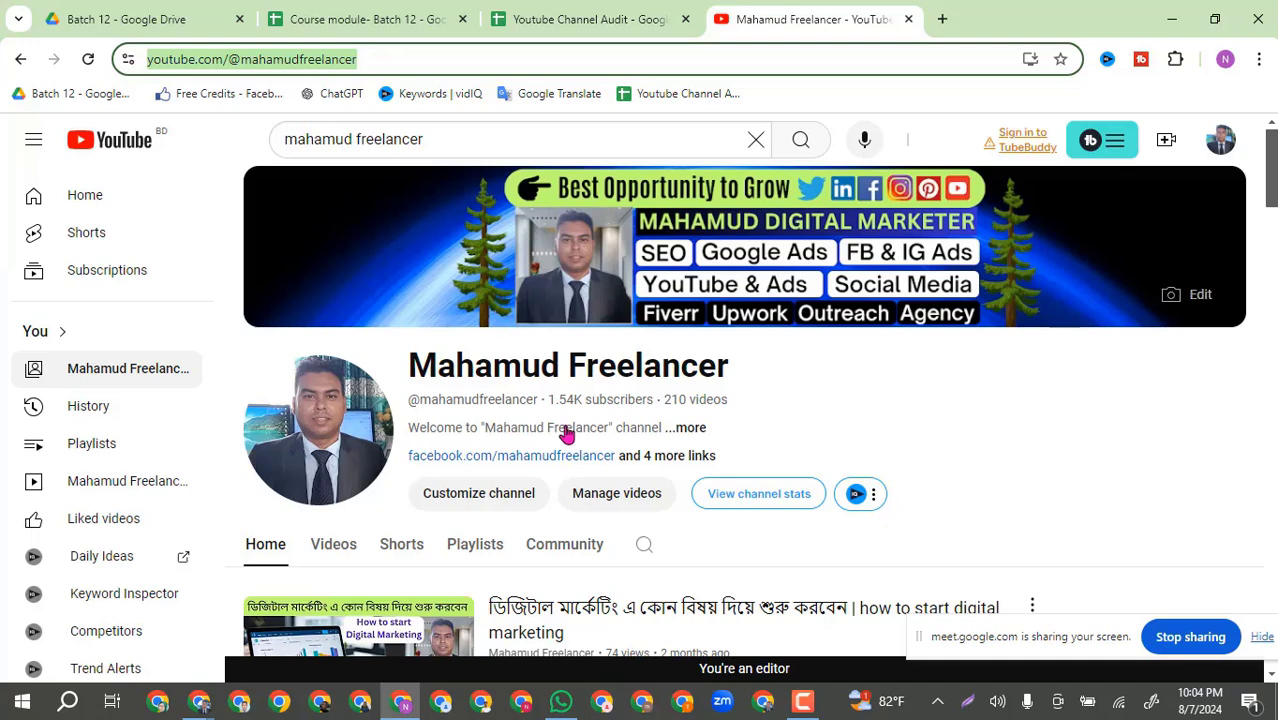
drag(742, 366, 413, 366)
key(ctrl+c)
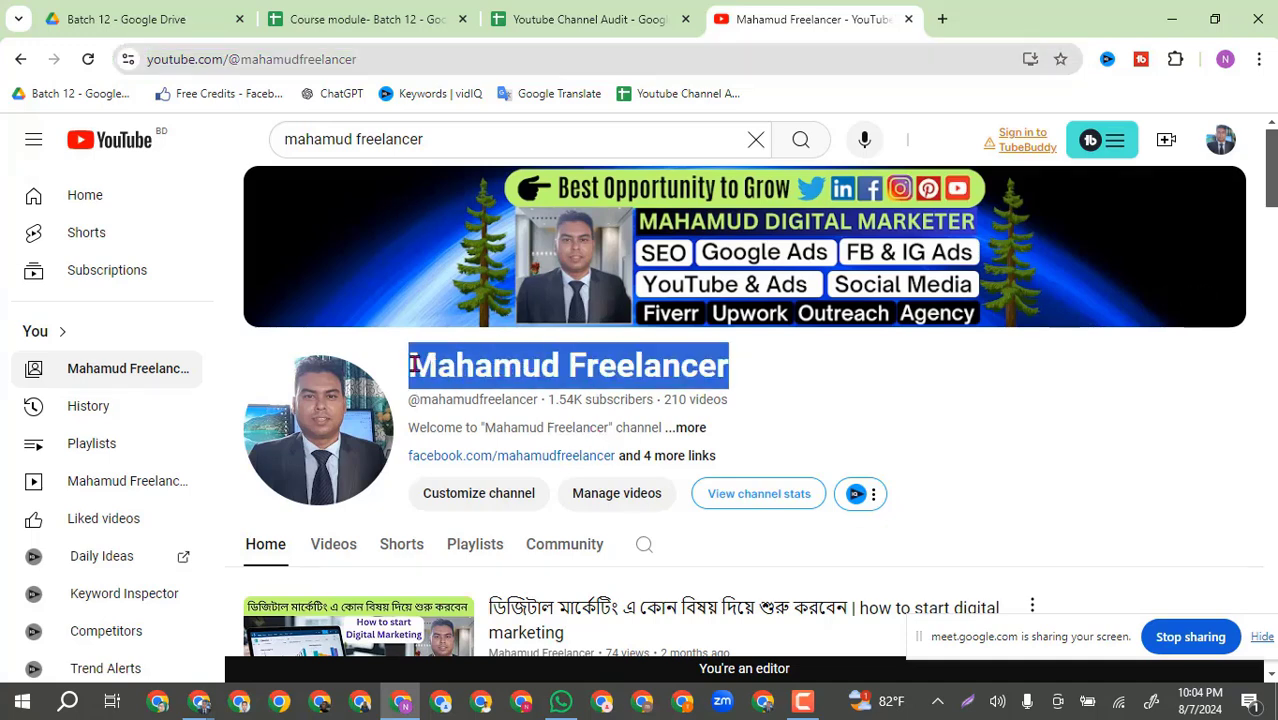
click(608, 16)
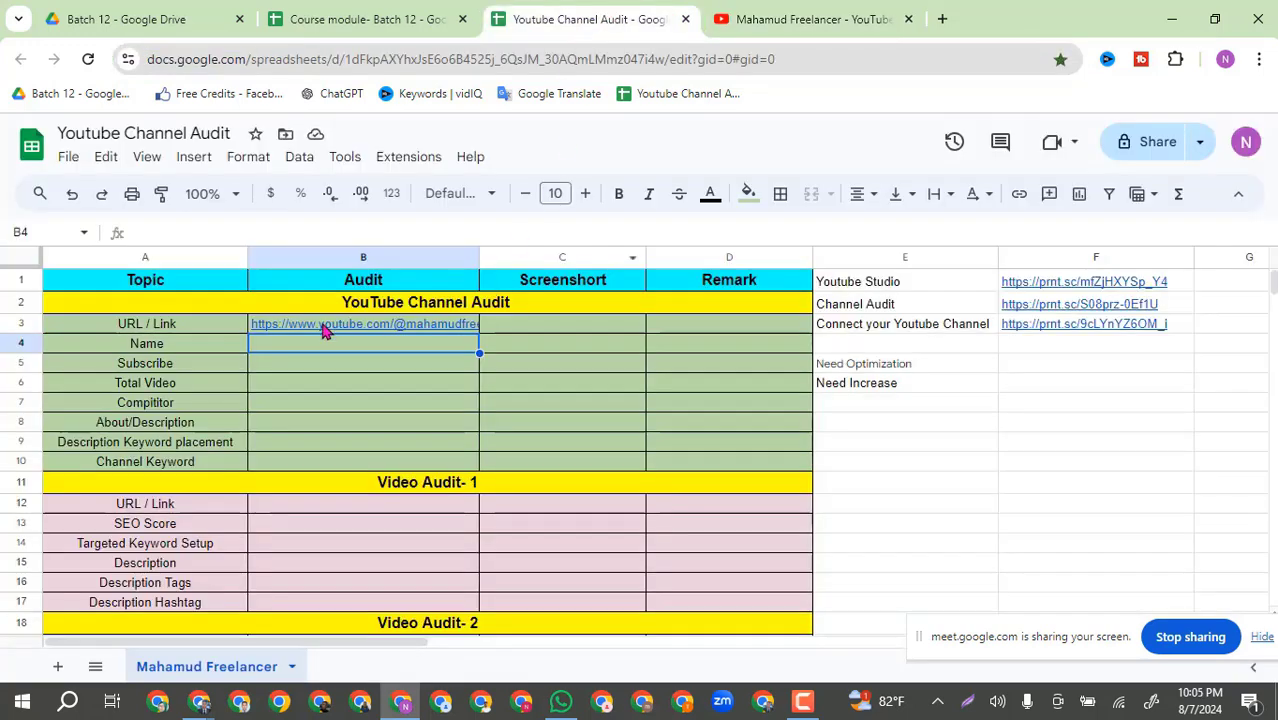
key(Down)
key(Left)
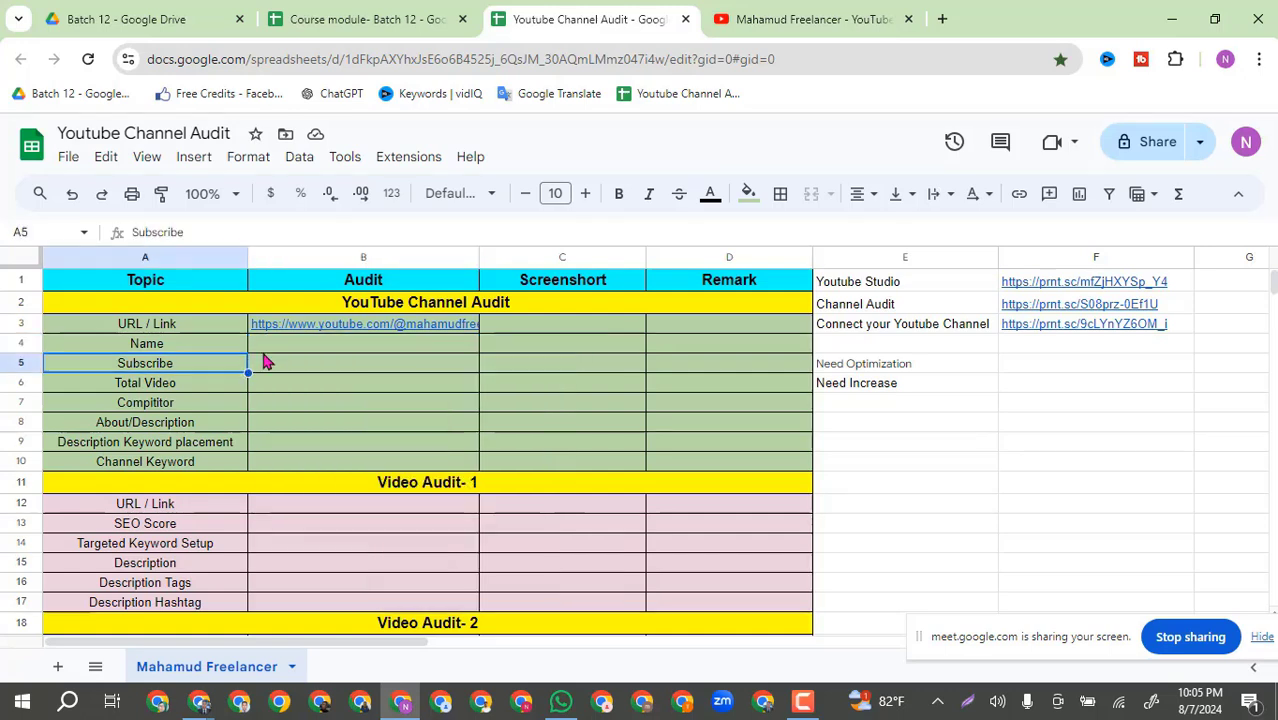
click(298, 345)
key(ctrl+v)
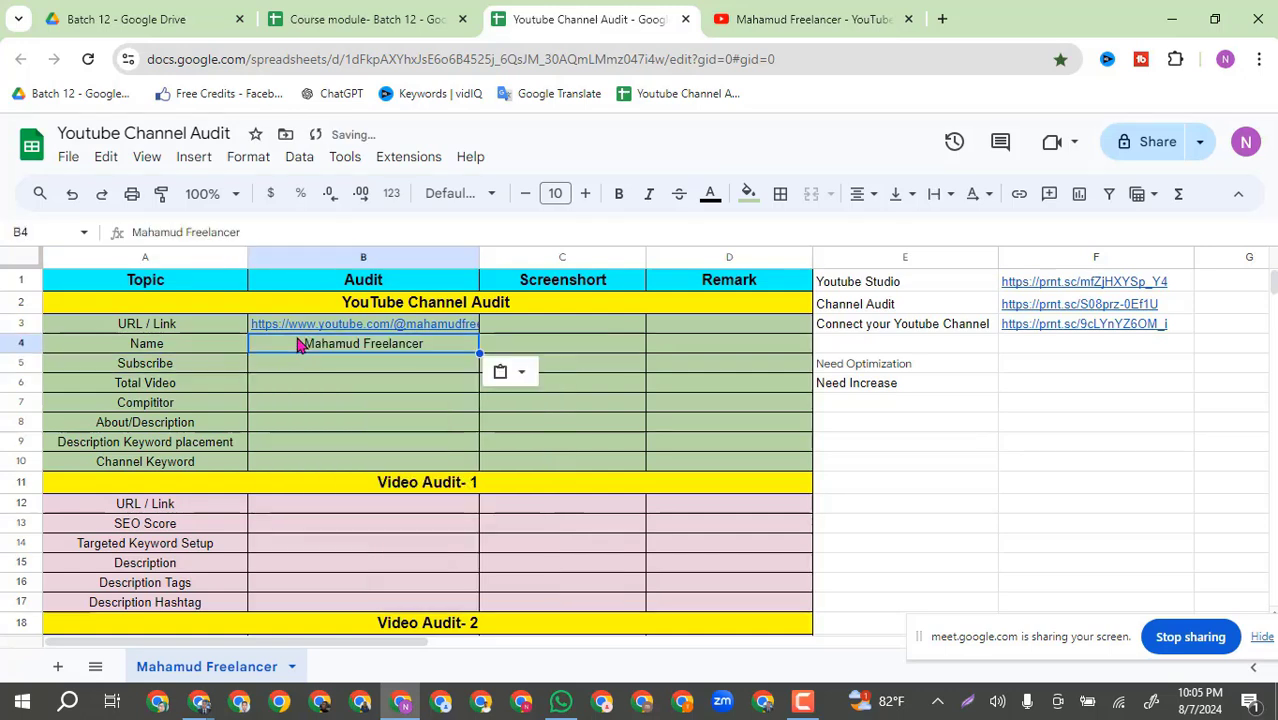
Step: Copy the subscriber count 1.54K from the YouTube channel page and paste it into the Subscribe cell B5
click(322, 370)
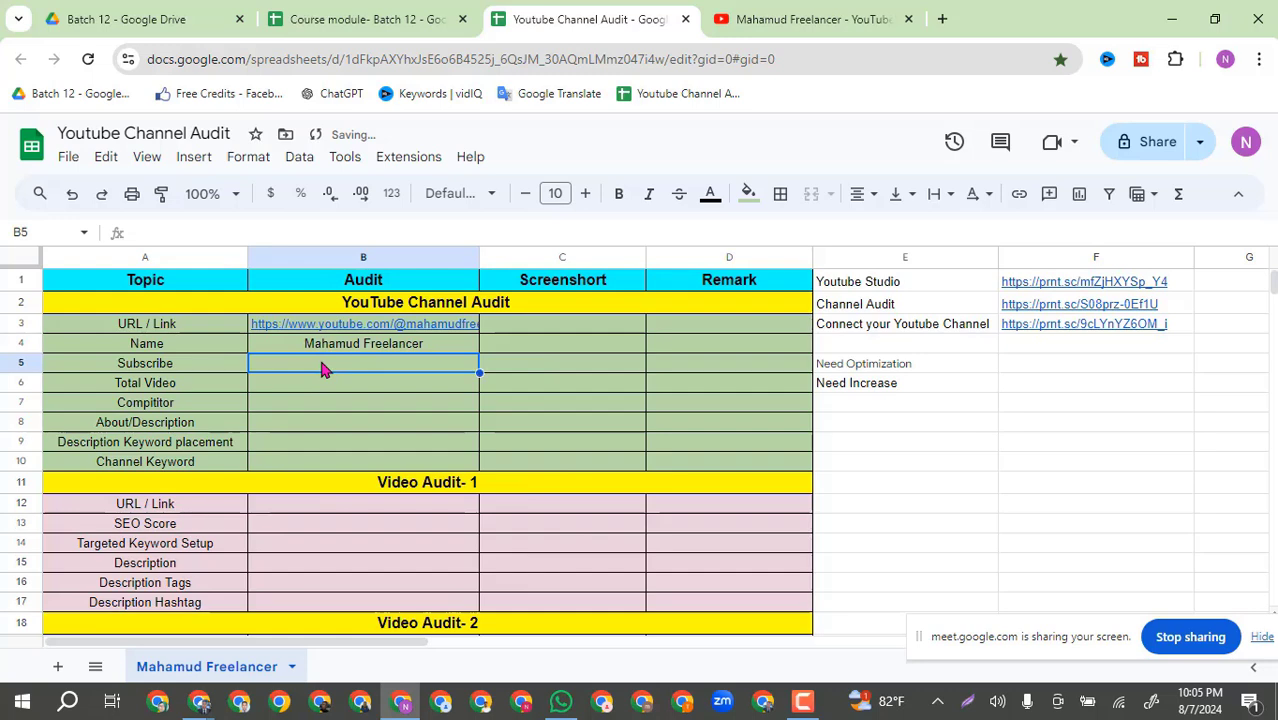
click(837, 22)
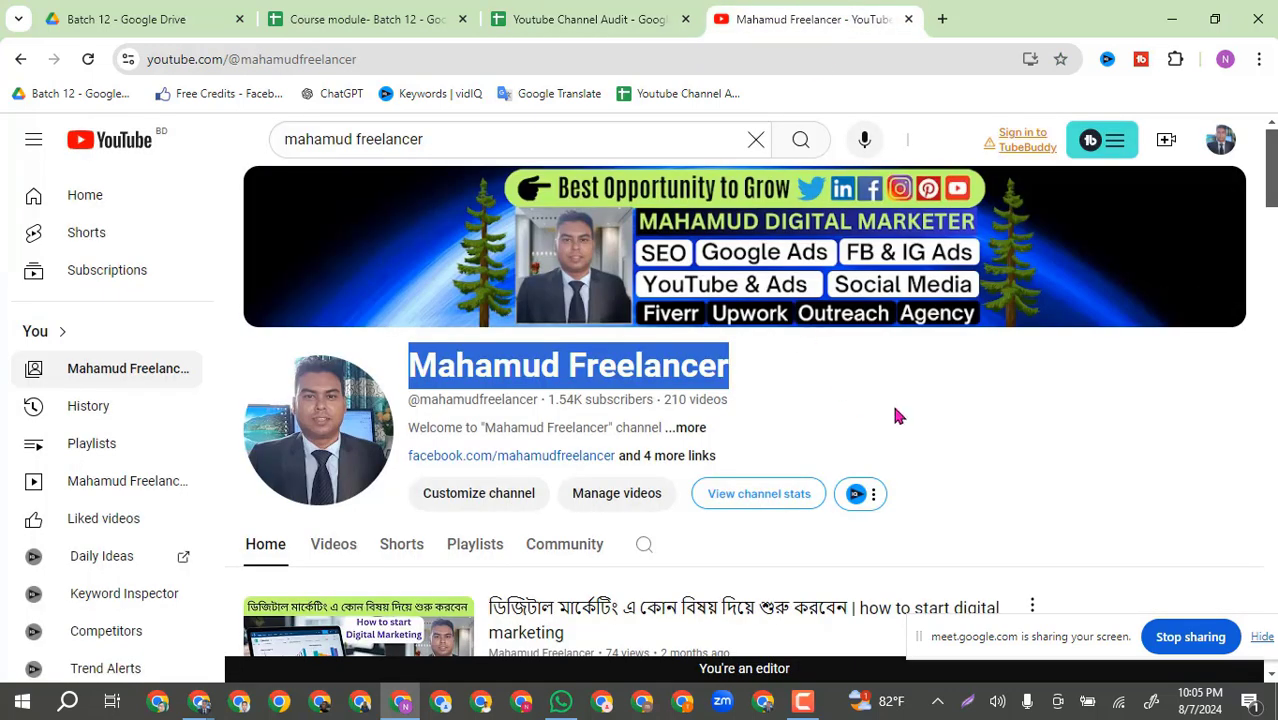
click(590, 19)
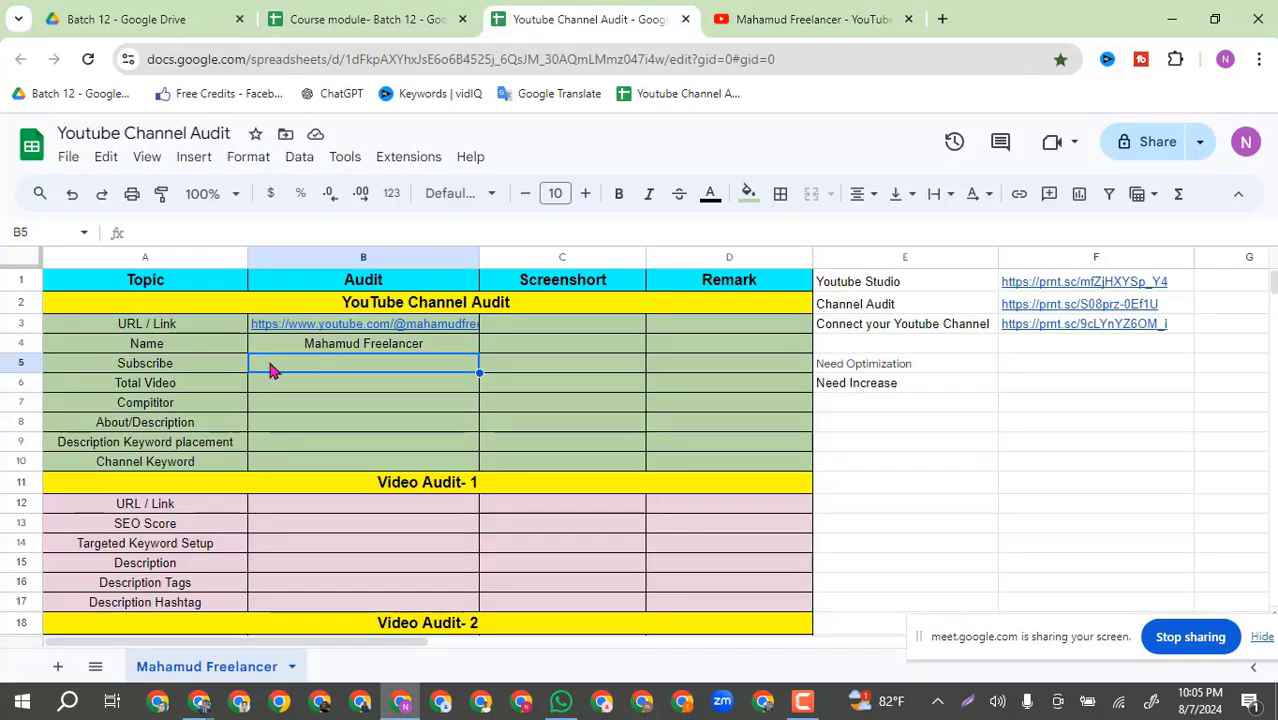
click(788, 19)
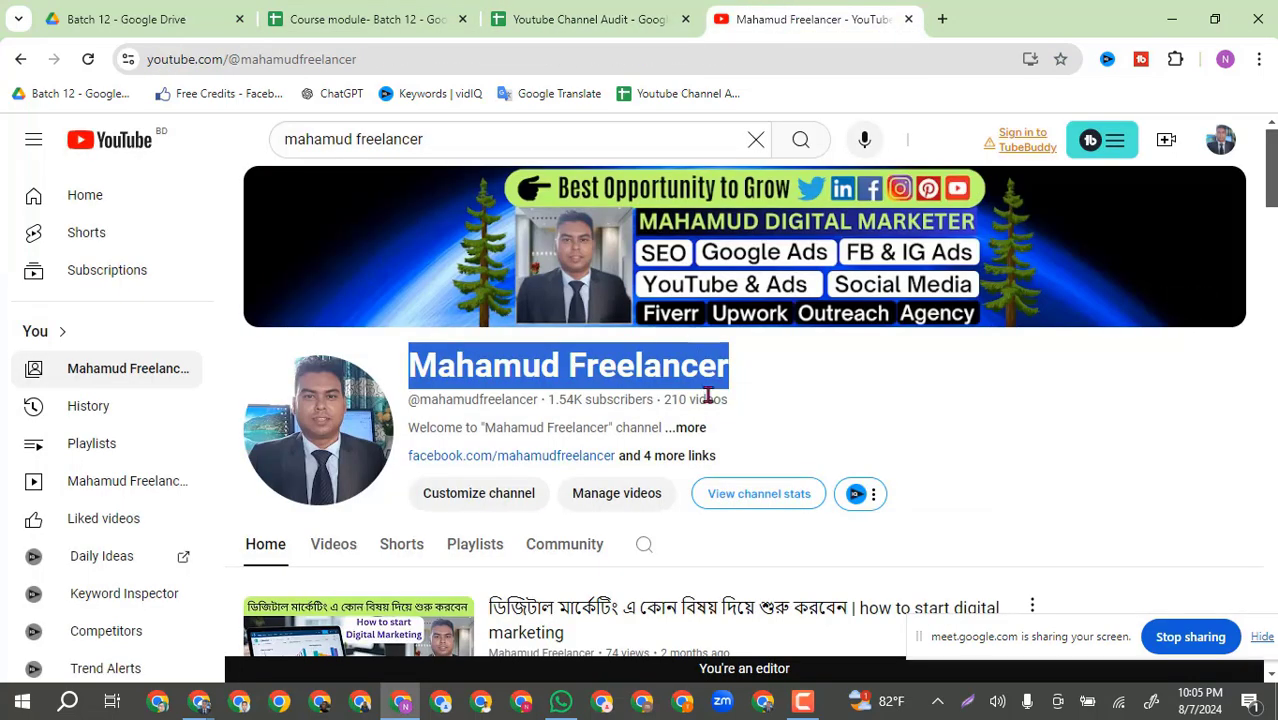
click(797, 420)
drag(585, 400, 546, 400)
key(ctrl+c)
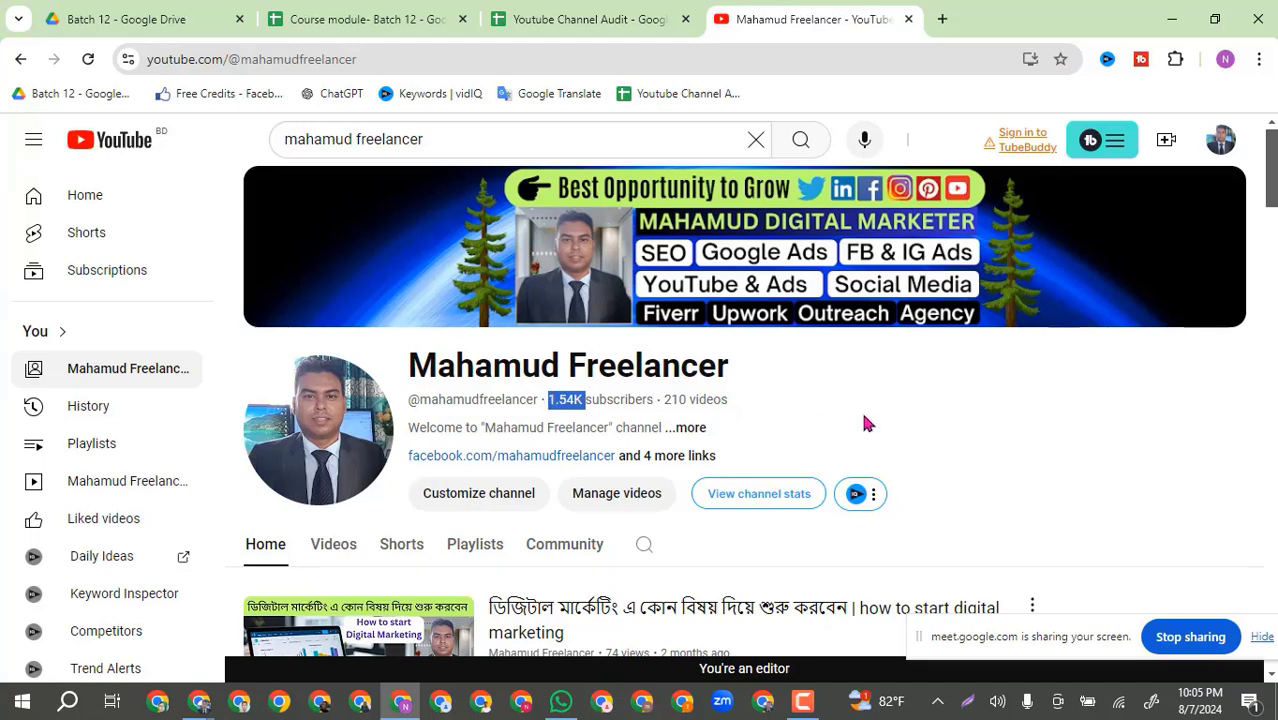
click(565, 19)
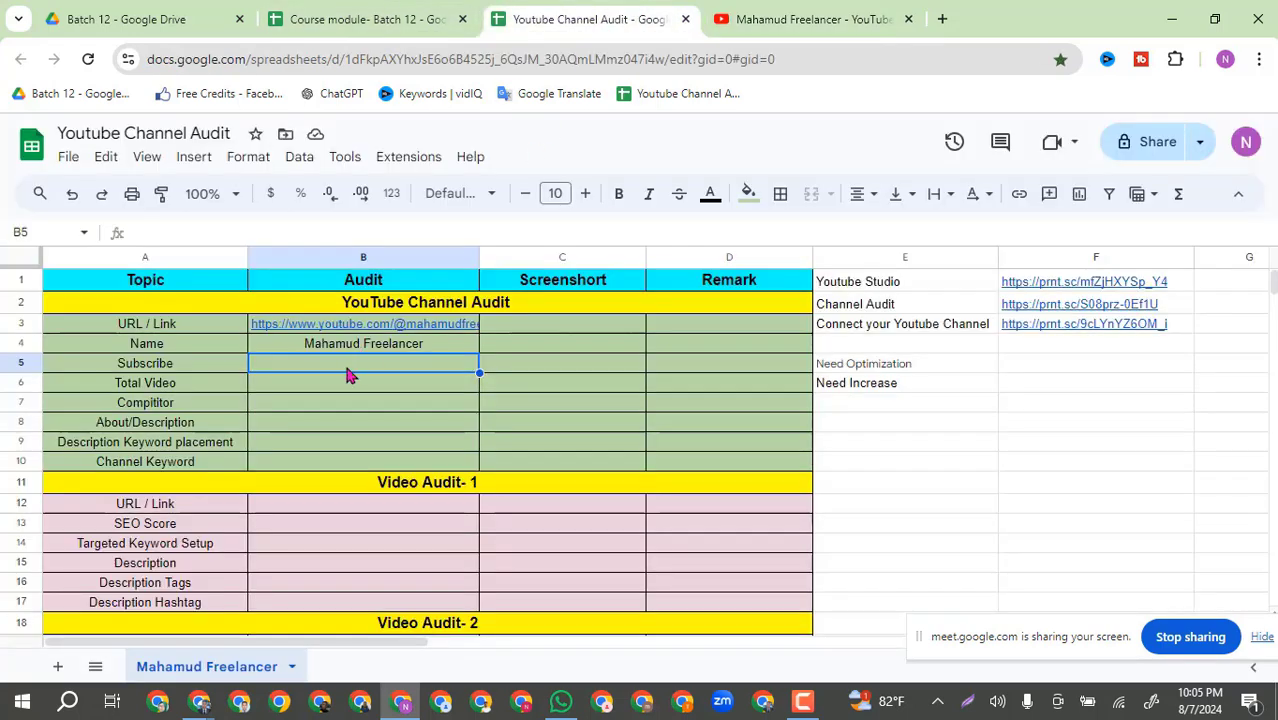
key(ctrl+v)
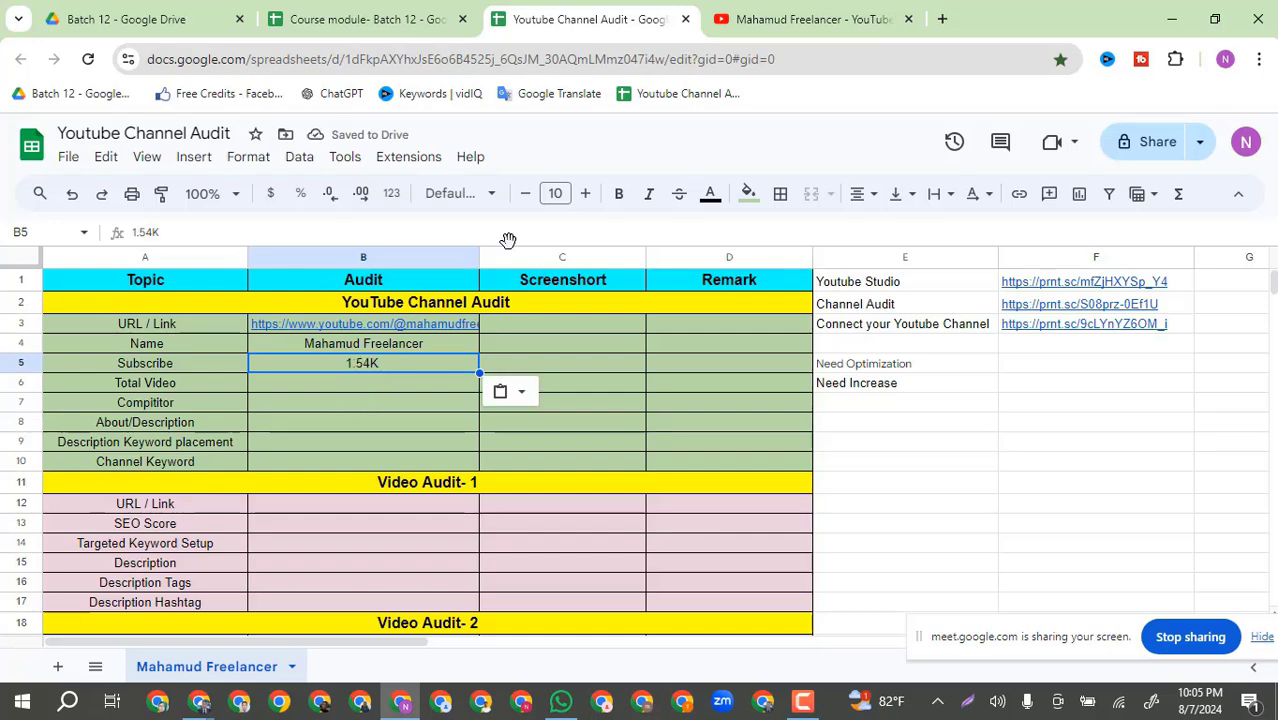
Step: Copy the video count 210 from the YouTube channel page and paste it into the Total Video cell B6 without its source formatting
click(800, 19)
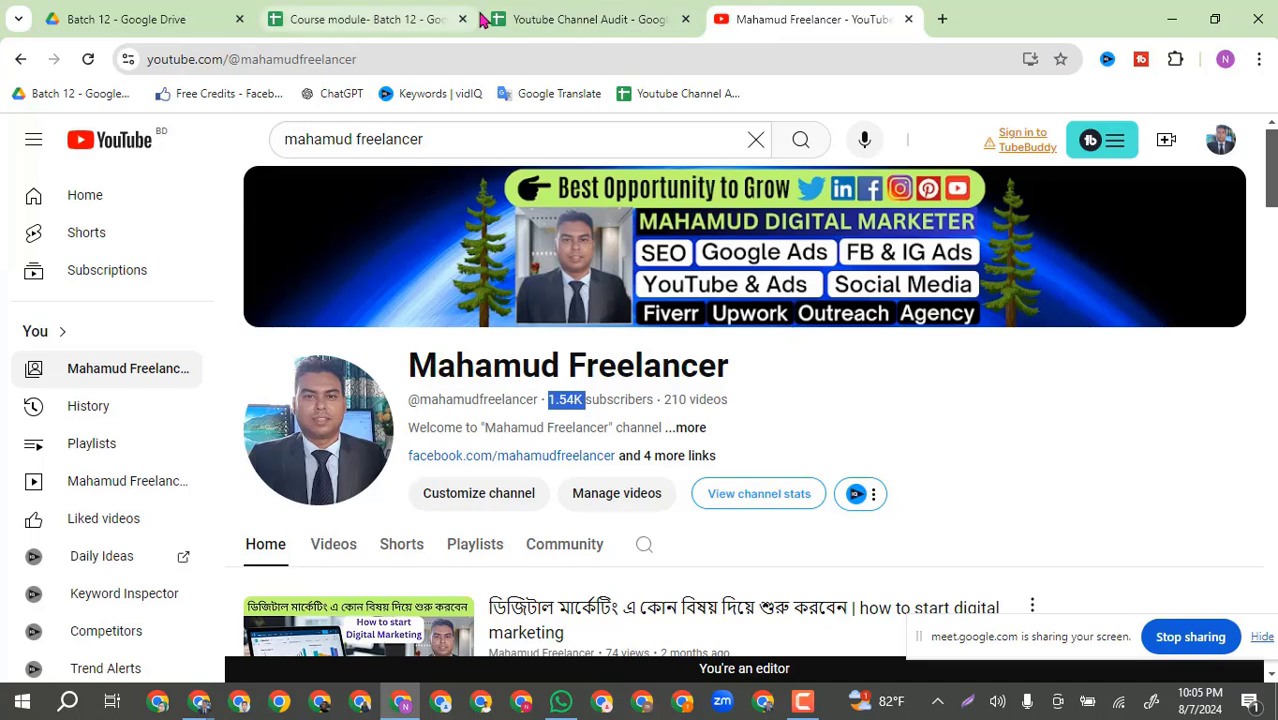
click(590, 19)
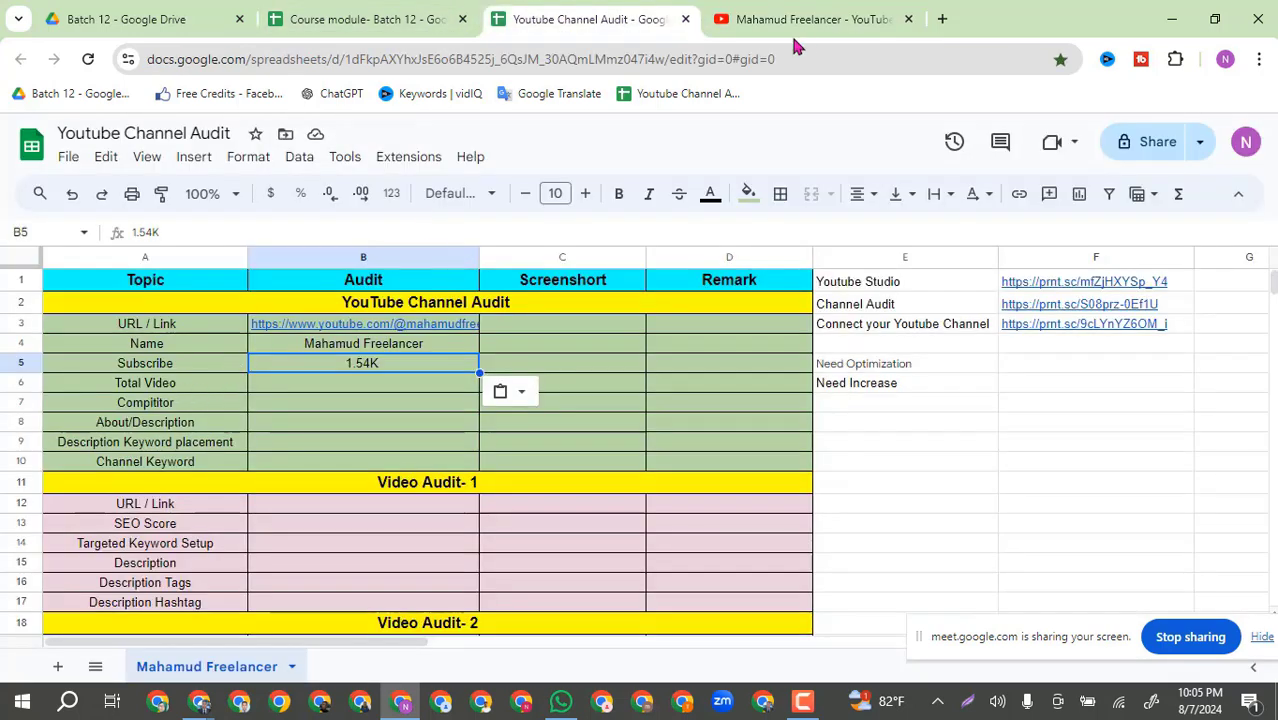
click(752, 19)
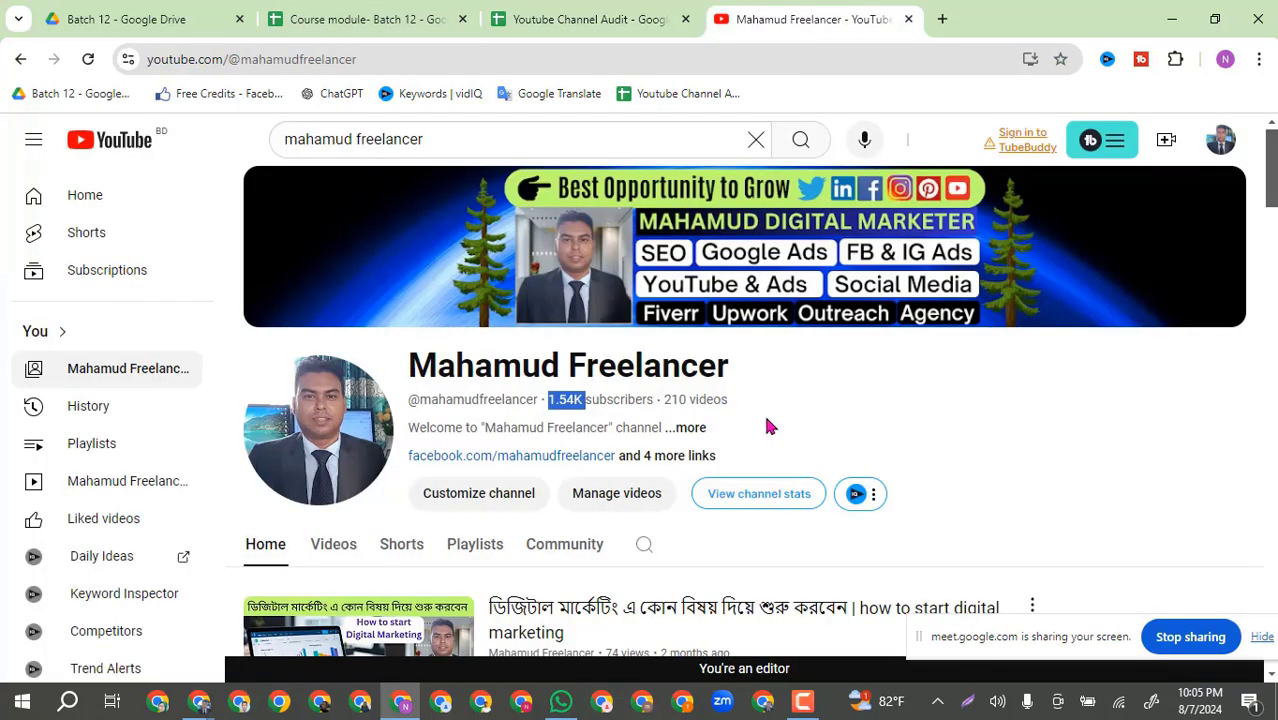
drag(741, 397, 770, 394)
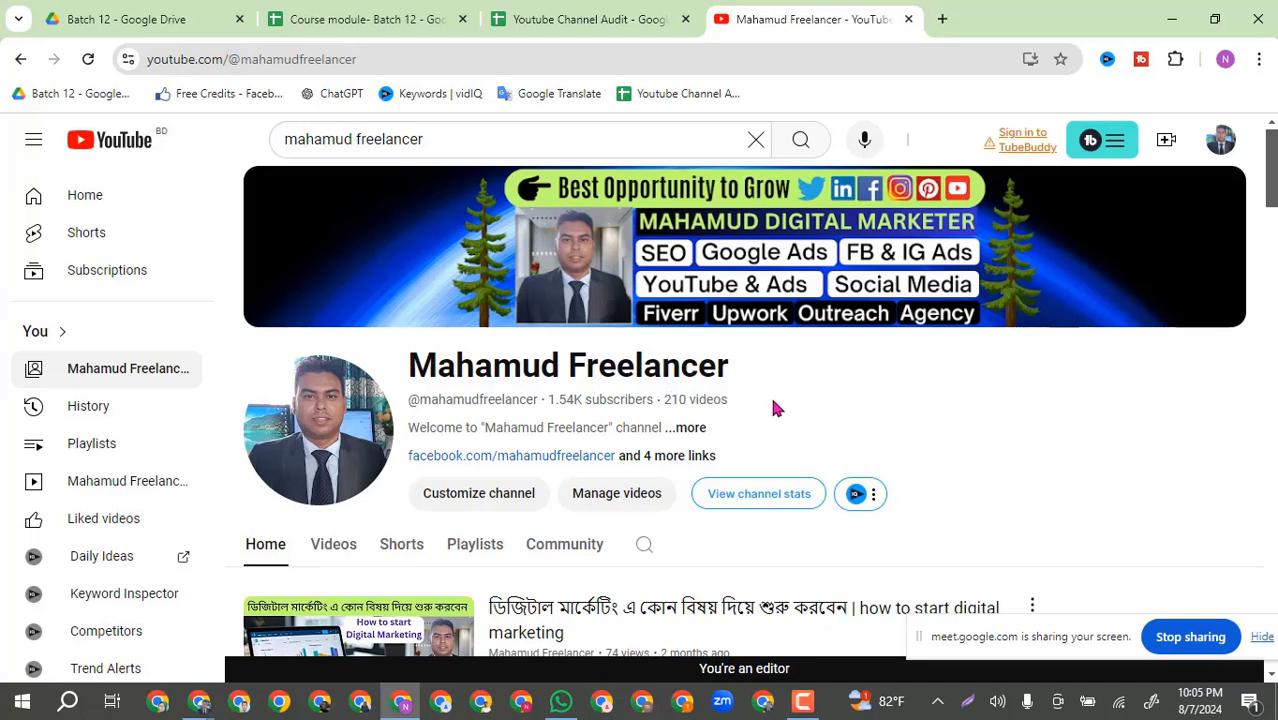
drag(689, 401, 667, 401)
key(ctrl+c)
click(544, 19)
click(360, 386)
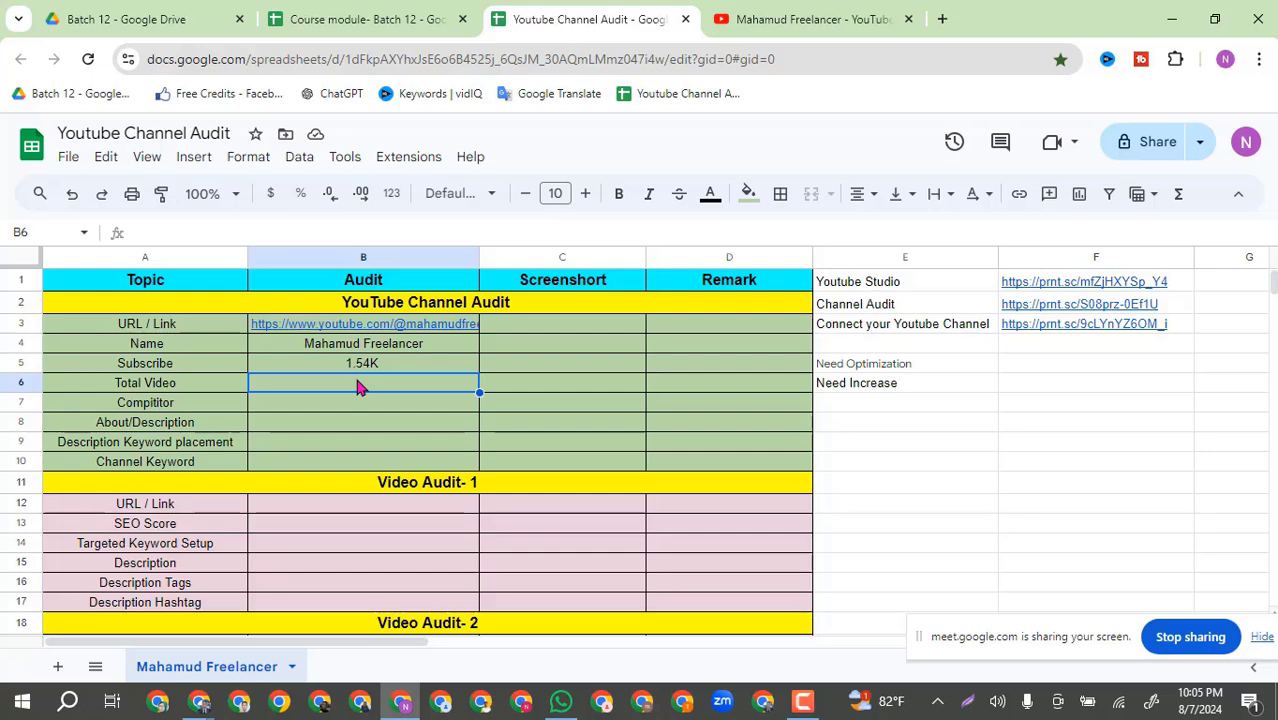
key(ctrl+v)
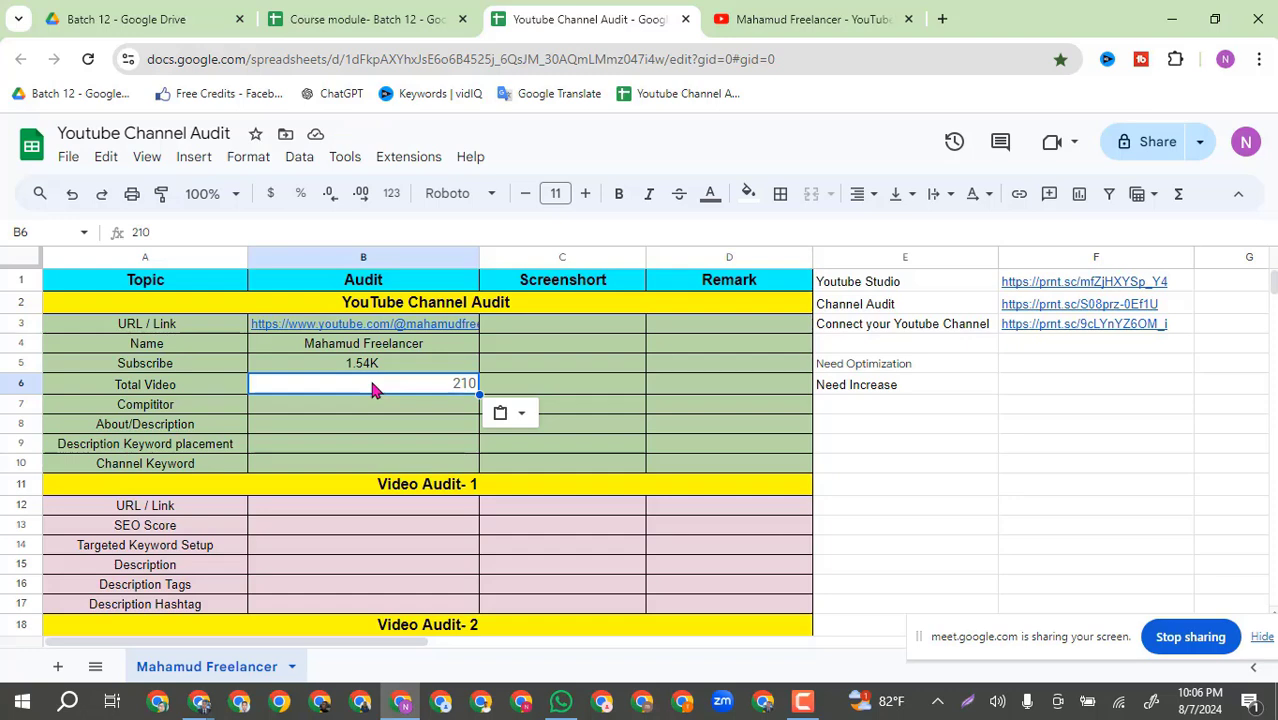
key(ctrl+z)
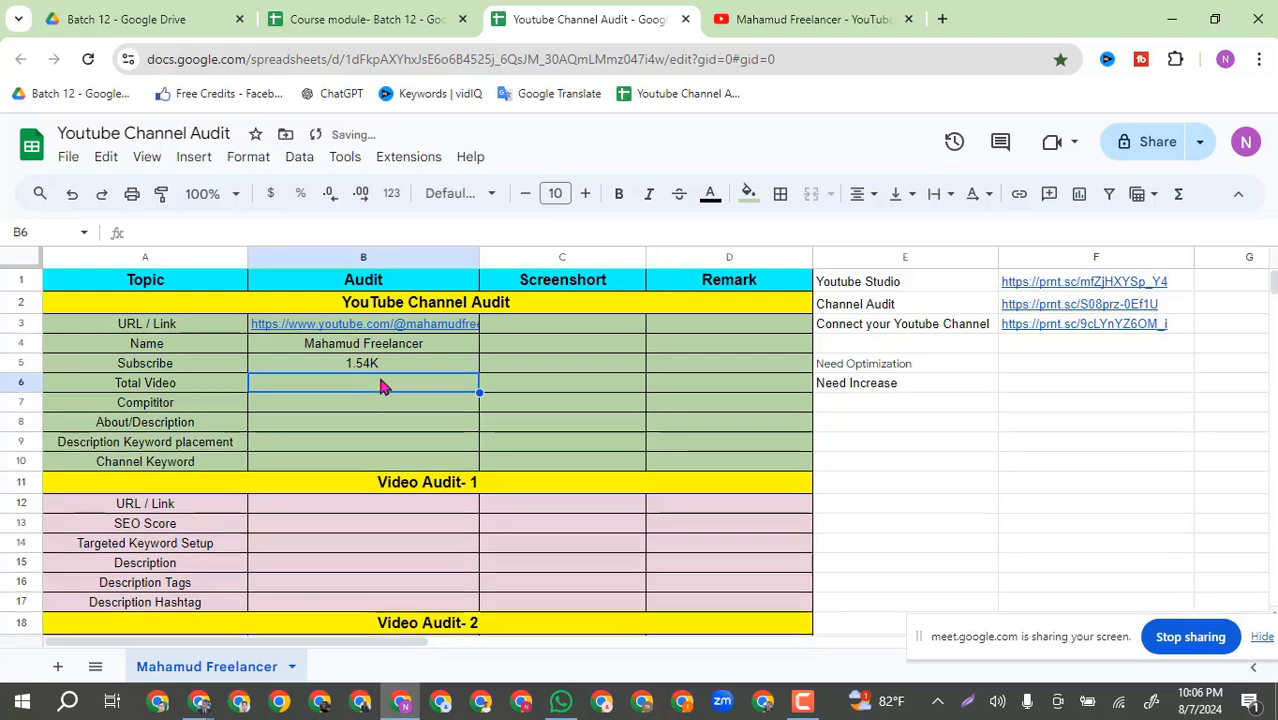
key(ctrl+v)
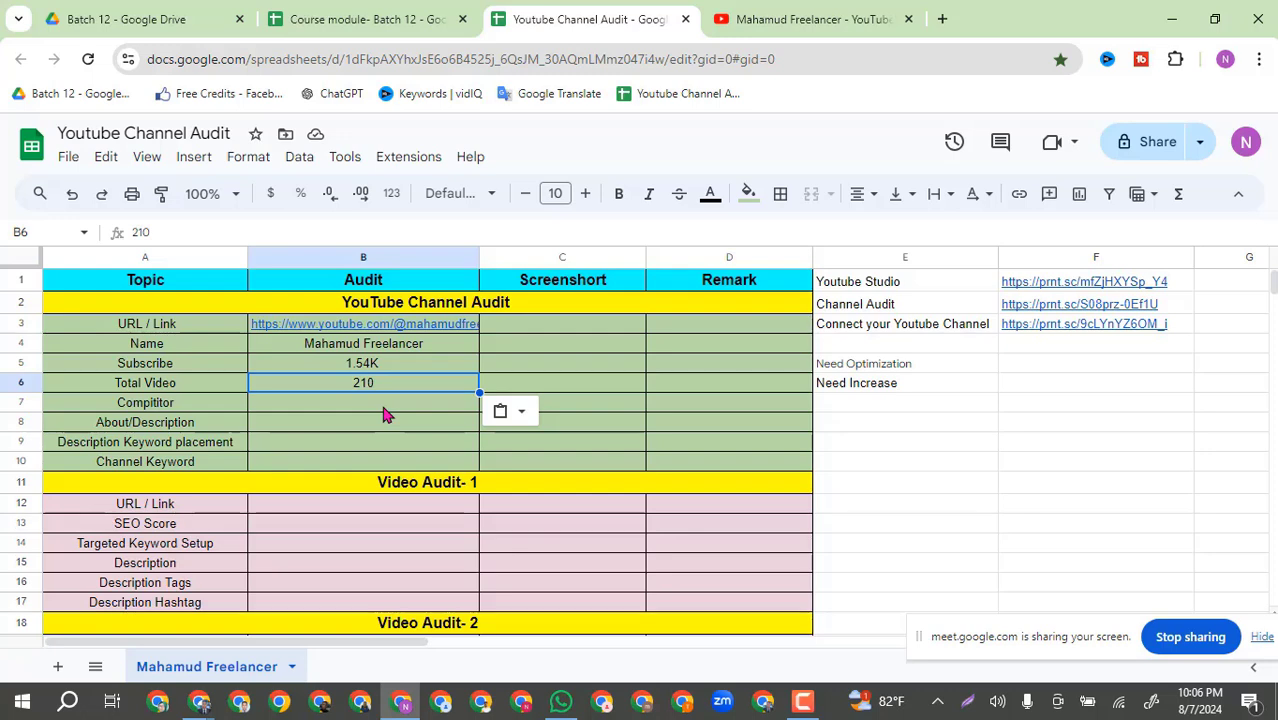
Step: Check the Compititor row in the audit sheet and read the full About description on the YouTube channel page
click(176, 406)
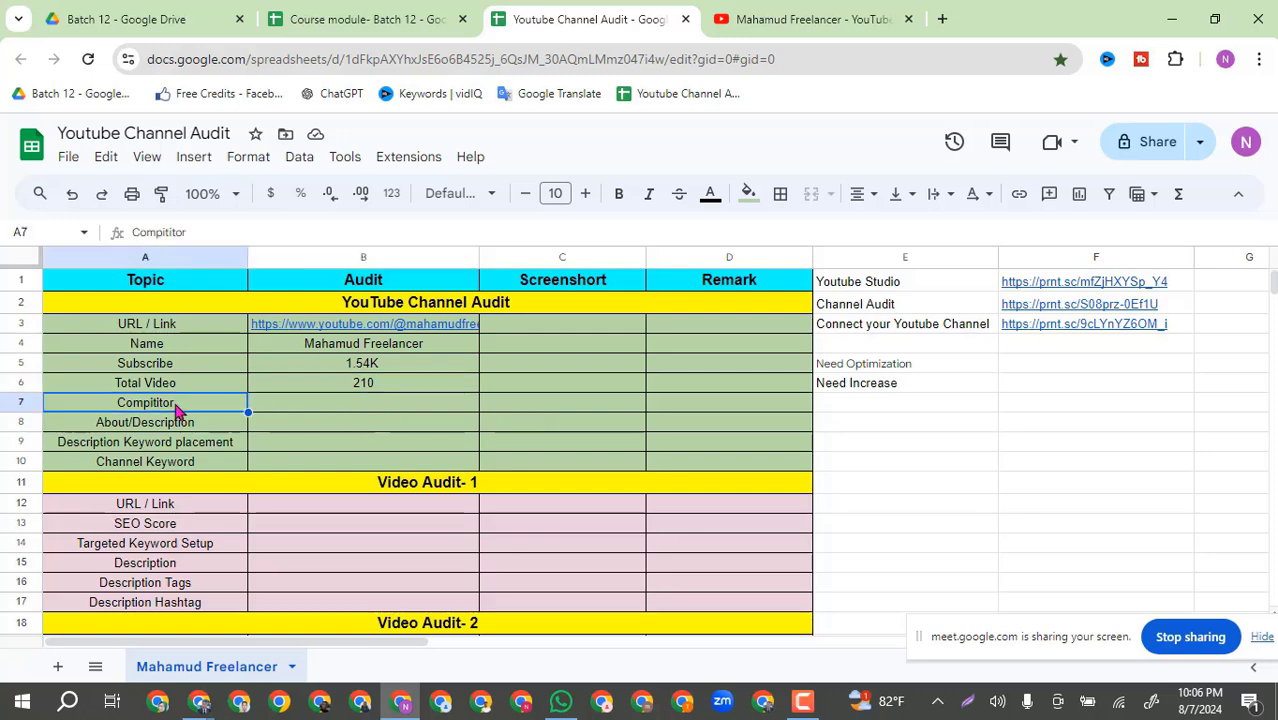
click(845, 20)
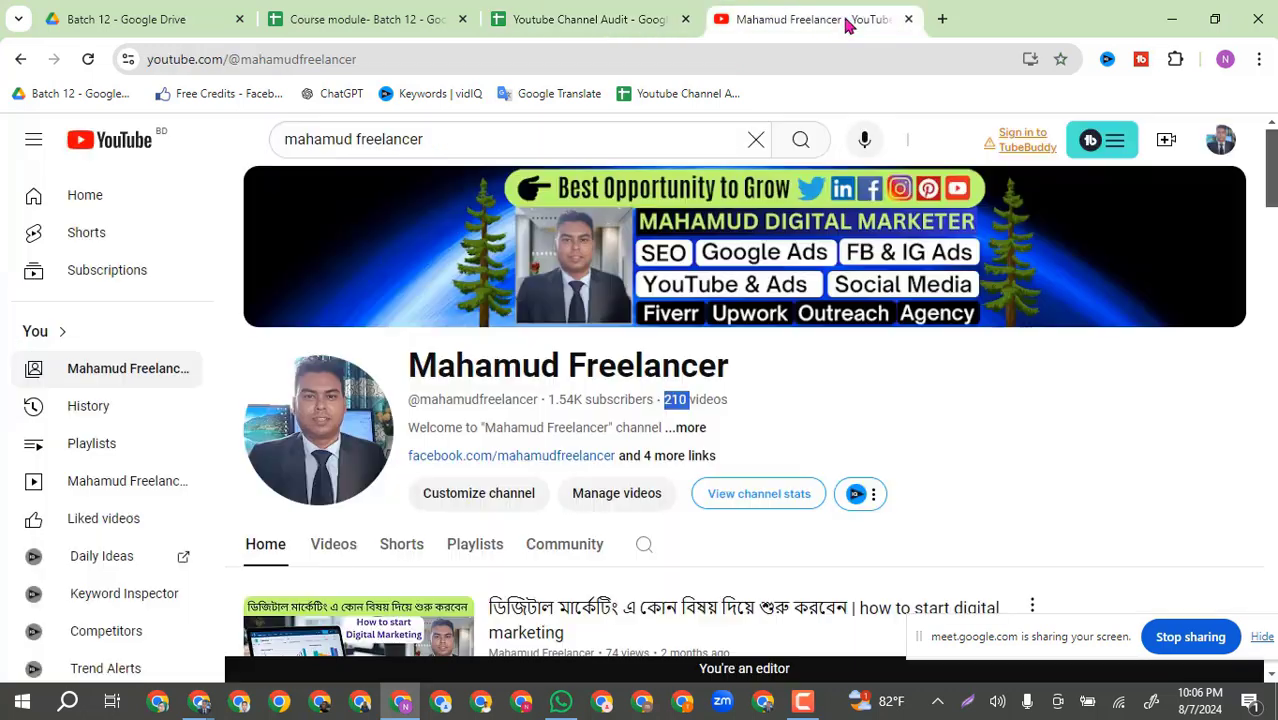
click(946, 381)
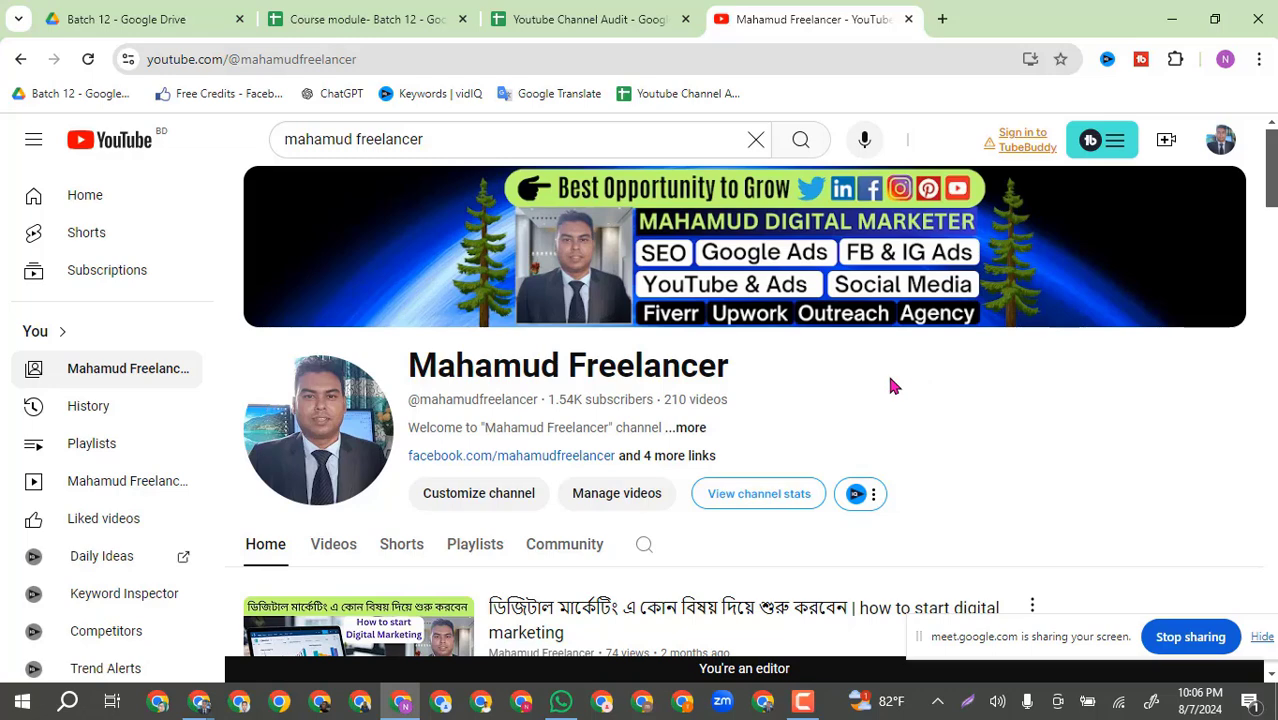
click(543, 14)
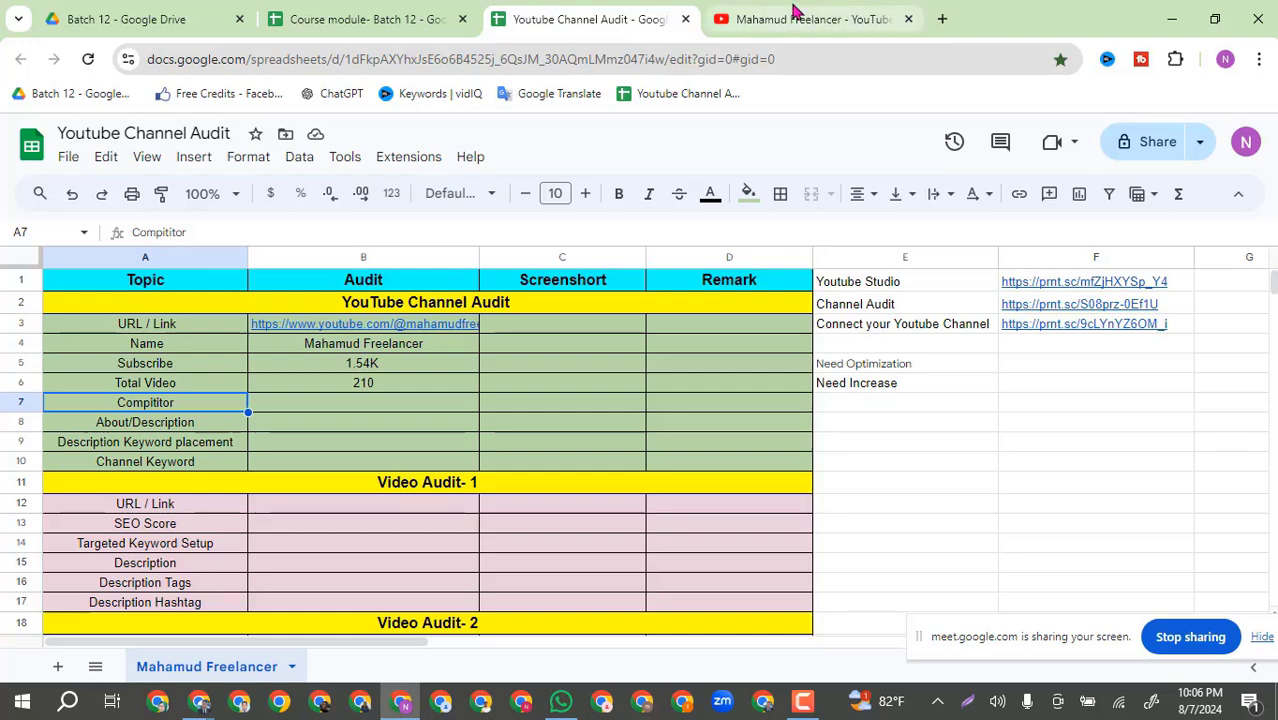
mouse_move(793, 10)
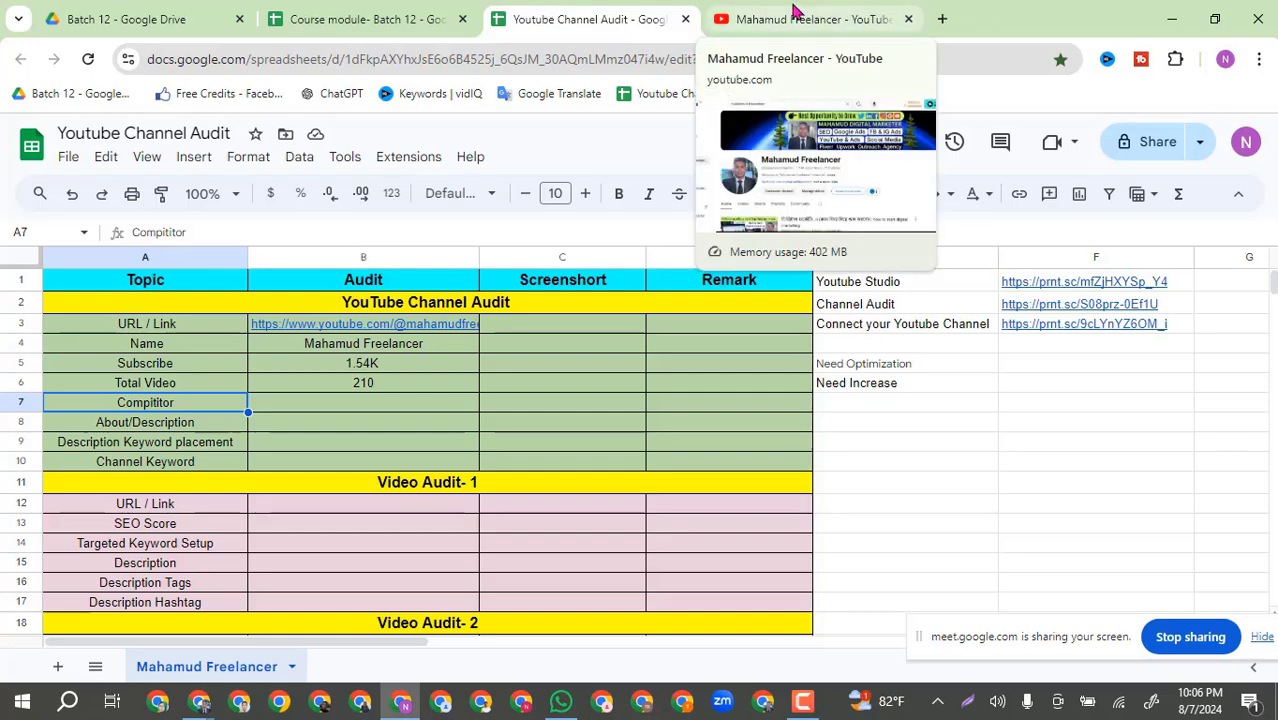
click(793, 12)
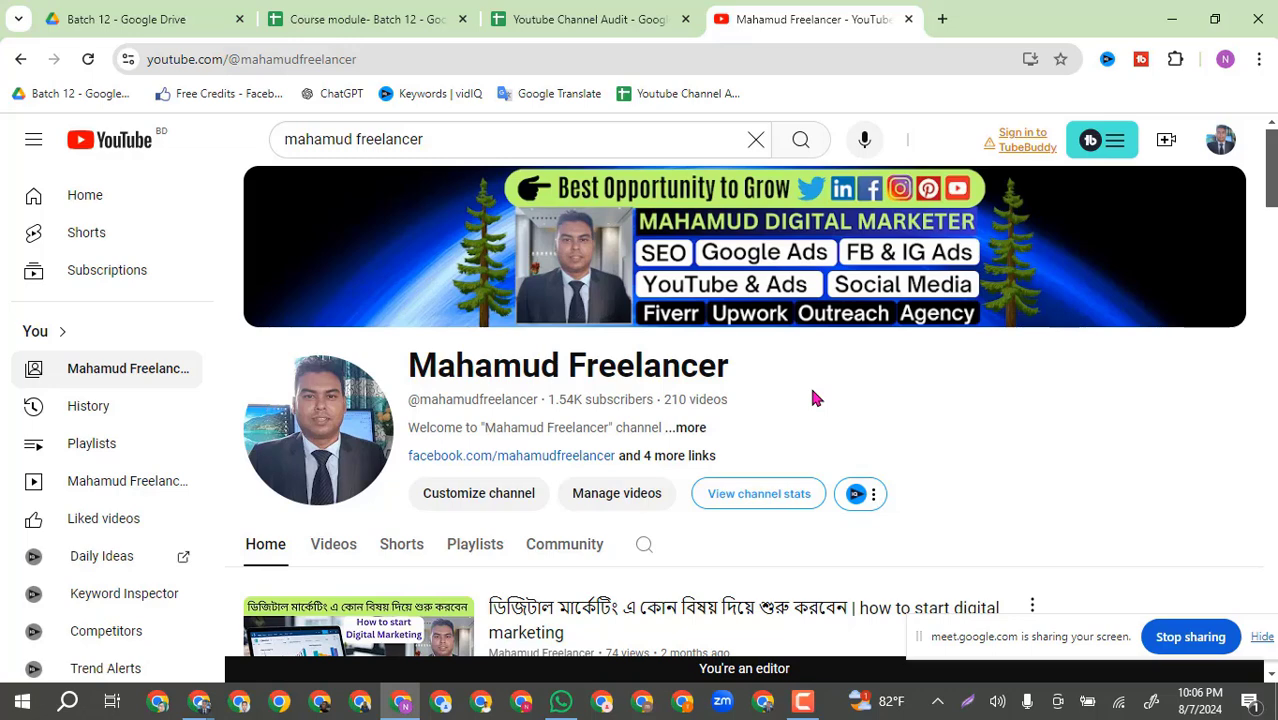
scroll(812, 397, down, 1)
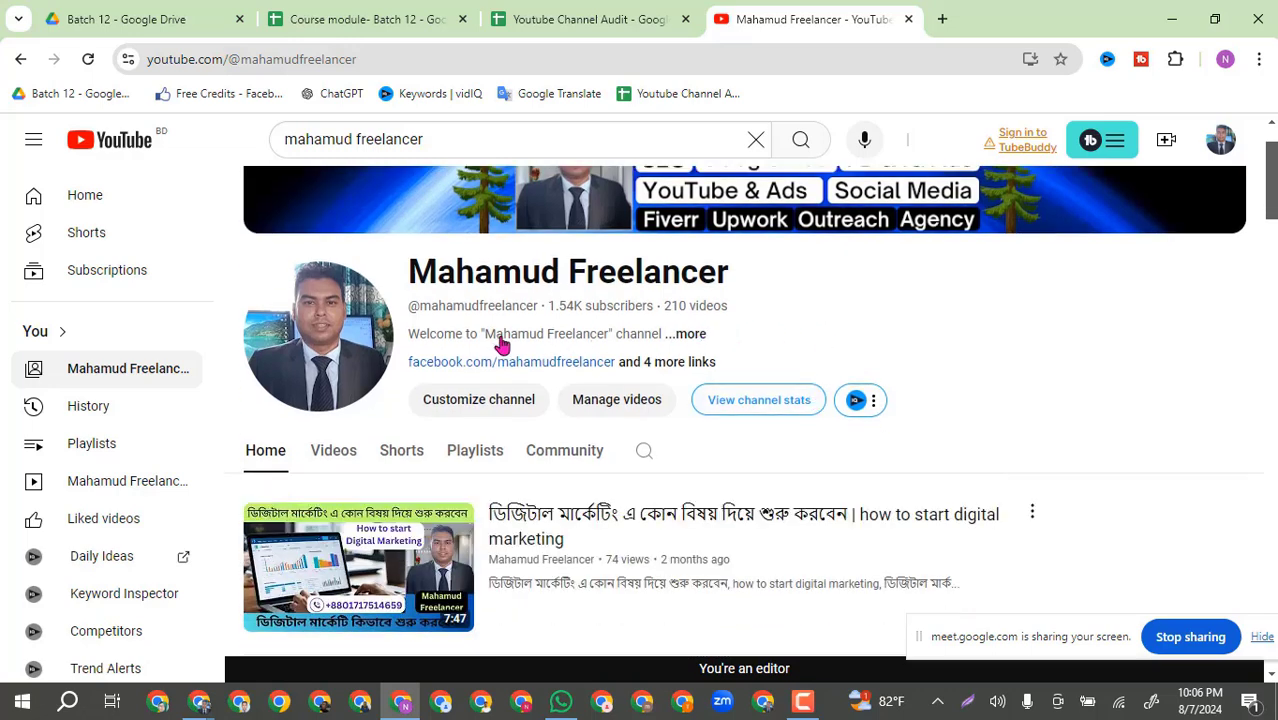
click(690, 336)
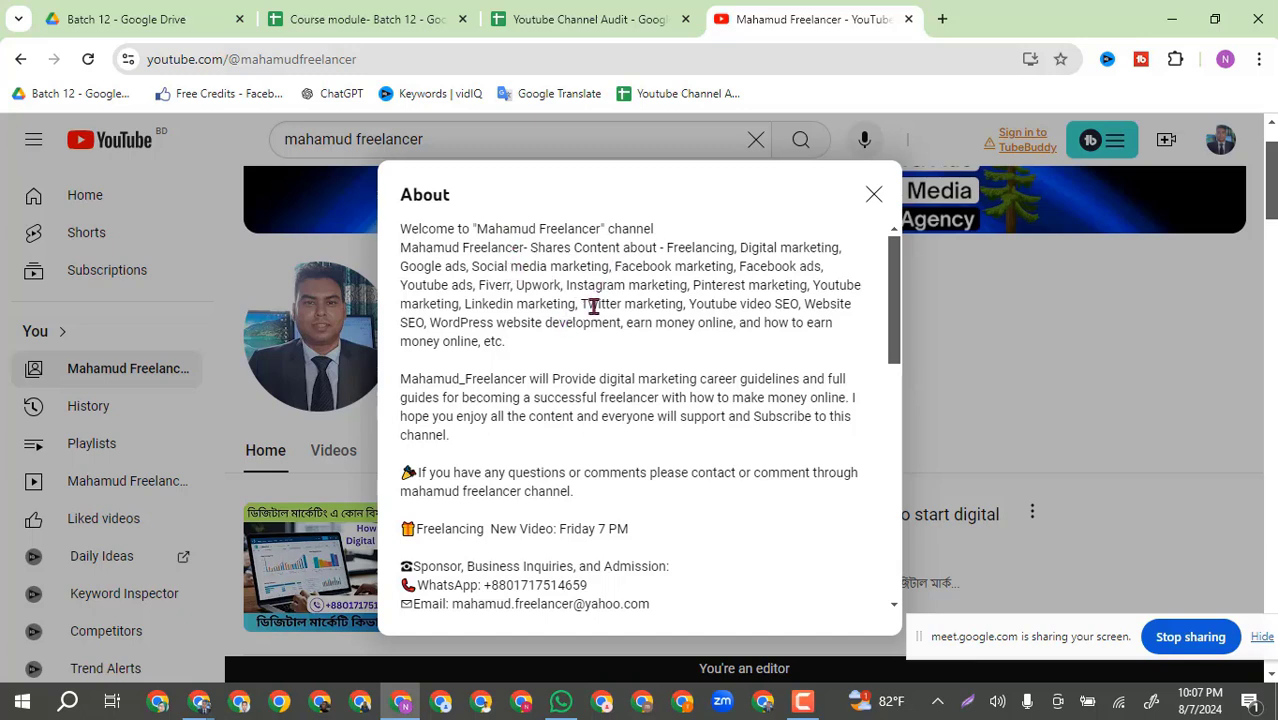
click(871, 194)
Step: Open the channel's featured "how to start digital marketing" video in a new tab, pause it and expand its description
scroll(727, 340, down, 1)
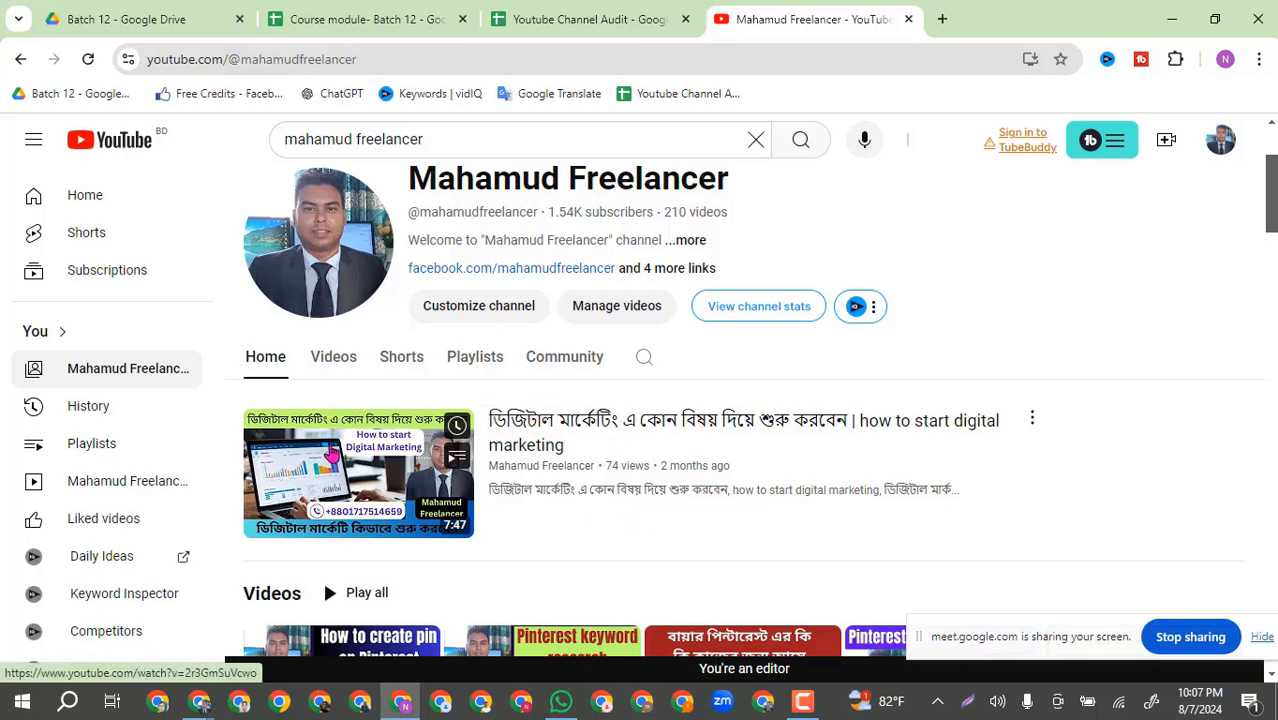
right_click(332, 452)
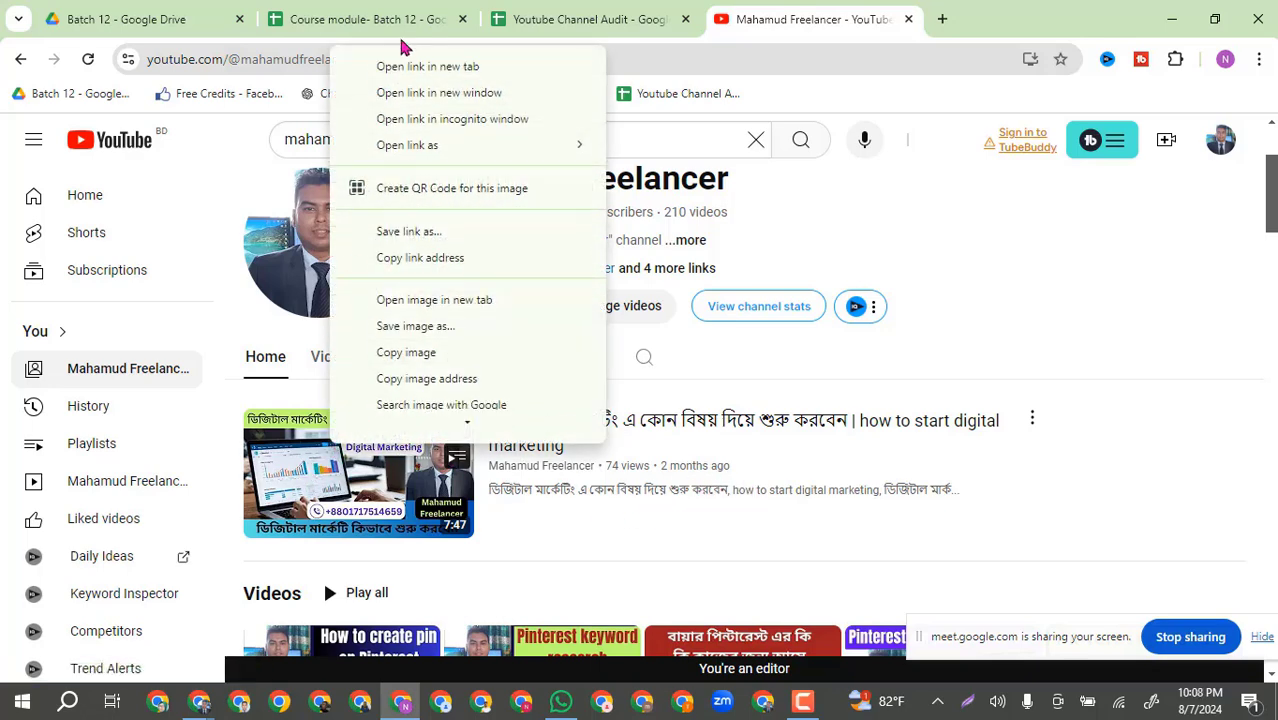
click(398, 68)
click(968, 17)
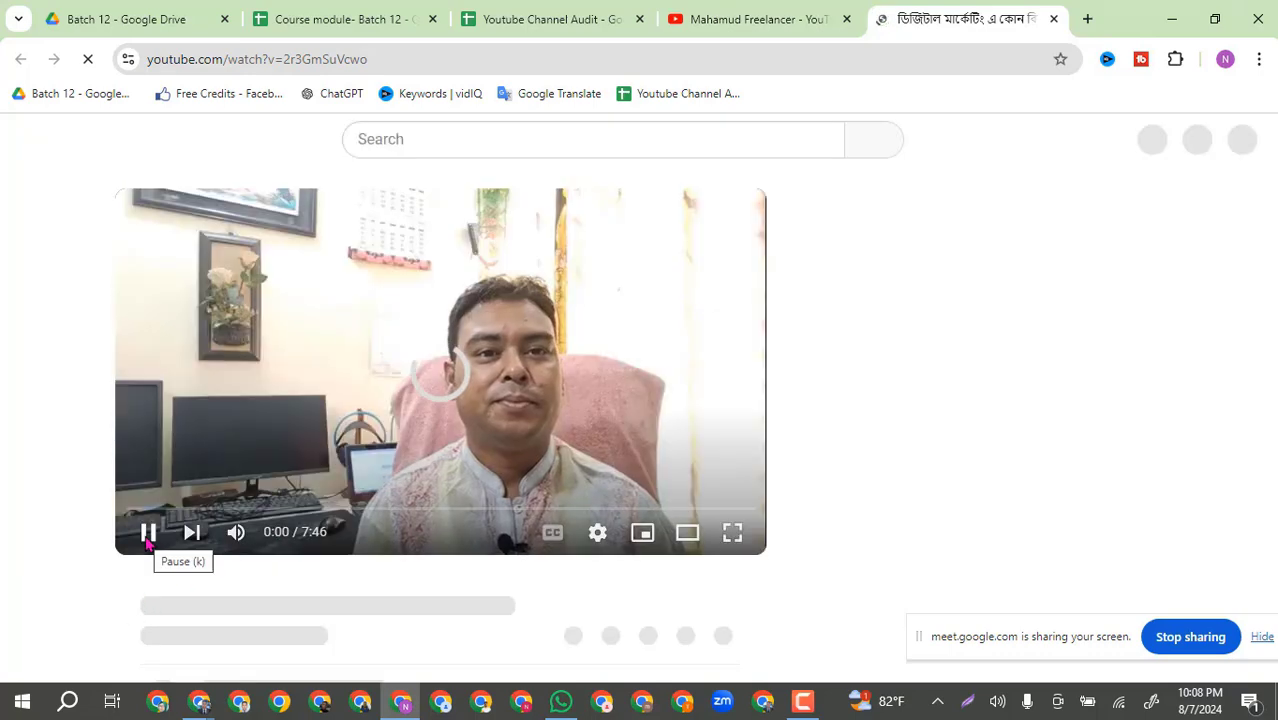
click(147, 533)
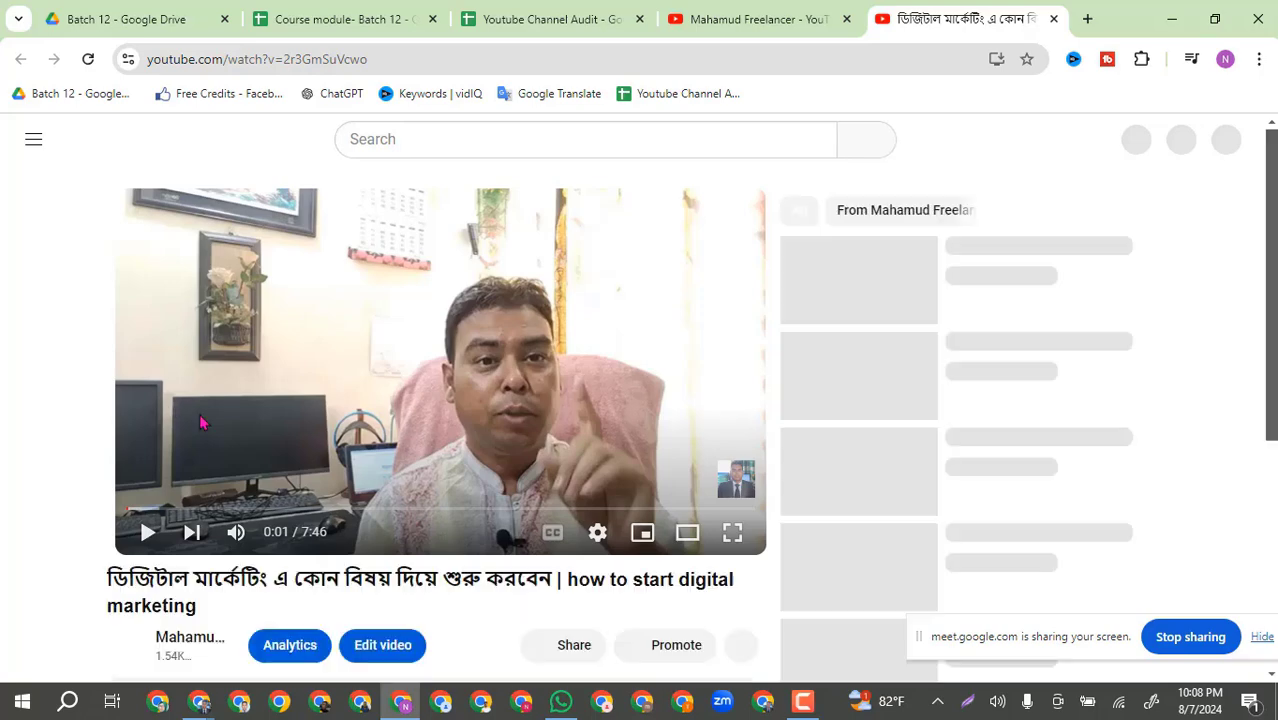
scroll(238, 449, down, 2)
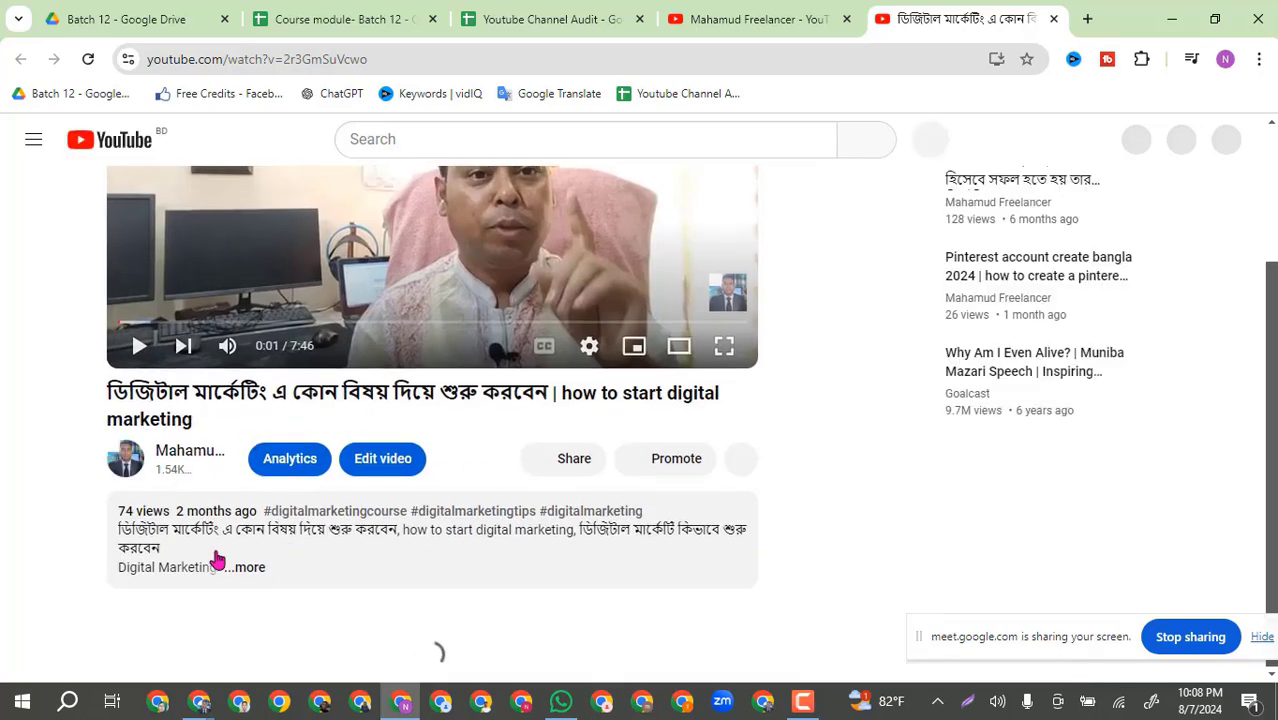
click(250, 568)
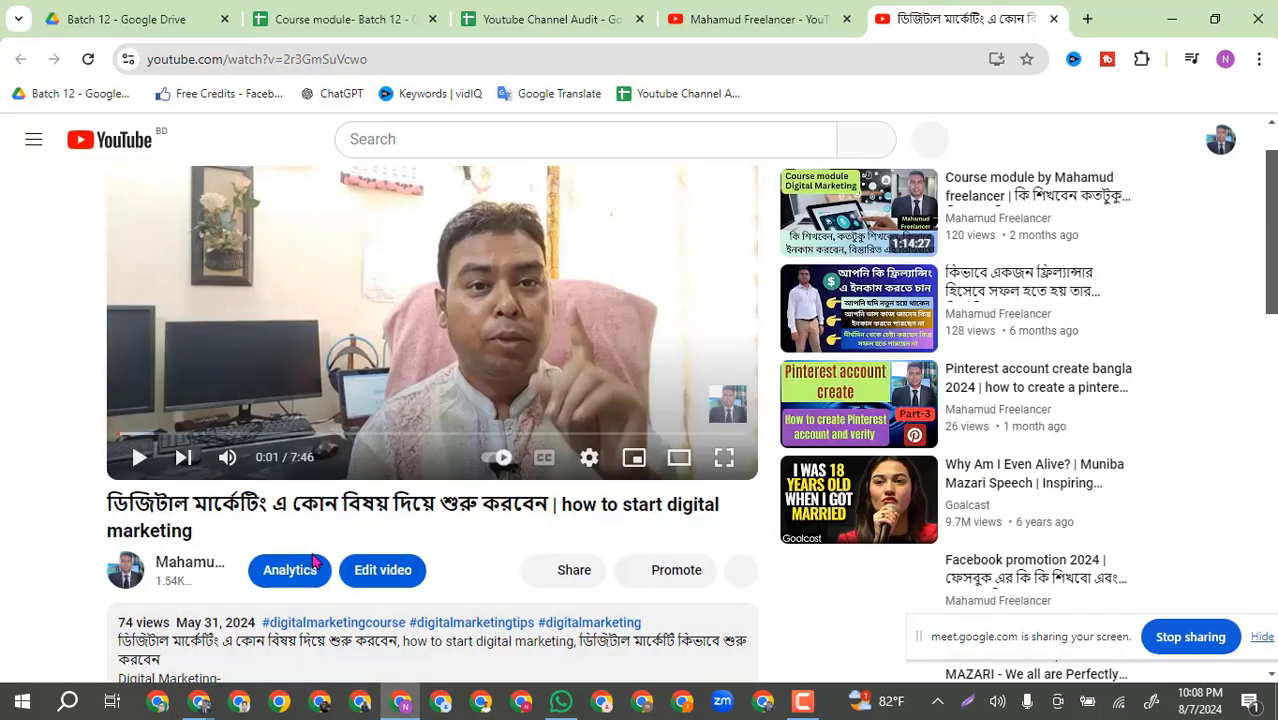
Step: Read the featured video's expanded description, close its tab and look through the videos on the channel's Home page
scroll(579, 496, down, 3)
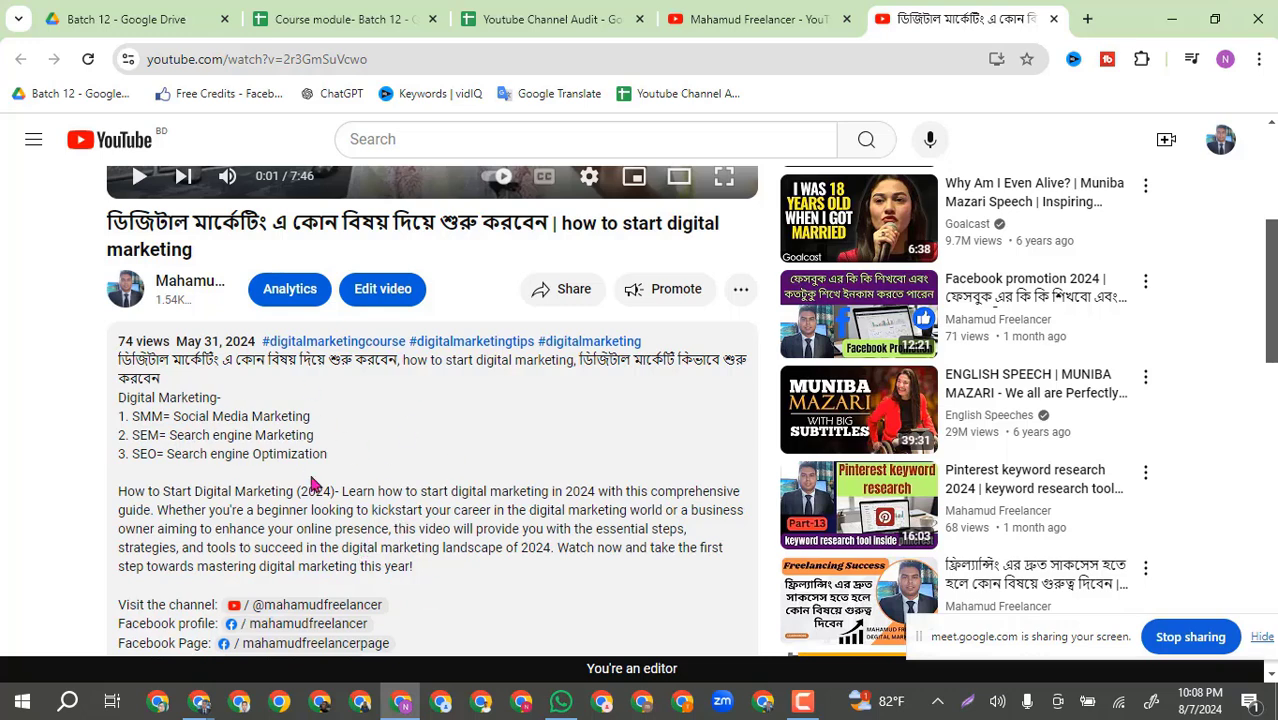
click(1055, 20)
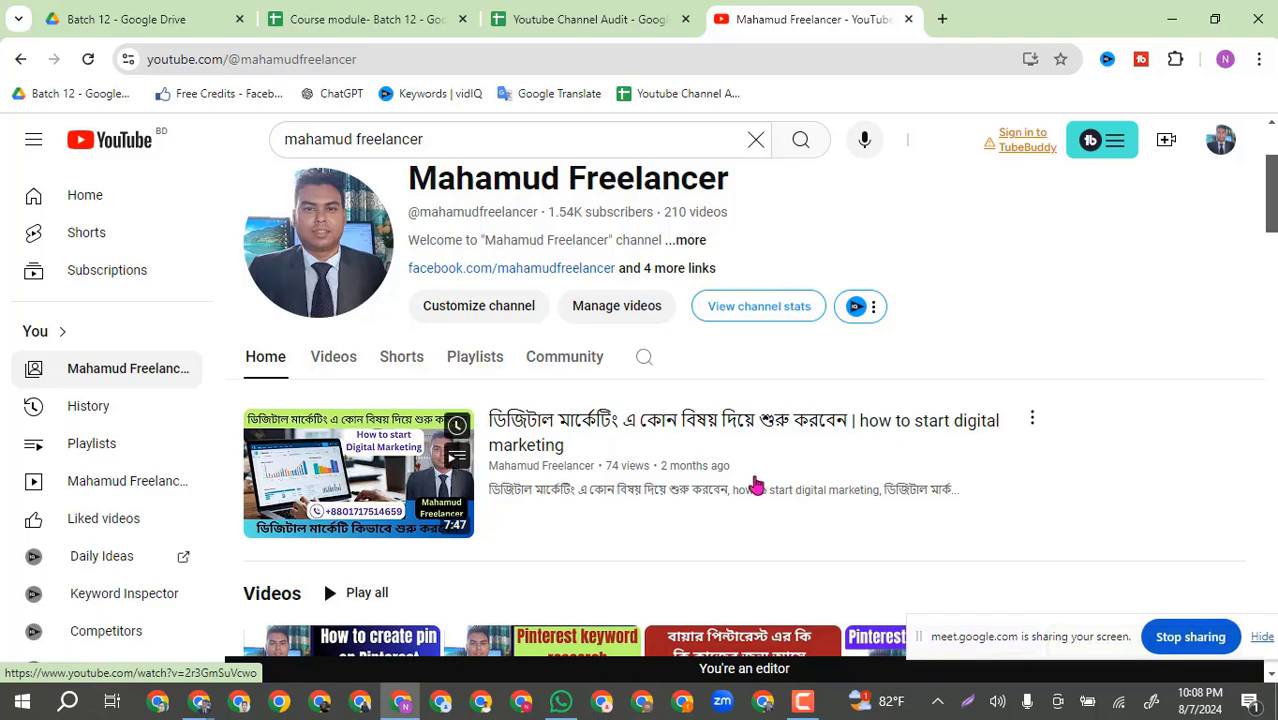
scroll(760, 485, down, 1)
scroll(760, 485, down, 6)
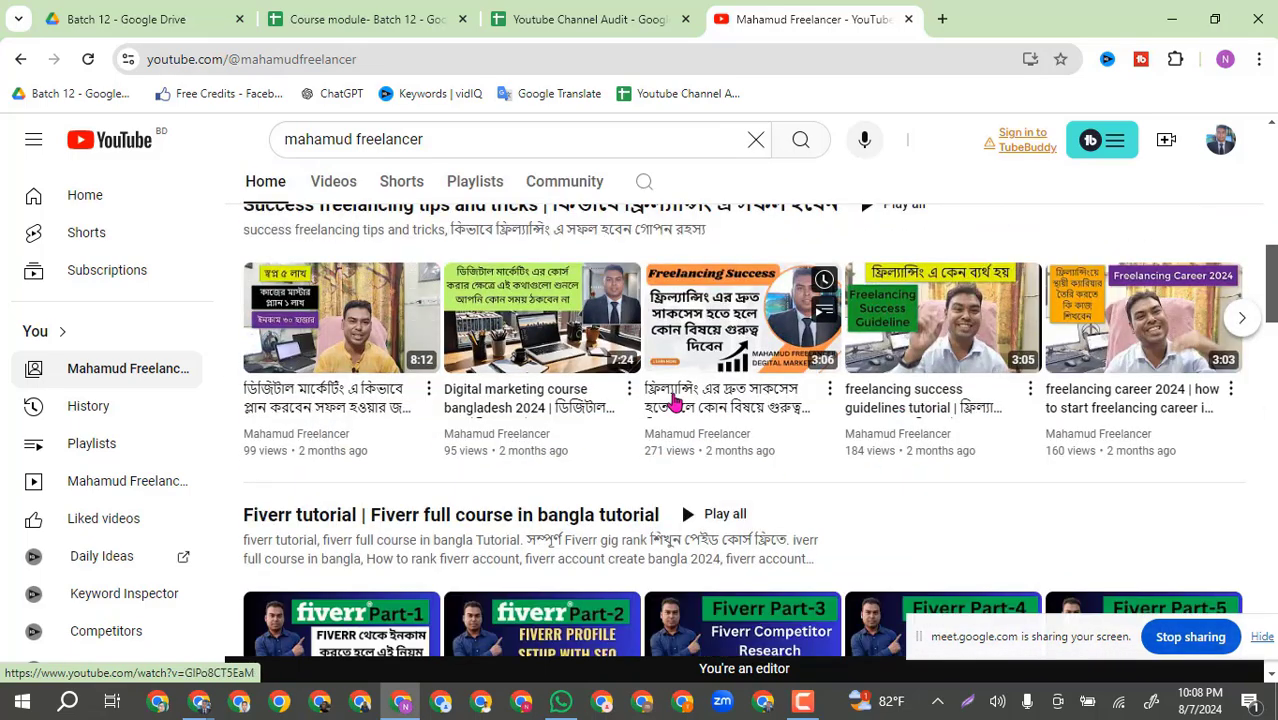
scroll(676, 405, up, 4)
scroll(676, 405, up, 3)
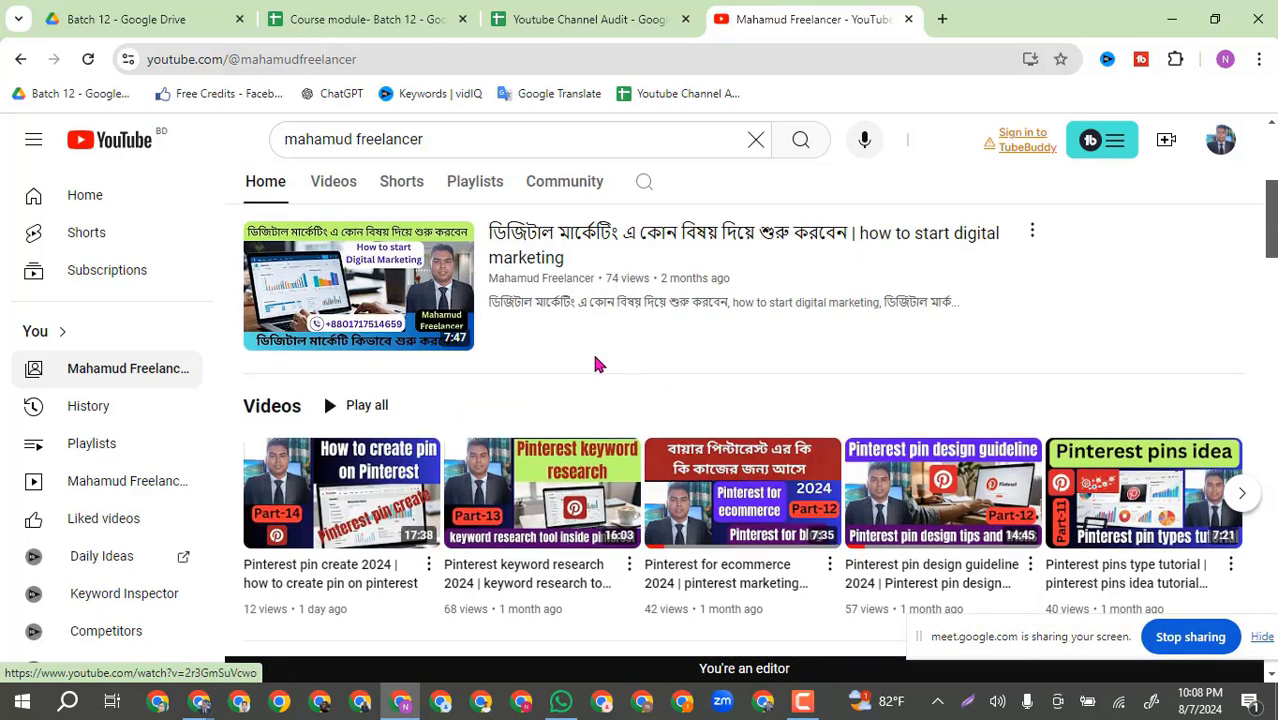
scroll(597, 364, up, 3)
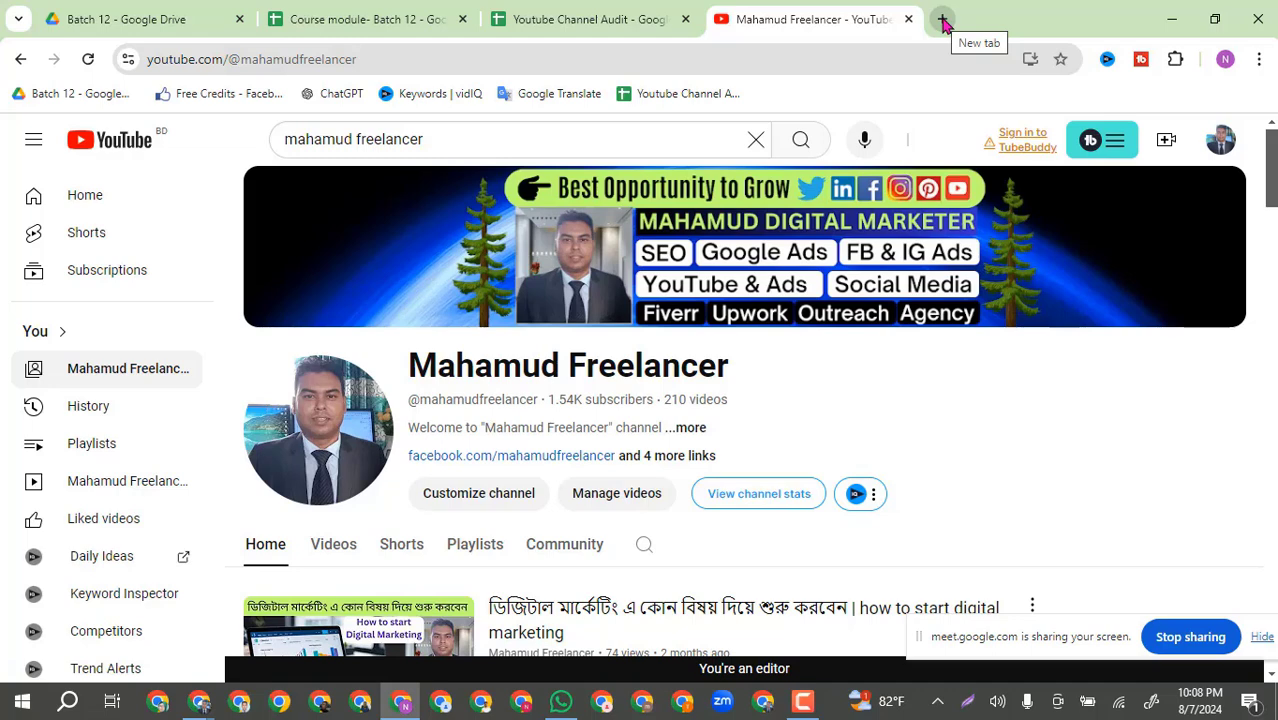
Step: Reopen the channel's featured "how to start digital marketing" video in a new tab and pause it
scroll(805, 323, down, 3)
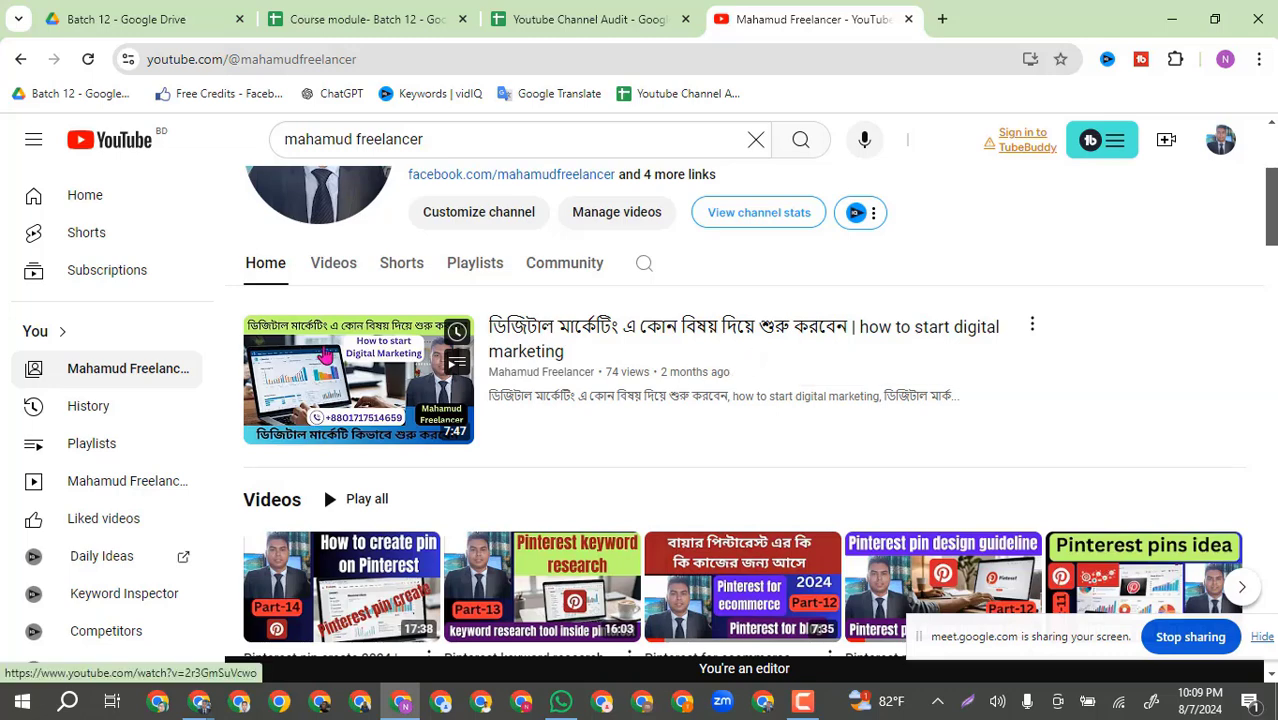
right_click(325, 355)
click(402, 369)
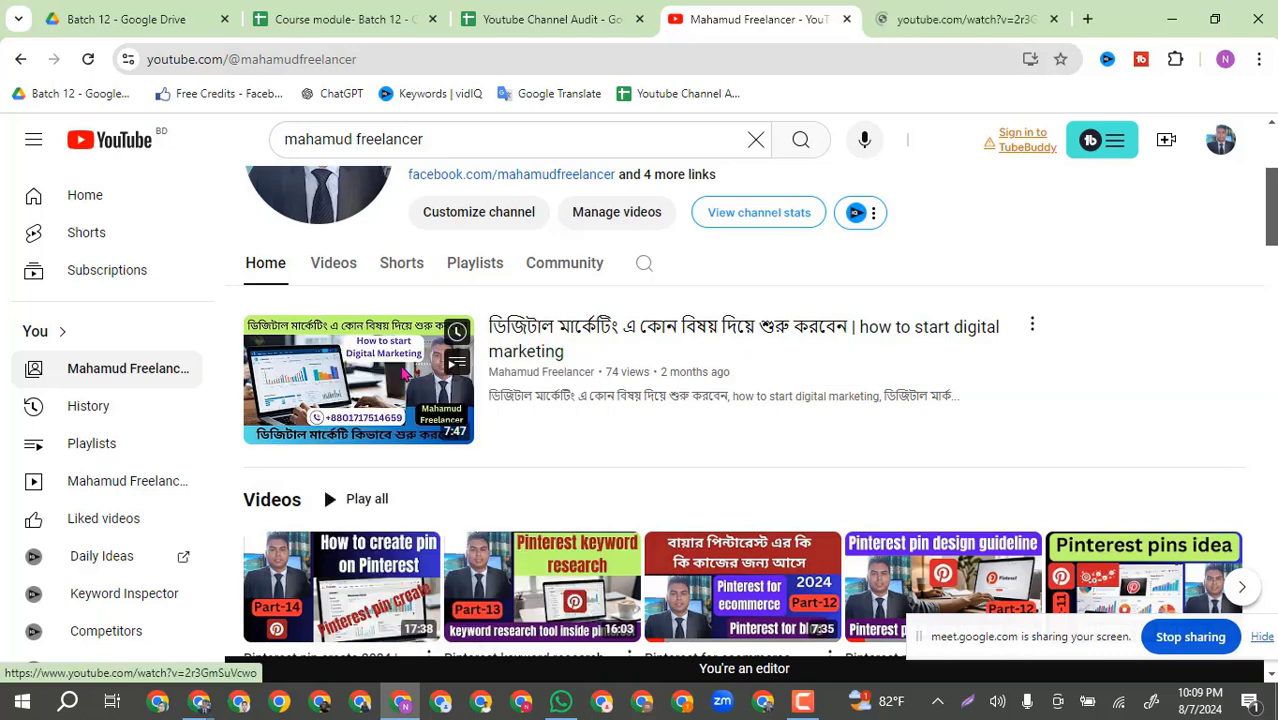
click(979, 24)
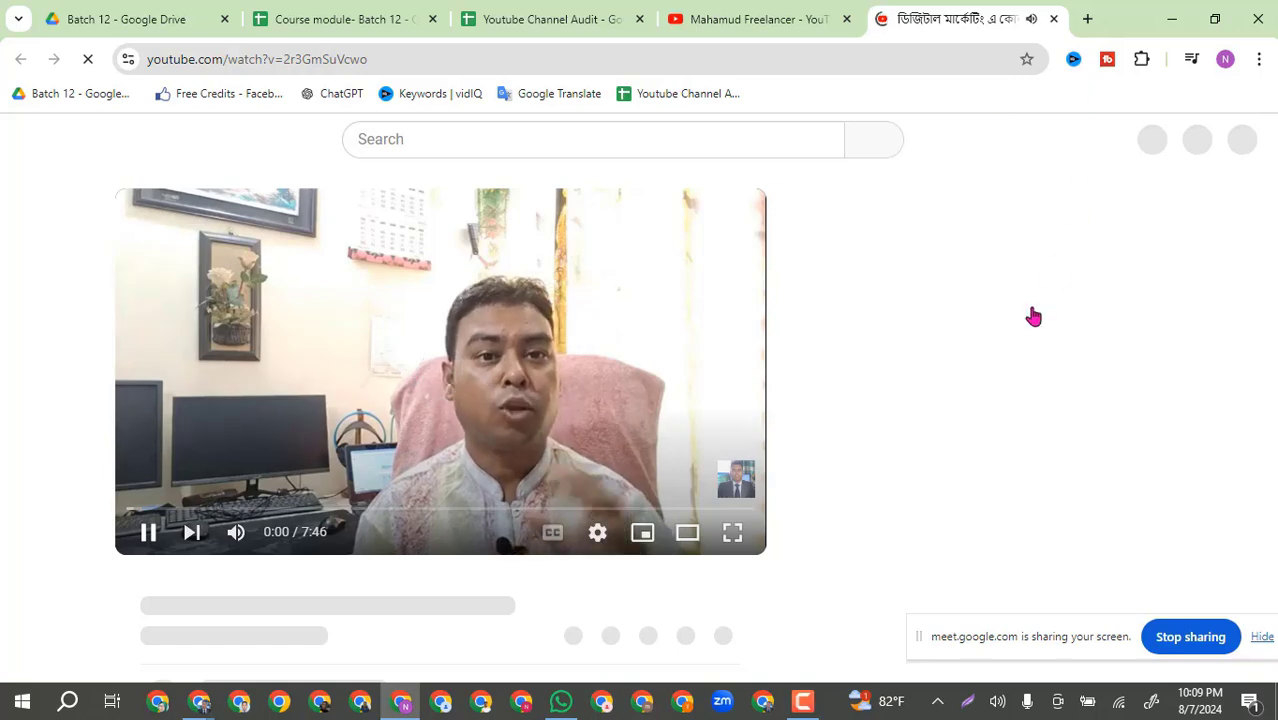
click(147, 536)
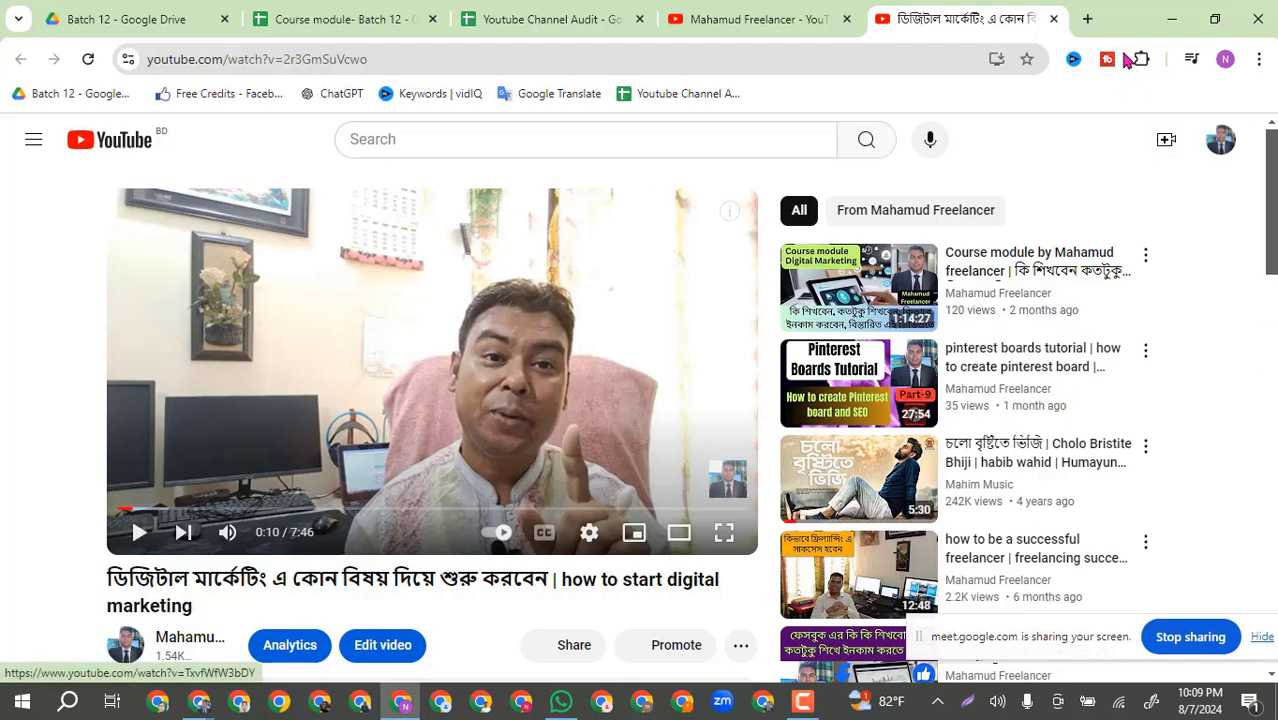
Step: Examine the video page's details, suggested videos and vidIQ views panel
scroll(1031, 430, down, 4)
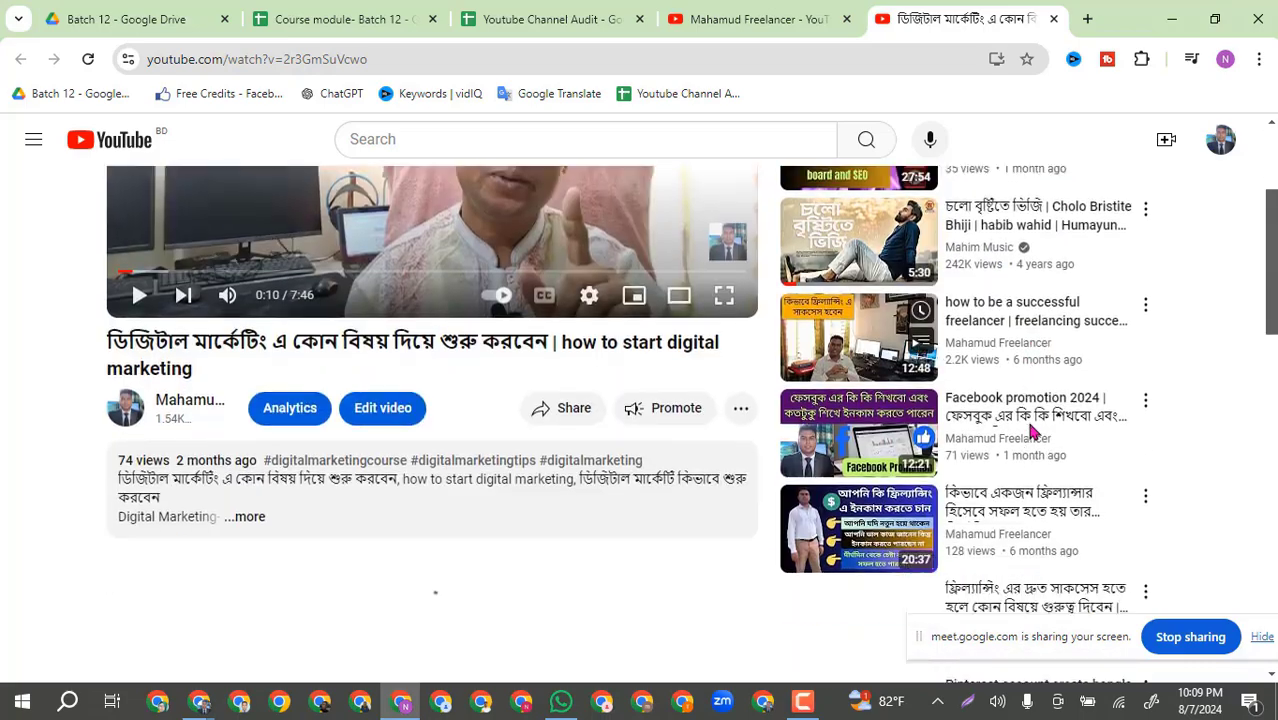
scroll(1000, 432, down, 1)
scroll(1100, 300, up, 5)
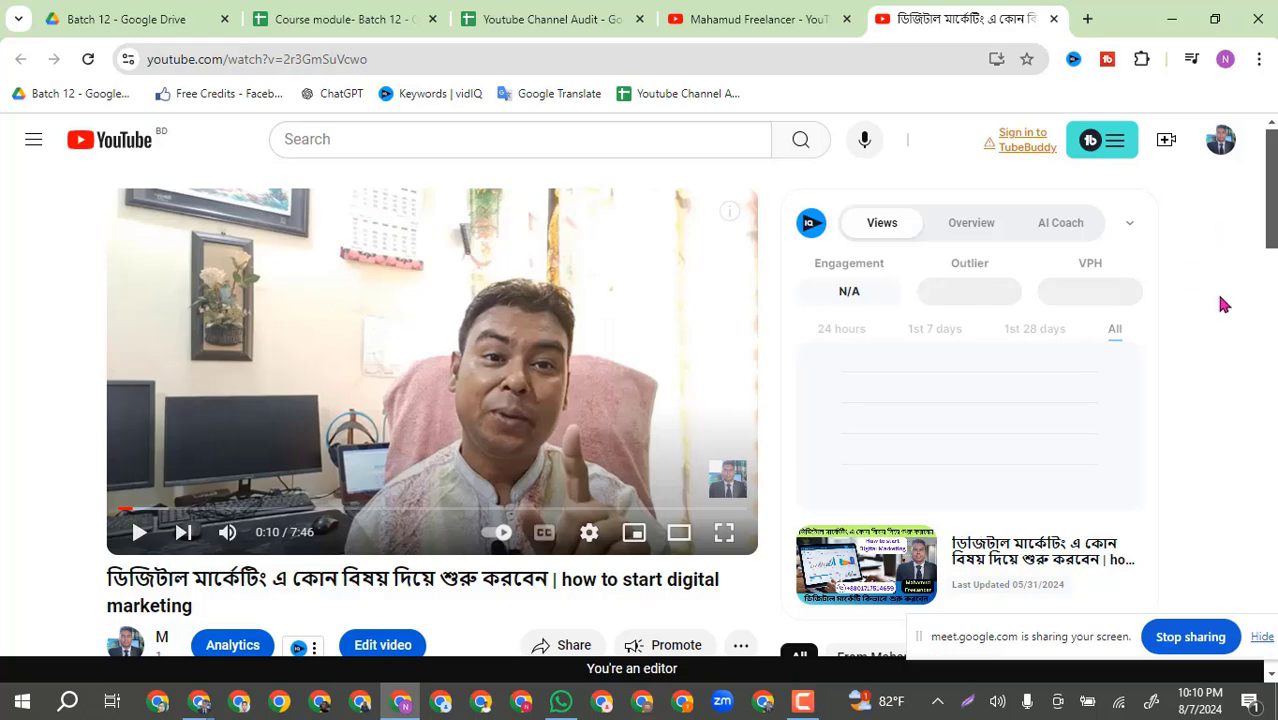
scroll(1218, 305, down, 1)
scroll(1218, 315, down, 1)
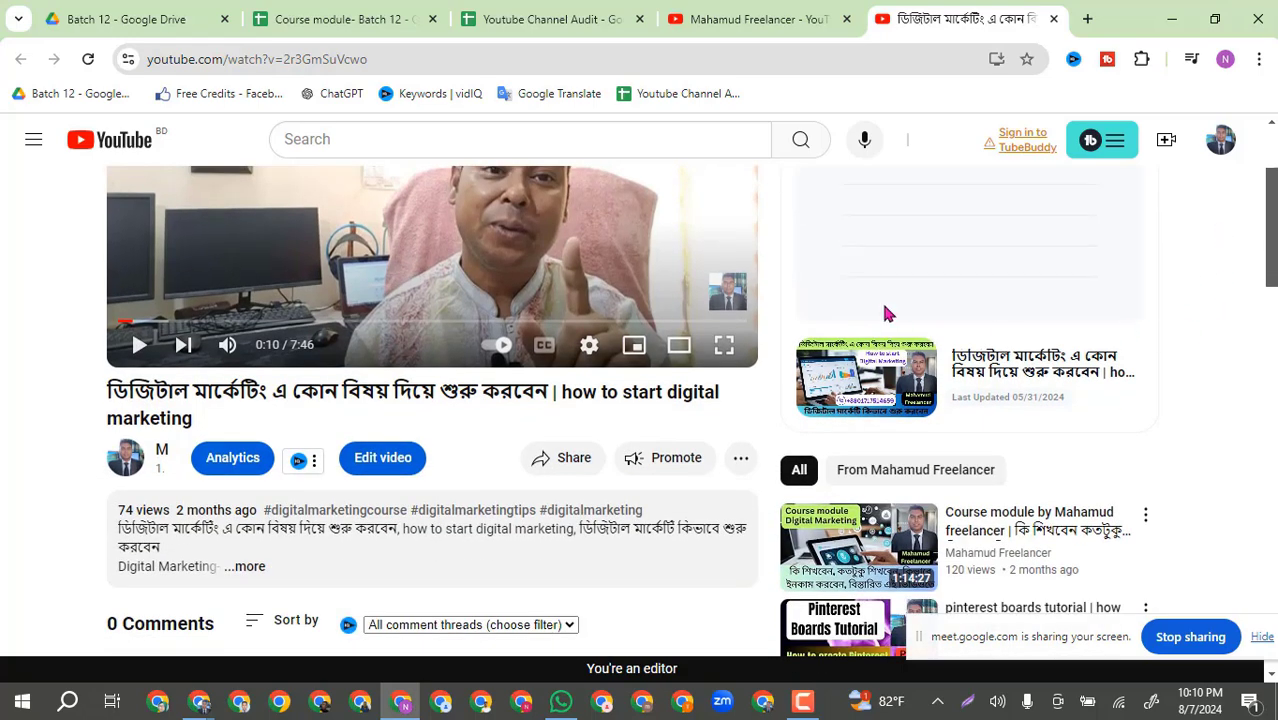
scroll(893, 277, up, 1)
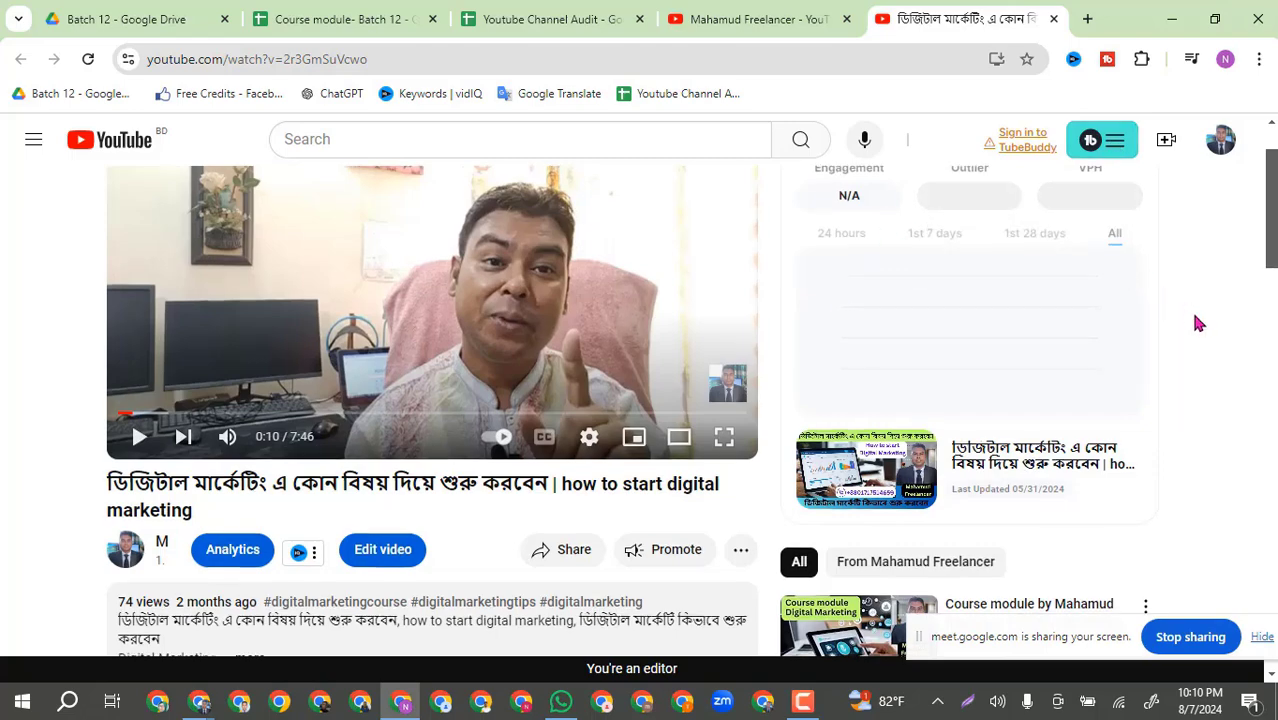
scroll(1194, 316, down, 8)
scroll(1188, 333, down, 2)
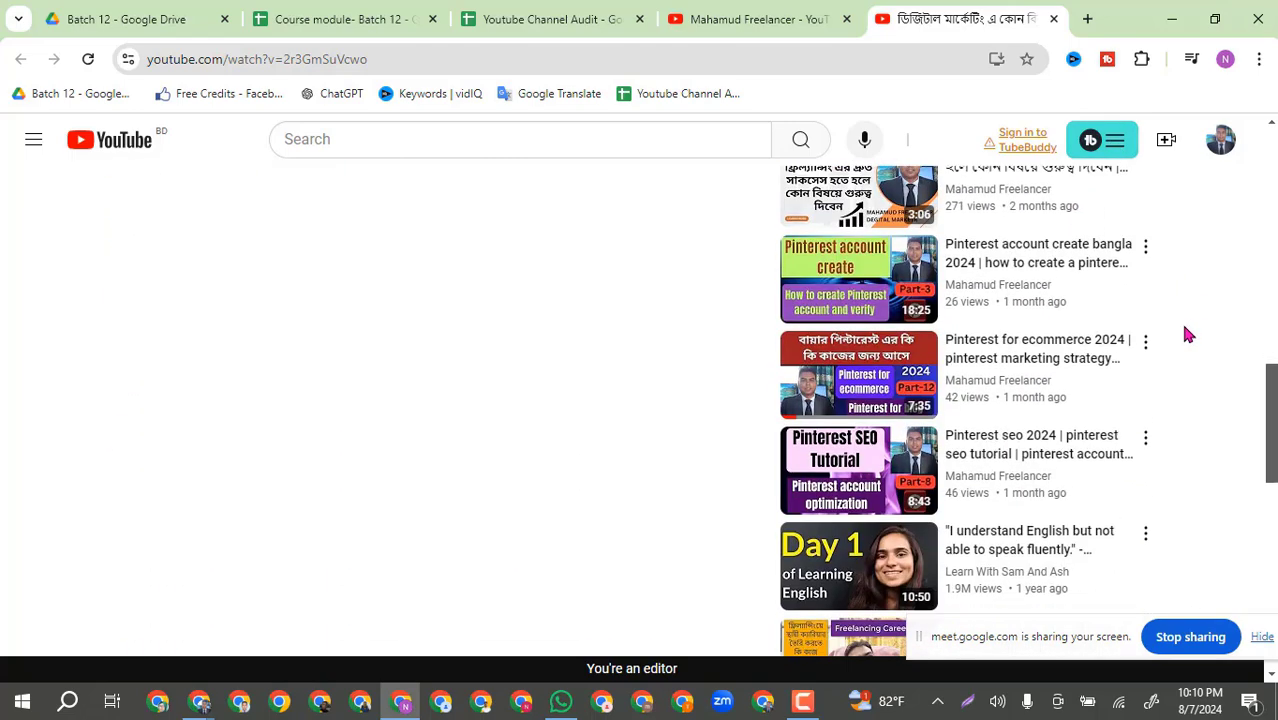
scroll(1188, 333, up, 10)
scroll(1184, 333, up, 1)
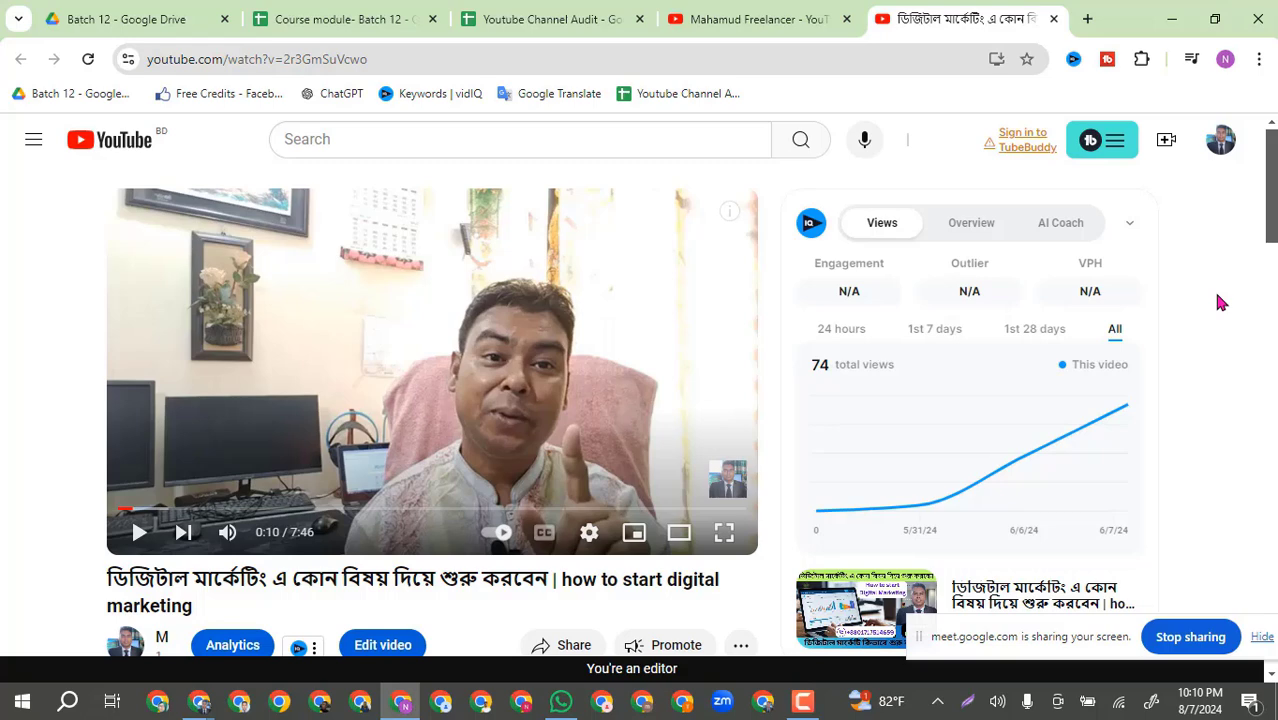
scroll(1218, 301, down, 1)
Step: Open the bookmarked vidIQ Keywords tool in a new tab and get its keyword search ready for entry
click(240, 50)
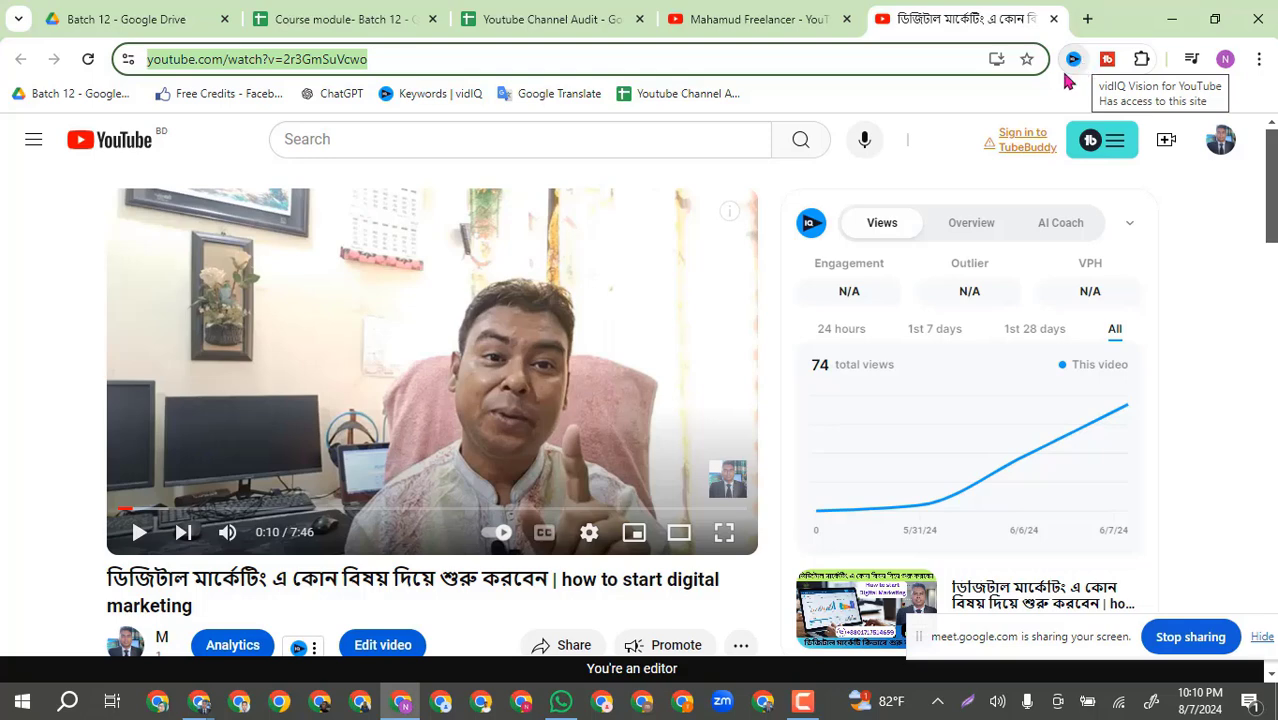
click(1087, 18)
click(426, 94)
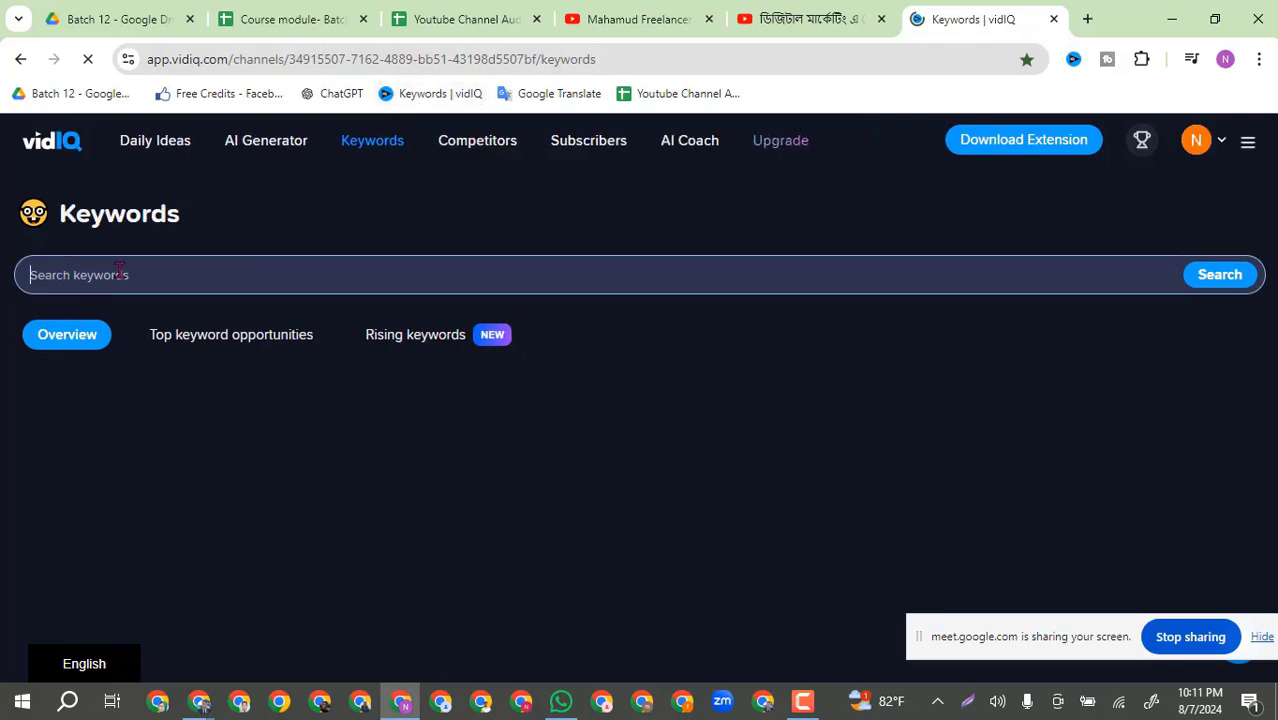
click(119, 270)
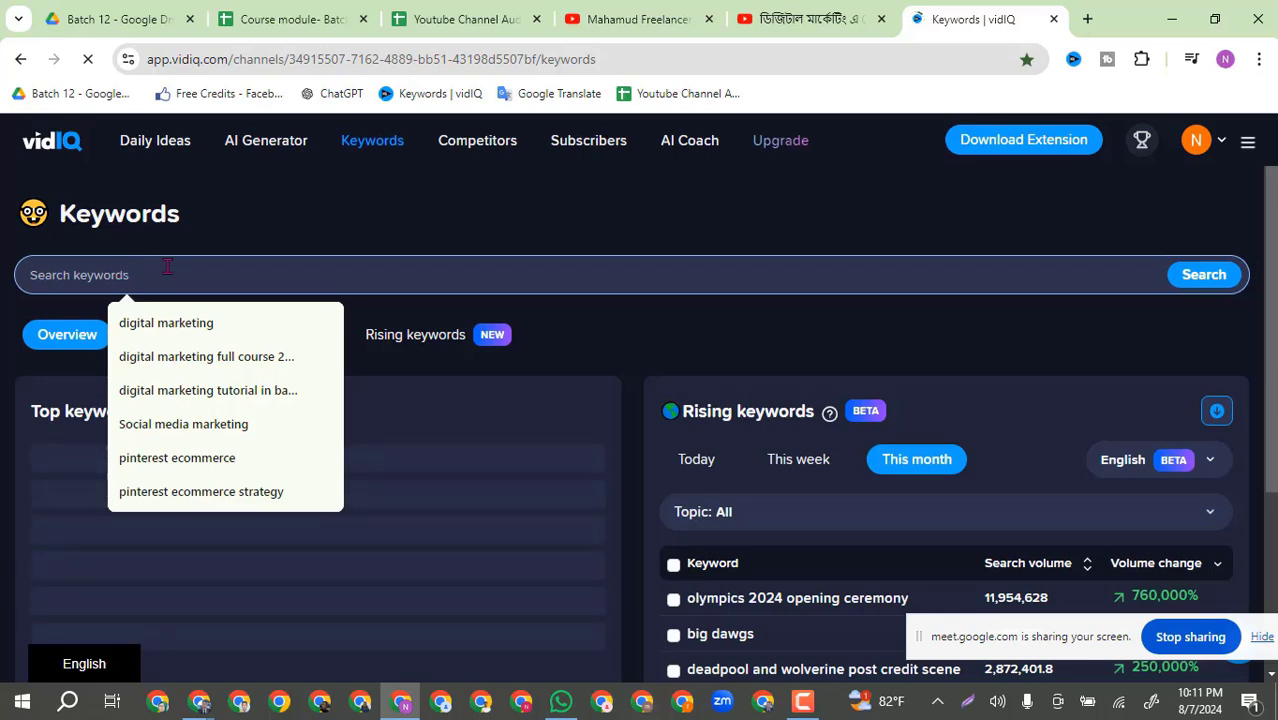
Step: Copy the video's title into the vidIQ keyword search, keep only "how to start digital marketing", run the search and check volume and competition
click(790, 14)
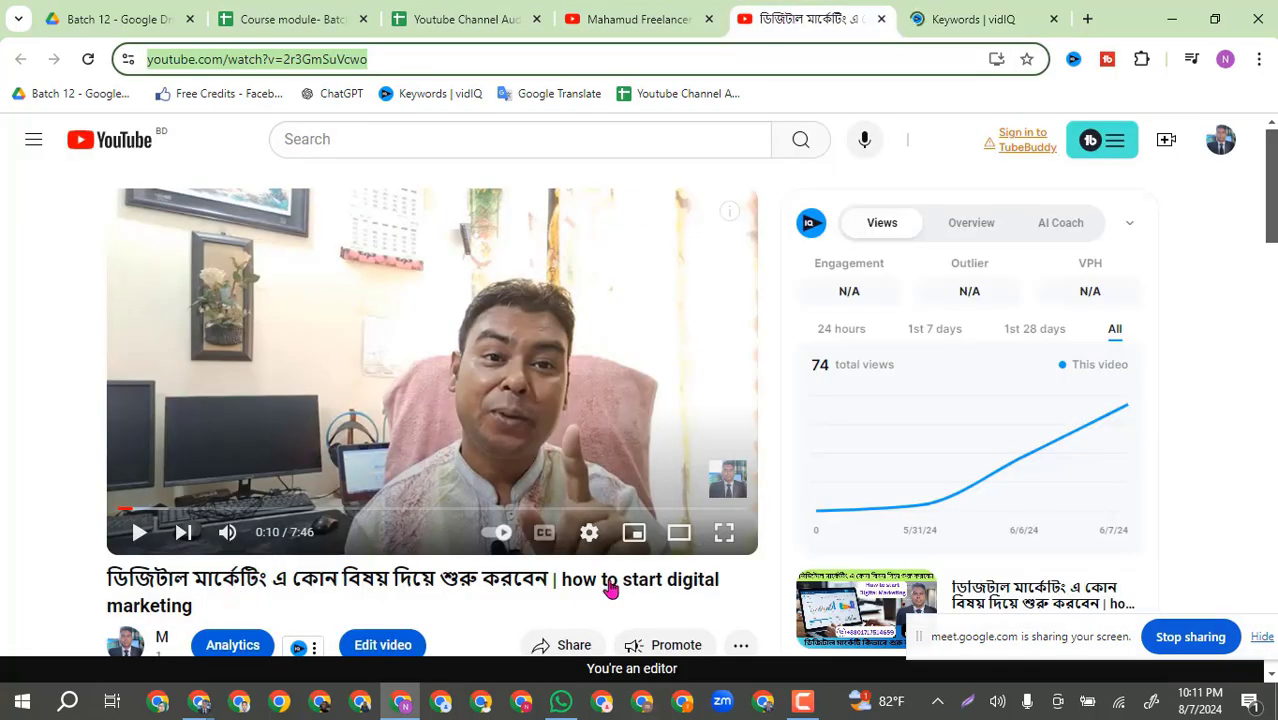
drag(206, 606, 72, 590)
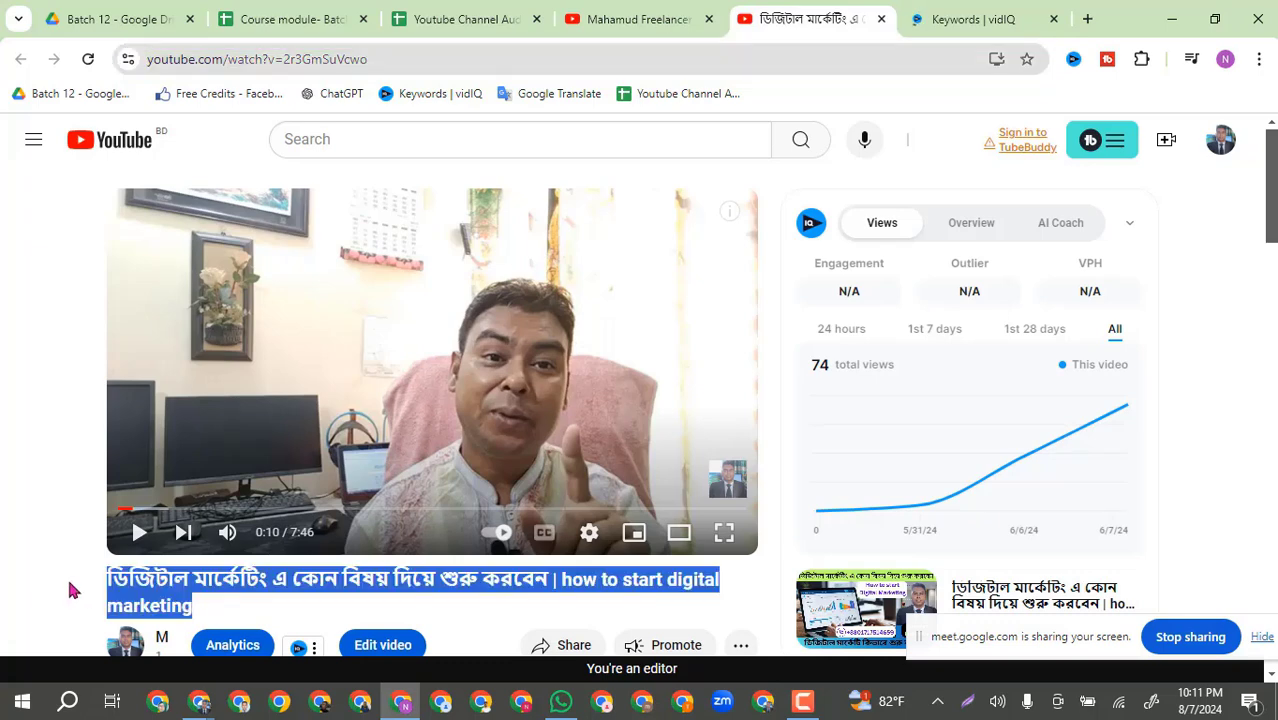
click(965, 19)
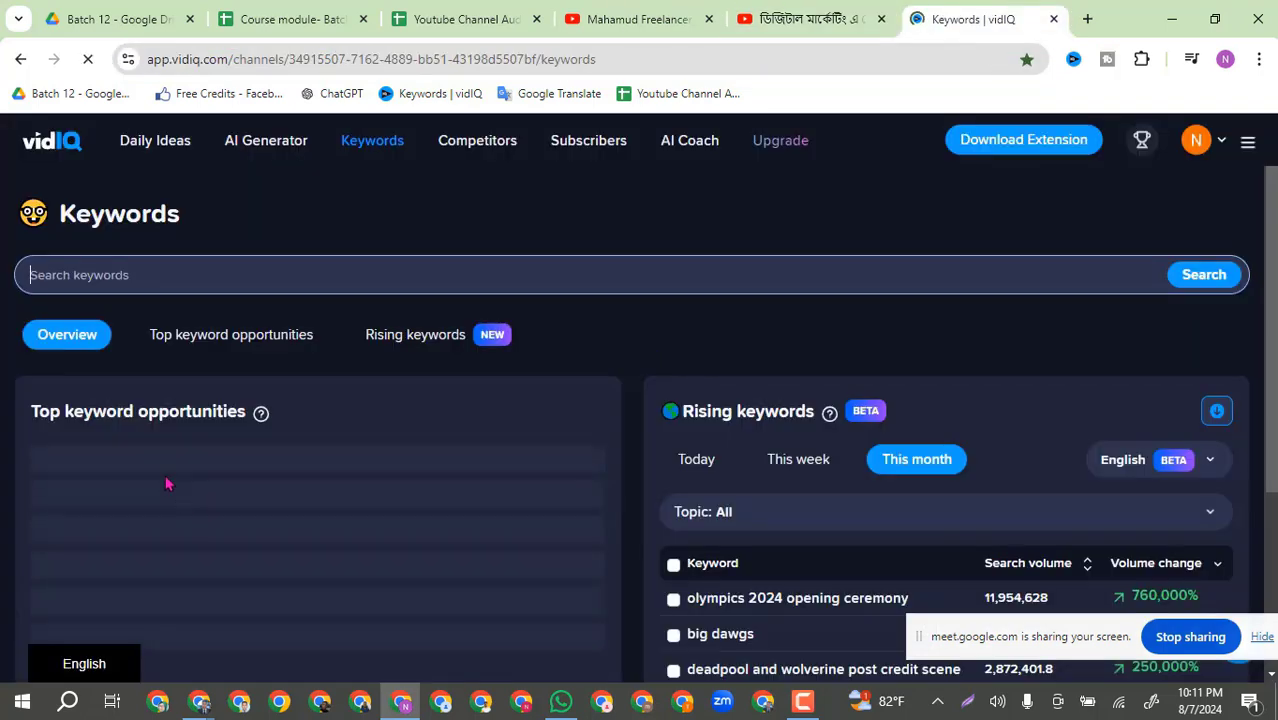
text(ডিজিটাল মার্কেটিং এ কোন বিষয় দিয়ে শুরু করবেন। how to start digital marketing)
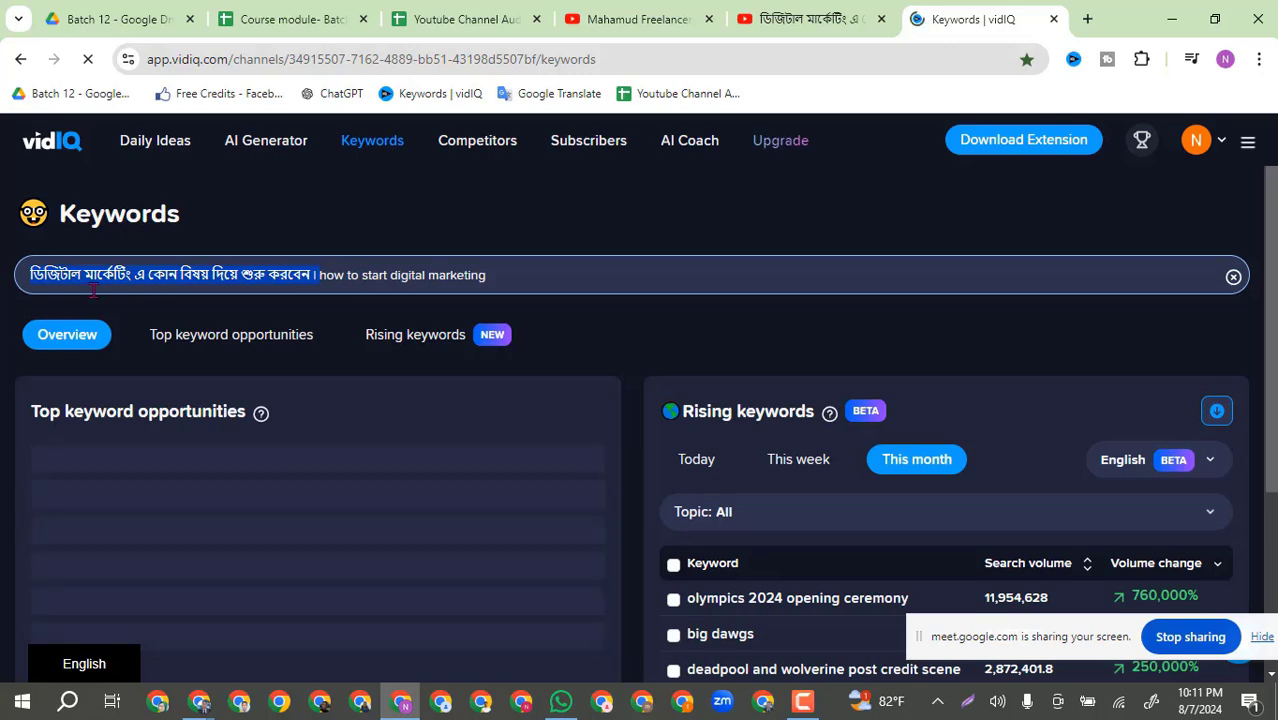
key(BackSpace)
key(Return)
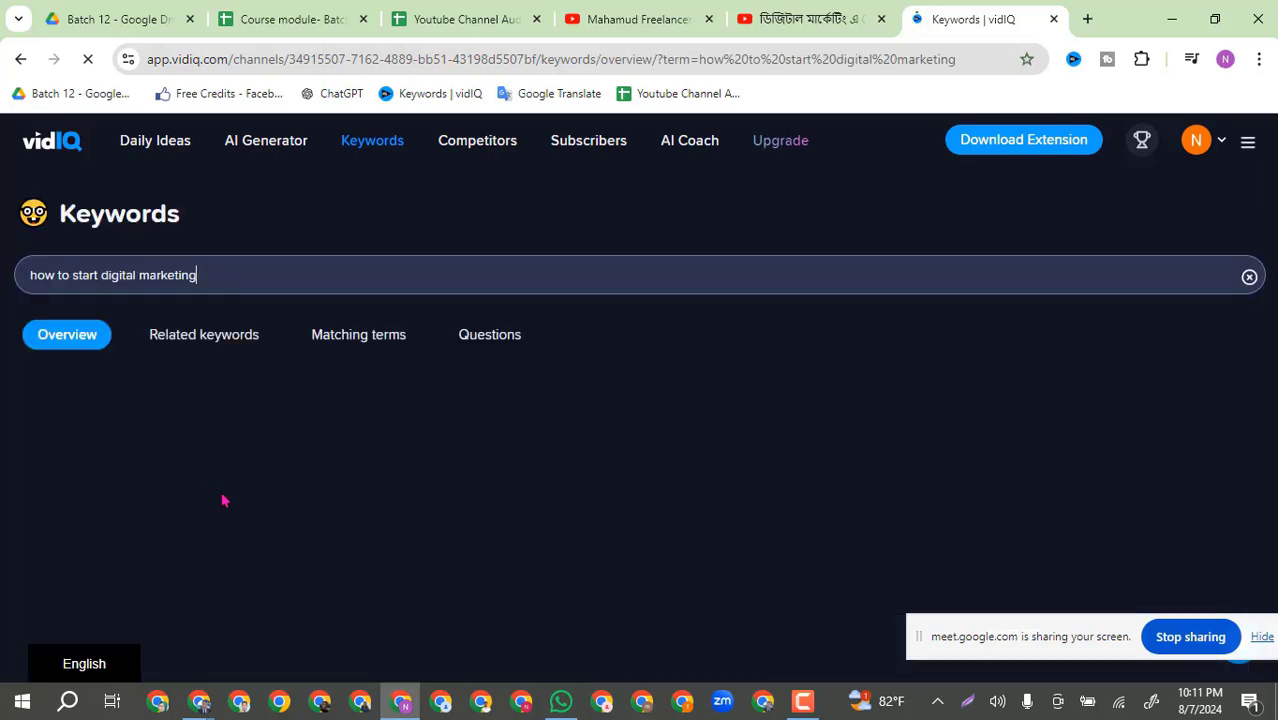
scroll(518, 525, down, 2)
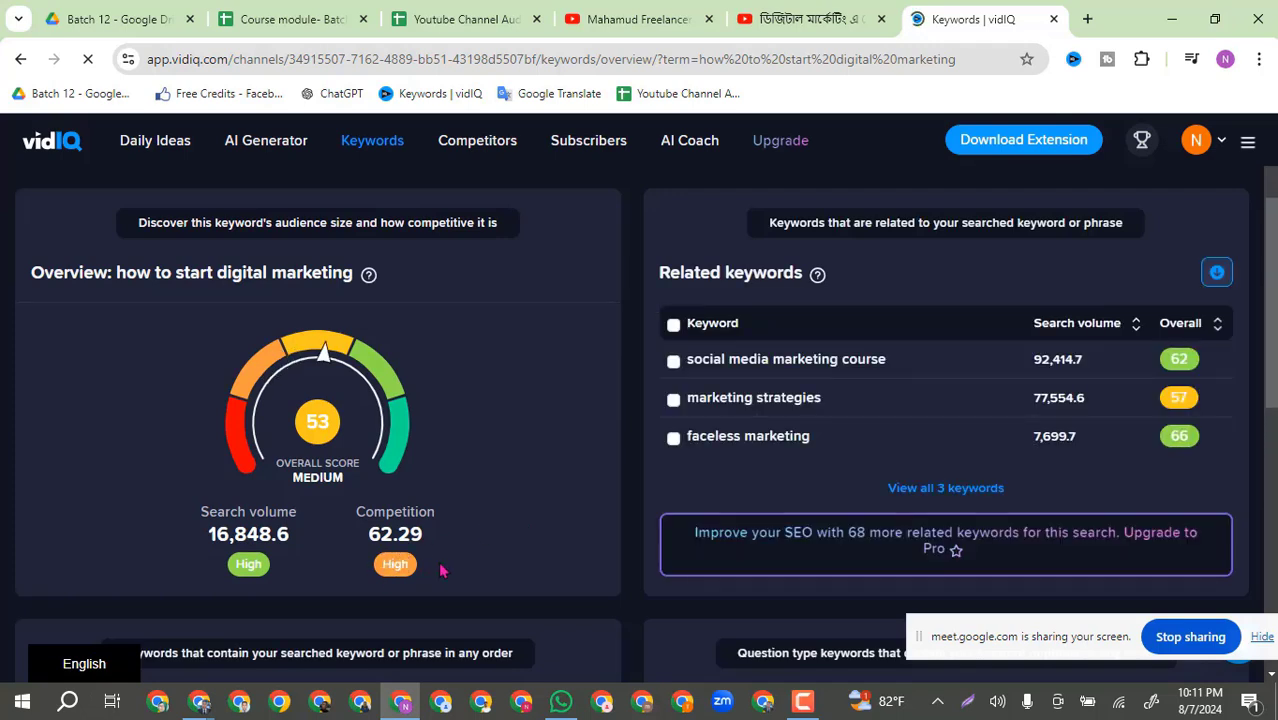
scroll(443, 571, up, 1)
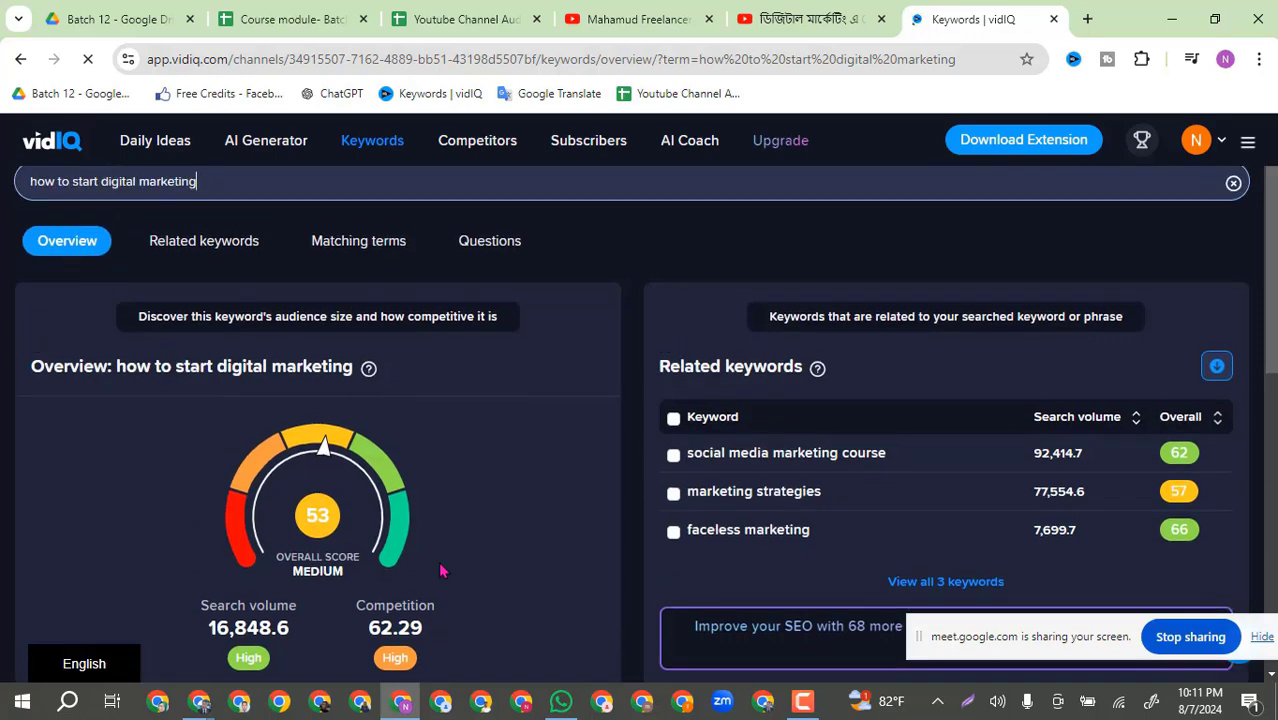
Step: Return to the "how to start digital marketing" video and close its tab
click(820, 20)
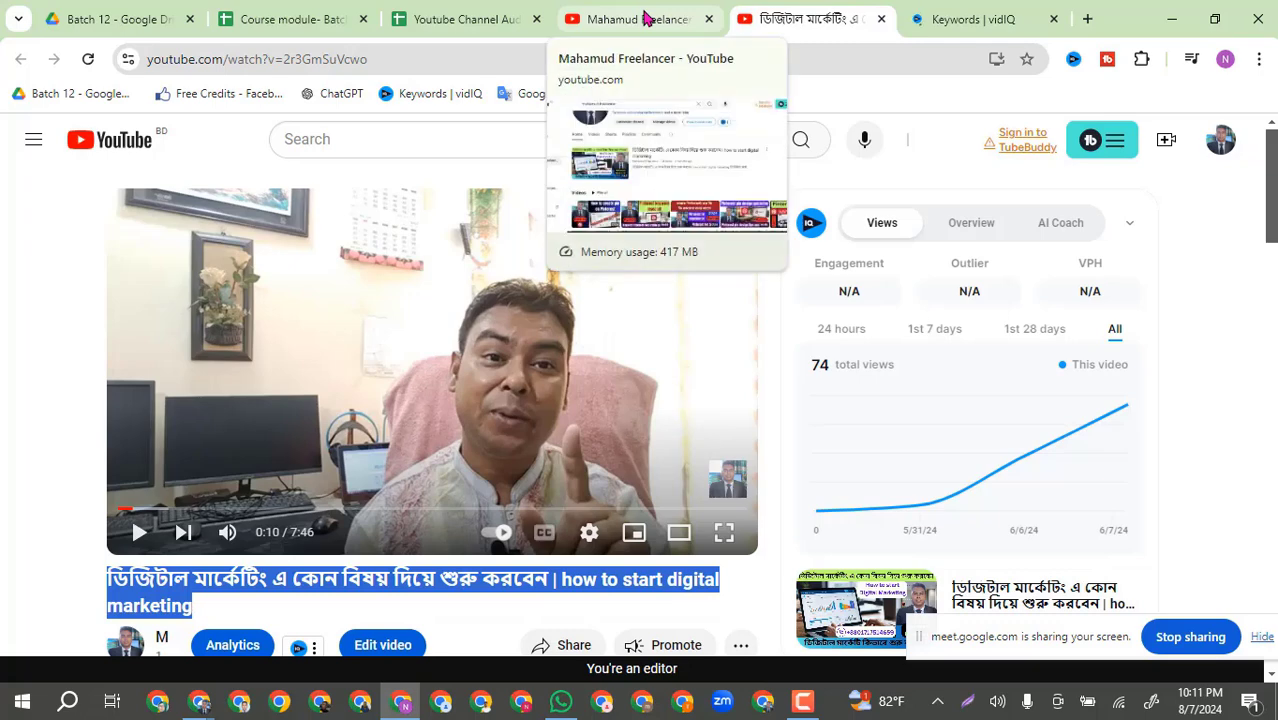
mouse_move(940, 22)
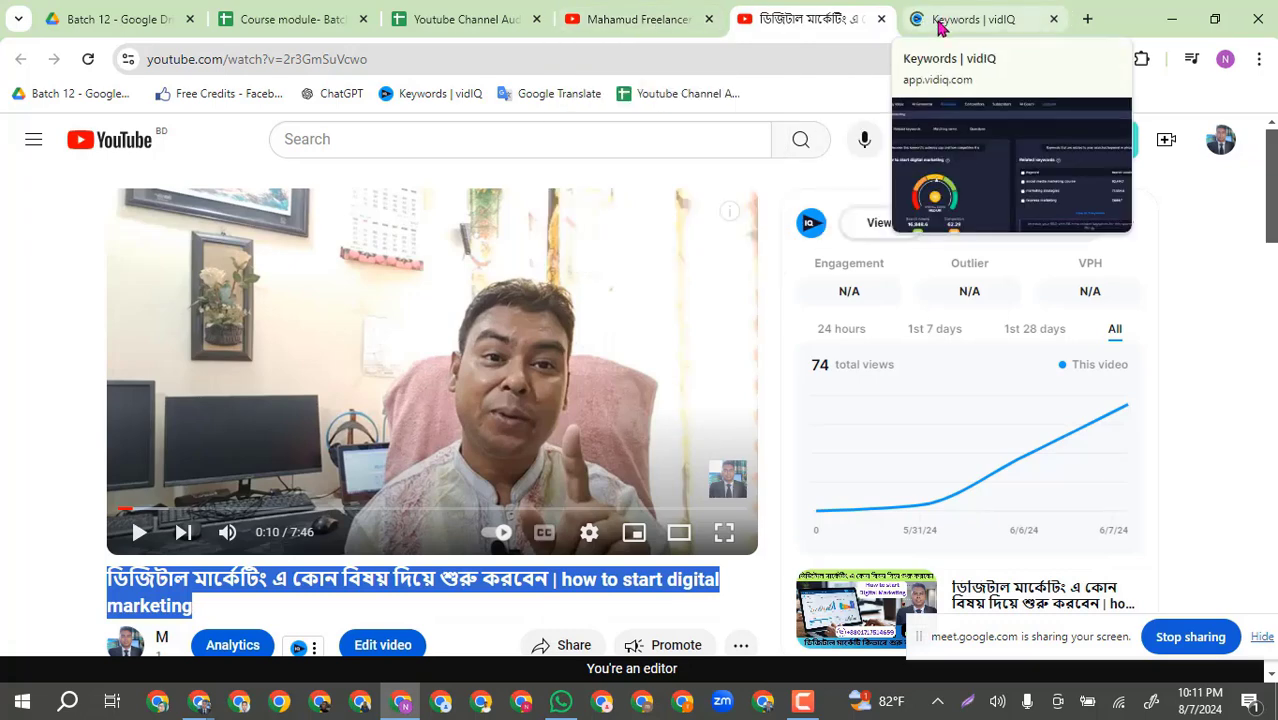
click(881, 20)
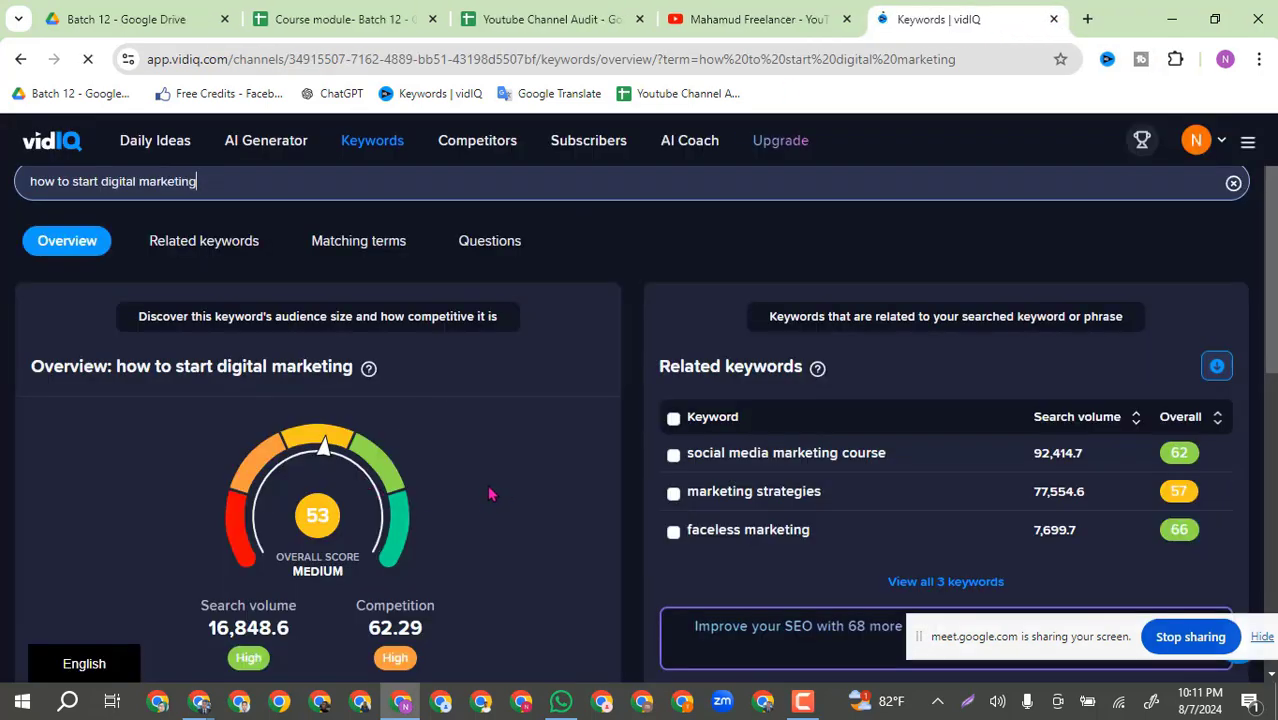
Step: Enter High in the Compititor row's Audit cell B7 of the Youtube Channel Audit sheet and set its text color to black
click(762, 19)
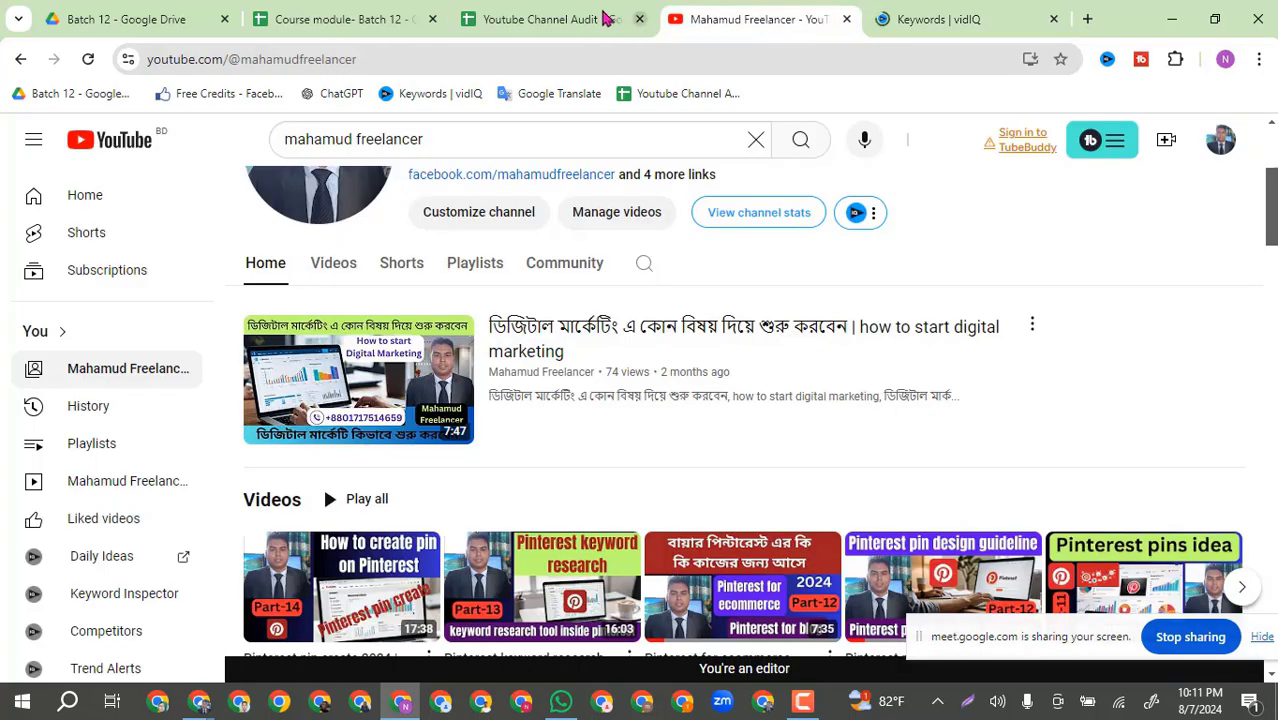
click(583, 19)
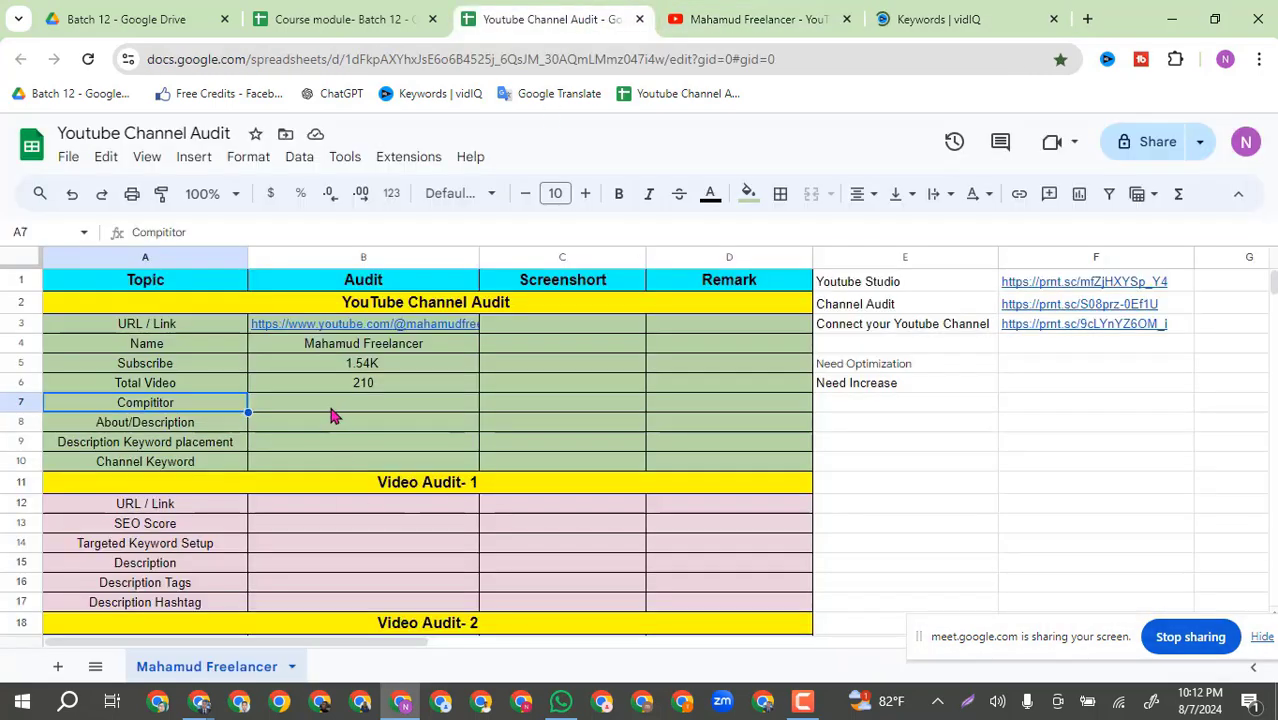
click(407, 406)
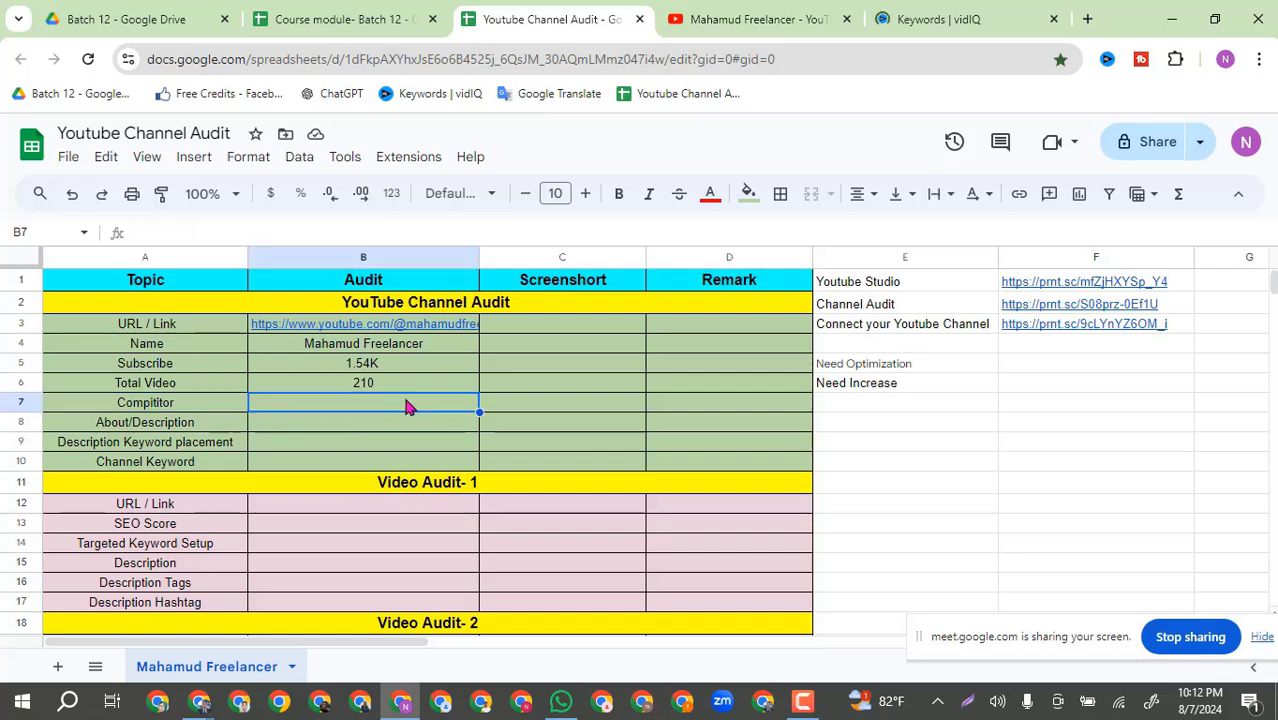
text(High)
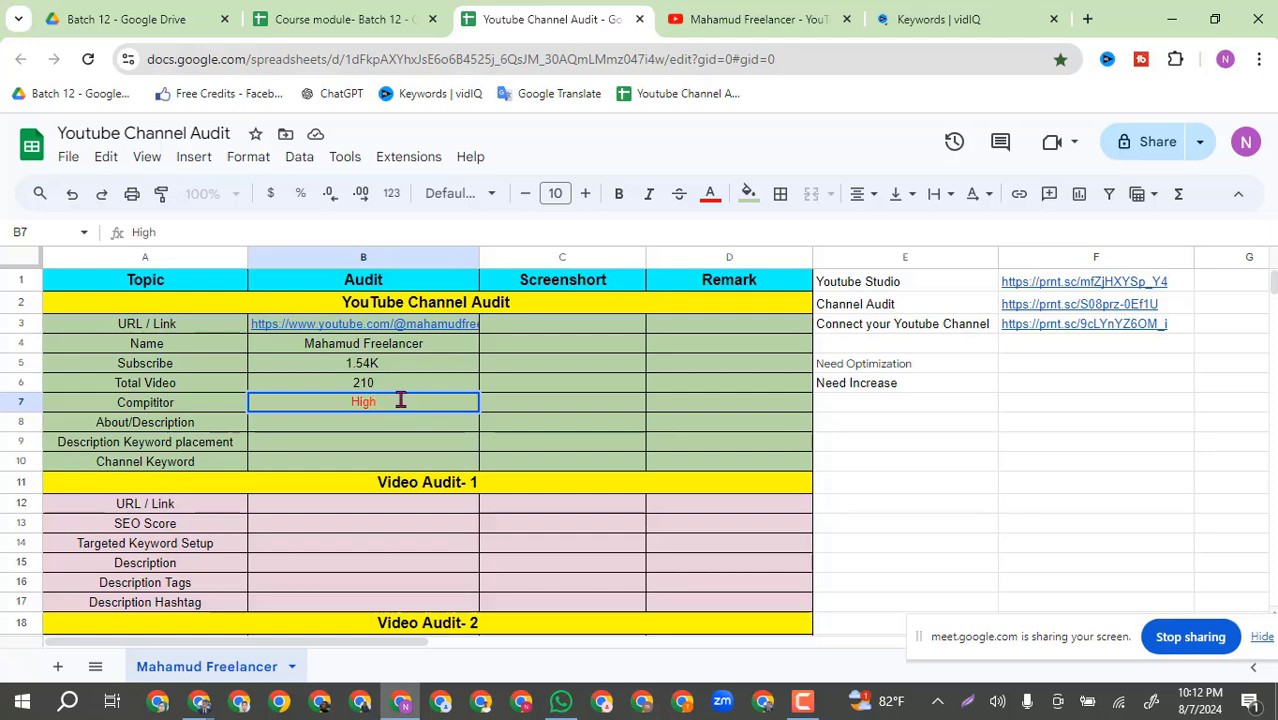
click(359, 442)
click(400, 406)
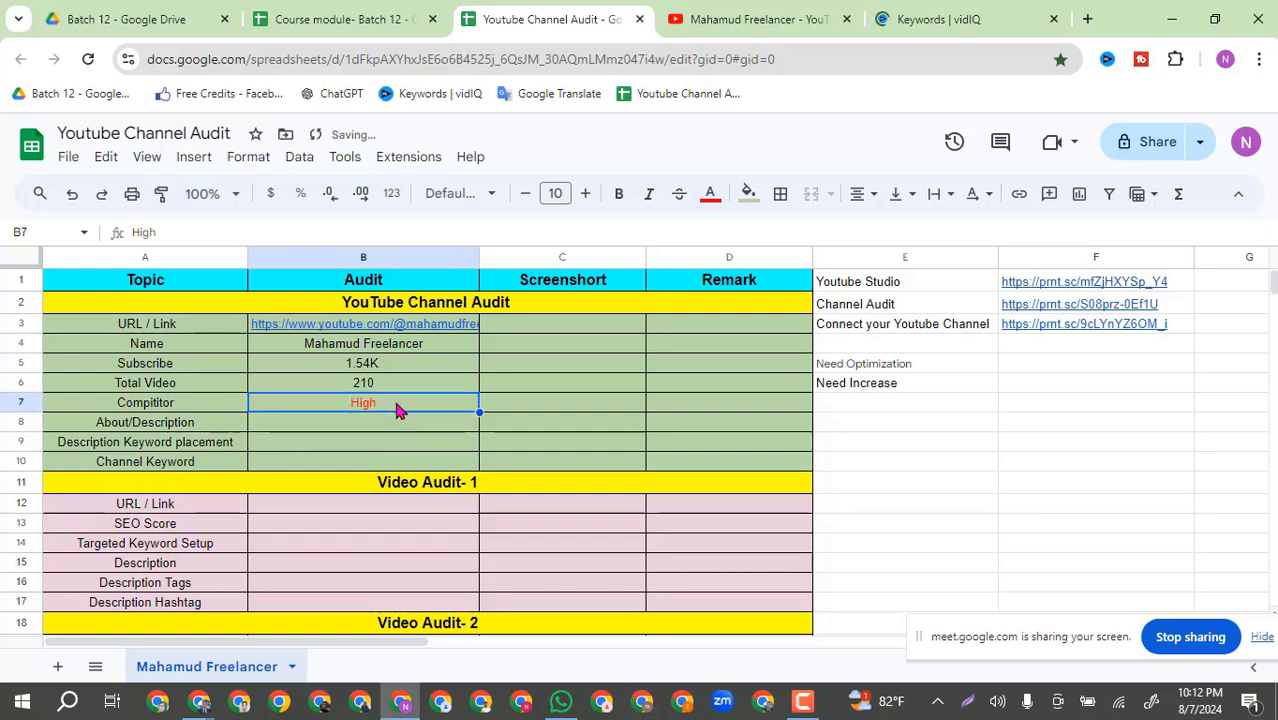
click(710, 194)
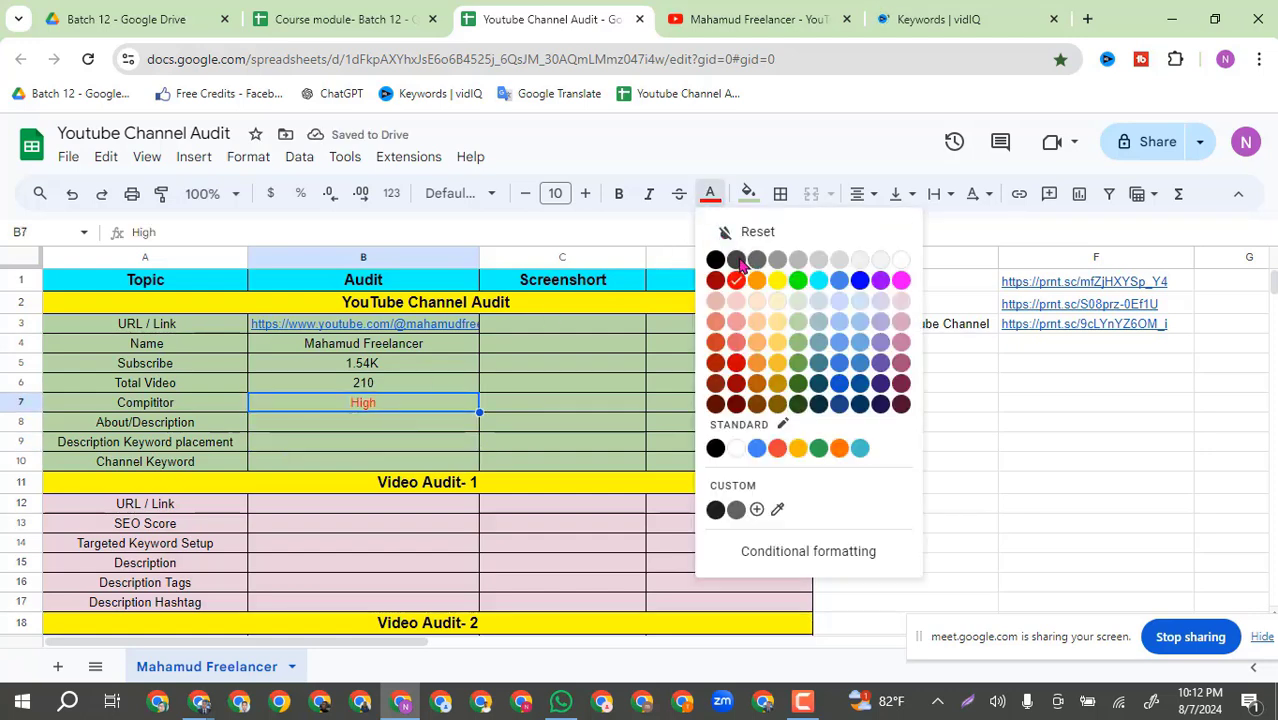
click(719, 260)
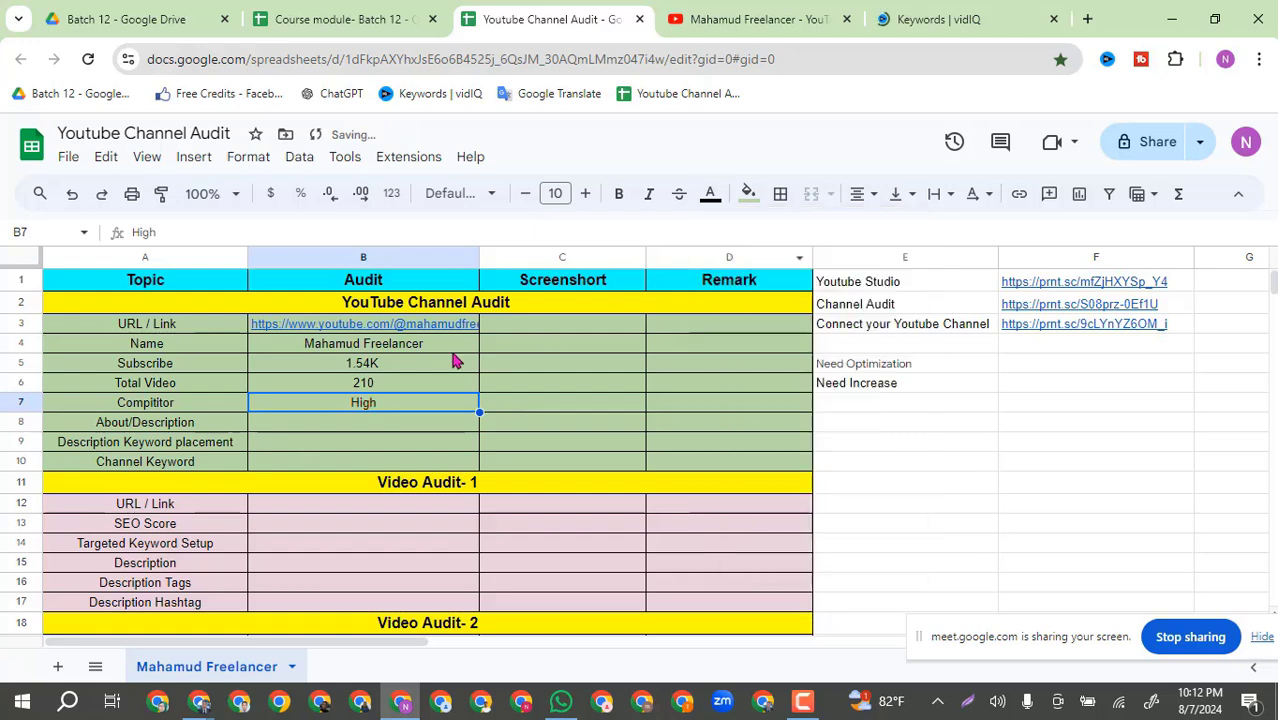
Step: Select the About/Description row's Audit cell B8, then close the vidIQ Keywords tab and return to the YouTube channel page
click(383, 437)
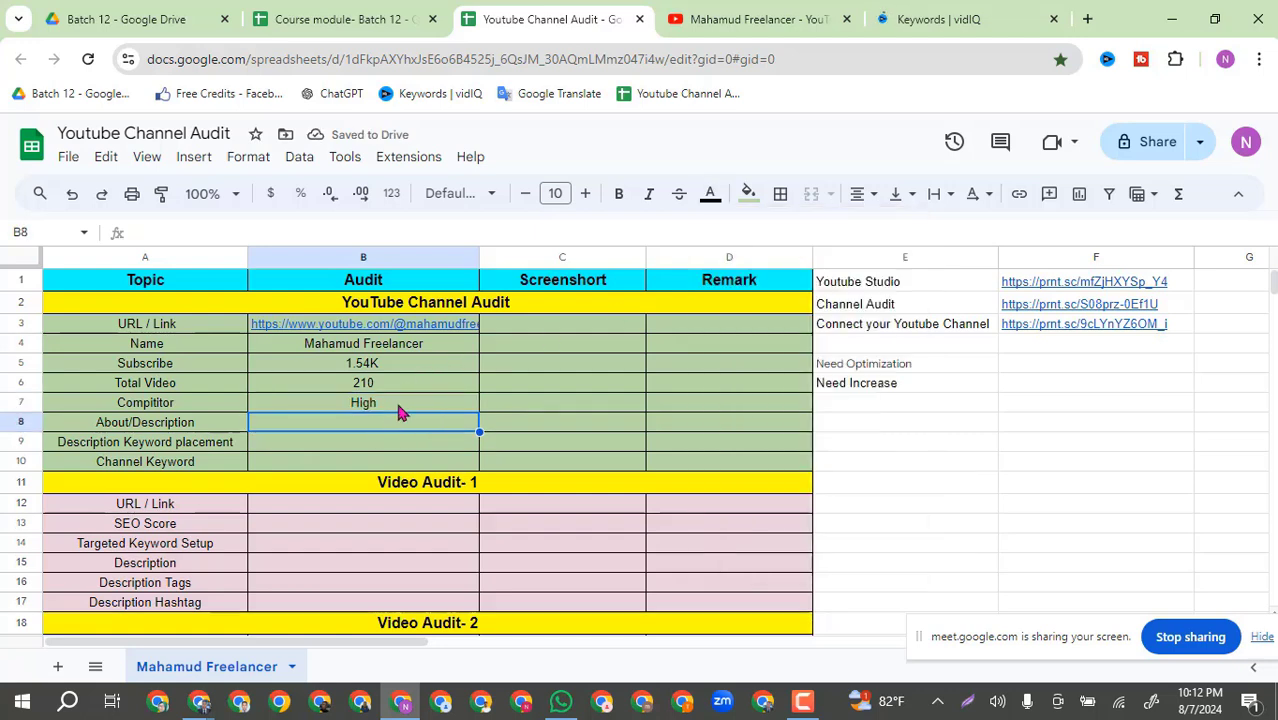
click(398, 408)
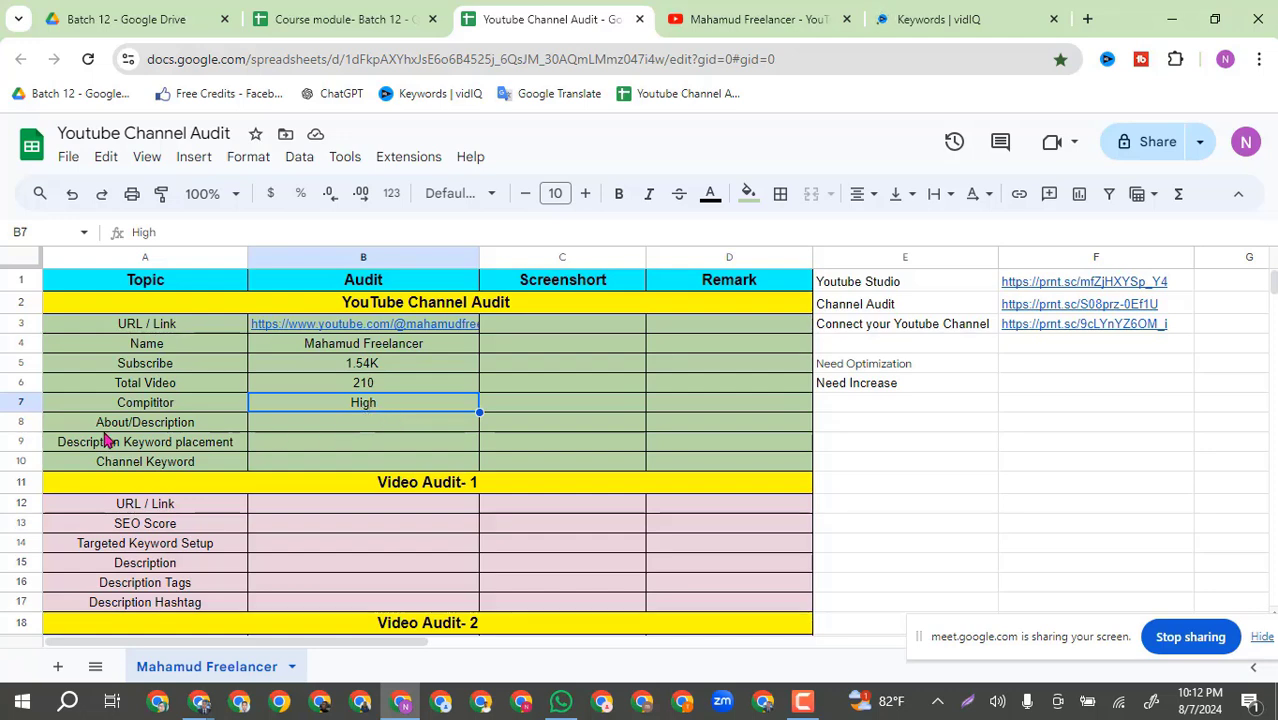
click(328, 427)
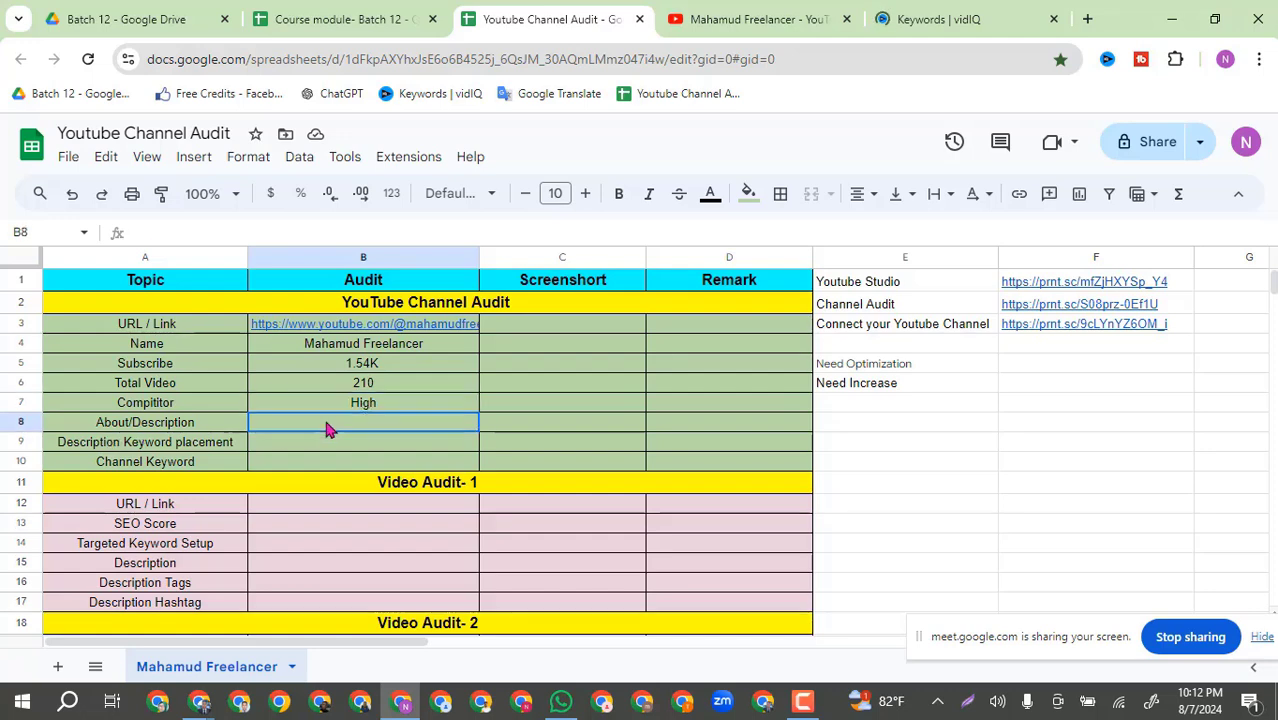
click(722, 22)
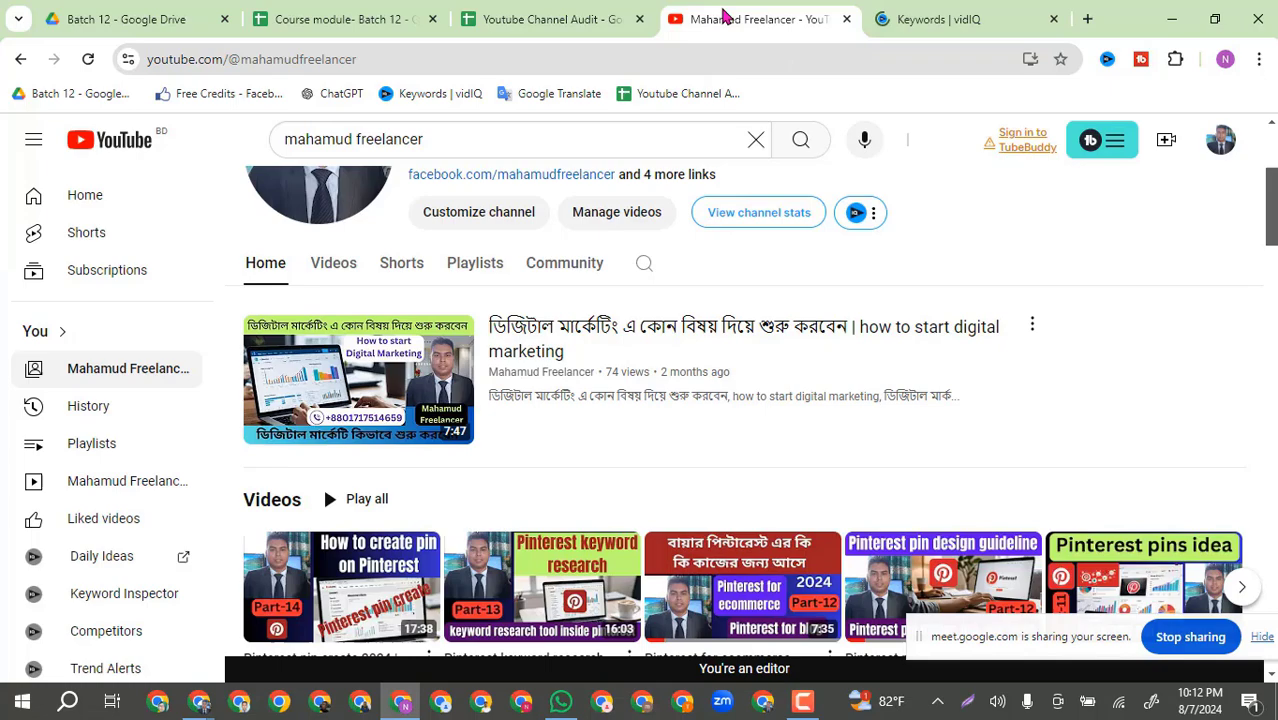
click(1005, 18)
click(1053, 18)
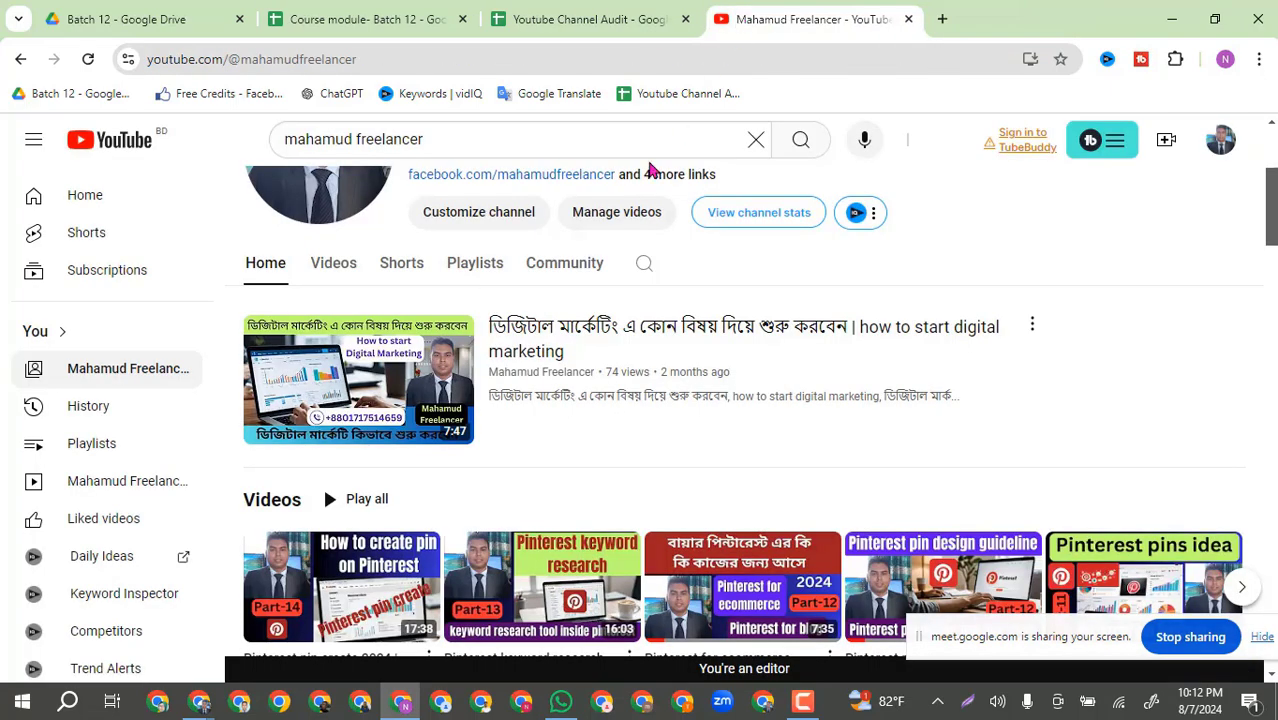
Step: Open the channel's full About description, read through it and close it again
scroll(558, 349, up, 3)
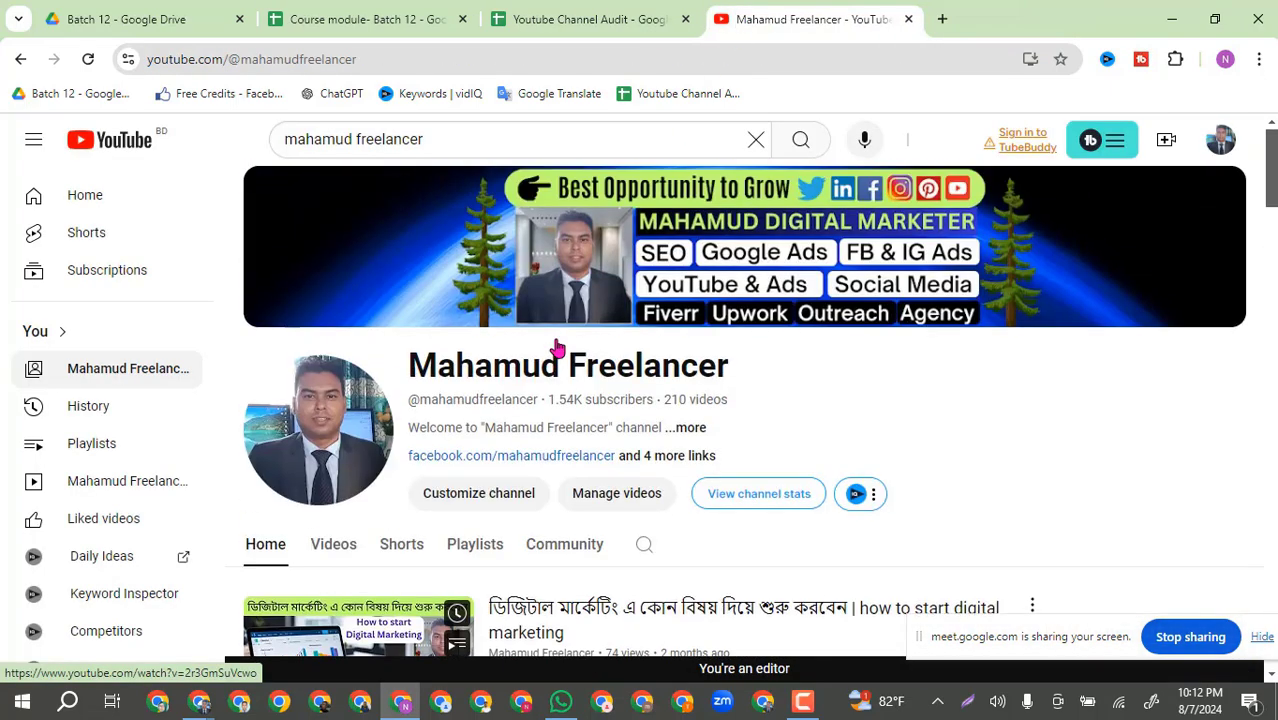
click(694, 429)
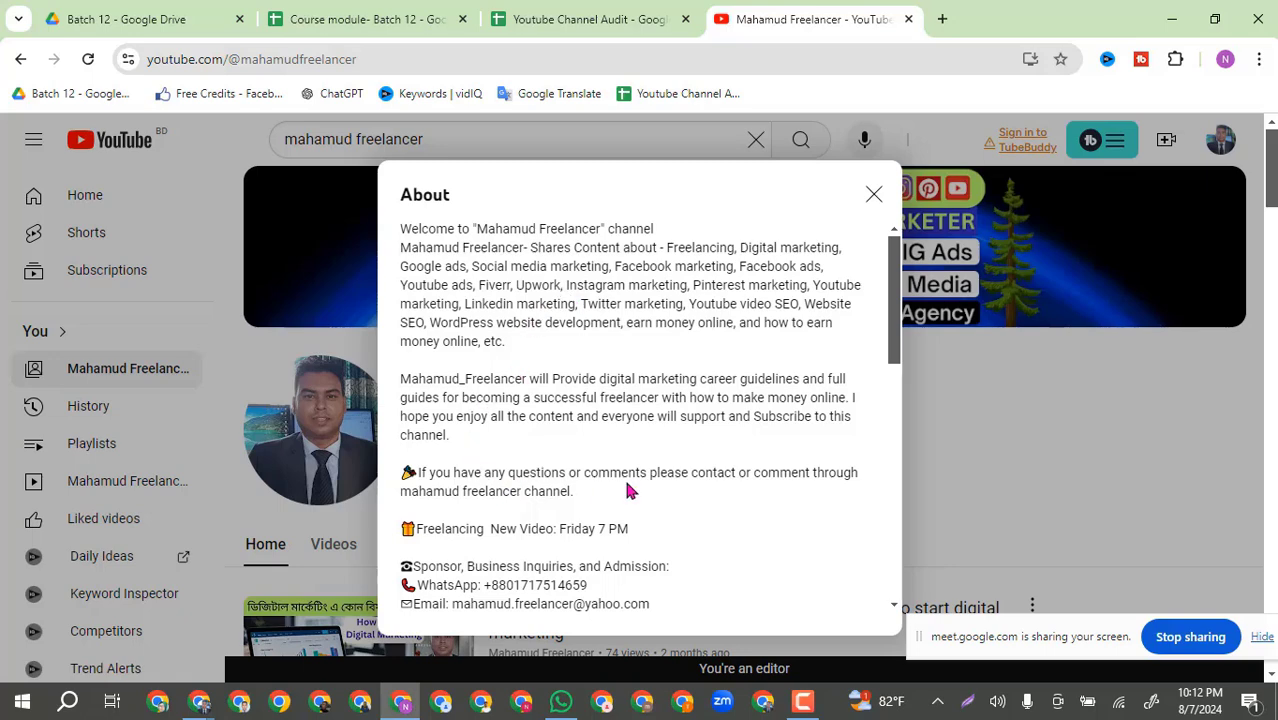
click(873, 197)
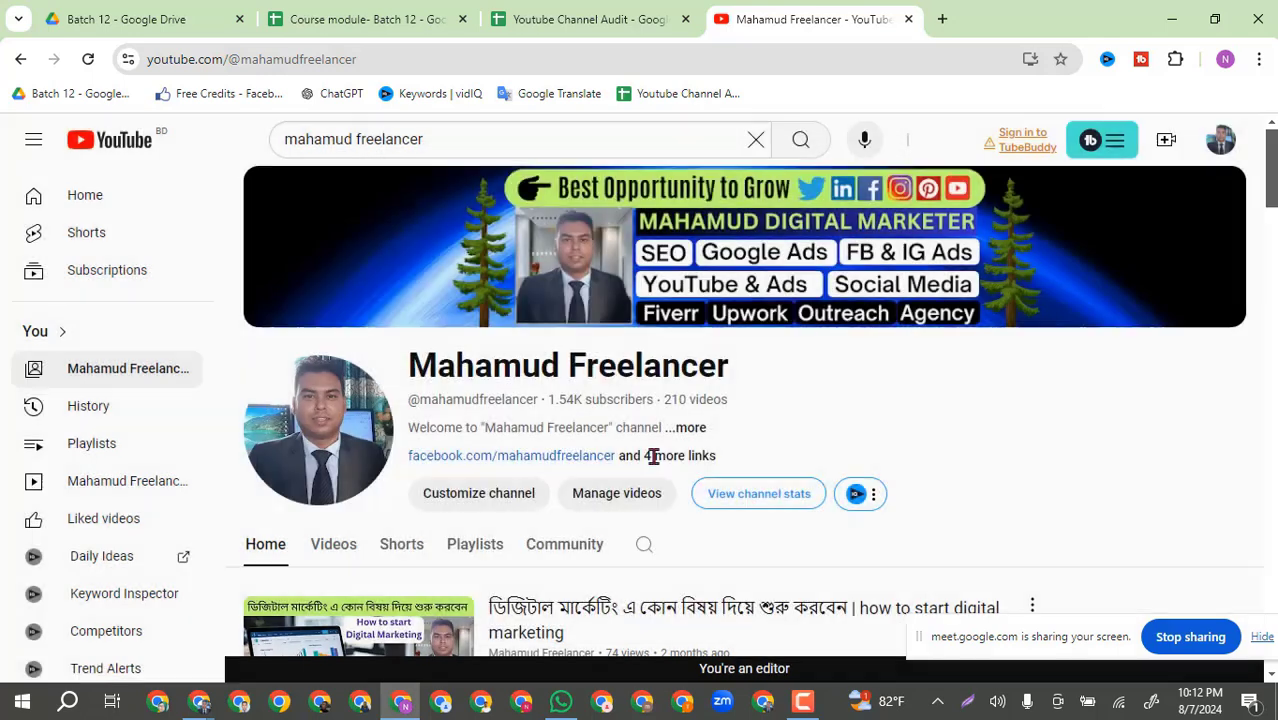
Step: Enter Good in the About/Description row's Audit cell B8 of the Youtube Channel Audit sheet
click(580, 18)
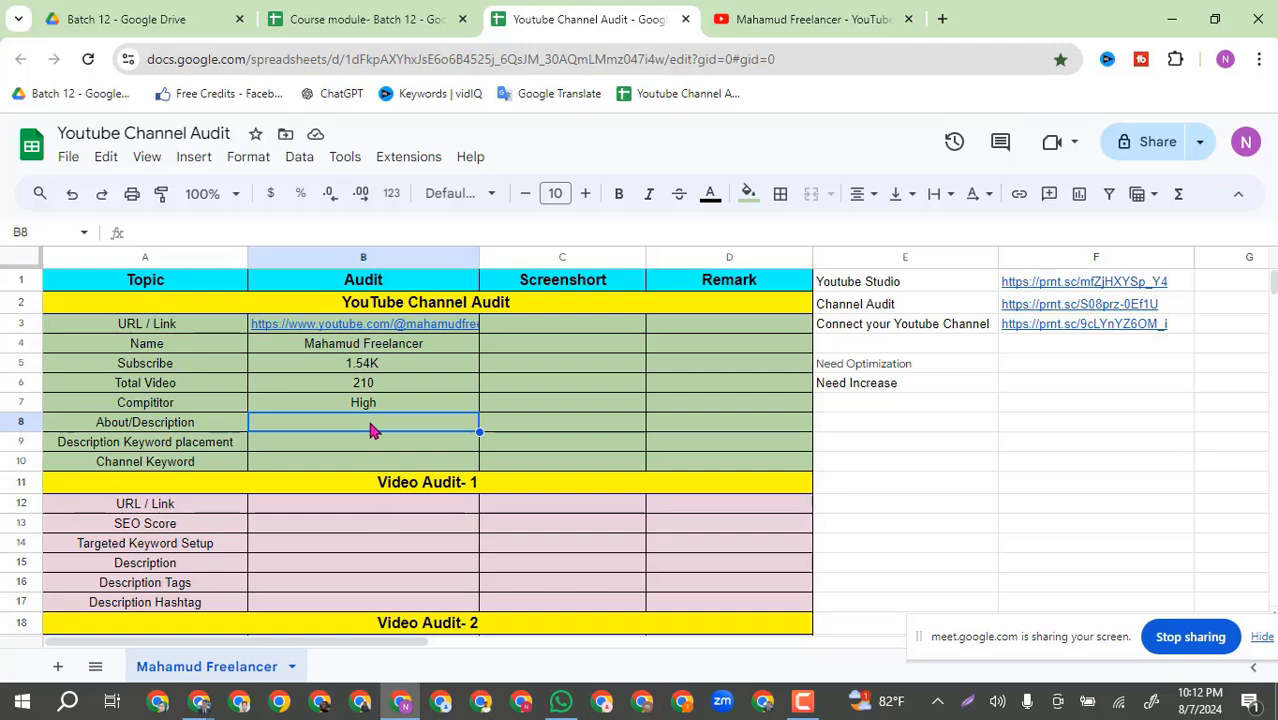
text(Good)
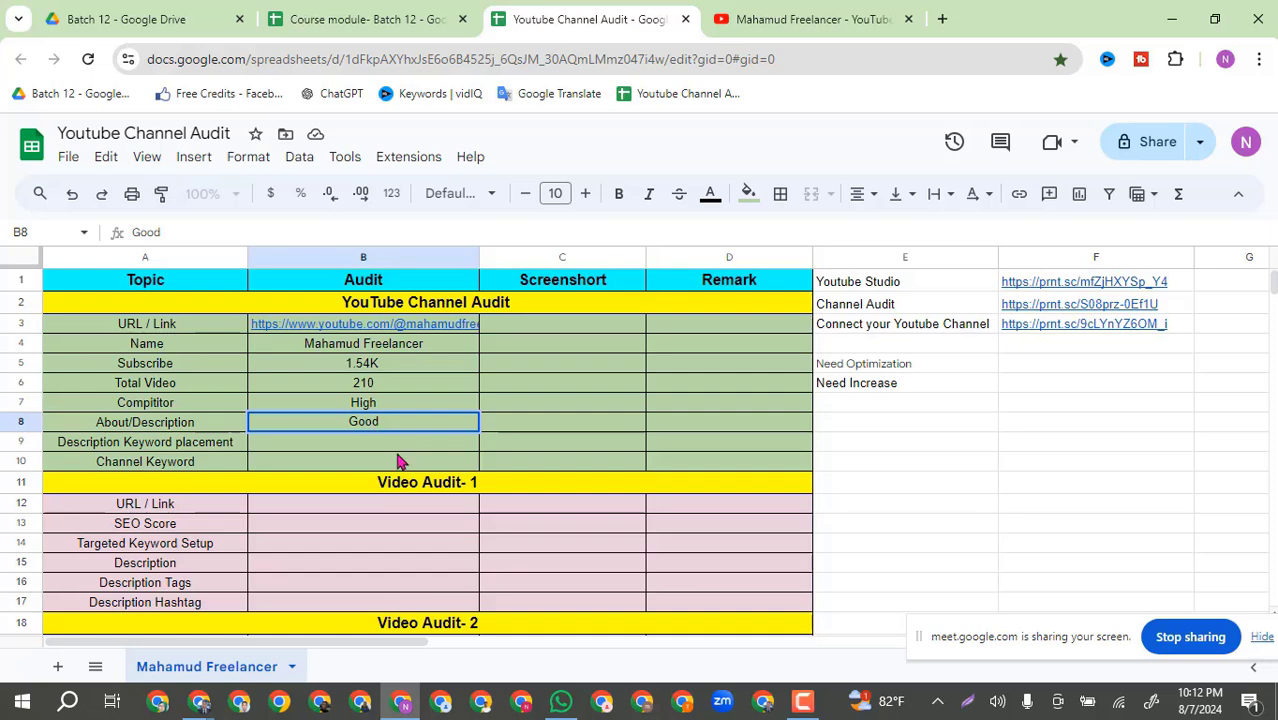
click(396, 440)
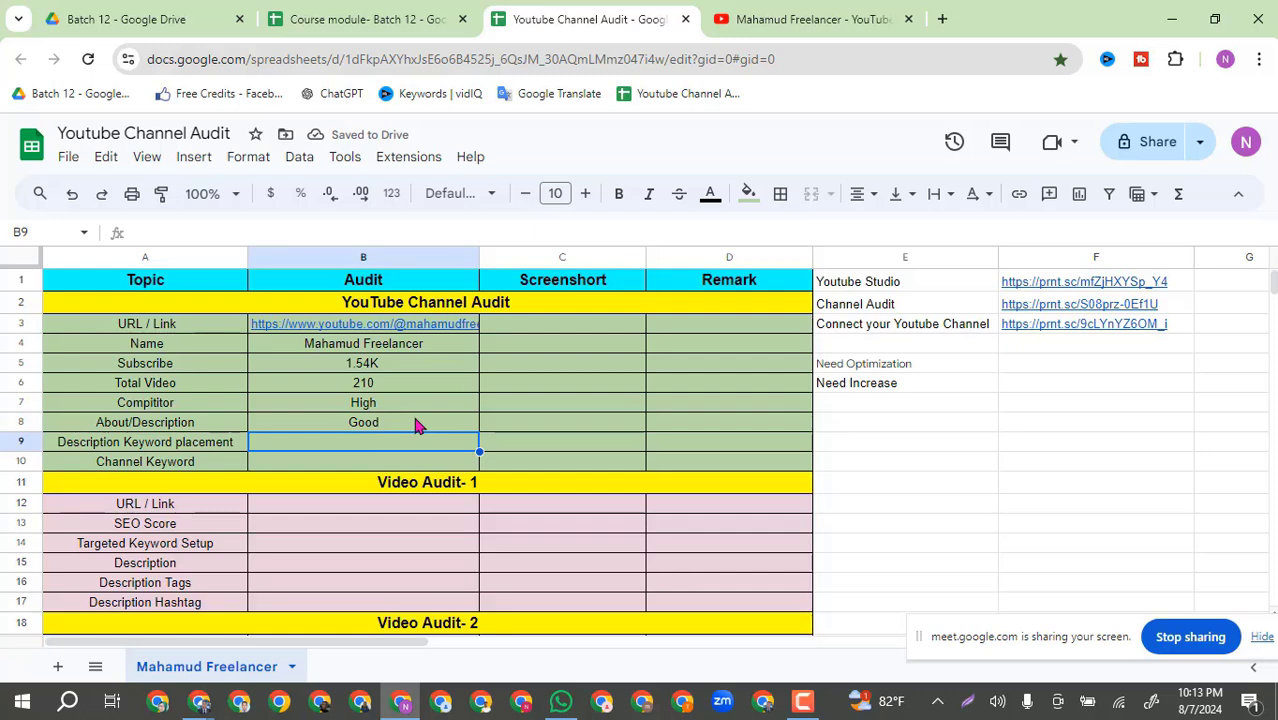
Step: Replace the About/Description rating in B8 with the text Need Optimization copied from cell E5
click(737, 430)
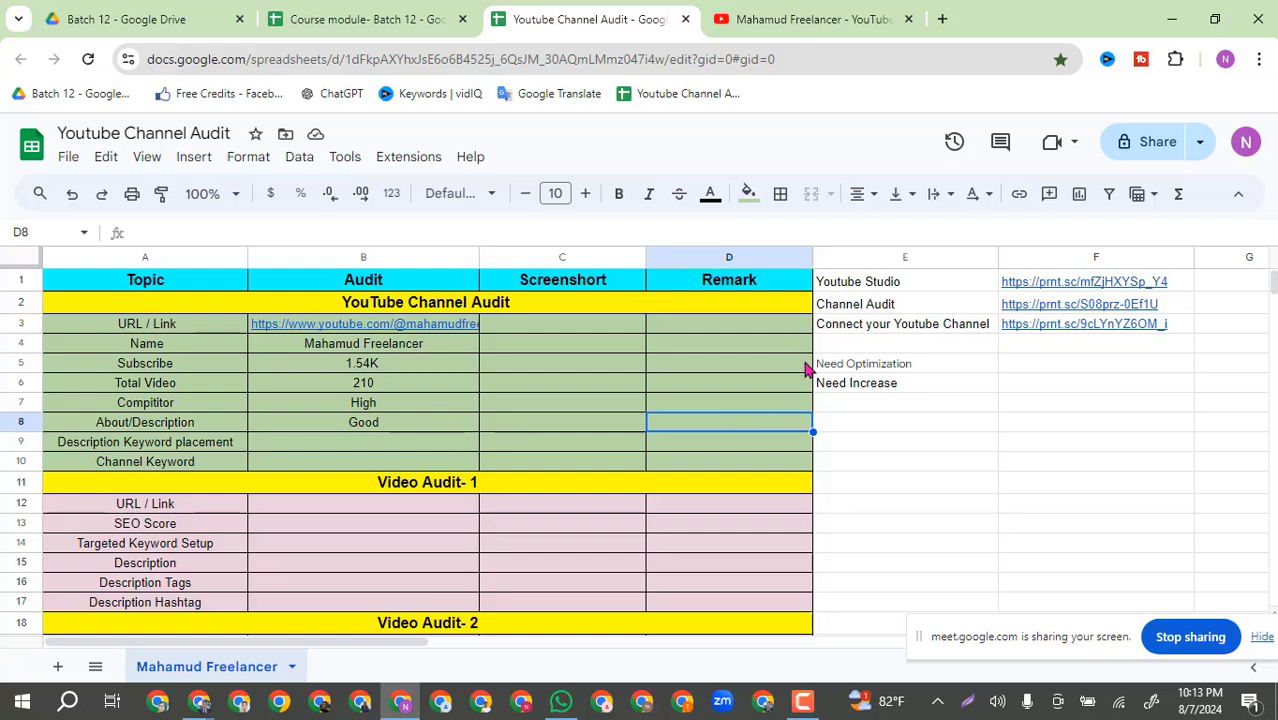
click(858, 365)
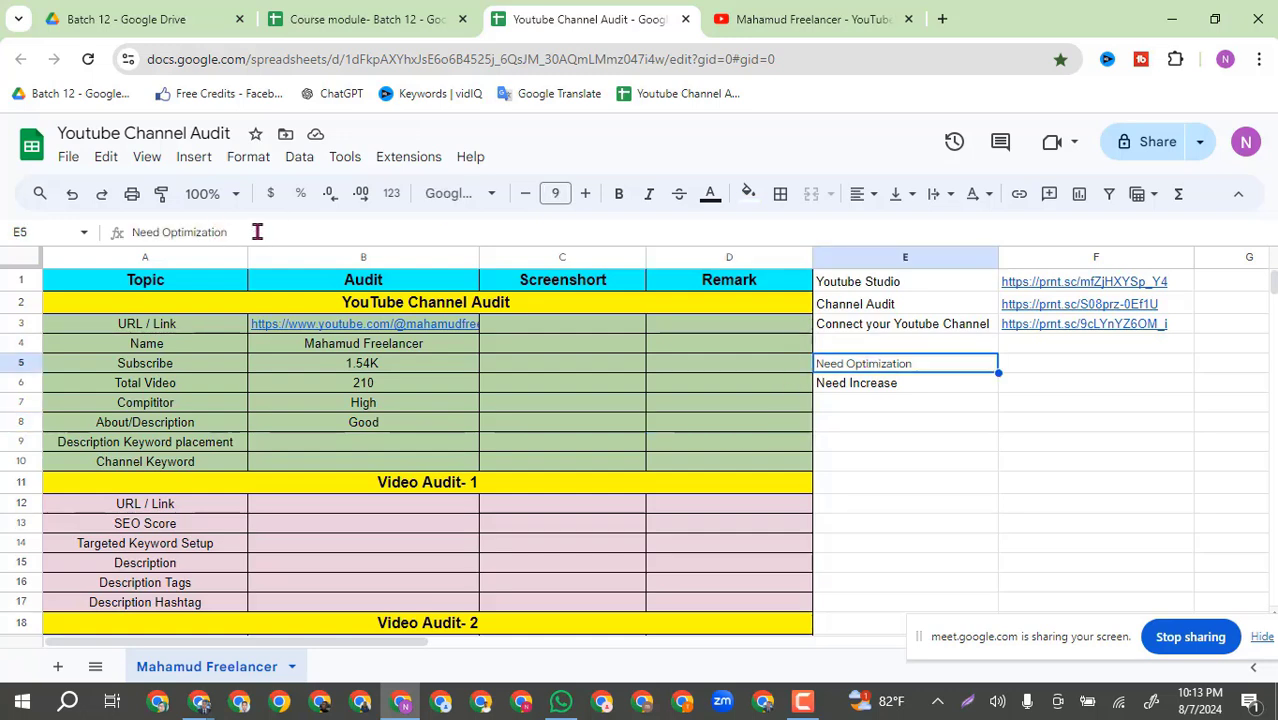
drag(257, 231, 3, 238)
key(ctrl+c)
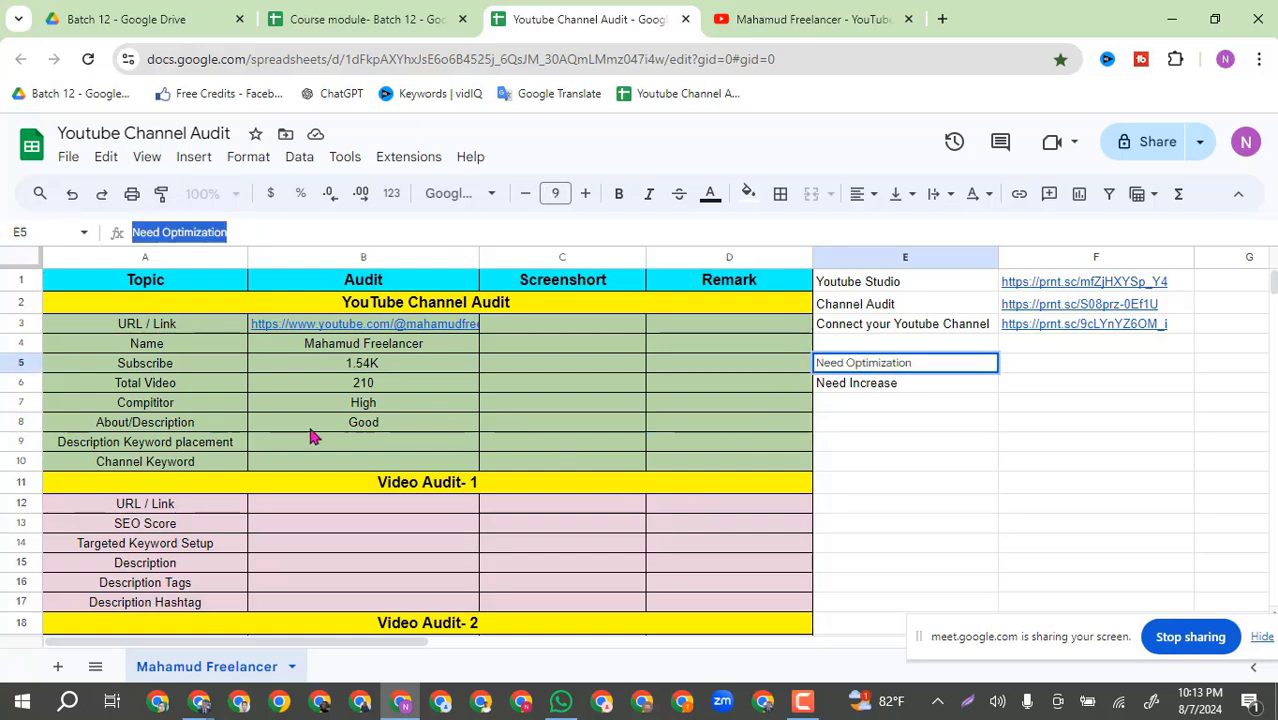
click(424, 427)
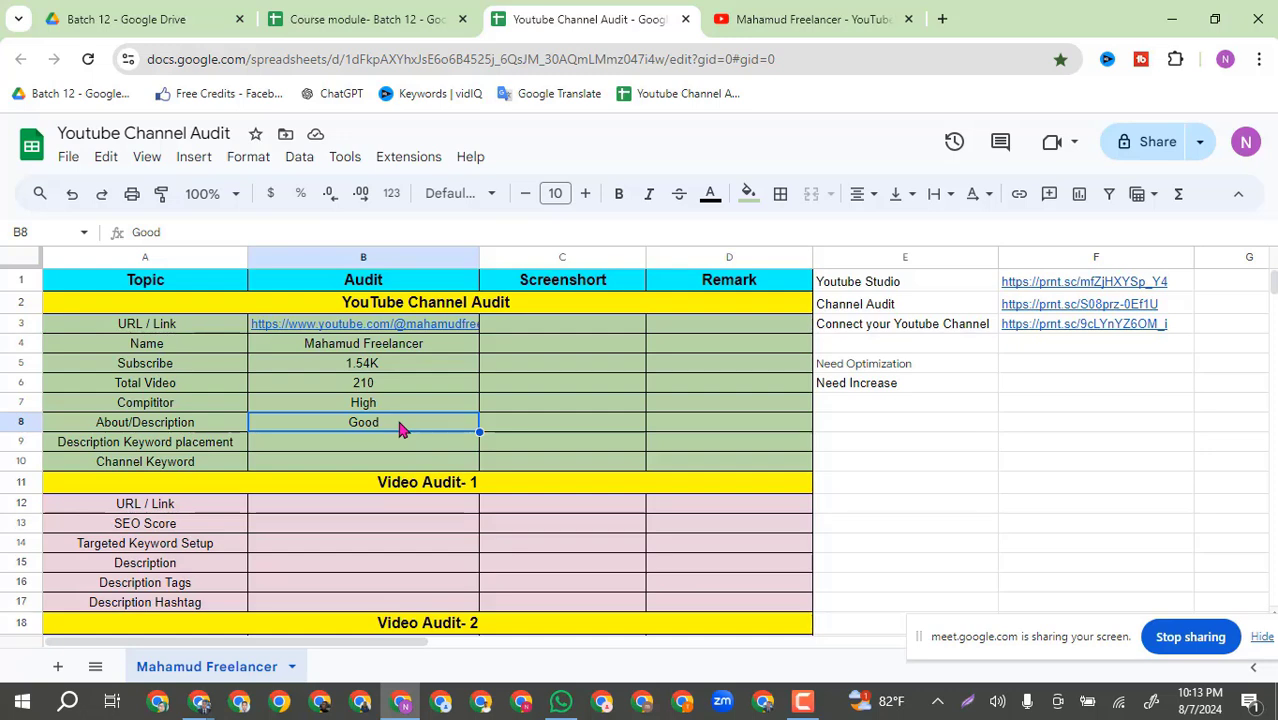
key(Delete)
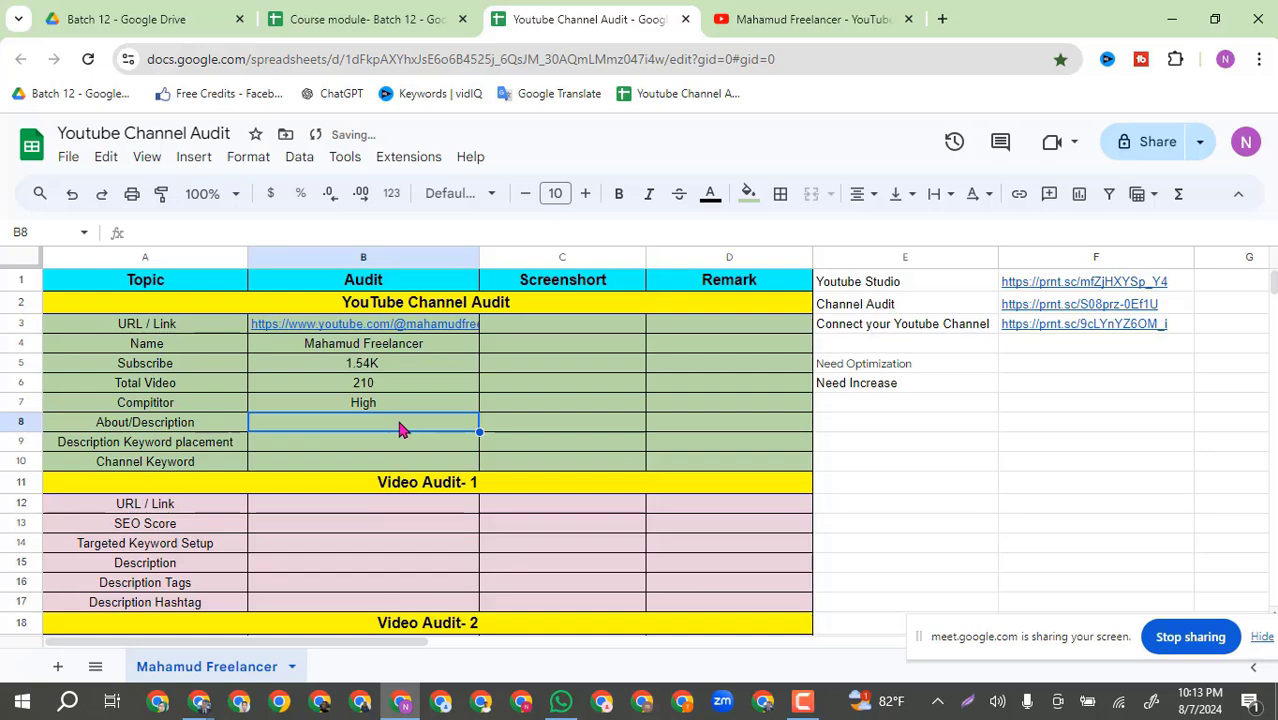
key(ctrl+v)
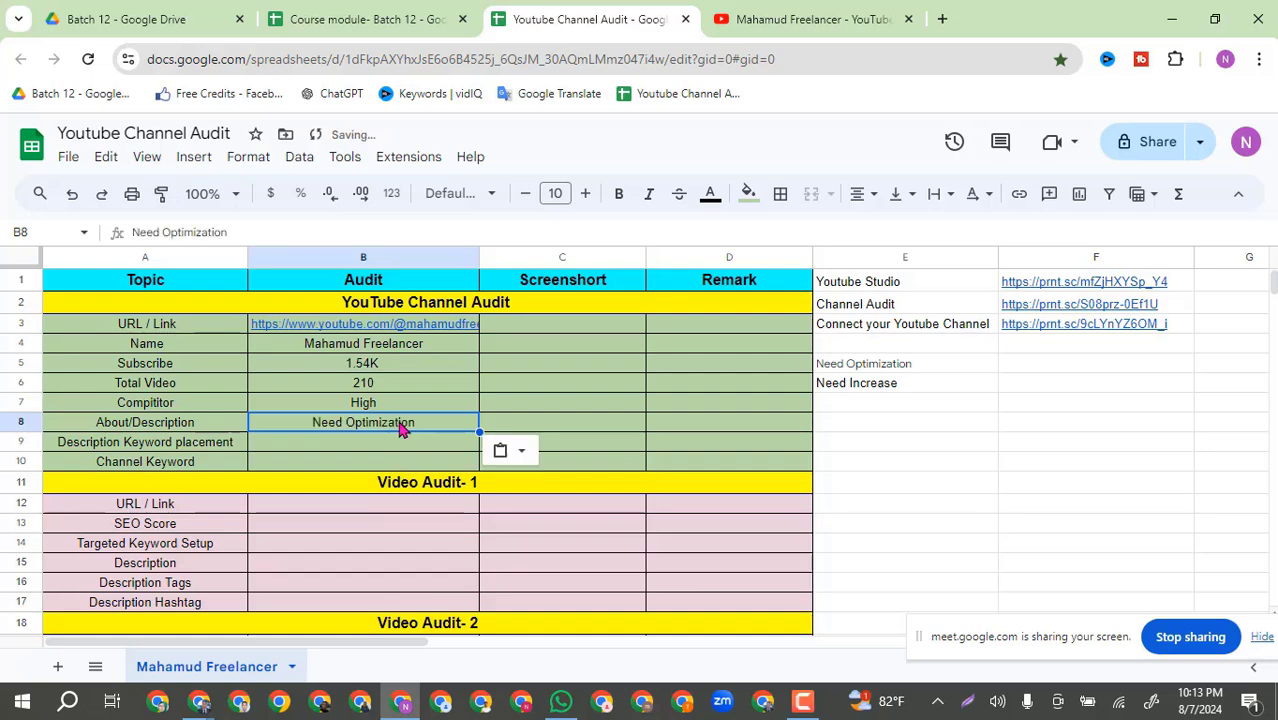
Step: Reopen the channel's About description on YouTube and check where the channel name is placed as a keyword in its opening lines
click(342, 450)
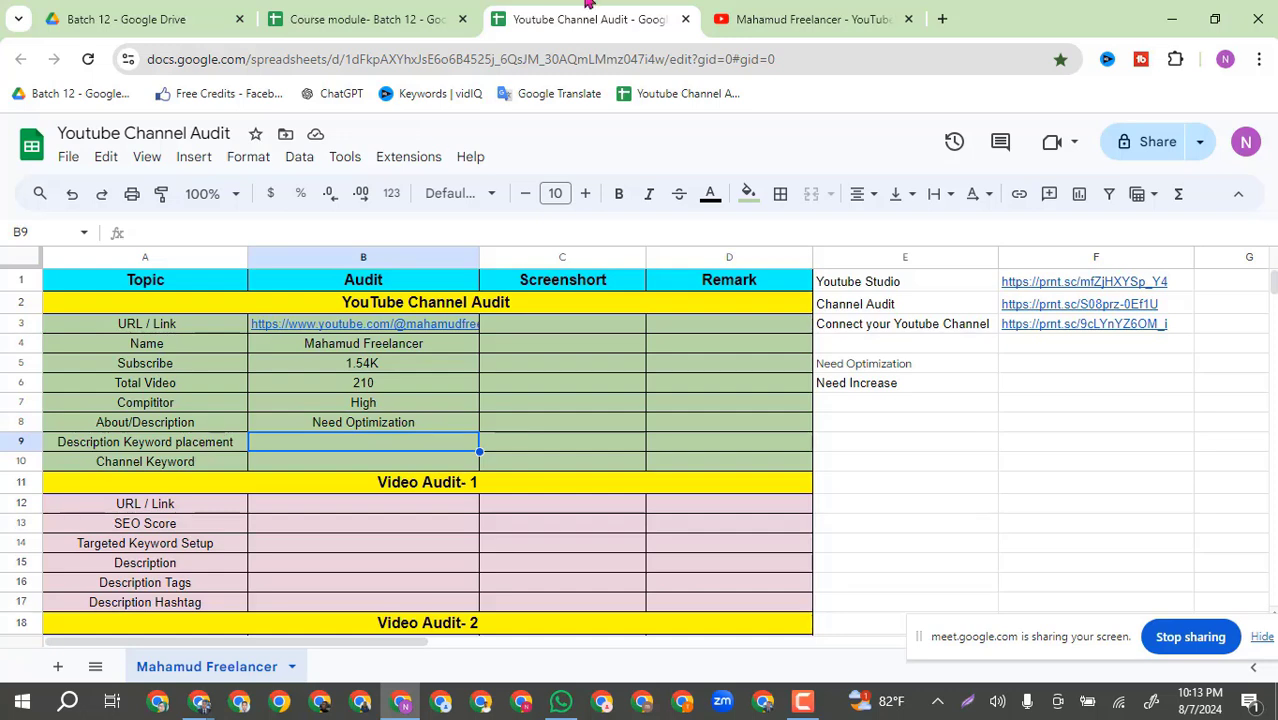
click(834, 20)
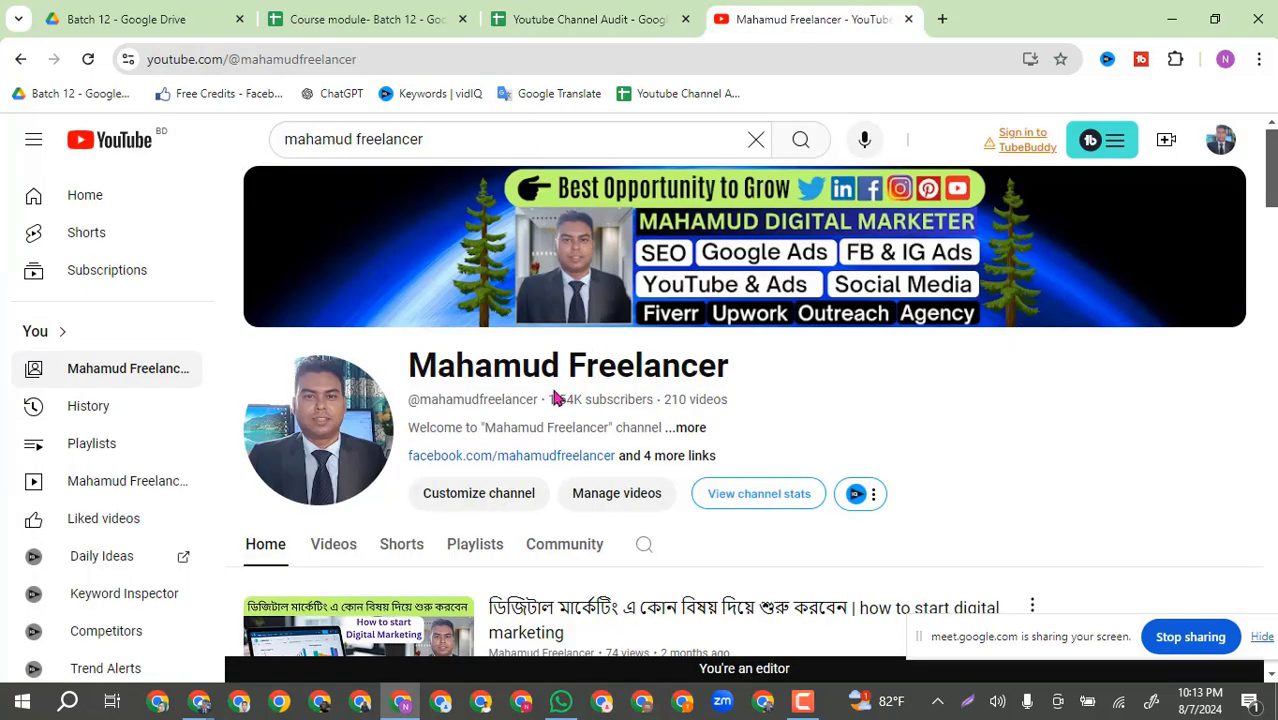
click(688, 428)
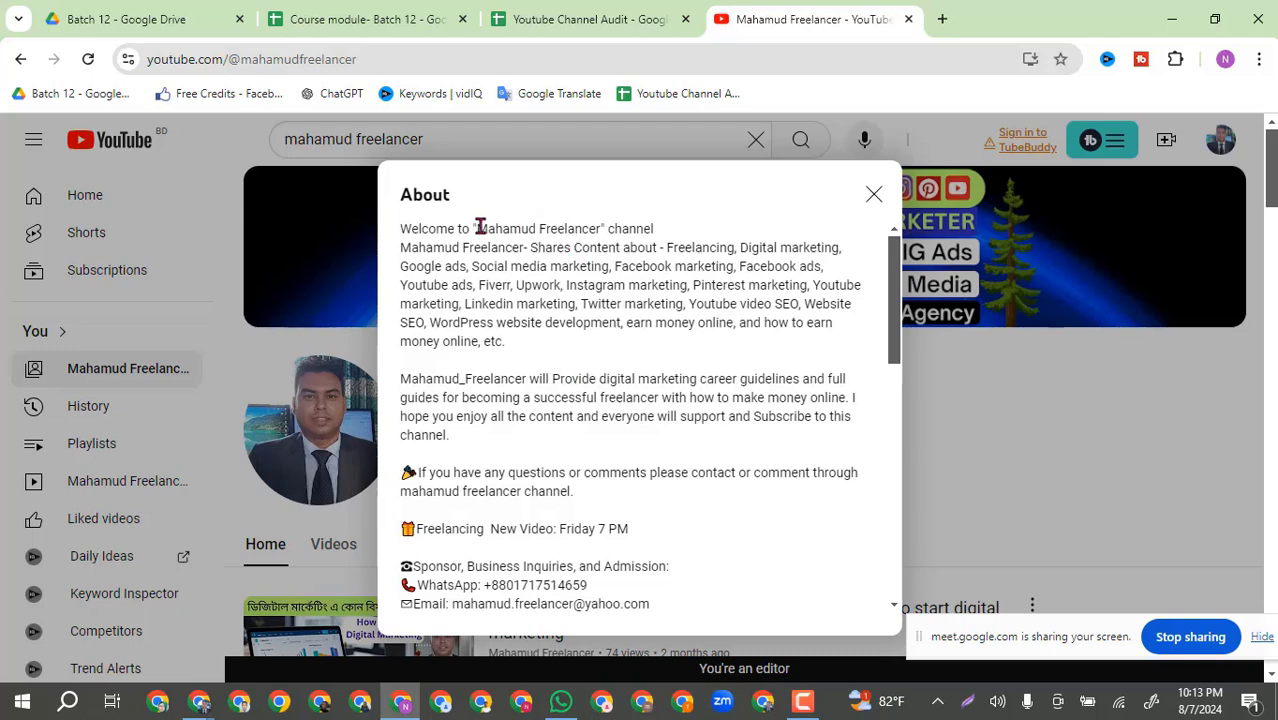
drag(479, 226, 601, 229)
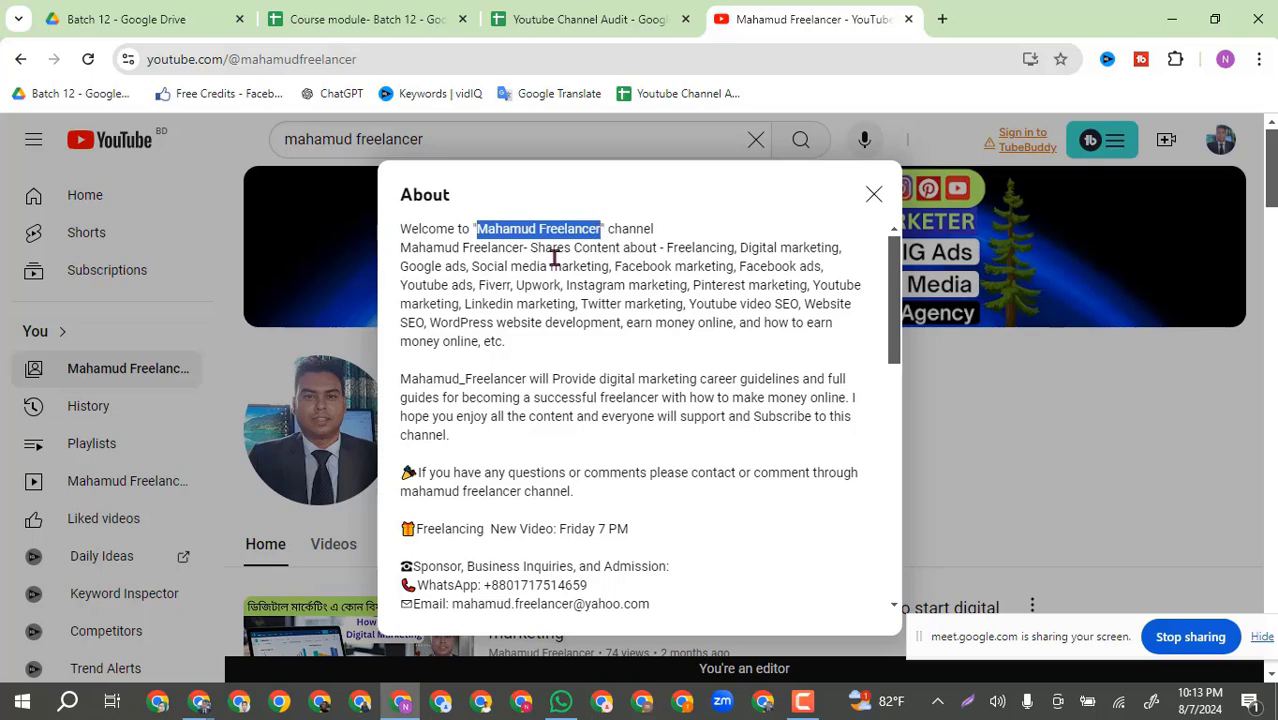
drag(404, 248, 527, 246)
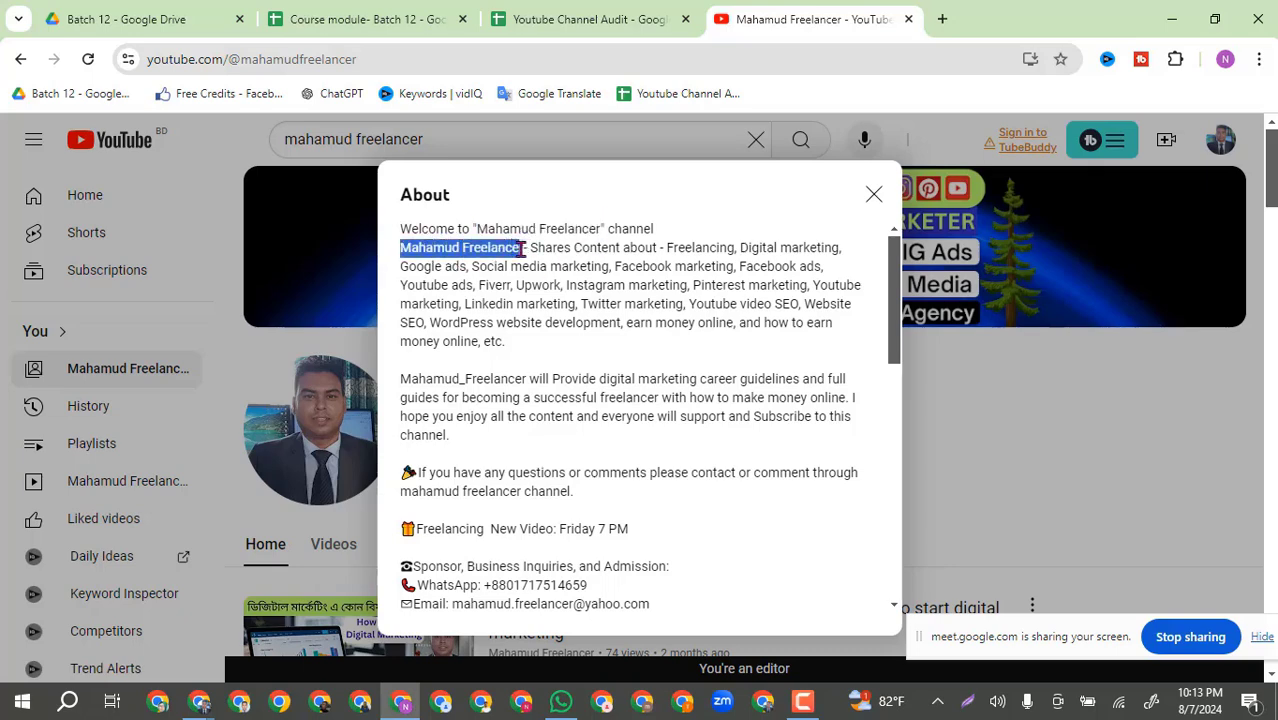
Step: Copy Need Optimization from B8 into the Description Keyword placement row's Audit cell B9 of the Youtube Channel Audit sheet
click(545, 20)
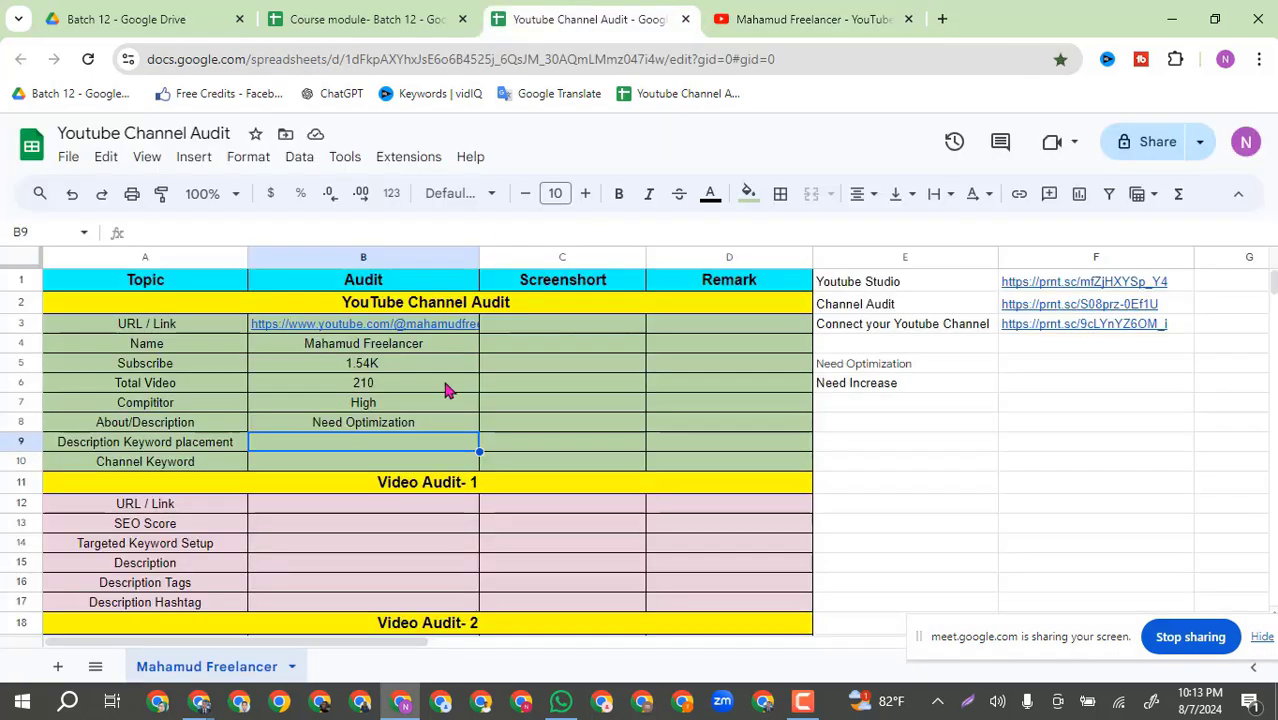
click(378, 428)
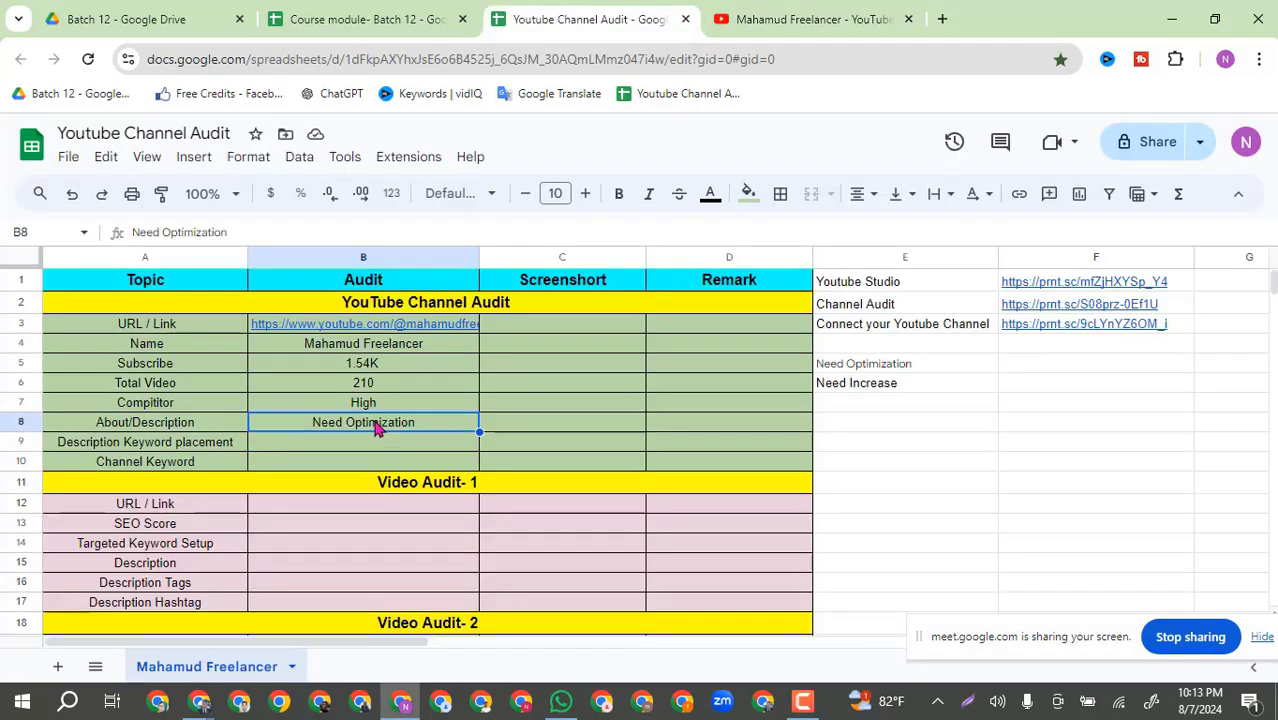
key(ctrl+c)
click(368, 452)
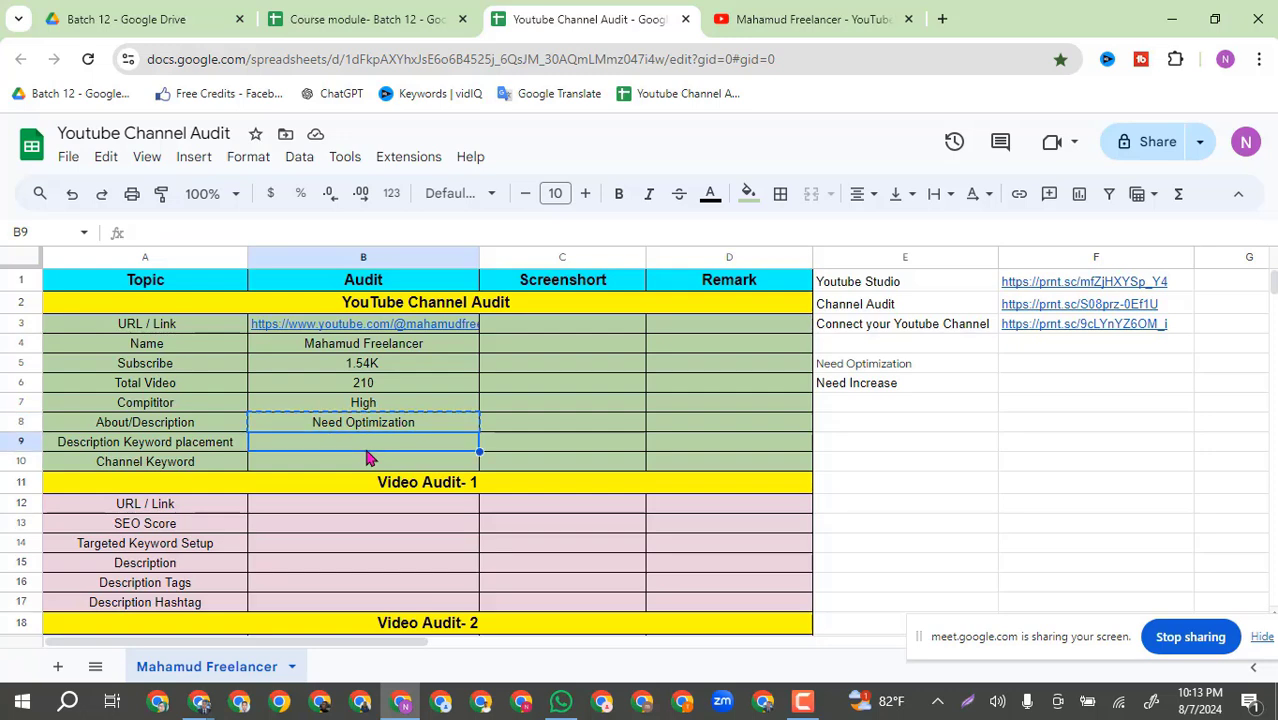
key(ctrl+v)
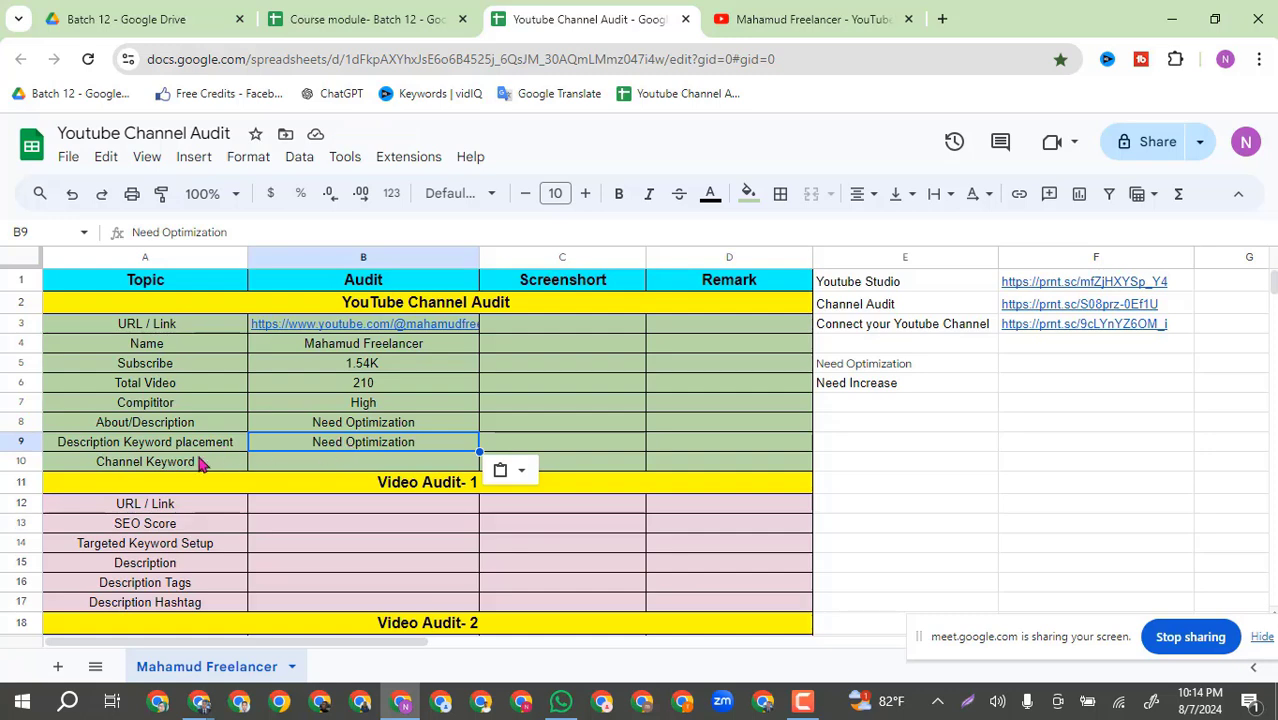
Step: Return to the YouTube channel page and close its About description
click(820, 20)
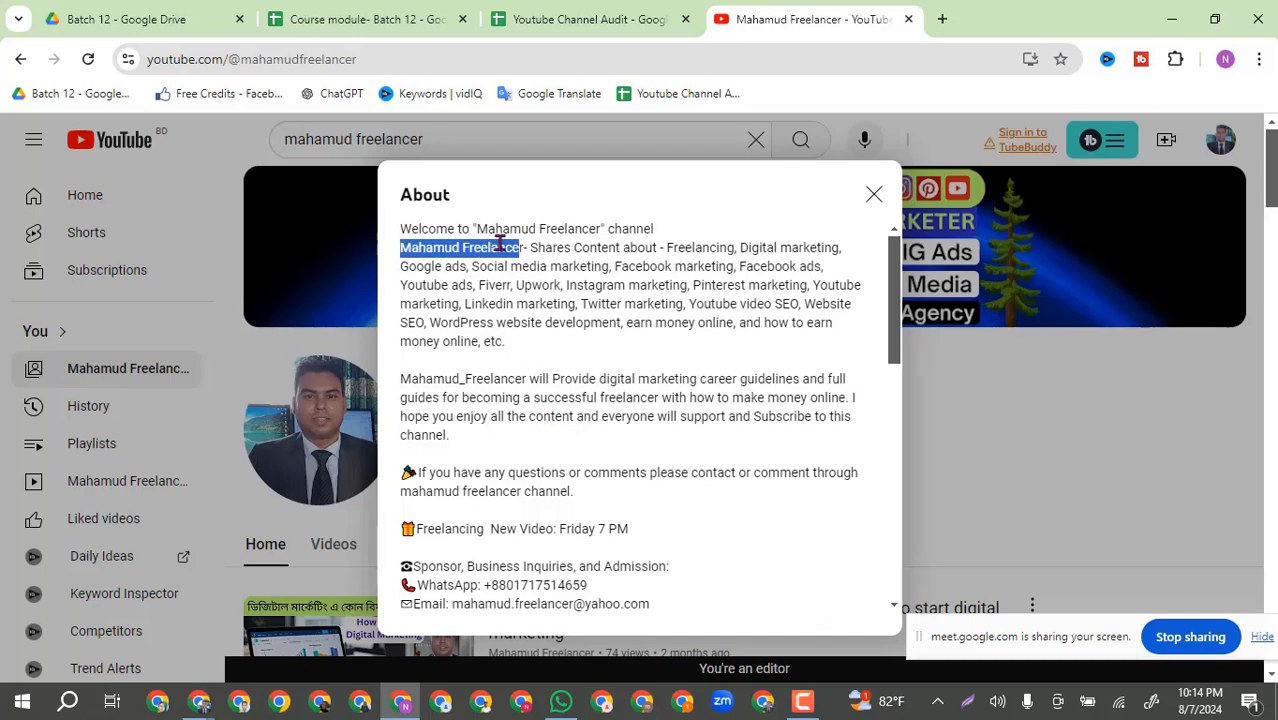
click(590, 19)
click(780, 12)
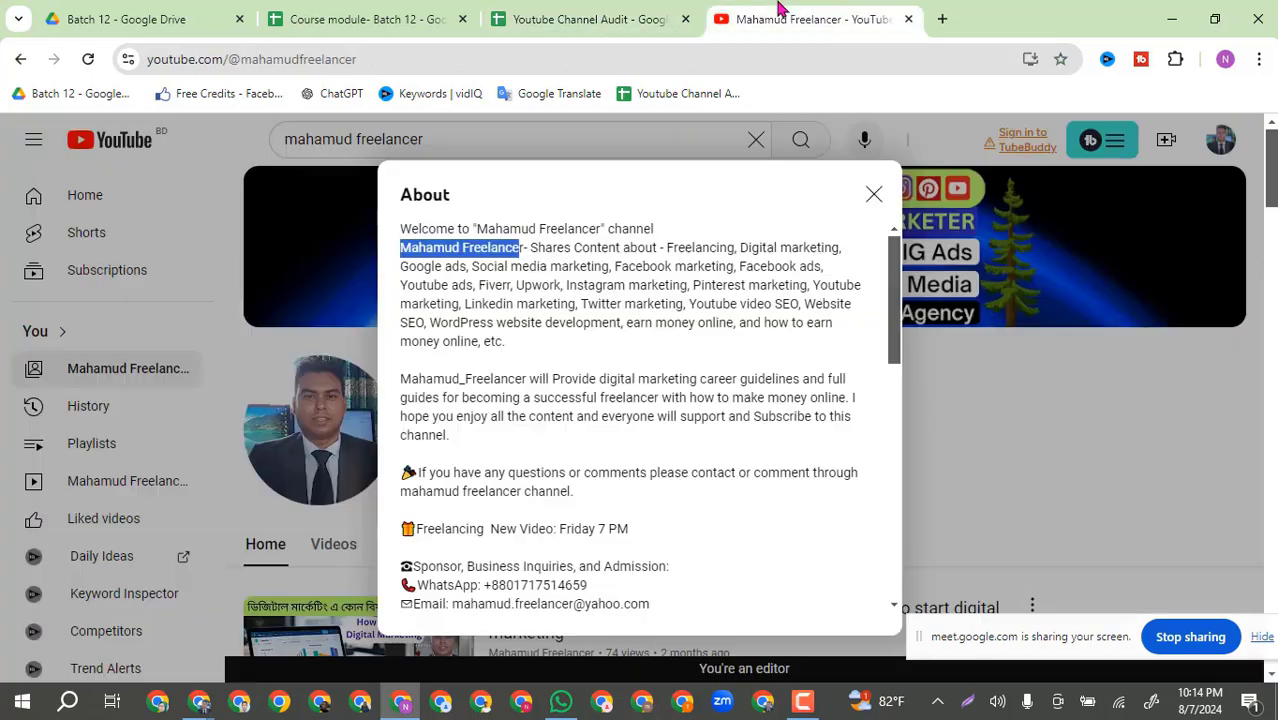
click(873, 194)
Step: Open the channel's "Pinterest pin create 2024 | how to create pin on pinterest" video in a new tab and switch to it
scroll(886, 460, down, 3)
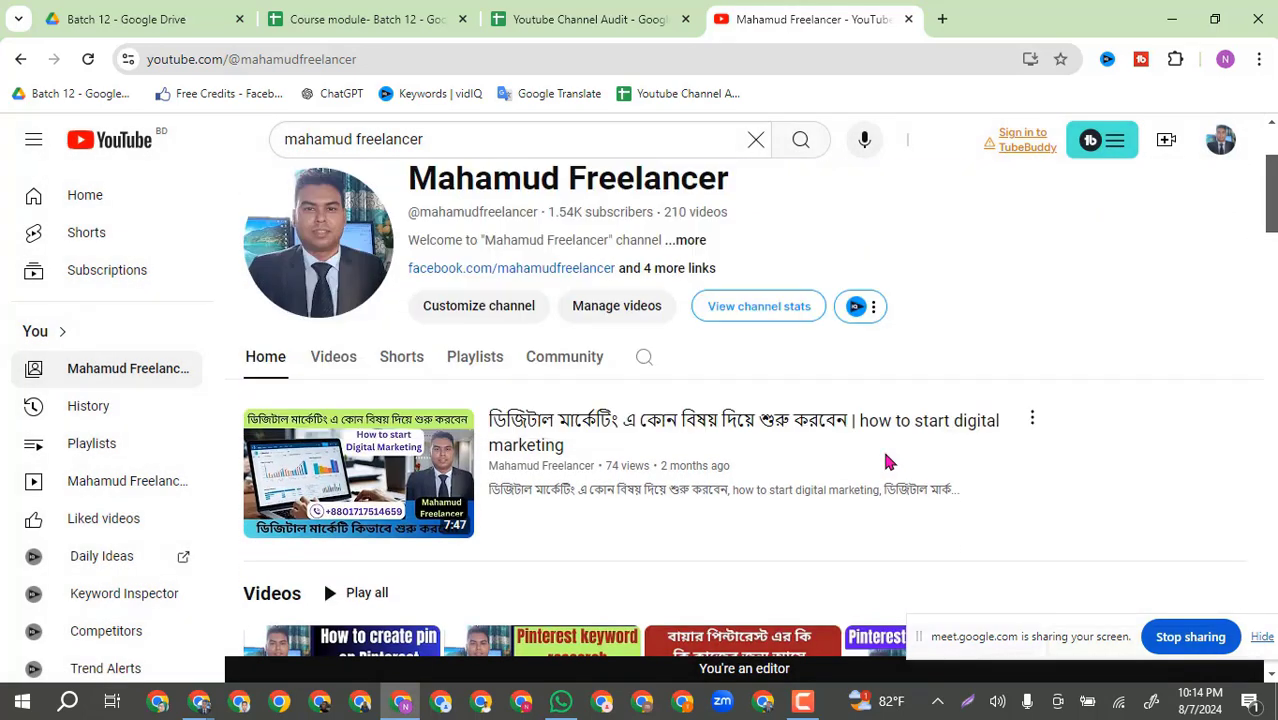
mouse_move(331, 487)
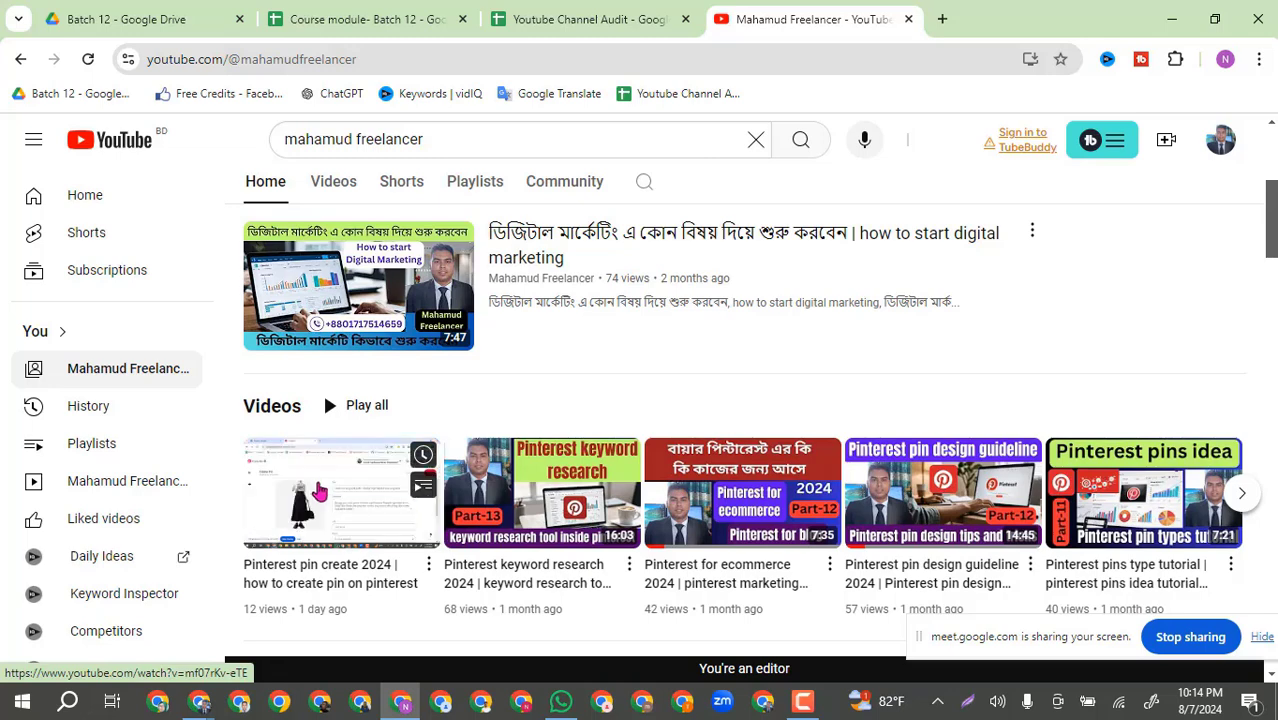
scroll(313, 491, up, 3)
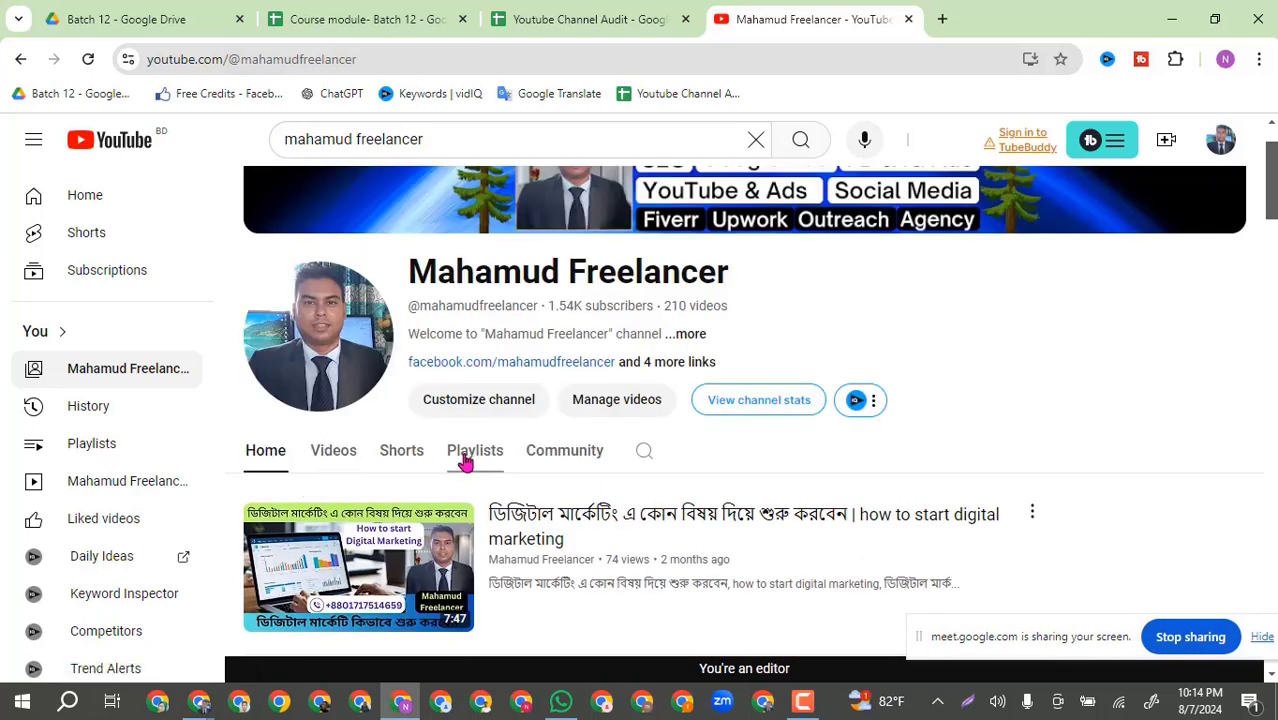
scroll(322, 484, down, 2)
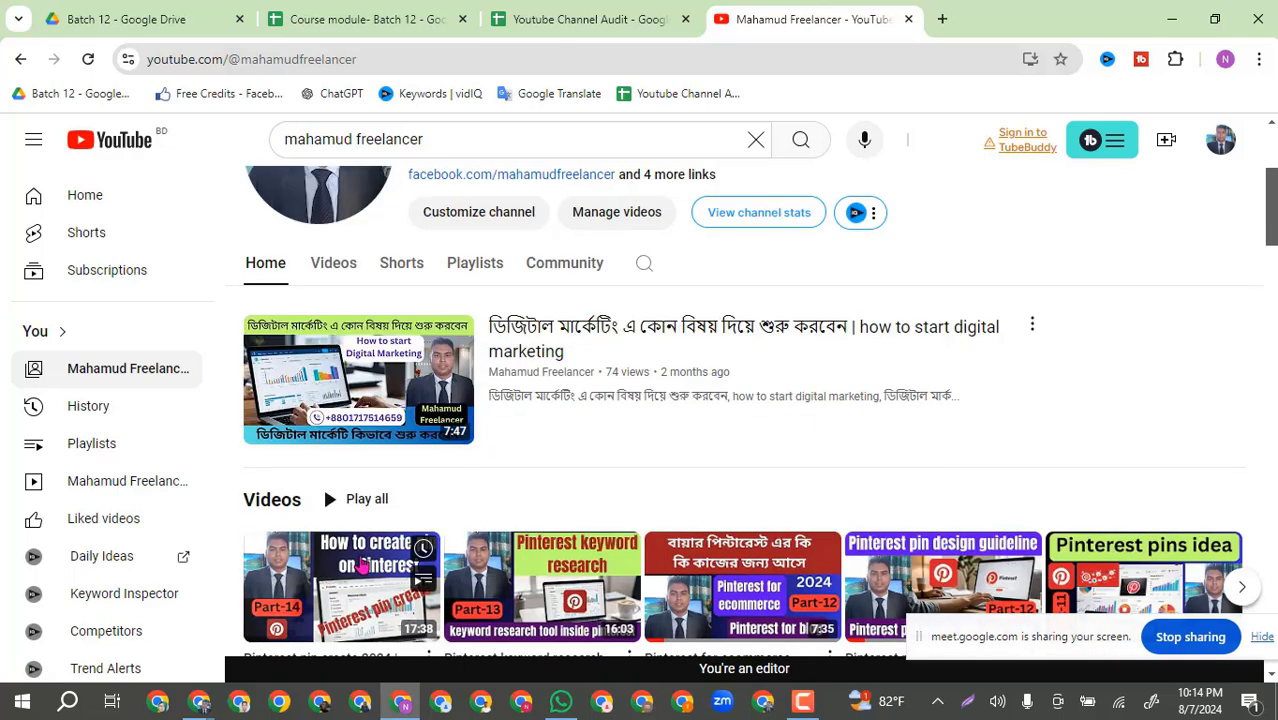
right_click(359, 566)
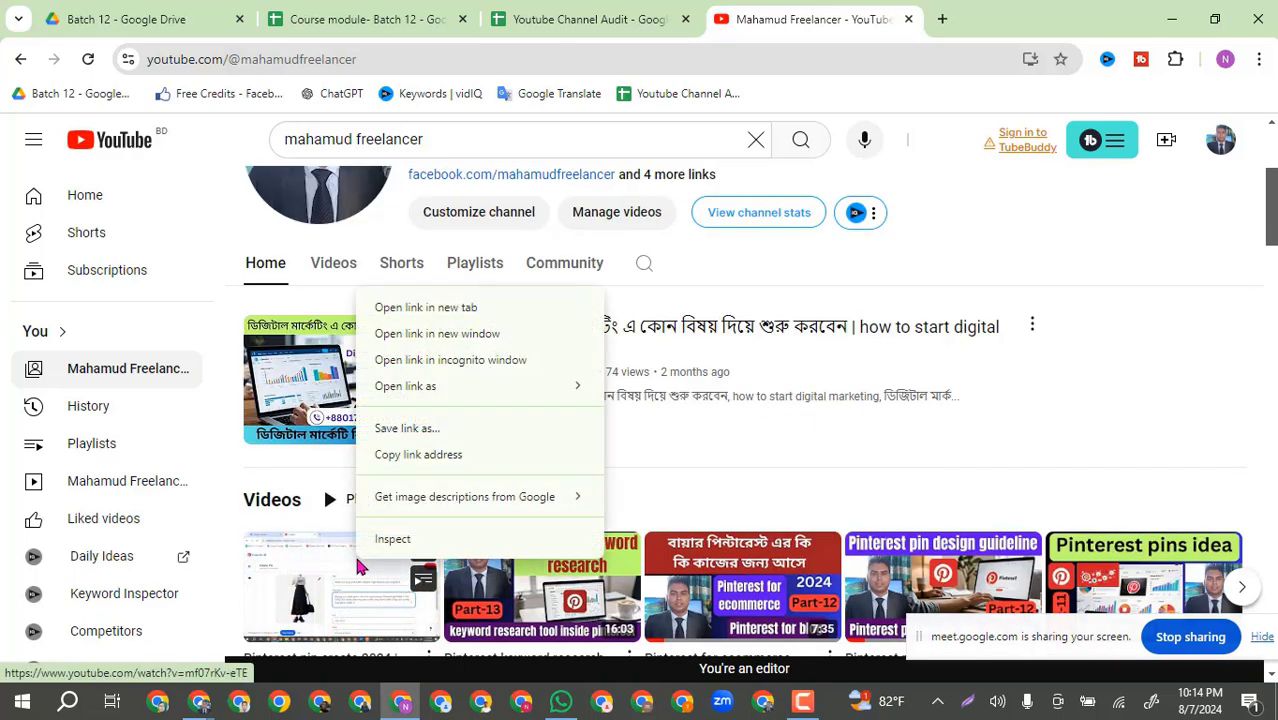
click(414, 307)
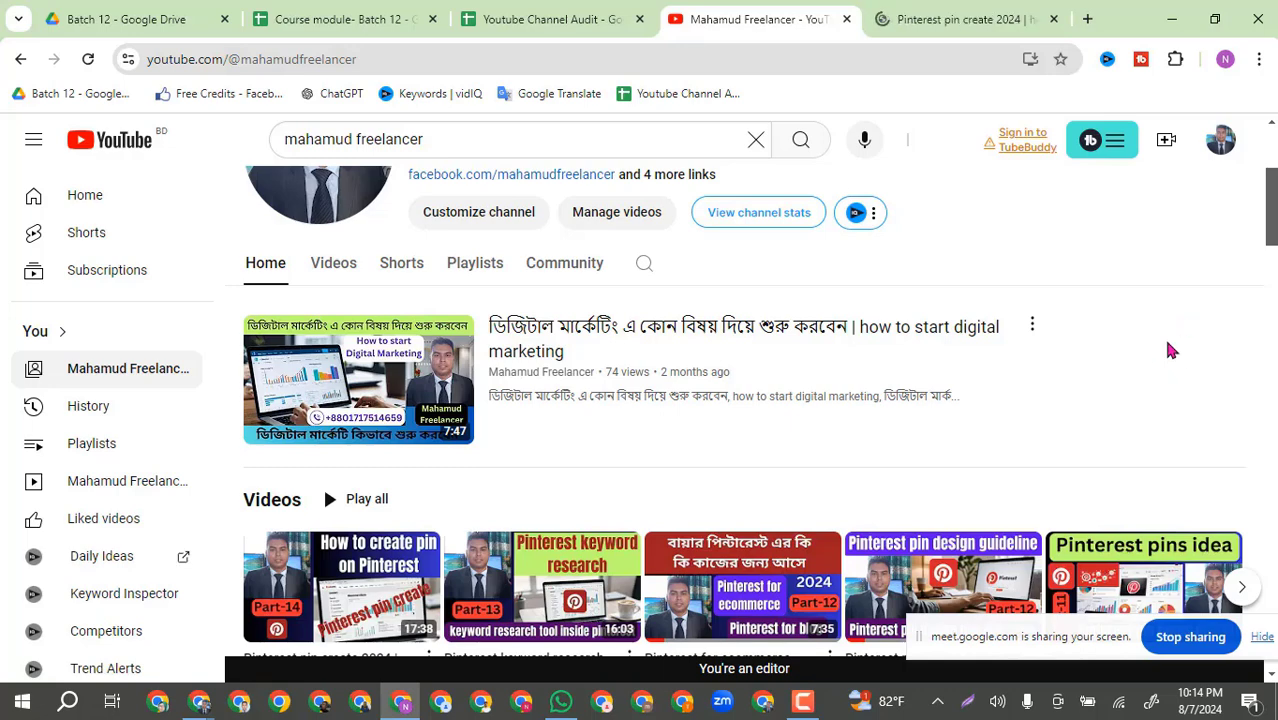
click(930, 19)
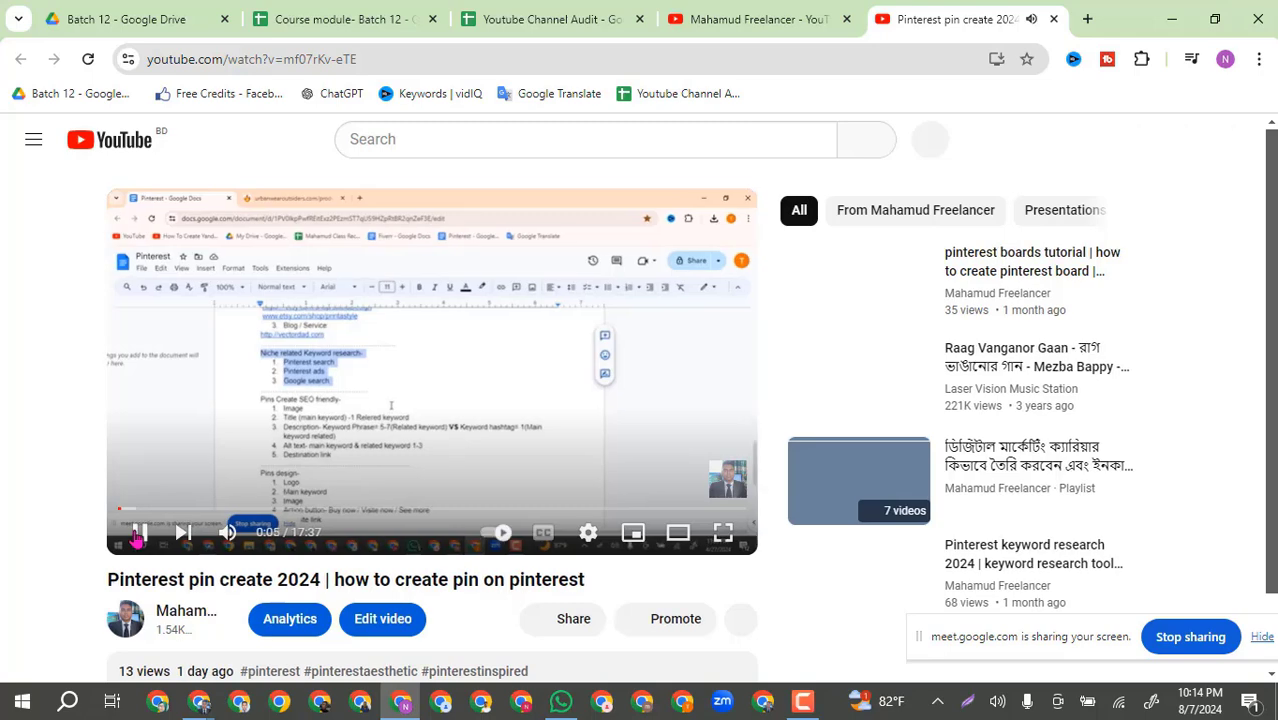
Step: Pause the "Pinterest pin create 2024" video and look over the rest of its page
click(140, 532)
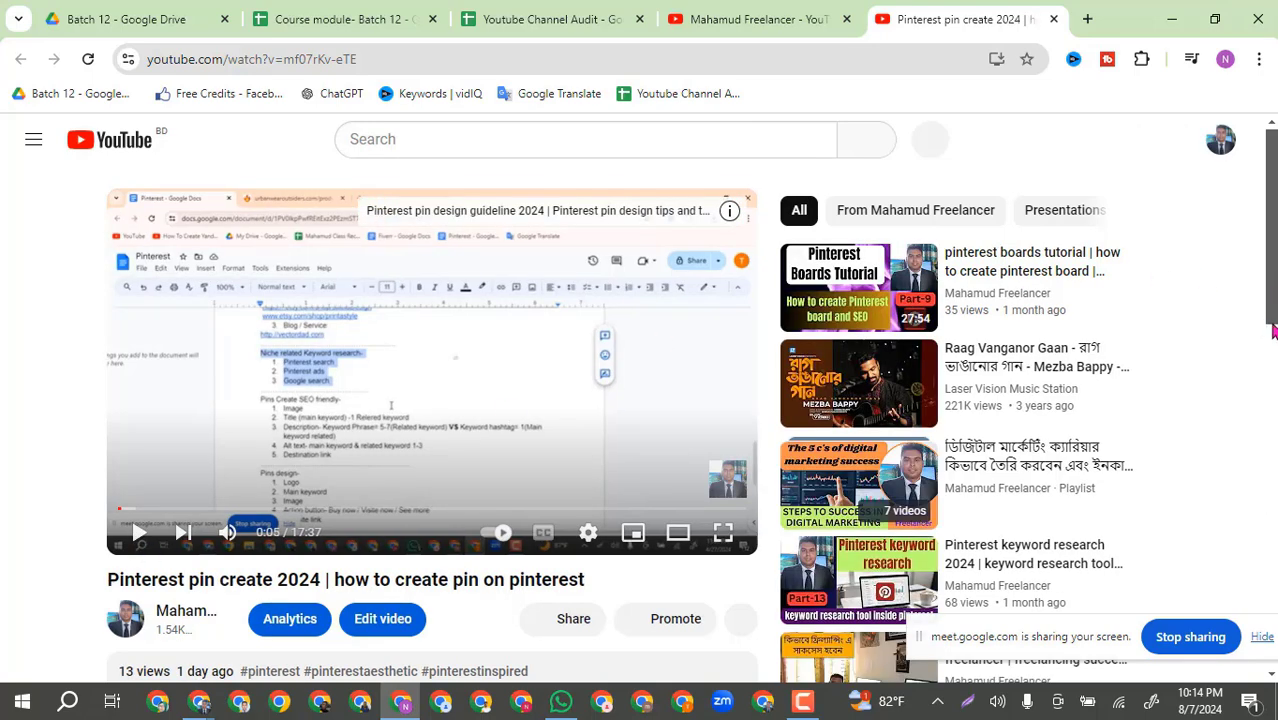
scroll(1065, 450, down, 4)
scroll(1065, 450, down, 2)
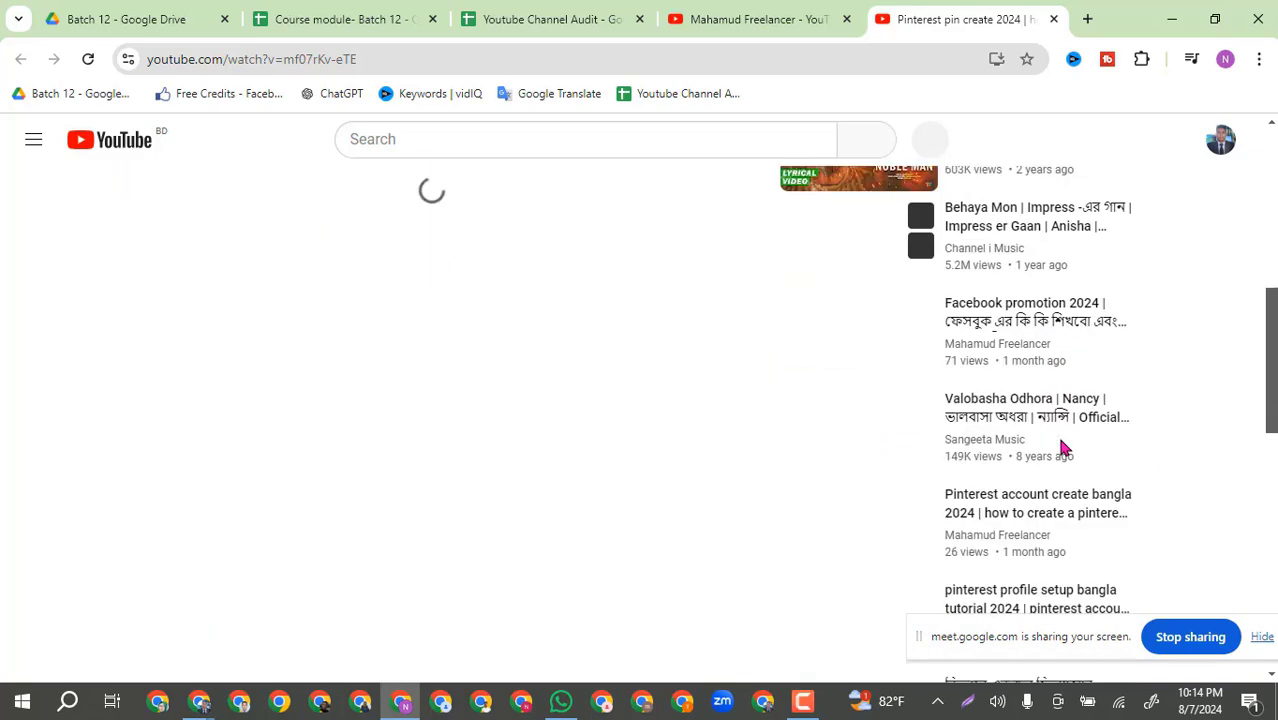
scroll(1063, 445, up, 6)
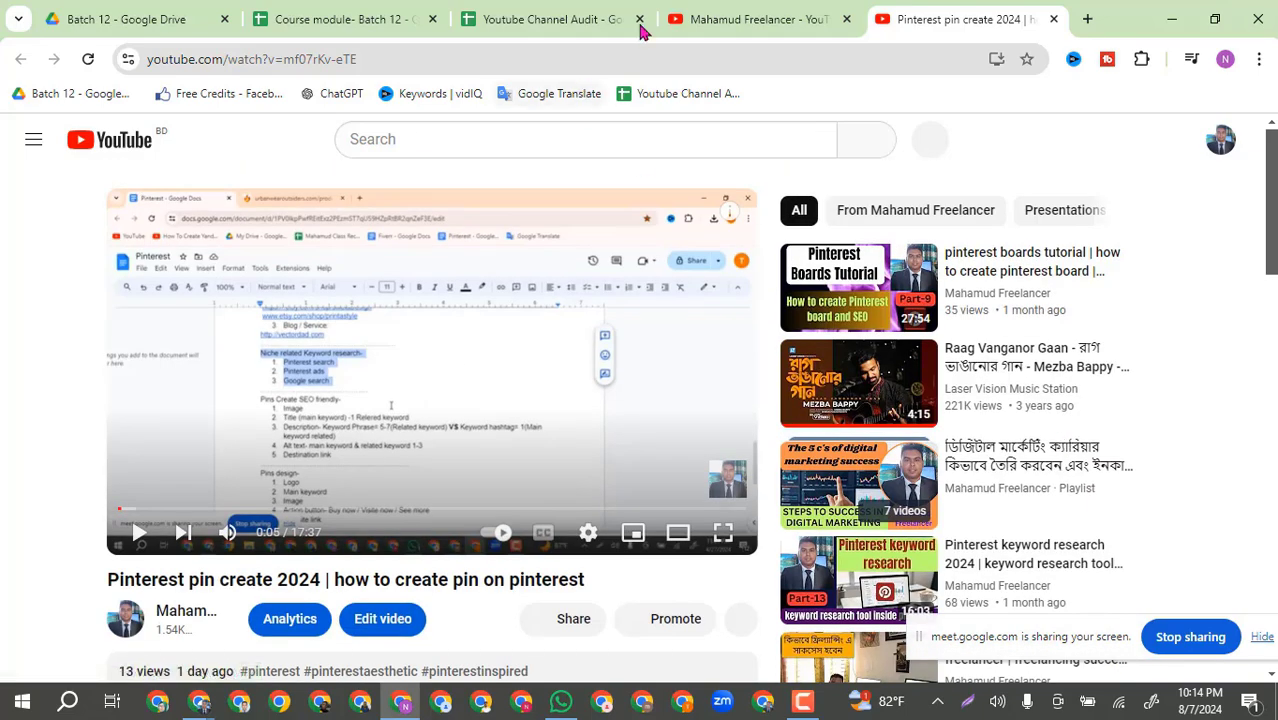
Step: Open the vidIQ Keywords page in a new tab, then return to the video and highlight "Pinterest pin create 2024" in its title
click(1087, 19)
click(410, 93)
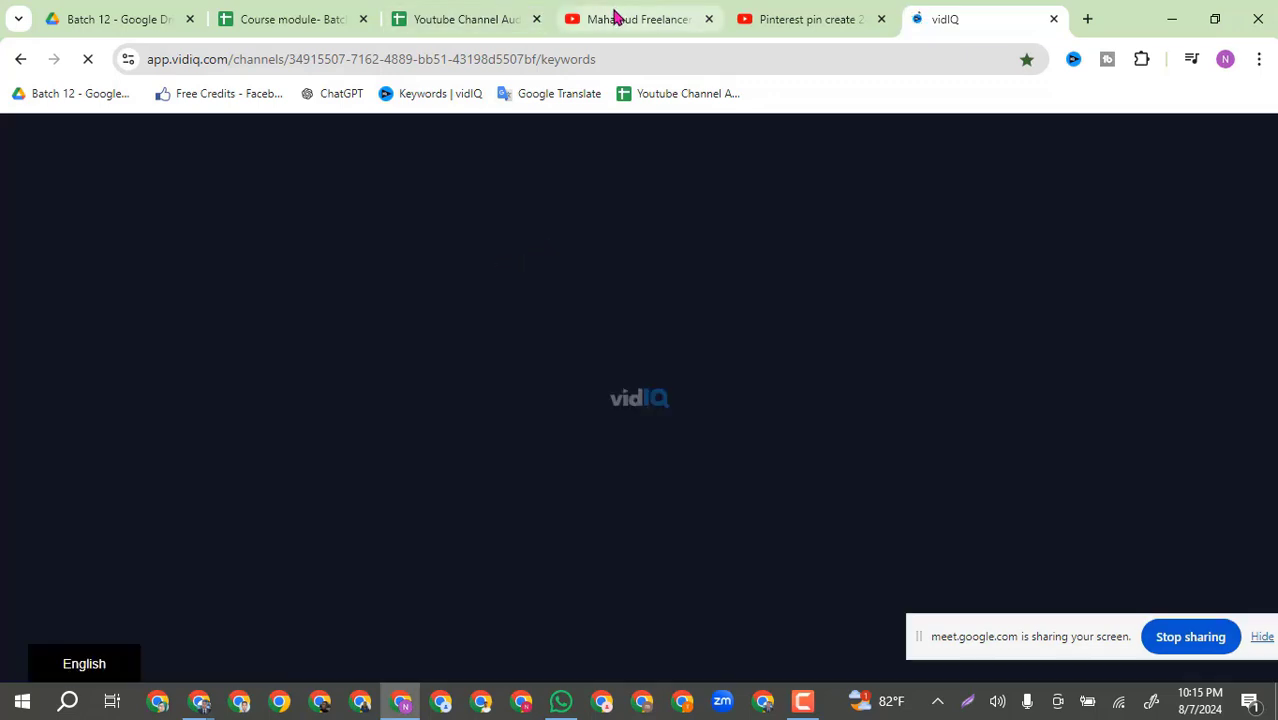
click(825, 20)
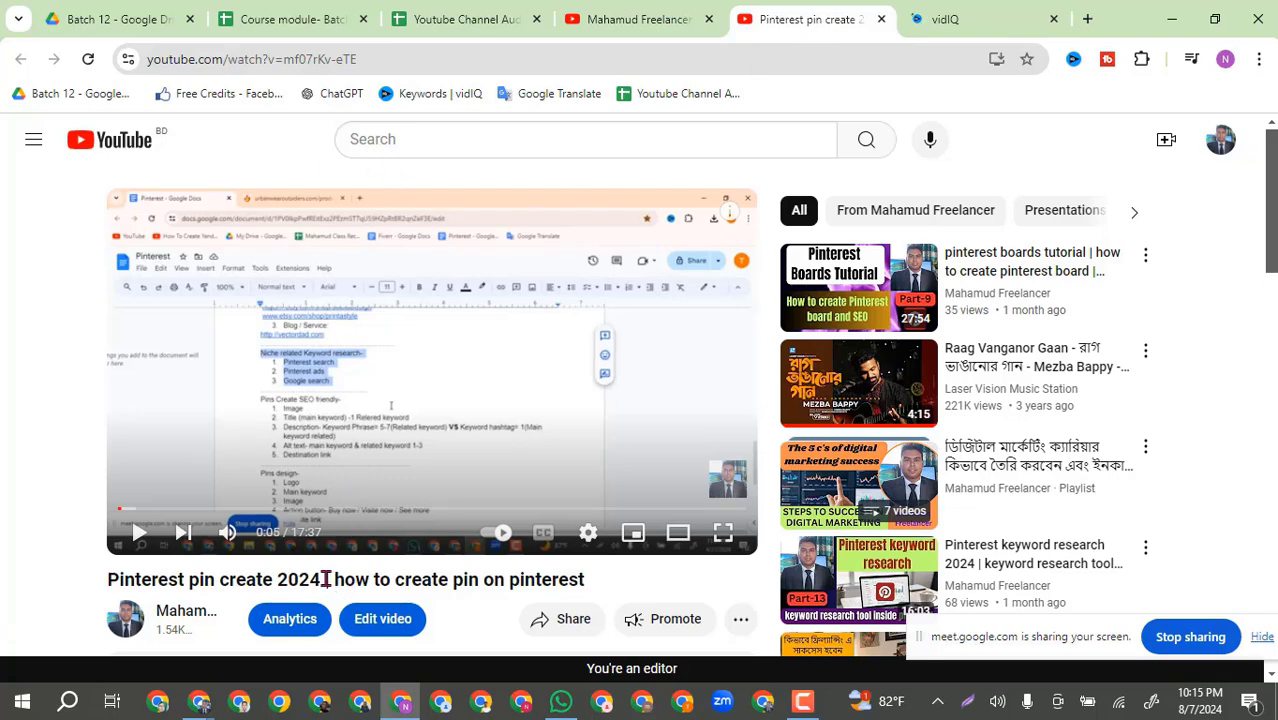
drag(325, 579, 105, 578)
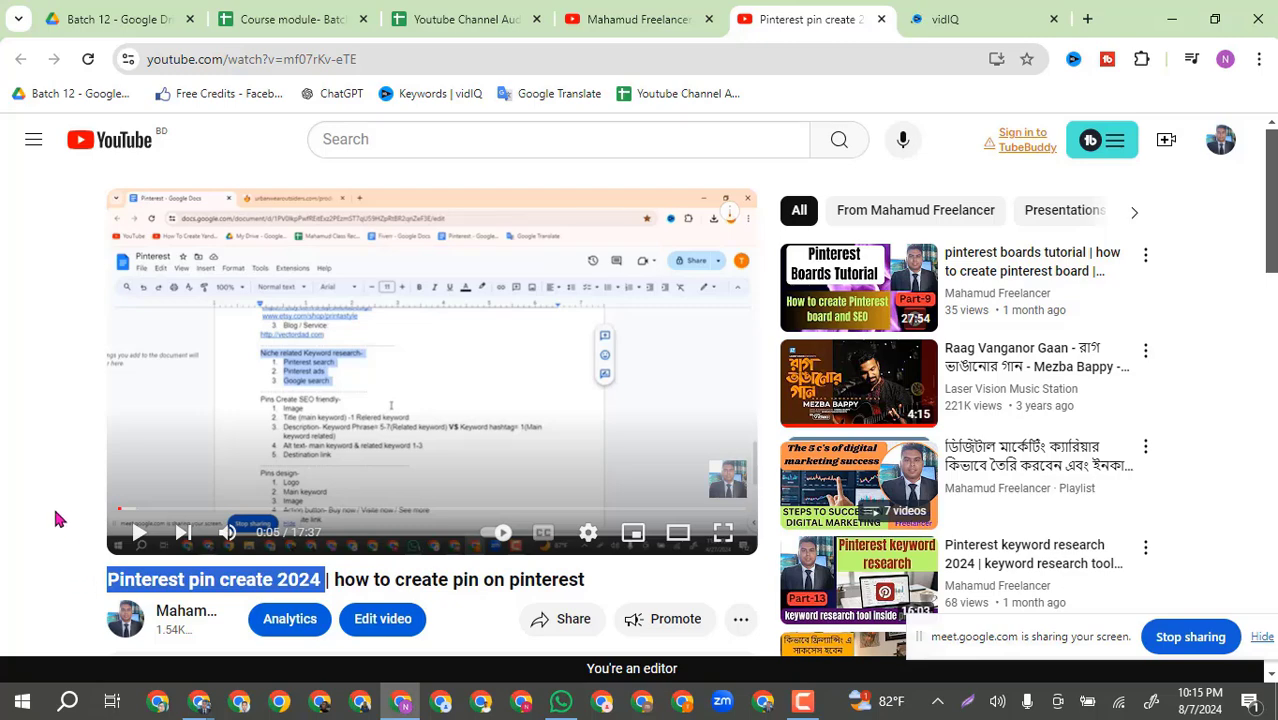
Step: Check the Channel Keyword row in the Youtube Channel Audit sheet and whether the vidIQ data has loaded
click(449, 17)
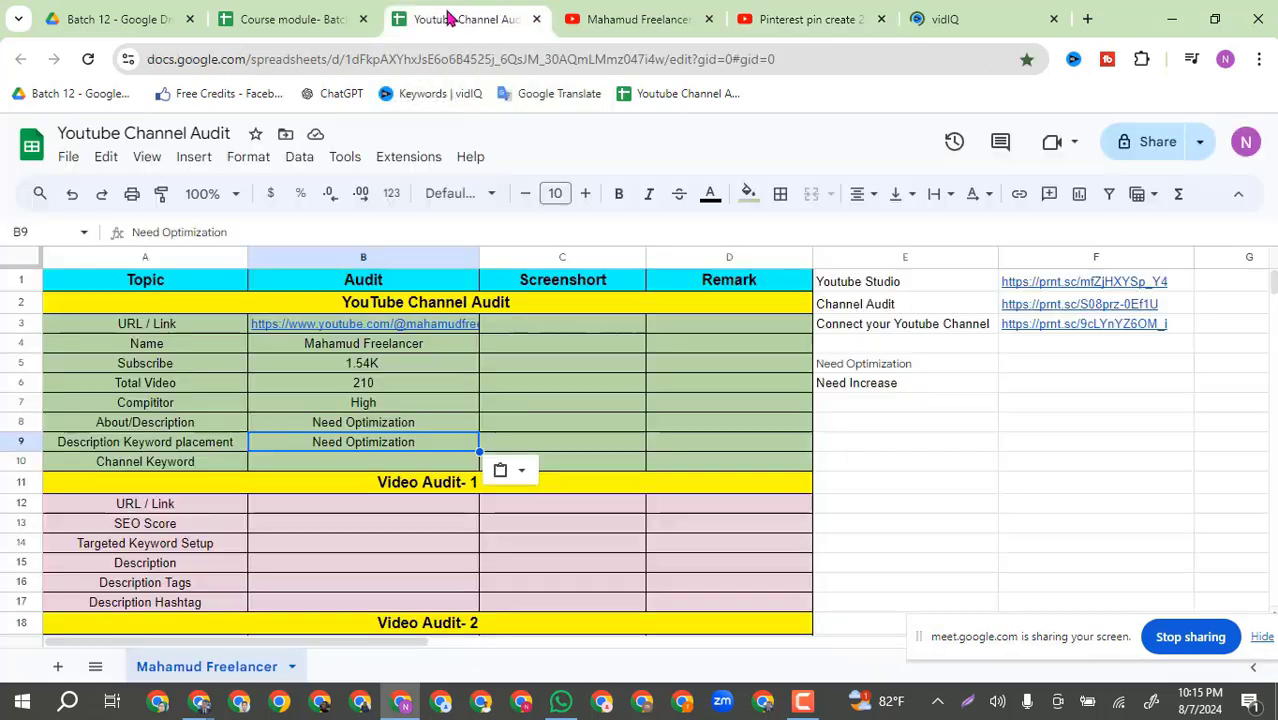
click(985, 15)
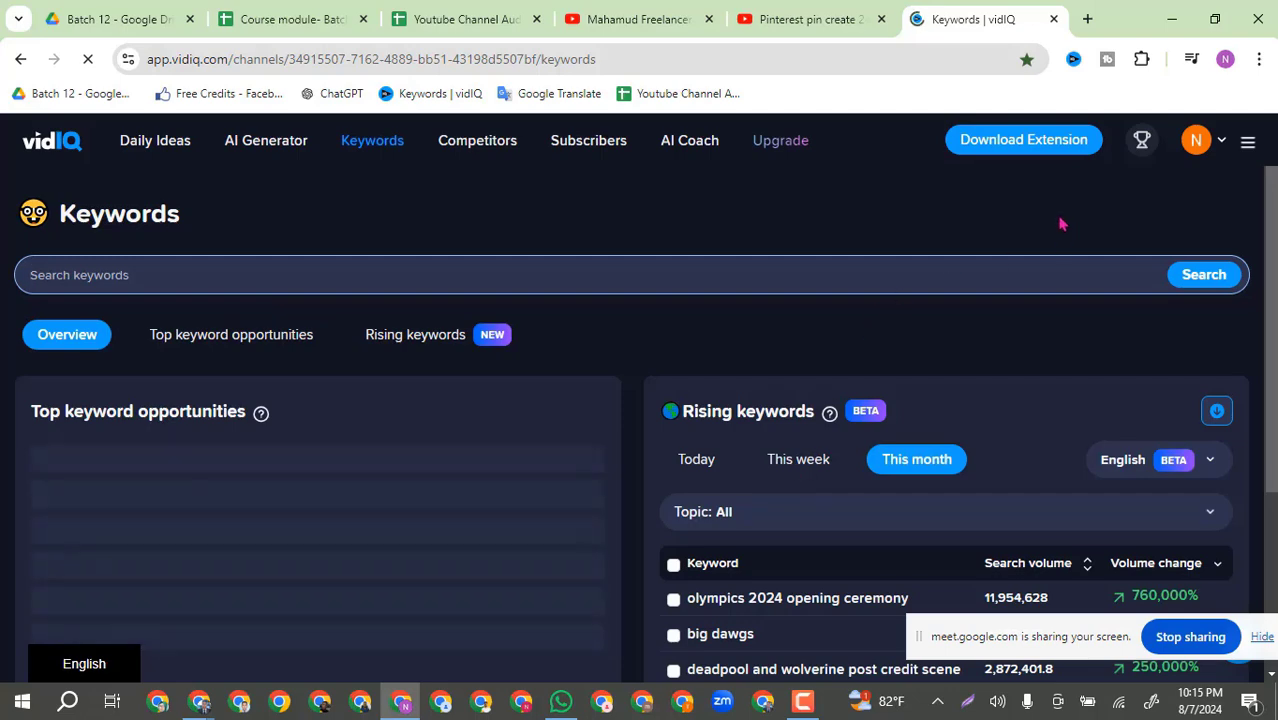
click(807, 20)
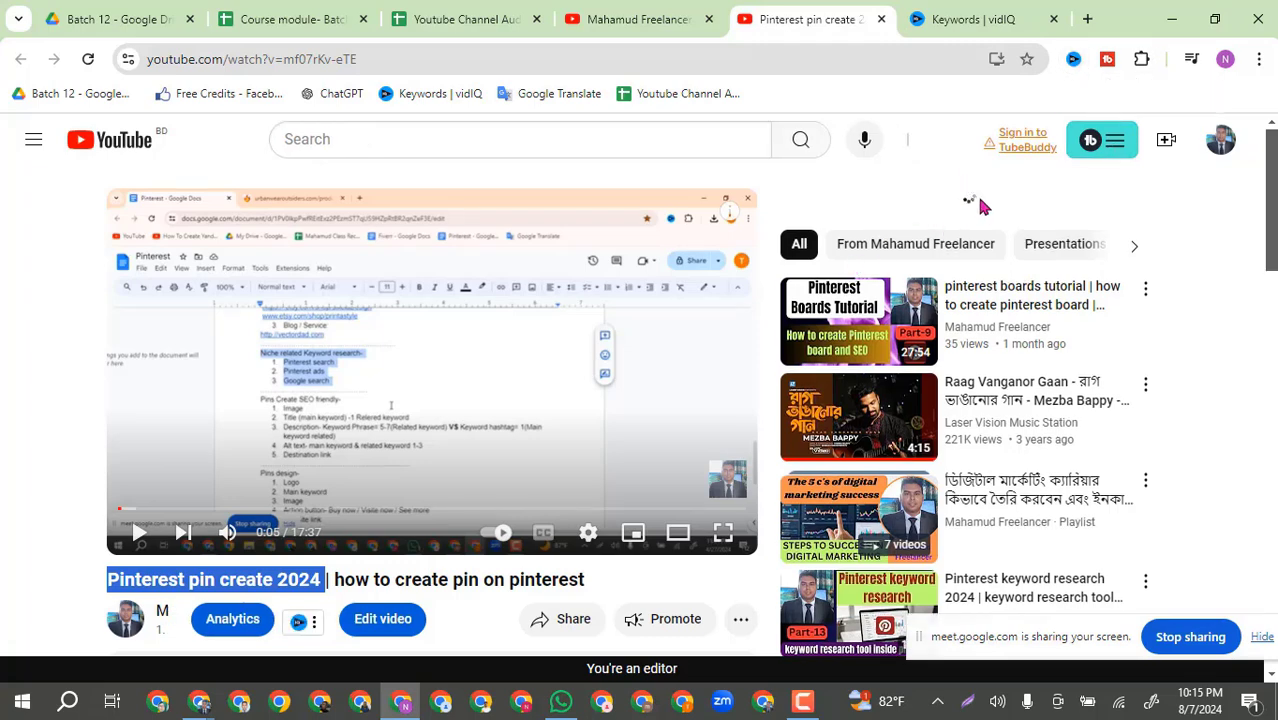
click(640, 19)
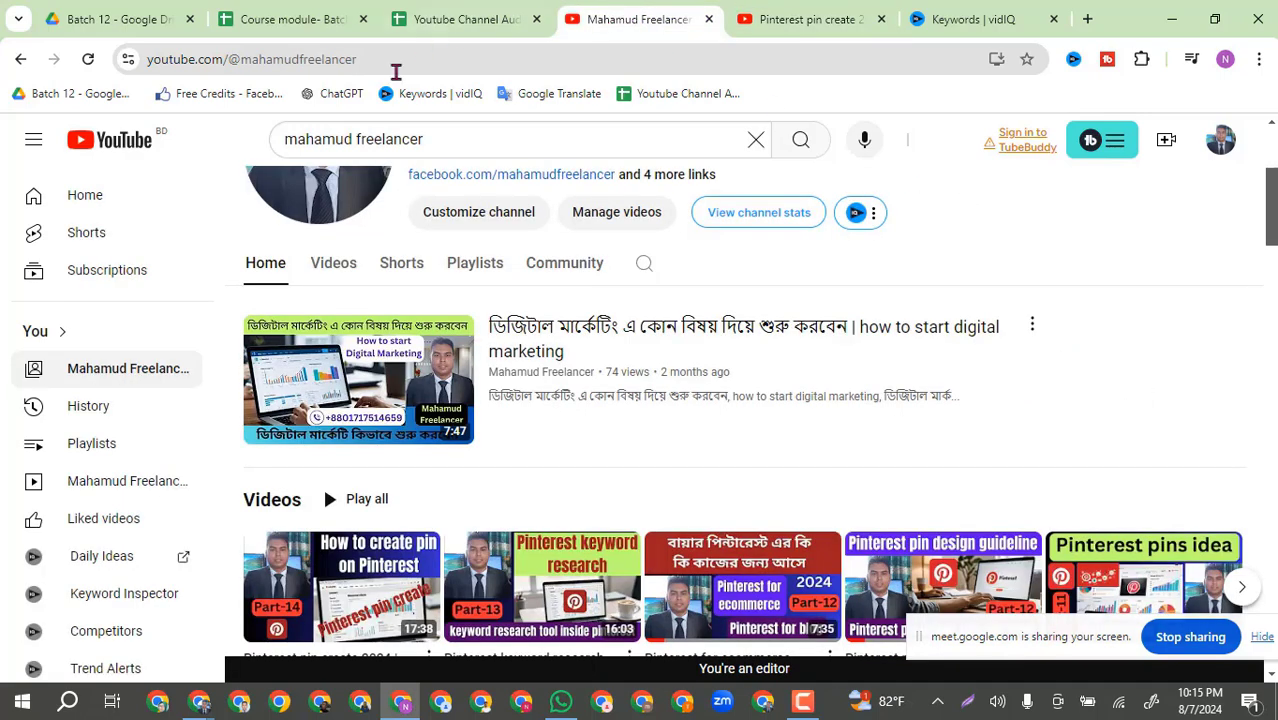
click(410, 20)
click(371, 462)
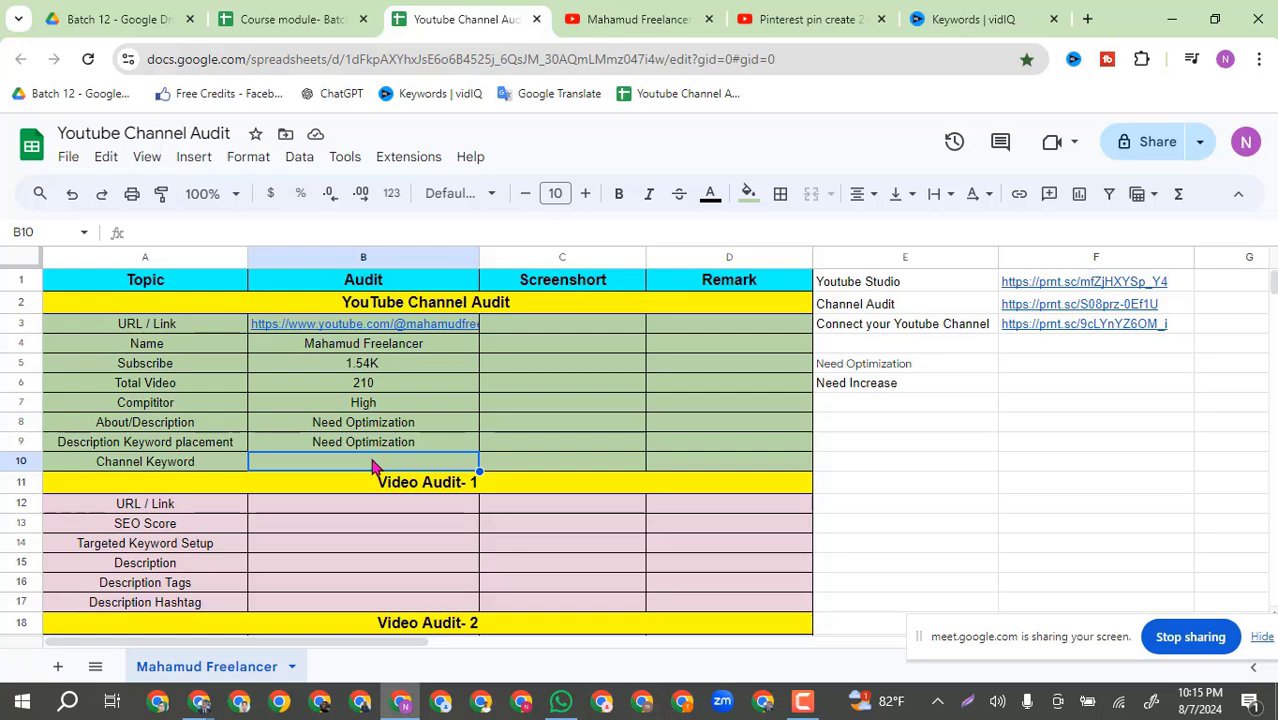
click(935, 17)
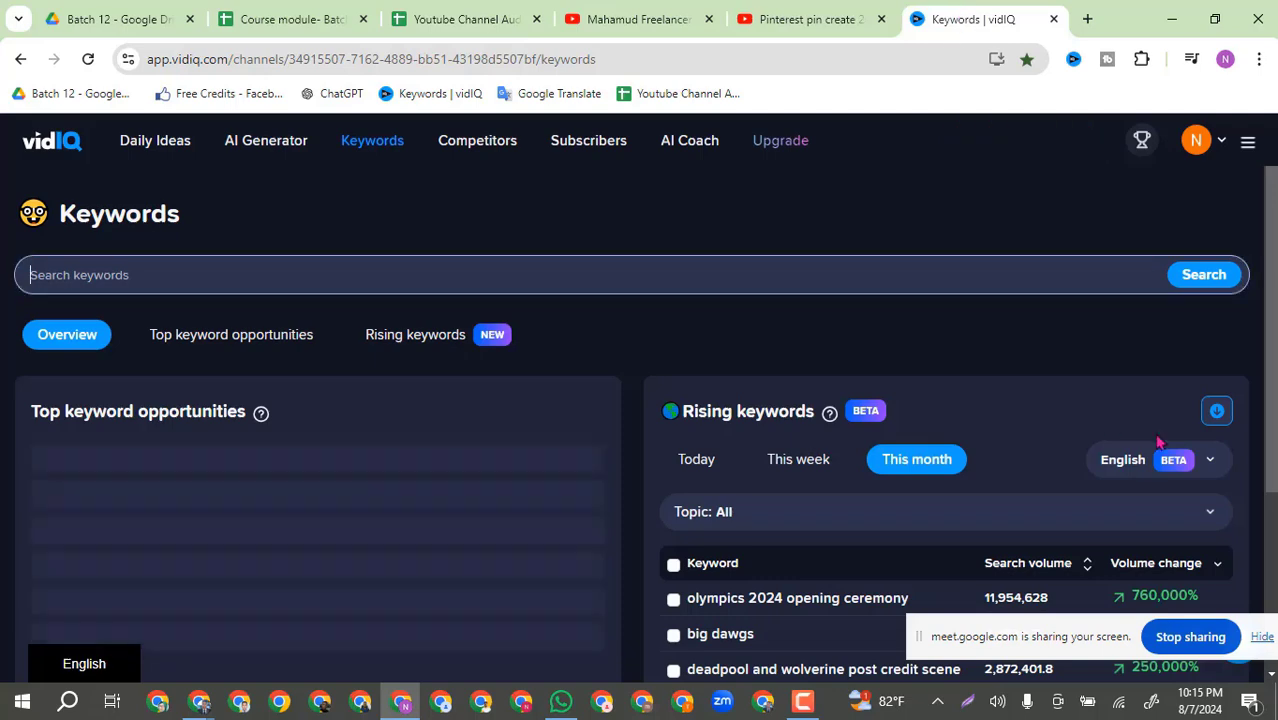
Step: Return to the Pinterest pin video and display the vidIQ Overview beside it
click(816, 20)
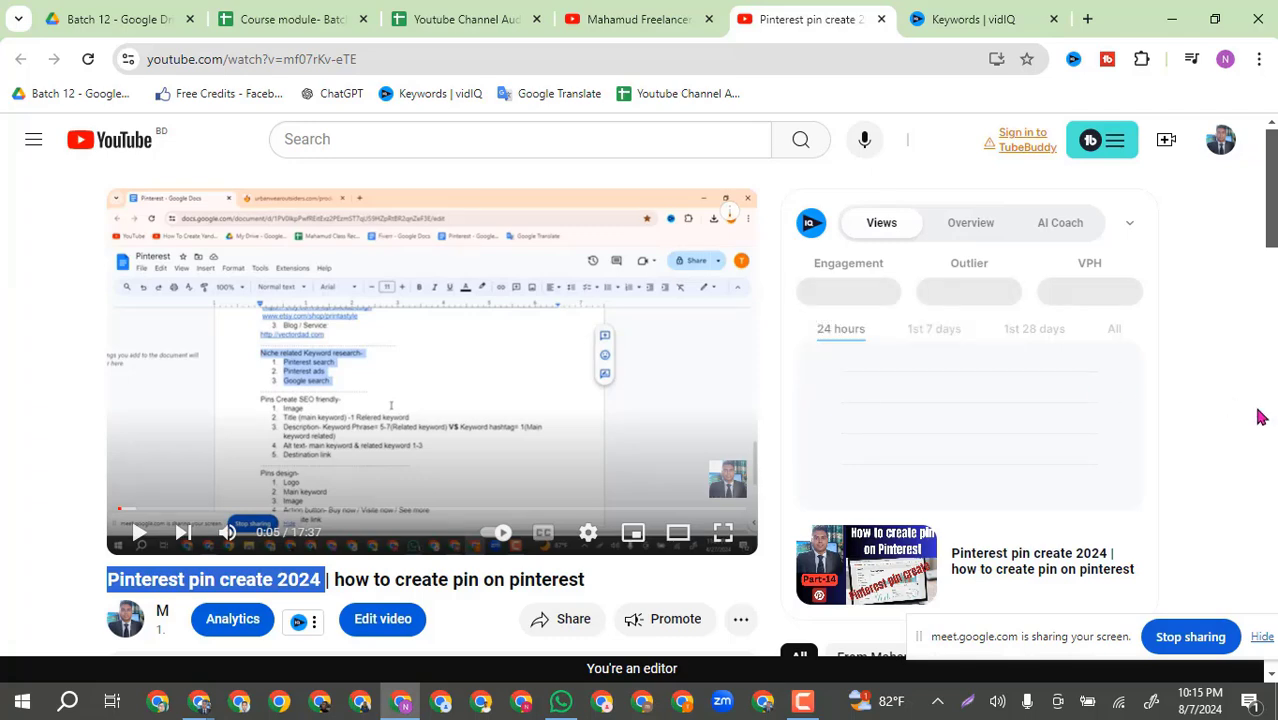
click(975, 222)
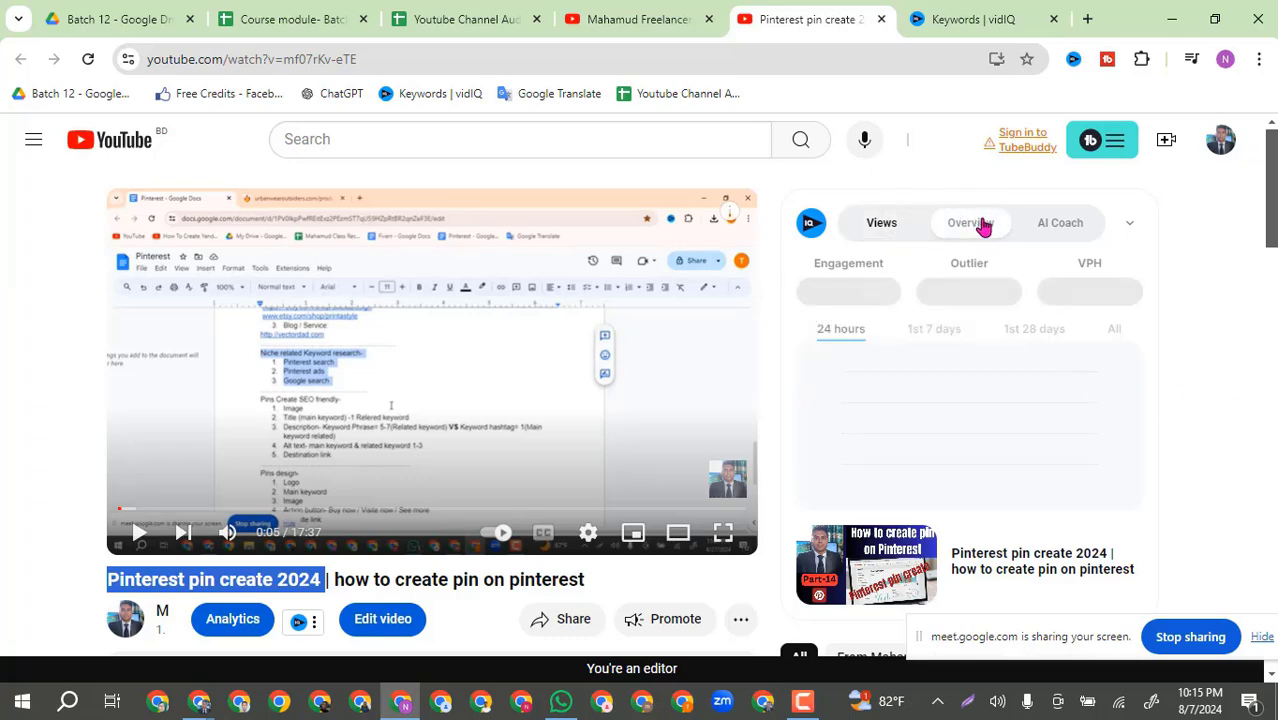
click(982, 224)
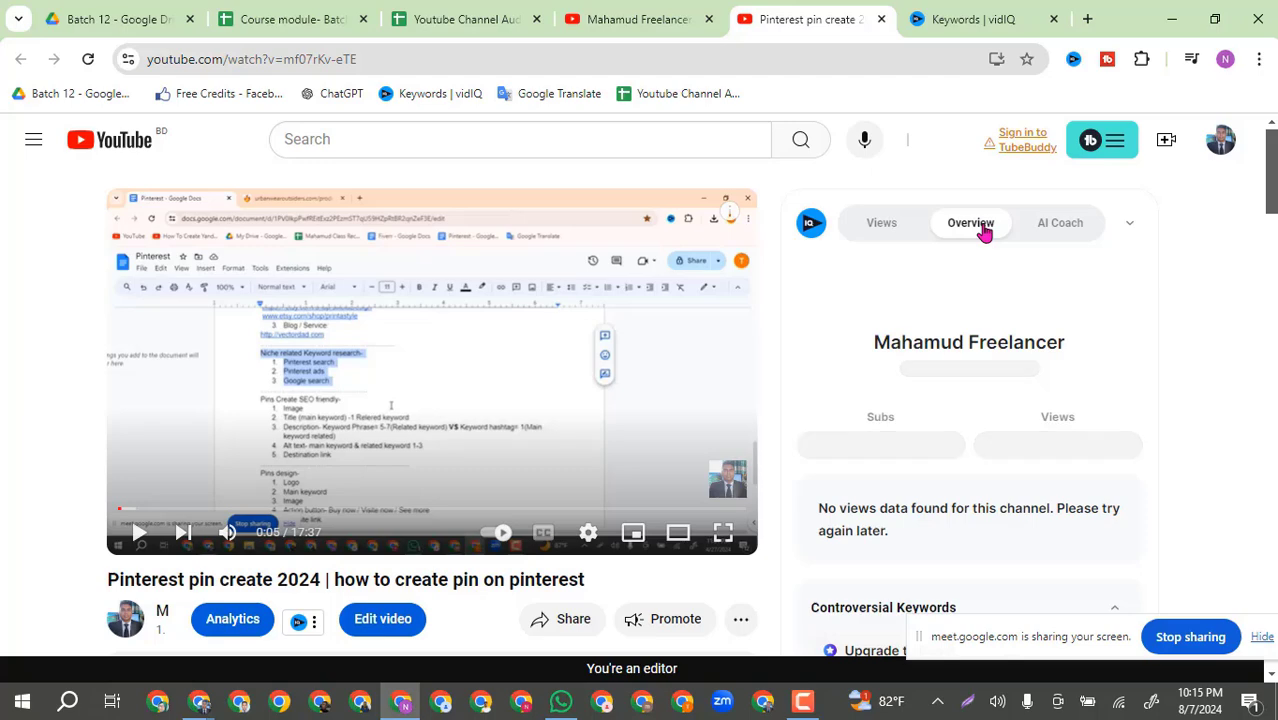
Step: Examine the Channel Tags list in the vidIQ Overview to judge the channel's keywords
scroll(987, 368, down, 2)
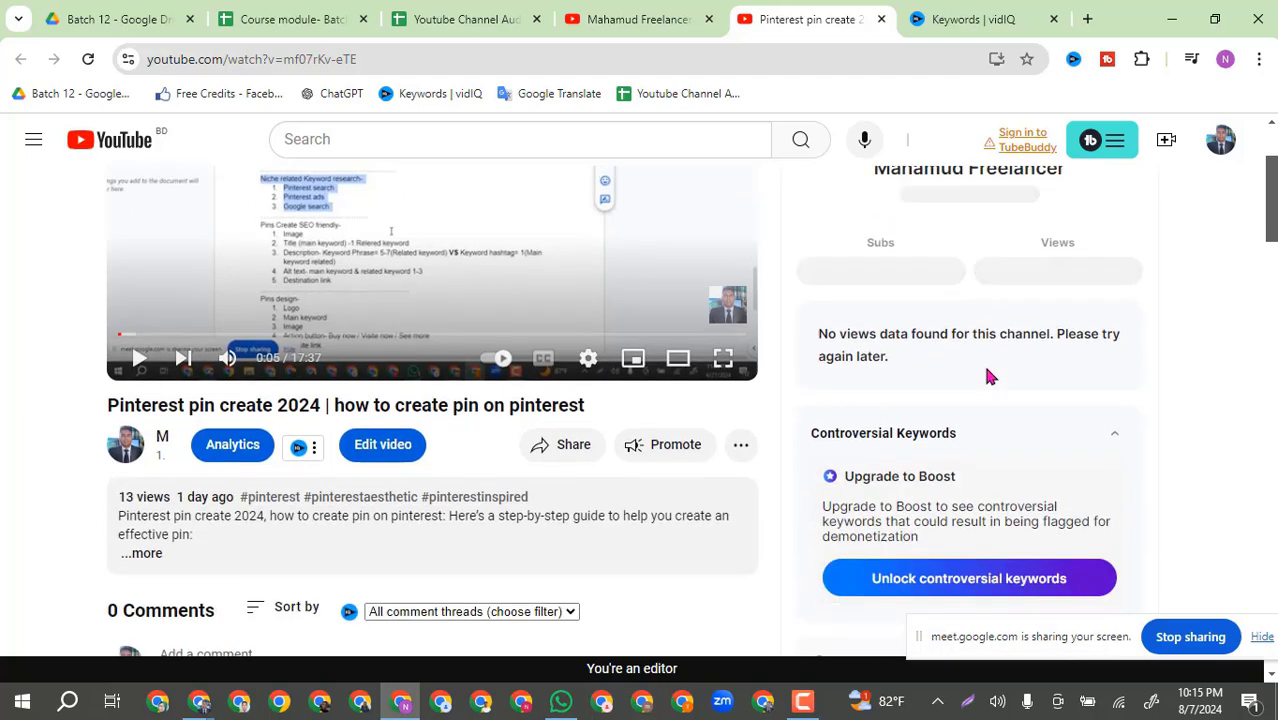
scroll(1041, 428, down, 5)
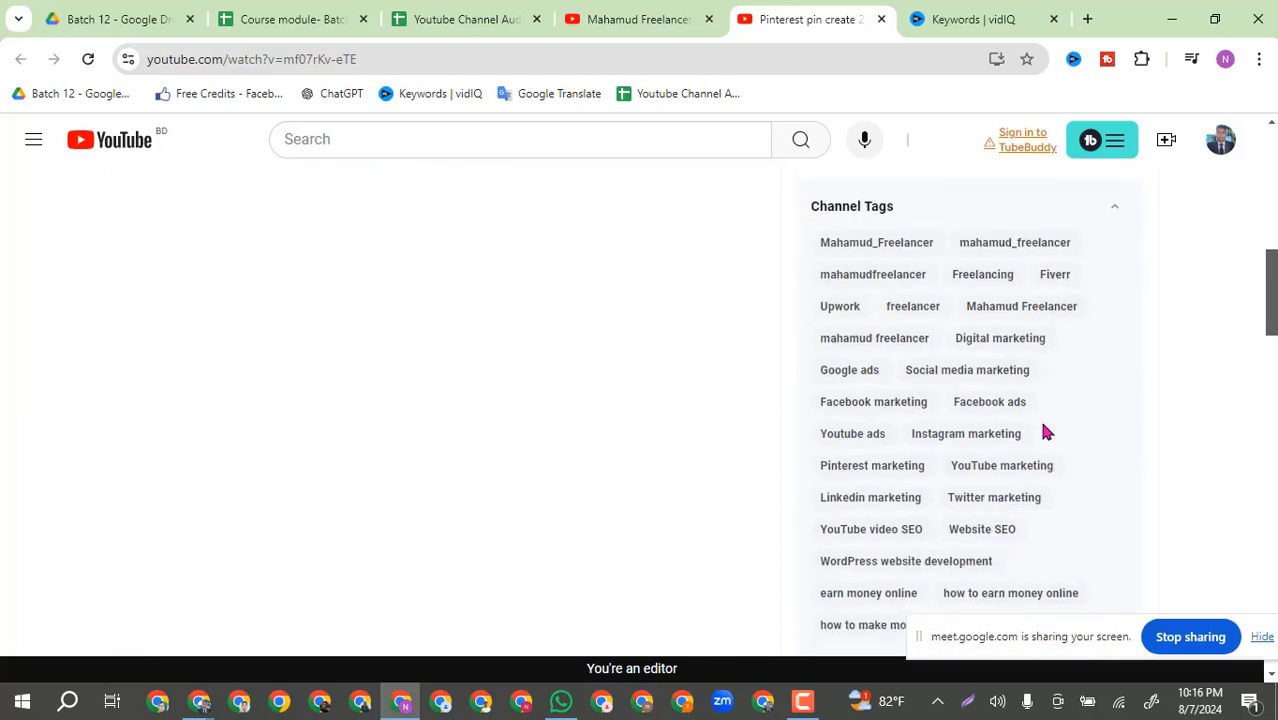
scroll(1044, 428, up, 4)
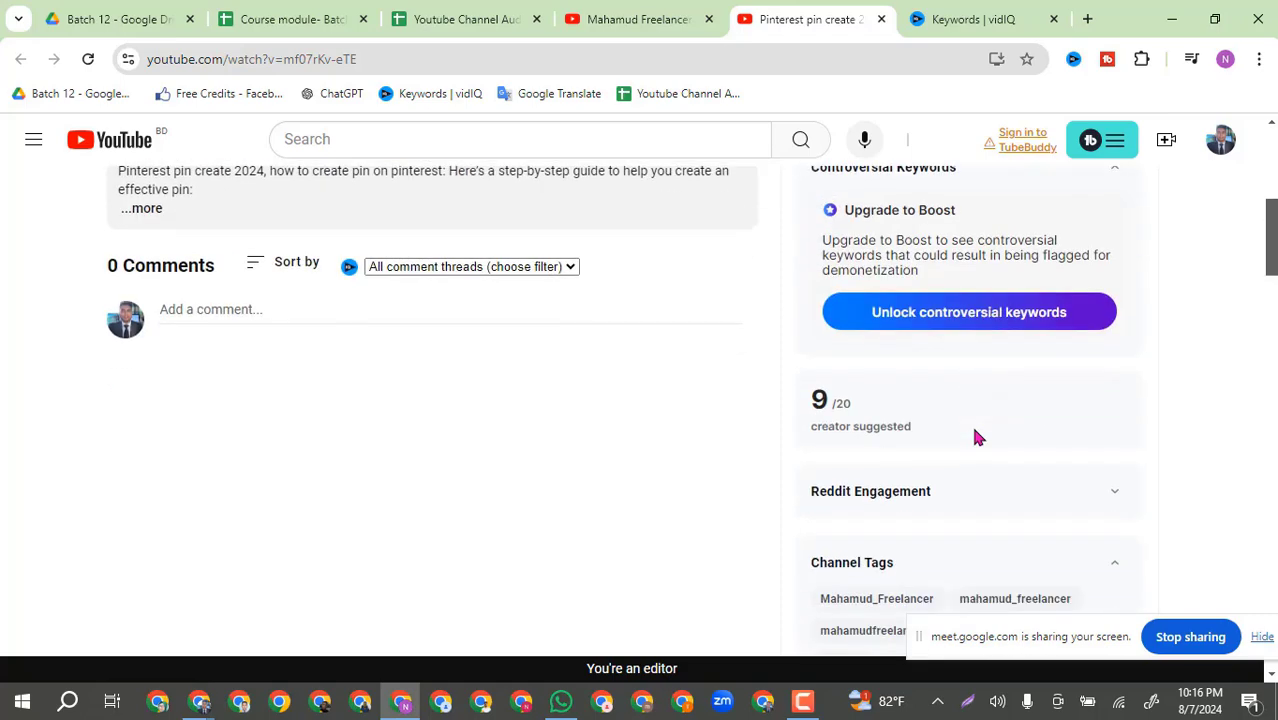
scroll(975, 437, down, 4)
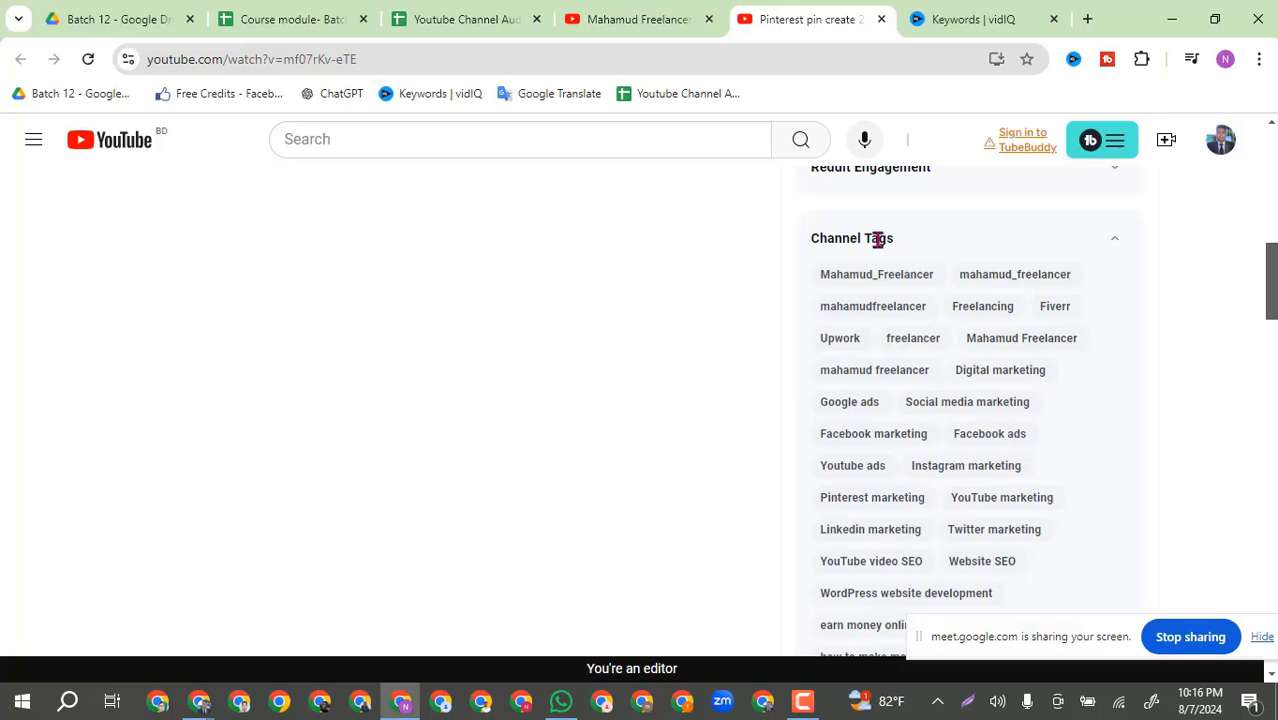
scroll(906, 473, down, 2)
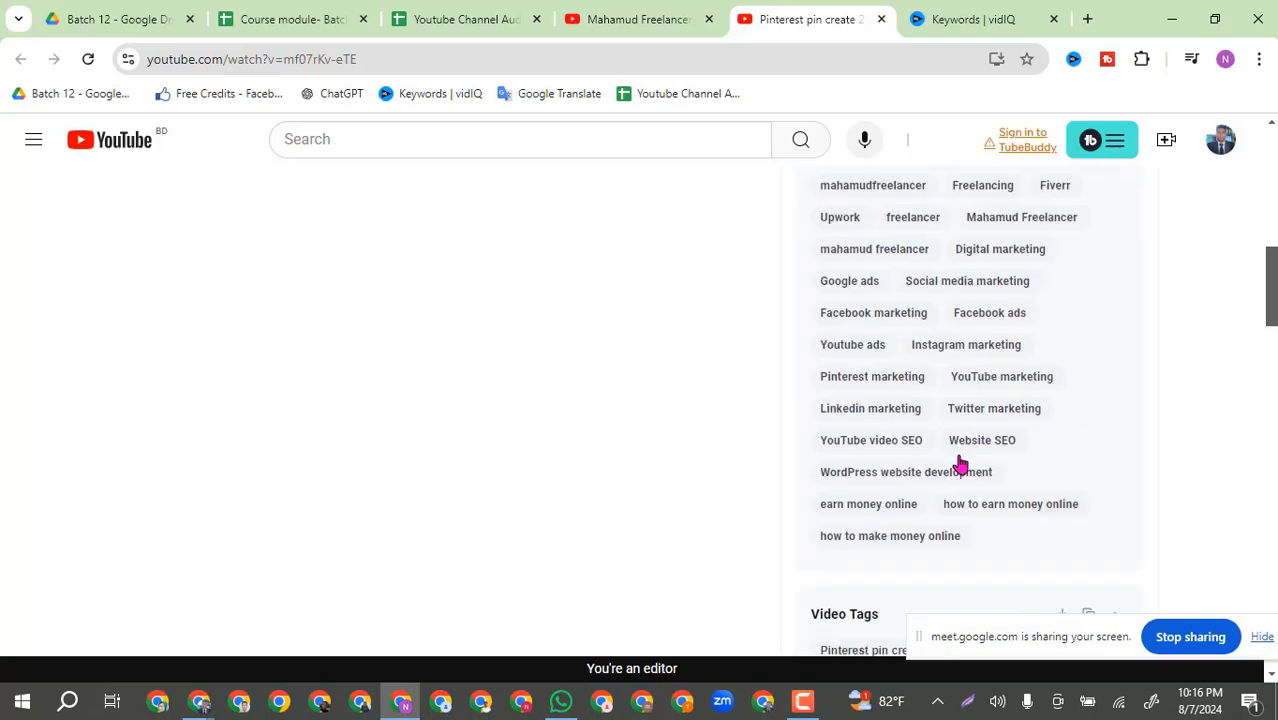
scroll(958, 463, up, 6)
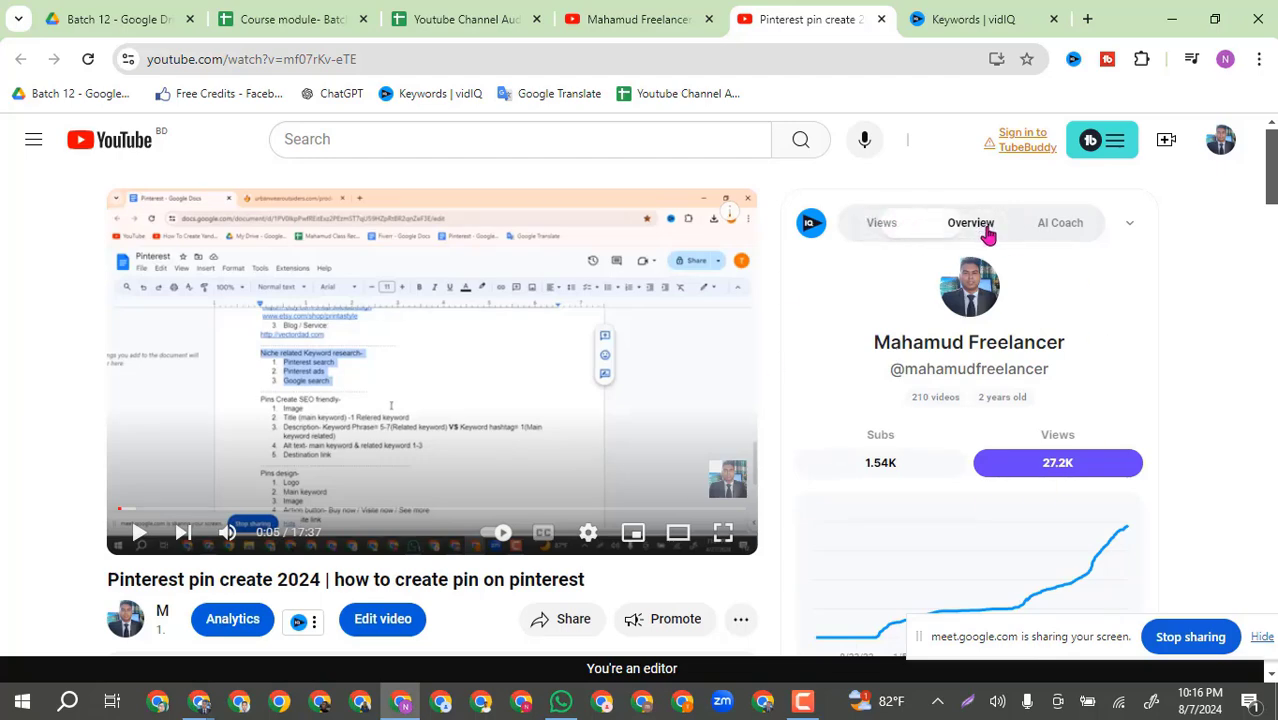
scroll(1027, 374, down, 2)
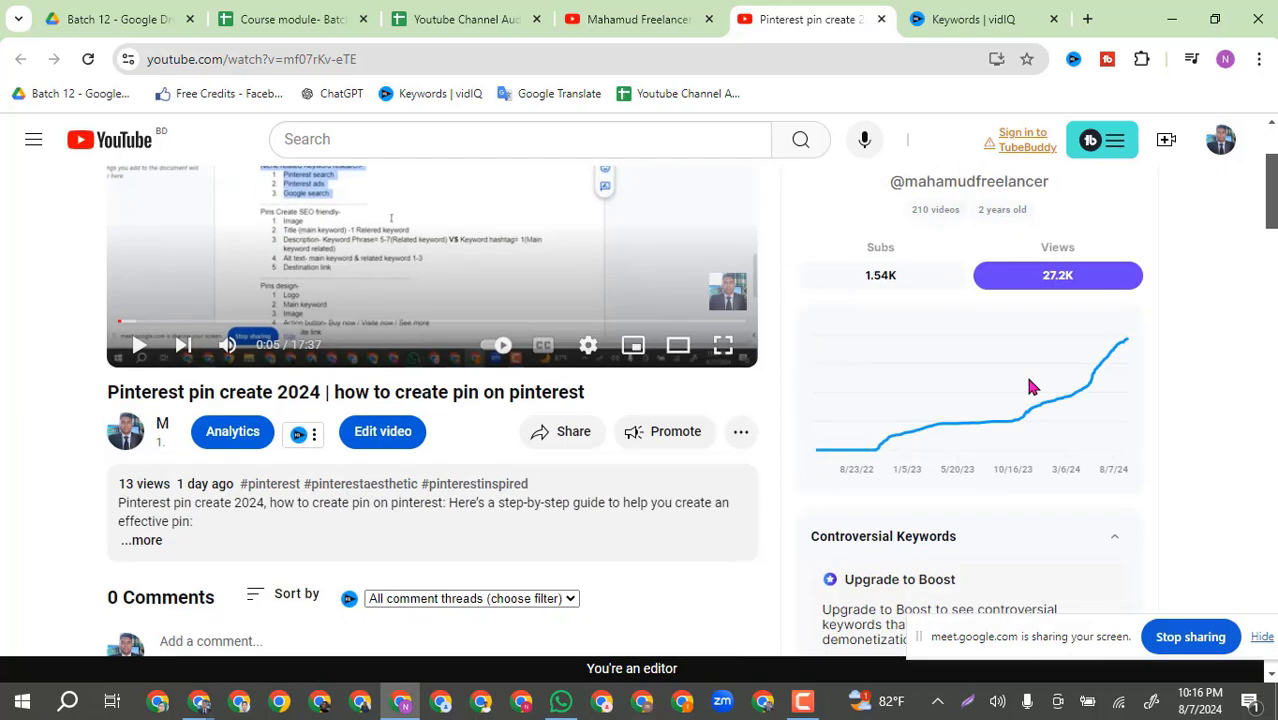
scroll(1030, 384, down, 7)
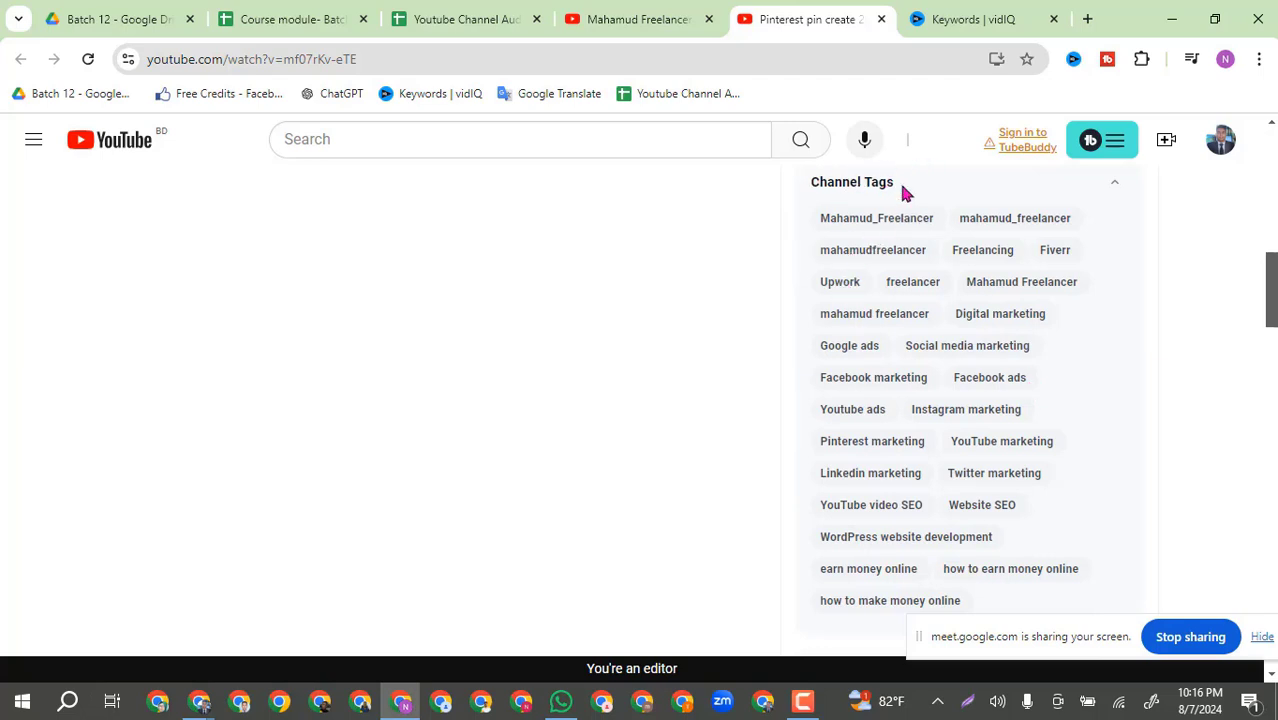
scroll(925, 330, up, 3)
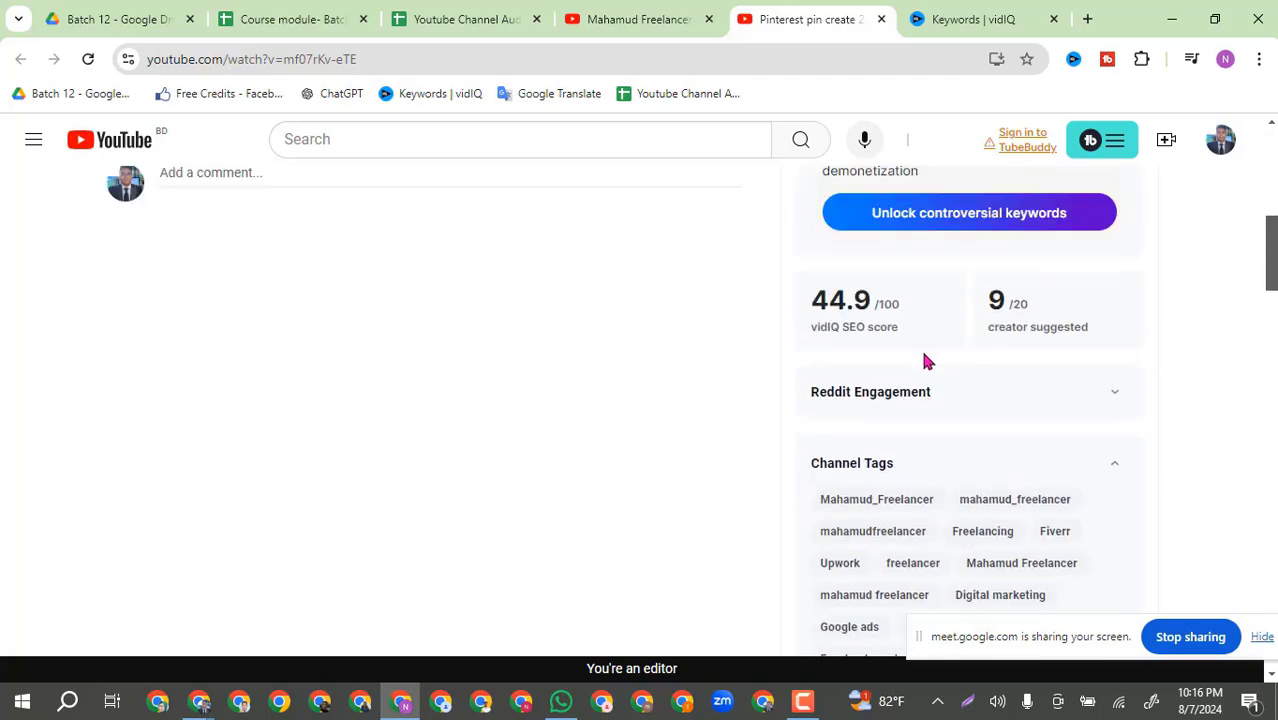
mouse_move(925, 402)
scroll(1100, 440, down, 2)
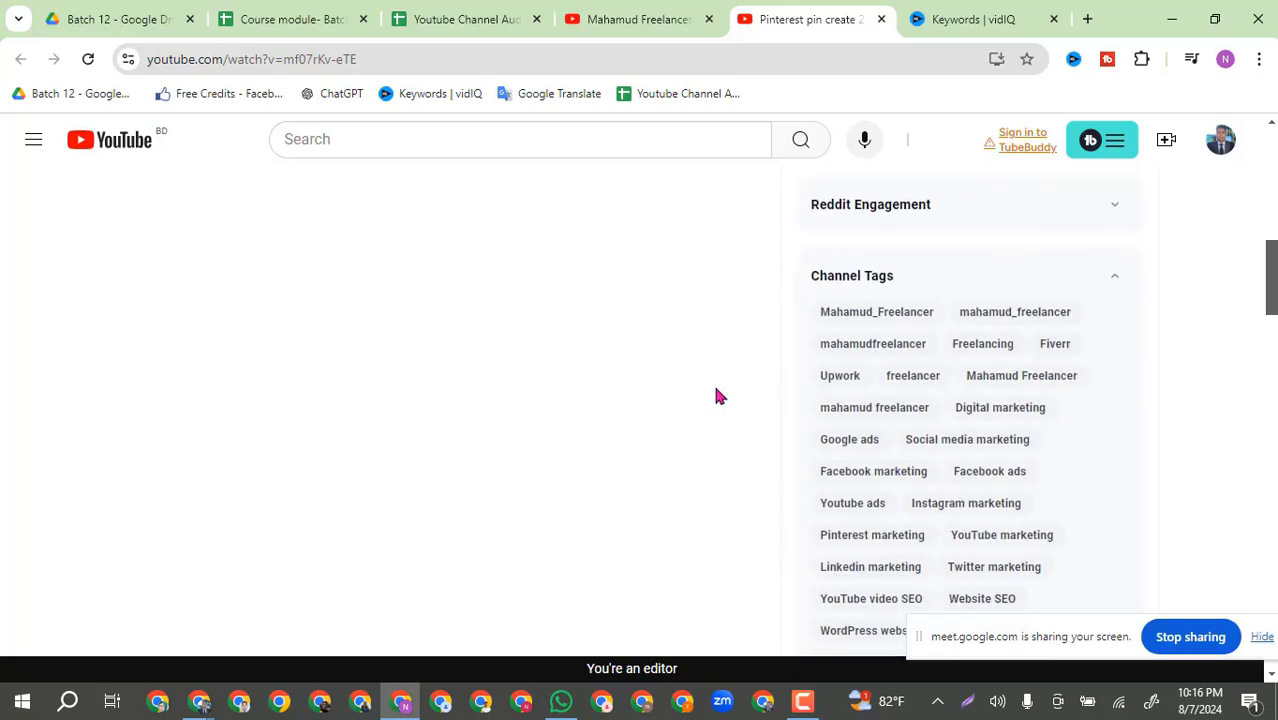
scroll(1043, 420, down, 1)
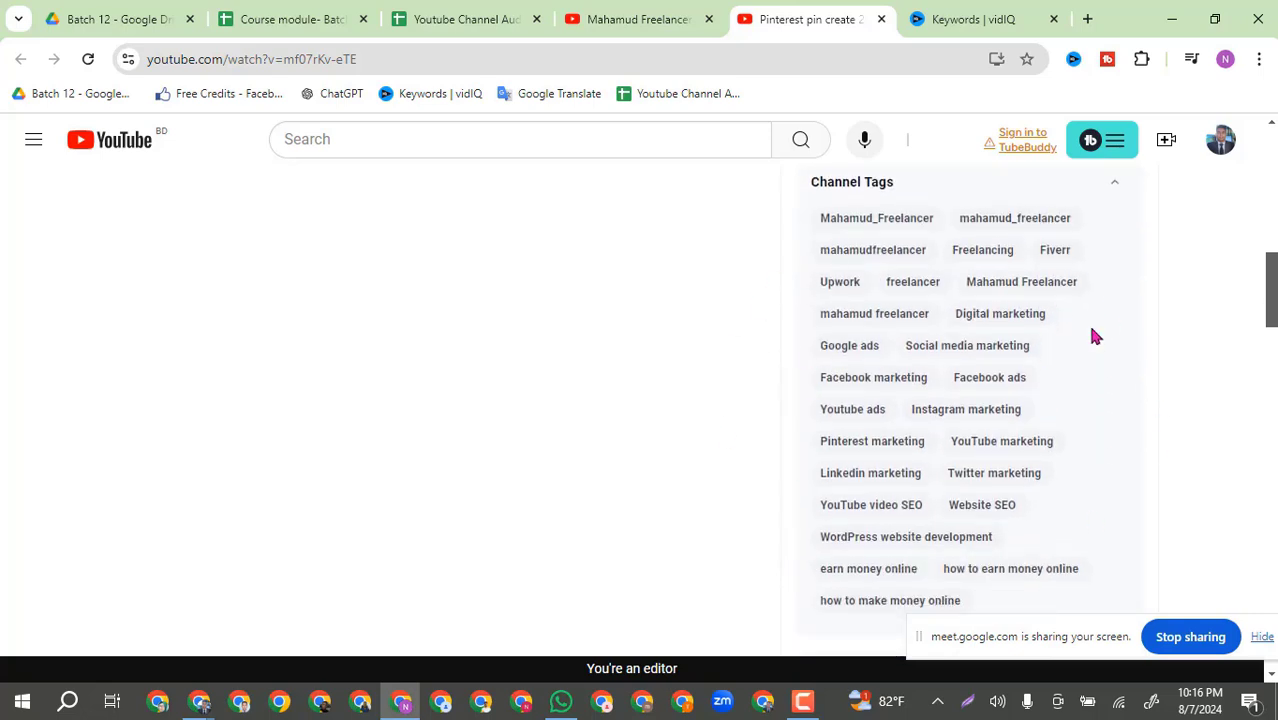
Step: Copy Need Optimization from B9 into the Channel Keyword row's Audit cell B10 of the Youtube Channel Audit sheet
click(480, 18)
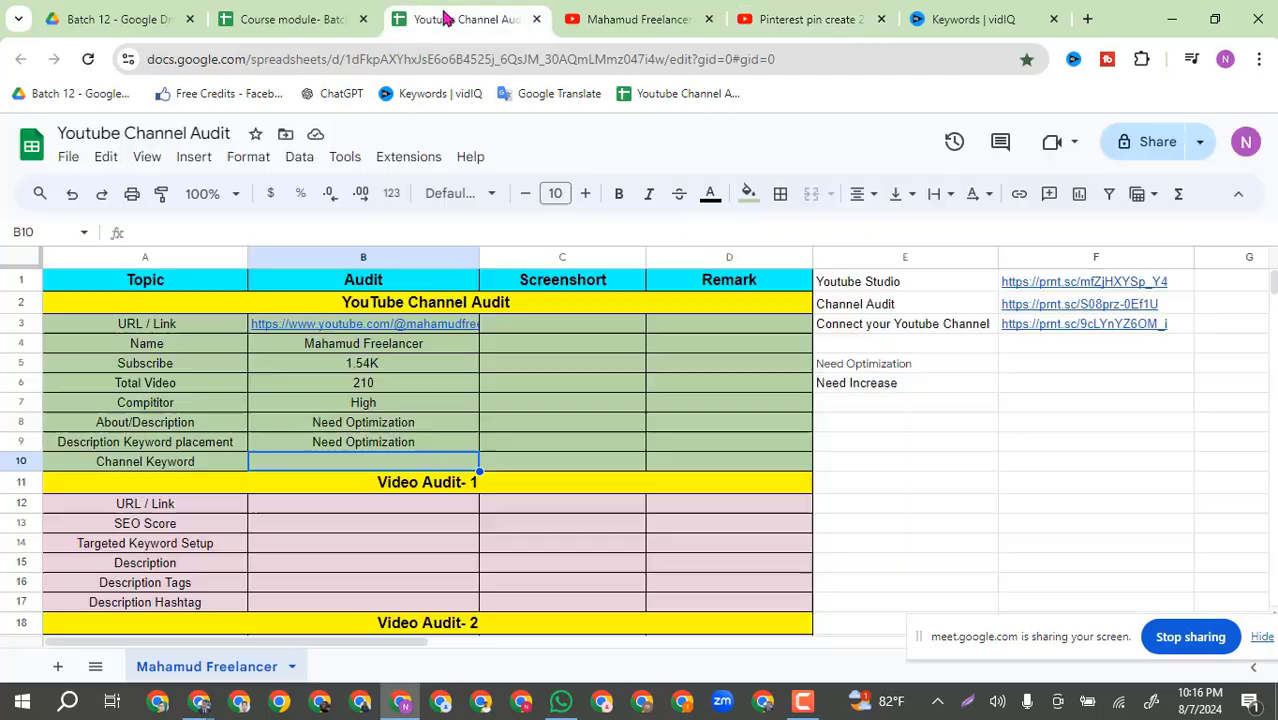
click(388, 445)
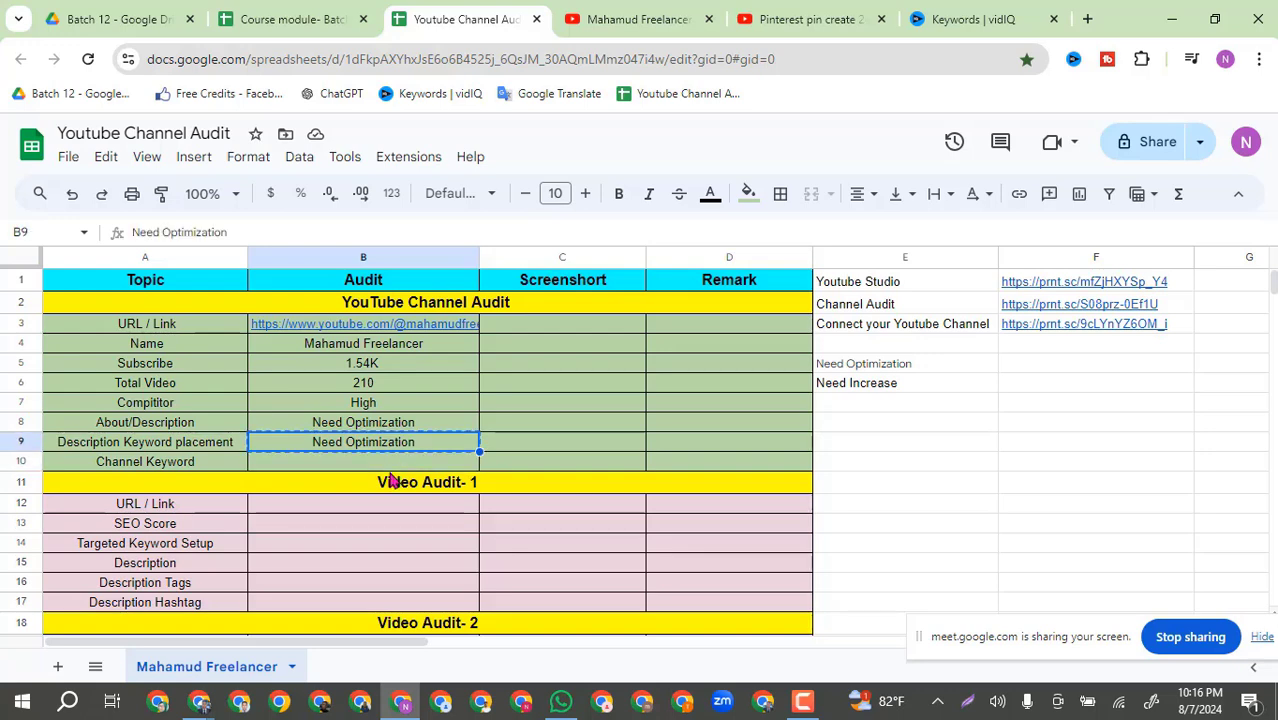
key(ctrl+c)
click(370, 470)
key(ctrl+v)
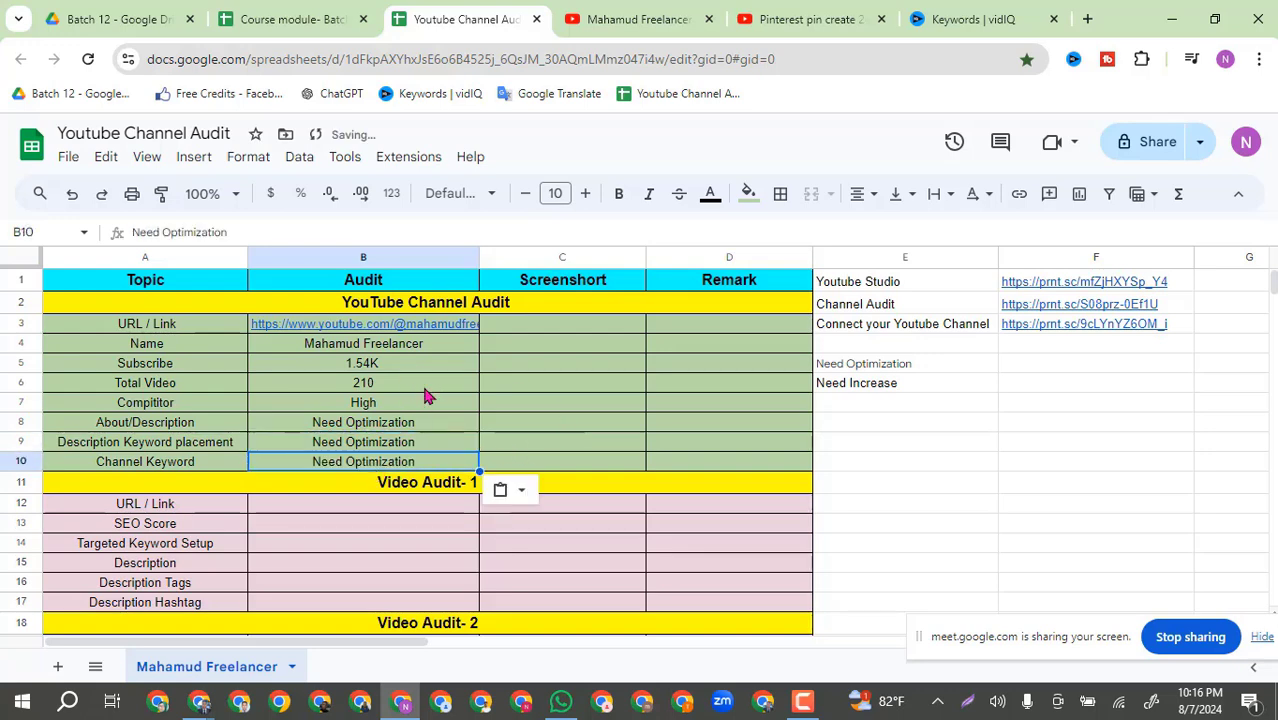
Step: Check the sheet's Video Audit-1 rows and examine the vidIQ SEO score breakdown of the Pinterest pin video
scroll(412, 498, down, 3)
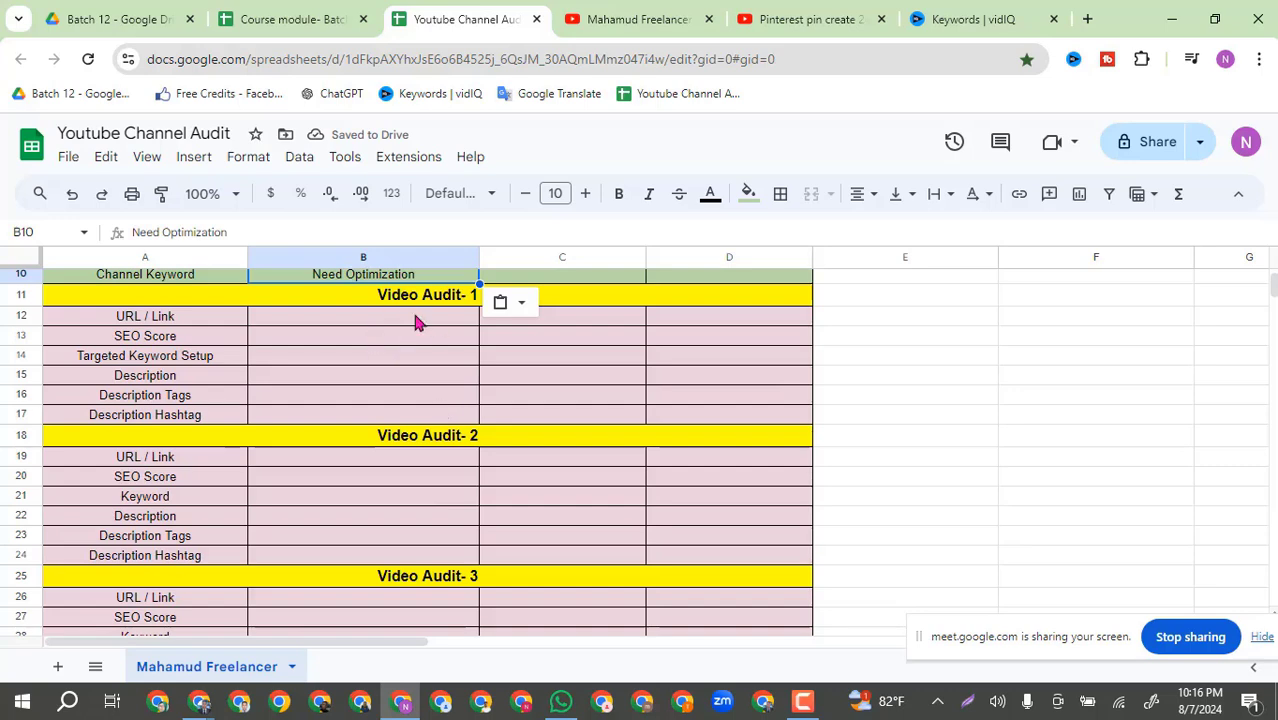
click(810, 19)
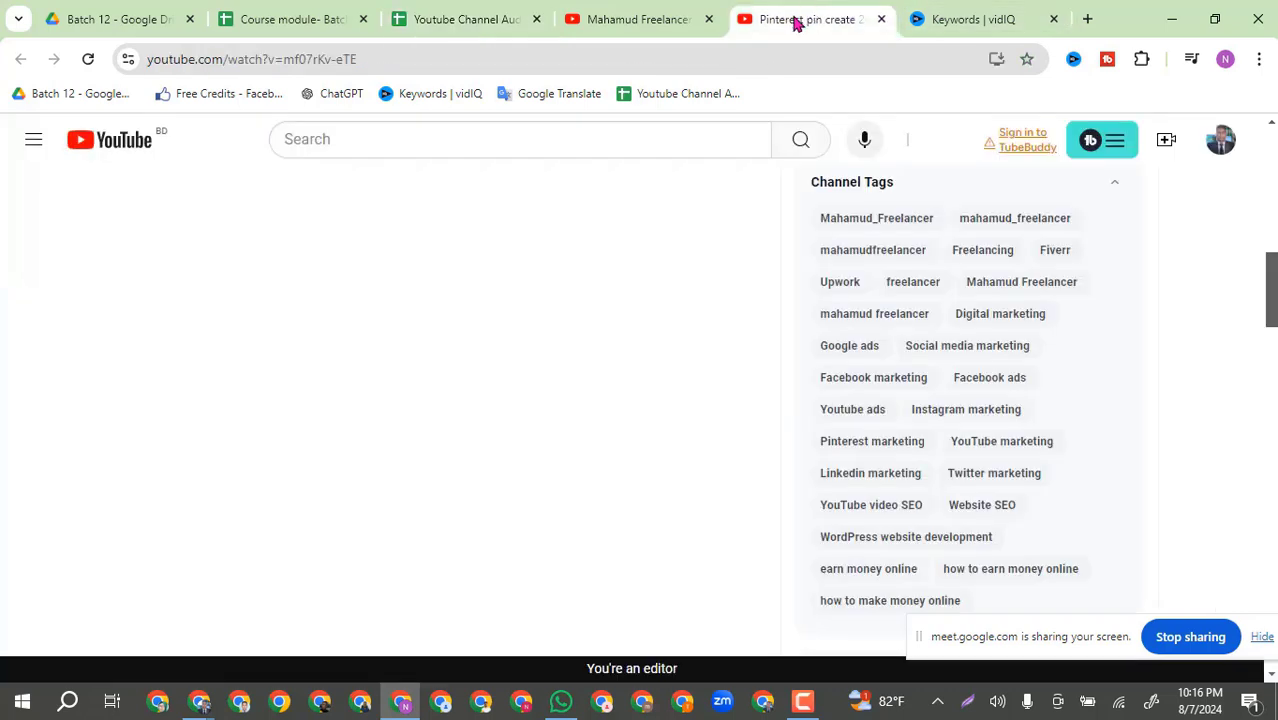
scroll(541, 291, up, 9)
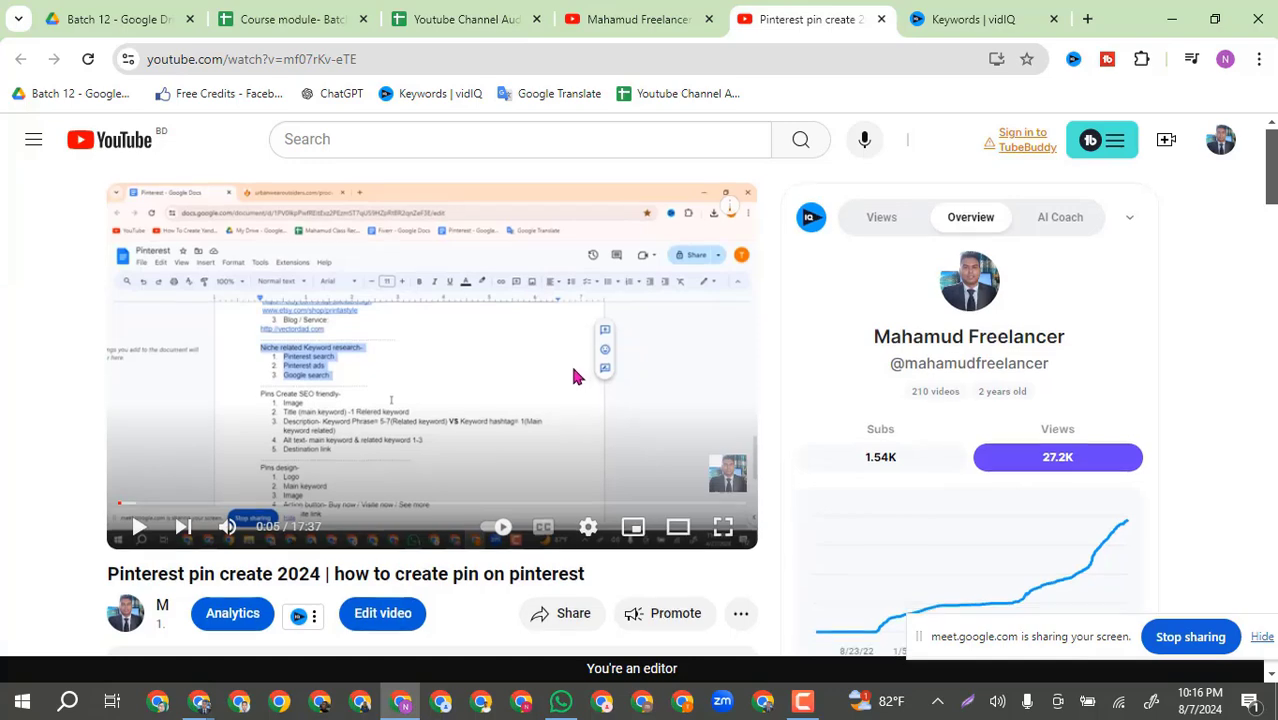
scroll(571, 372, down, 5)
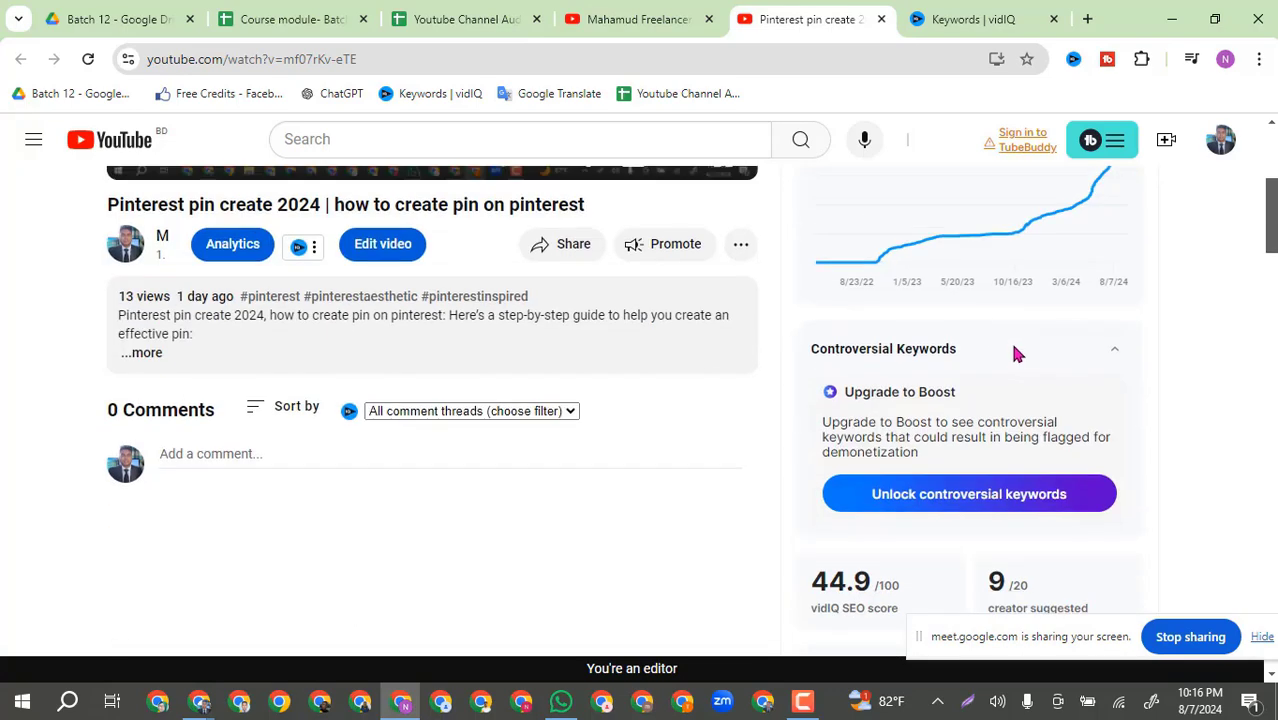
scroll(1013, 352, down, 2)
mouse_move(876, 413)
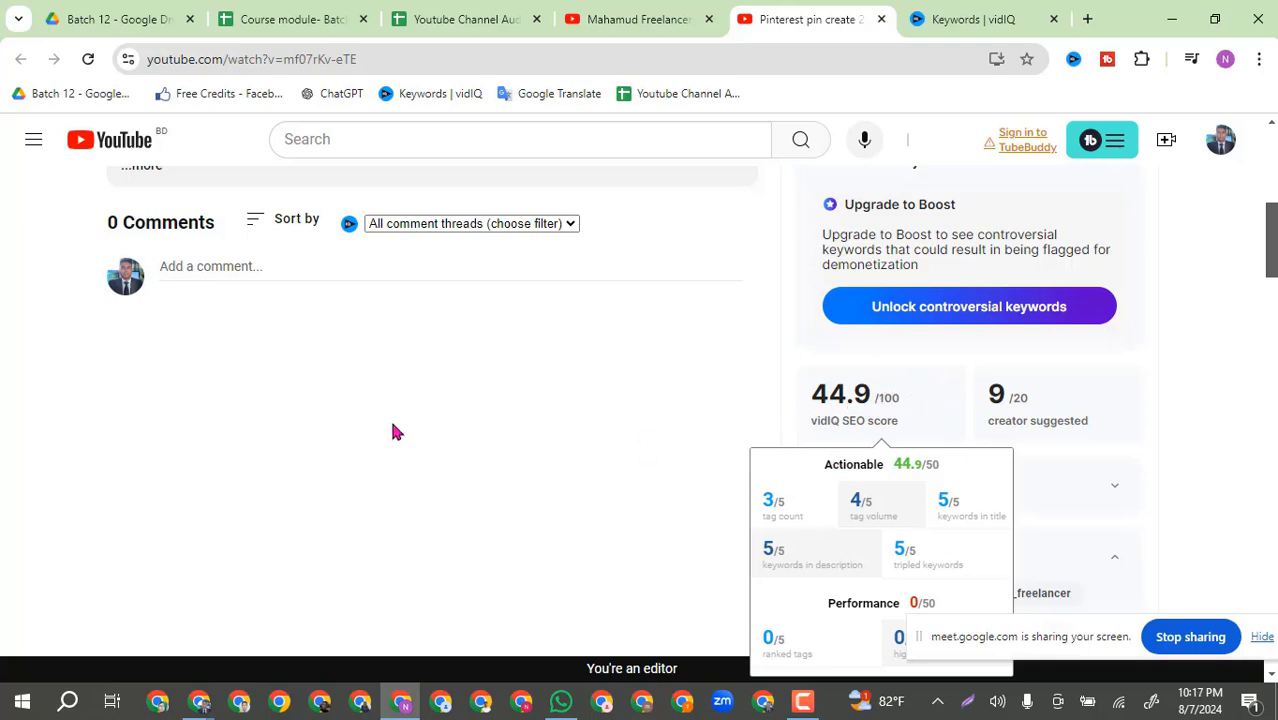
scroll(392, 431, up, 5)
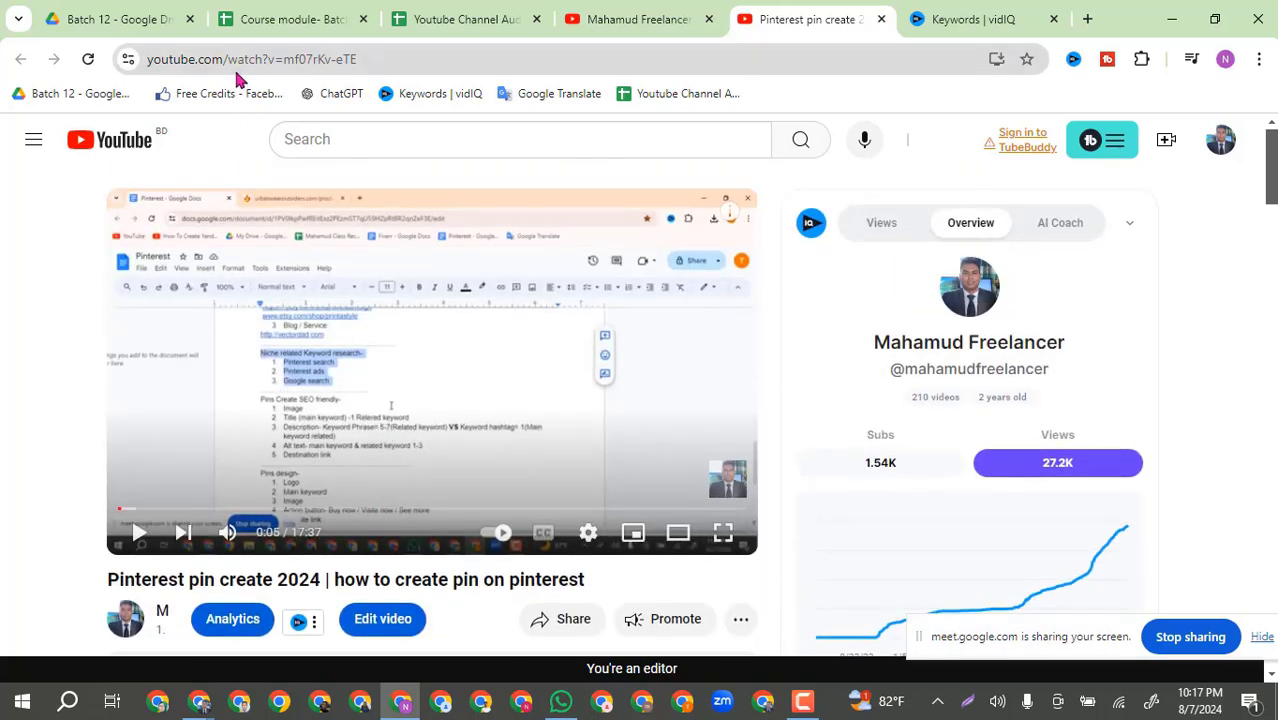
Step: Copy the Pinterest pin video's address into the Video Audit-1 URL / Link cell B12 of the Youtube Channel Audit sheet
click(240, 58)
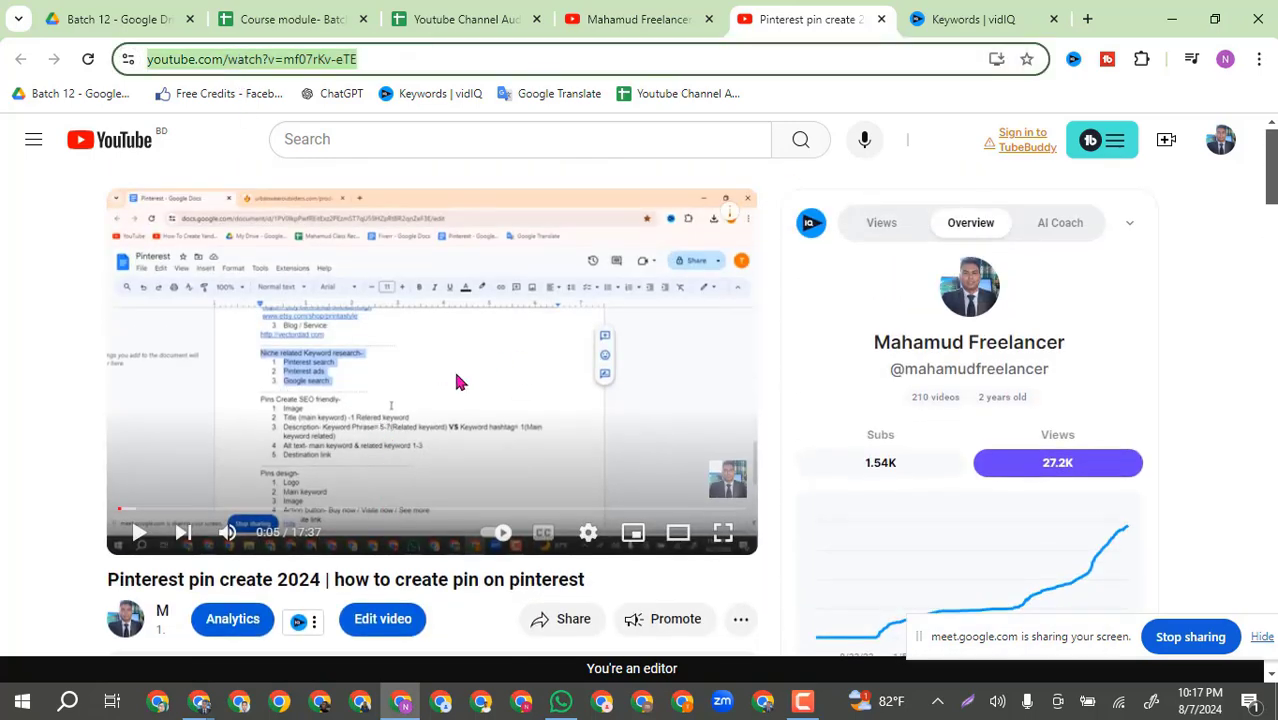
click(450, 19)
scroll(334, 394, up, 3)
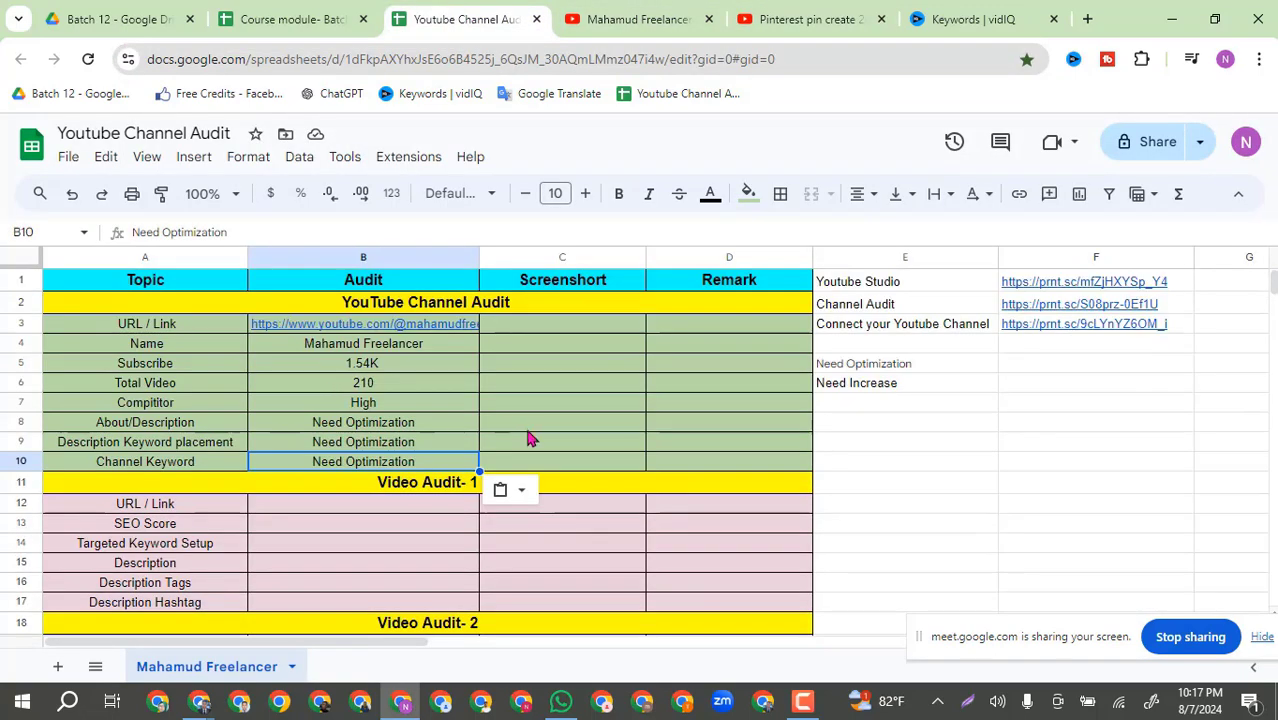
click(443, 486)
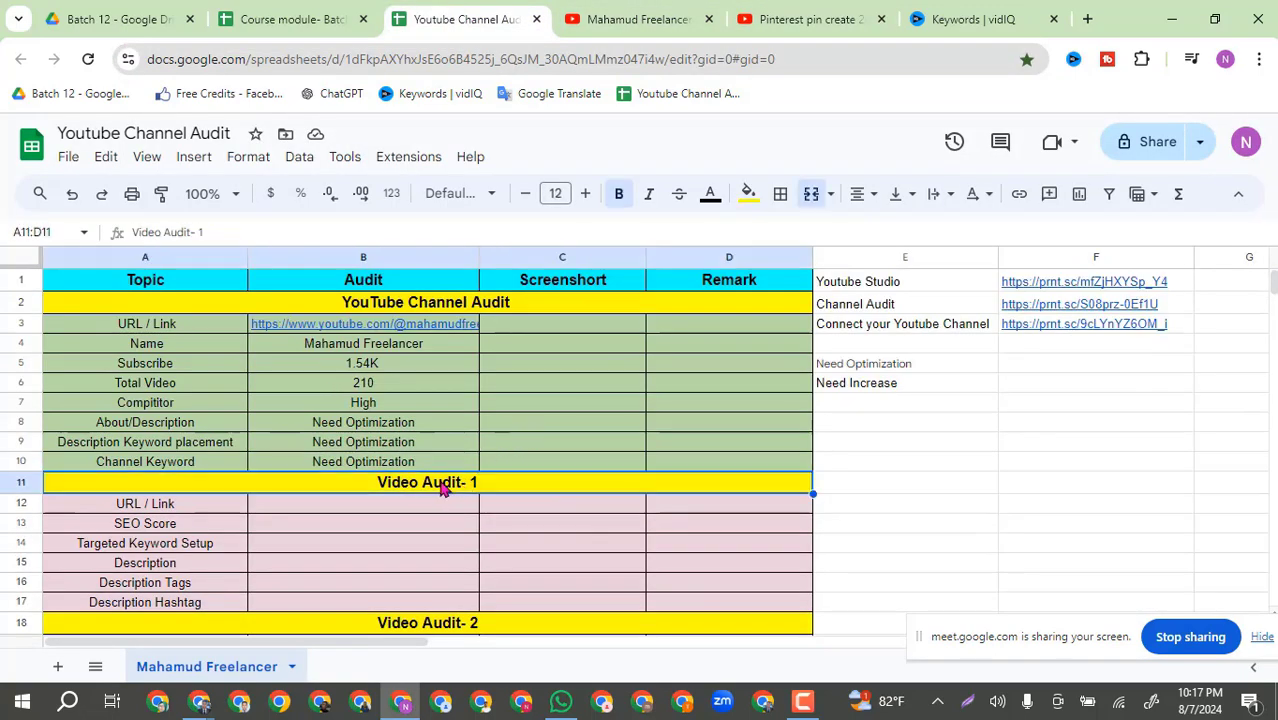
click(347, 512)
key(ctrl+v)
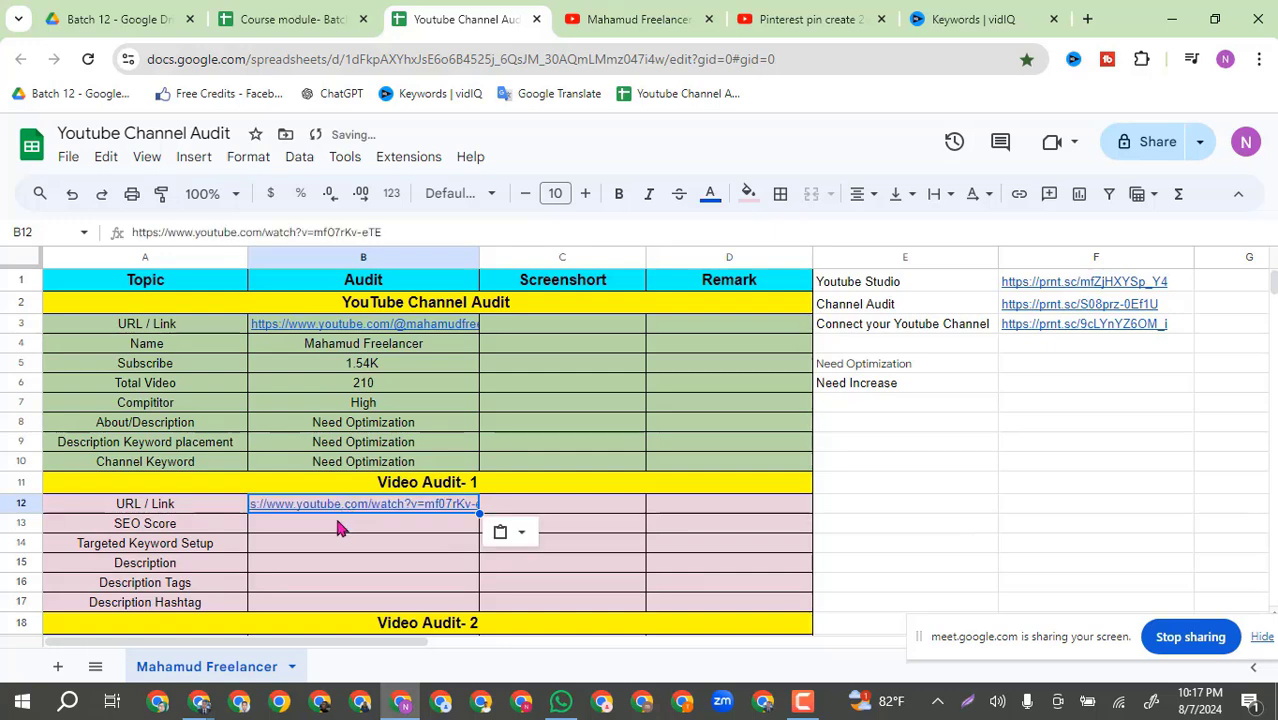
Step: Start a Lightshot capture of about 1353×626 pixels over the Pinterest pin video page, including its address and vidIQ SEO score
scroll(310, 540, down, 2)
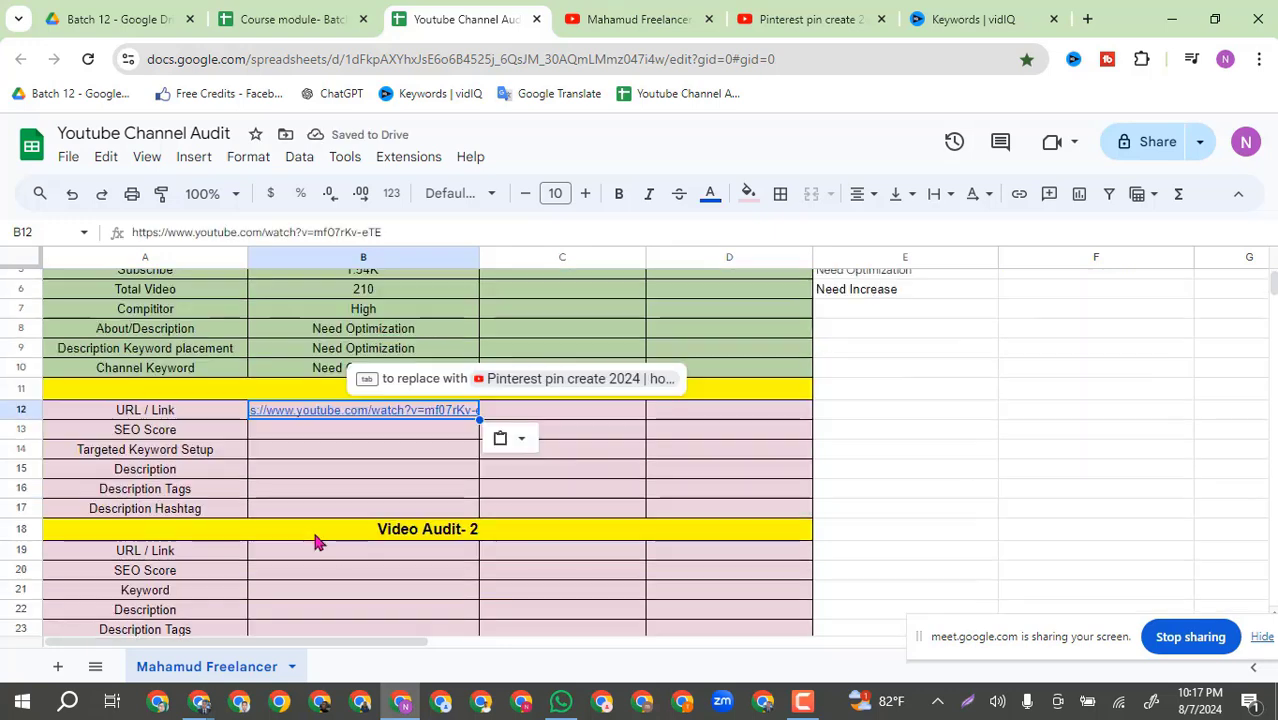
click(286, 440)
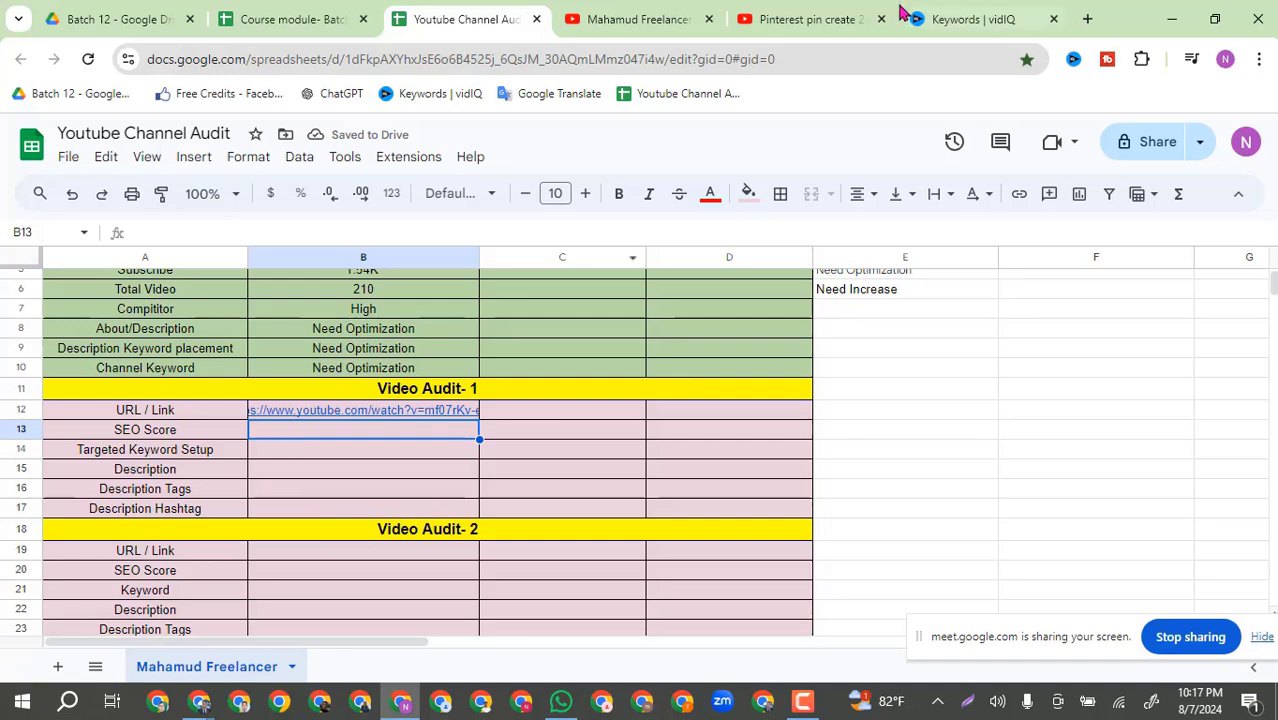
click(830, 16)
scroll(1000, 455, down, 5)
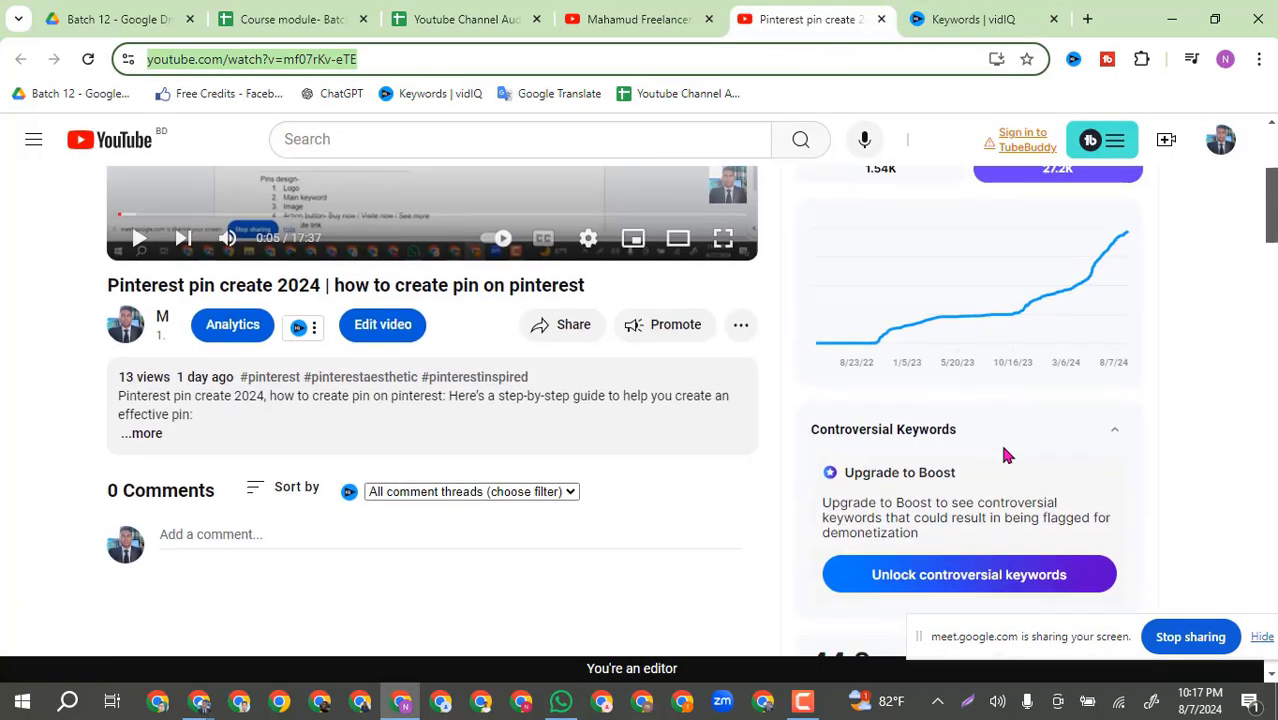
scroll(884, 397, down, 1)
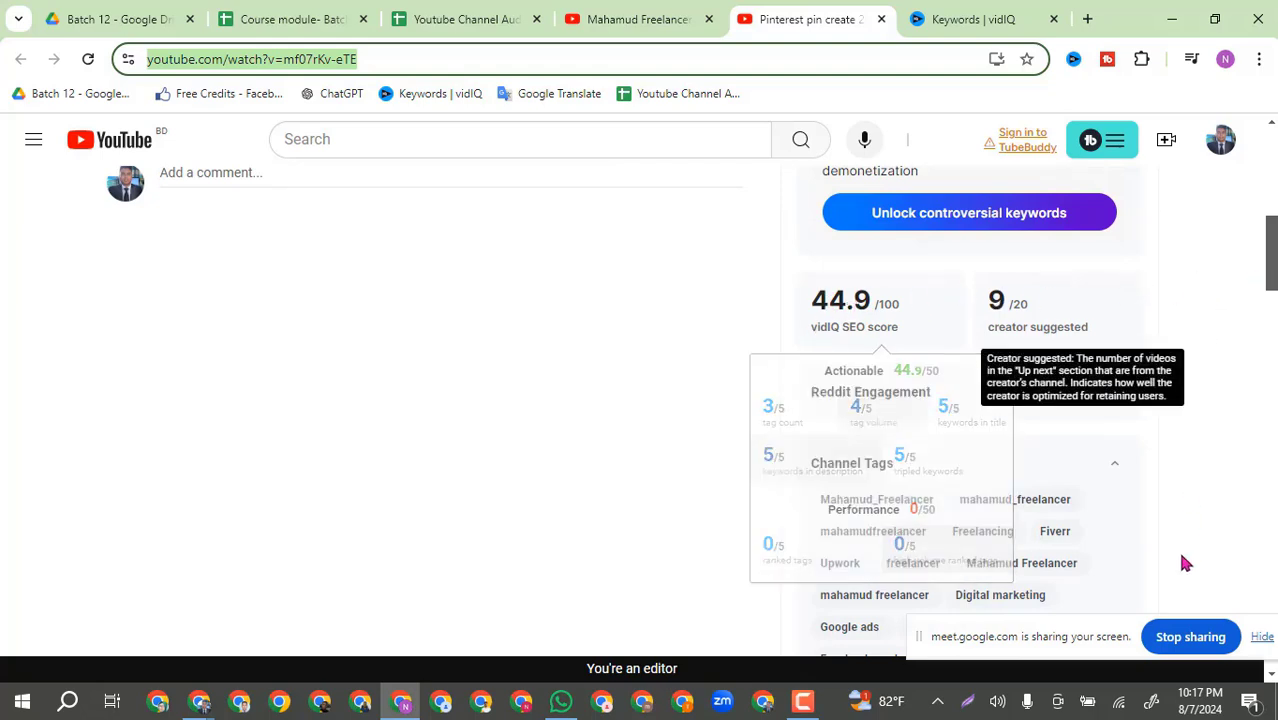
click(968, 705)
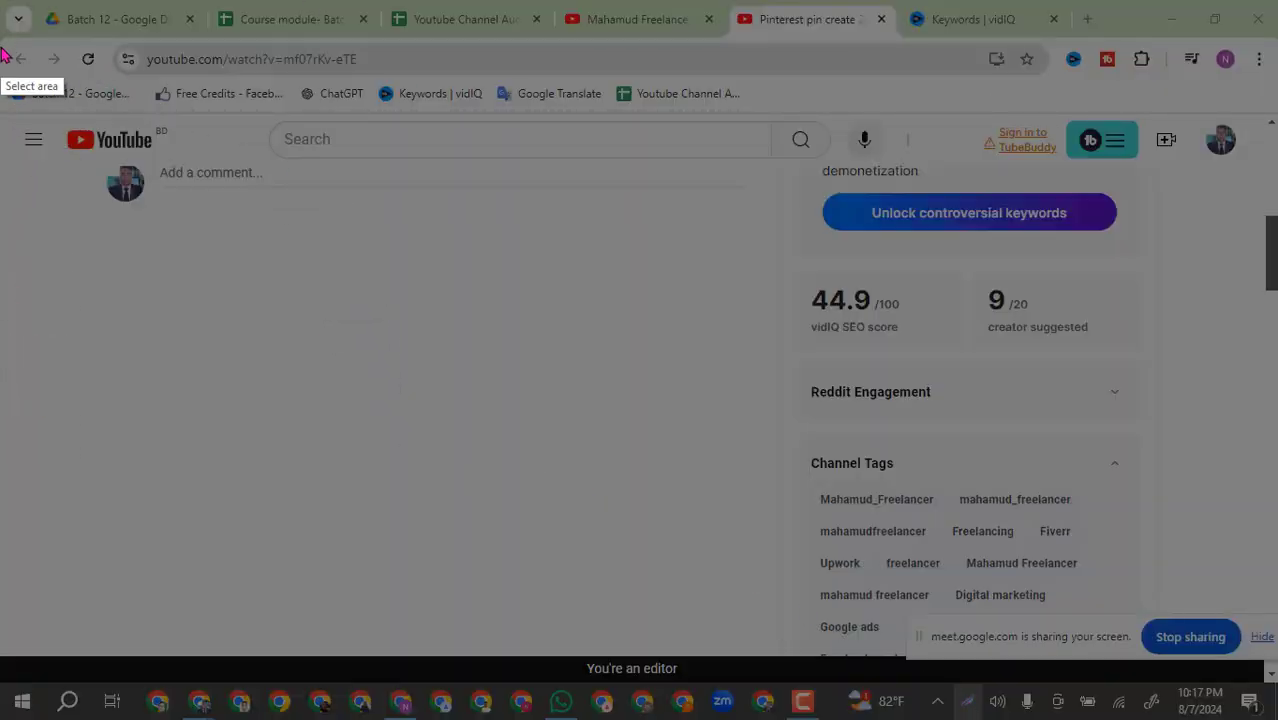
drag(2, 38, 845, 153)
mouse_move(1098, 205)
mouse_down()
mouse_move(1258, 395)
mouse_move(1268, 626)
mouse_up()
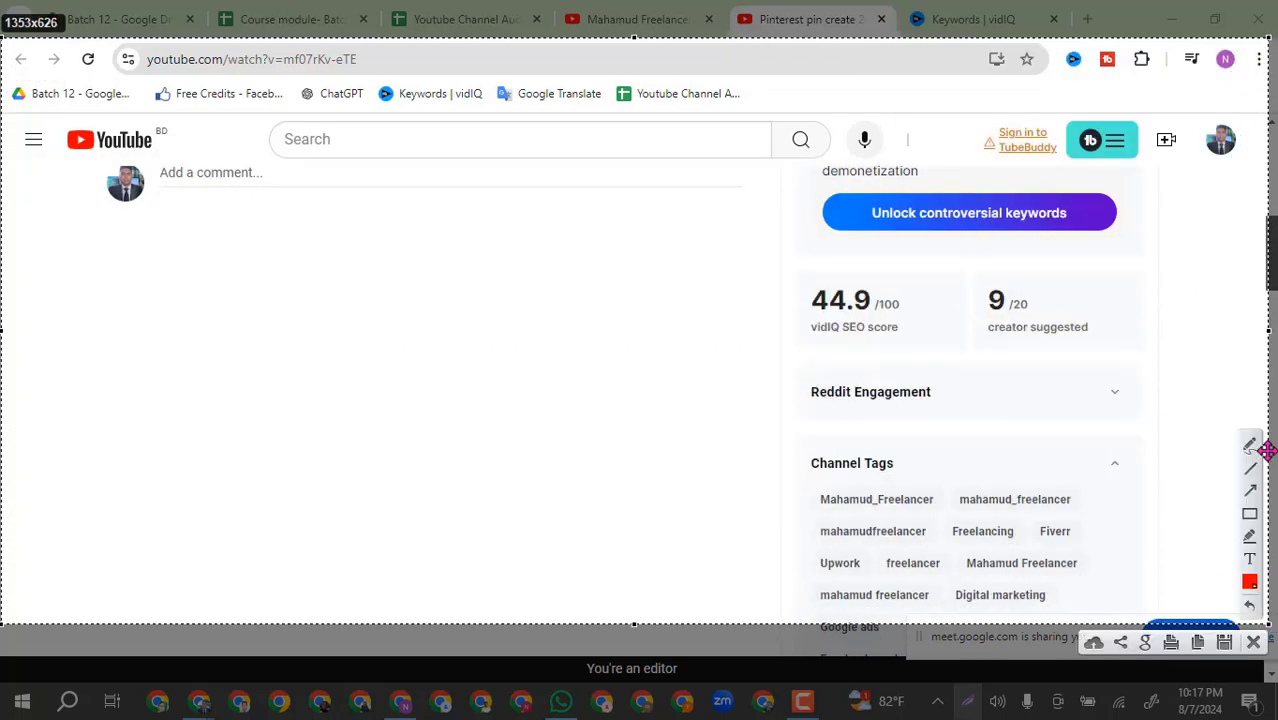
Step: Outline the video's address and the vidIQ SEO score with red rectangles on the capture
click(1249, 514)
drag(136, 47, 375, 78)
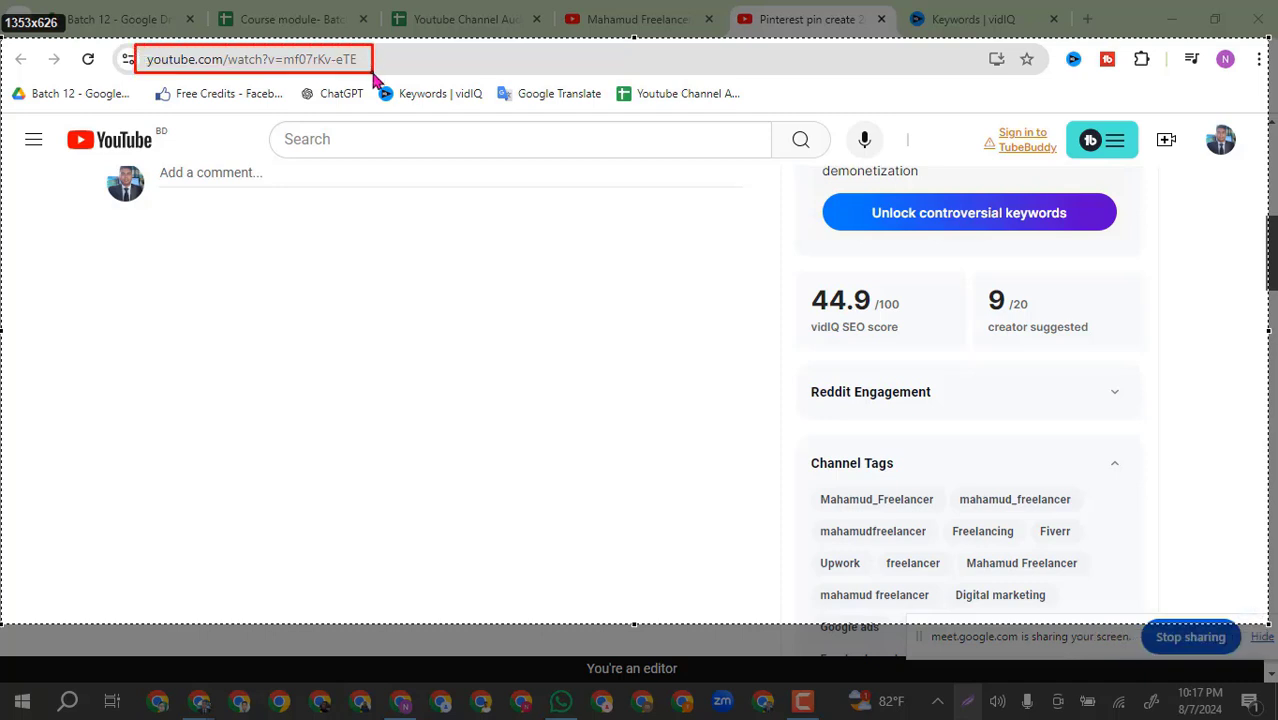
drag(787, 270, 945, 349)
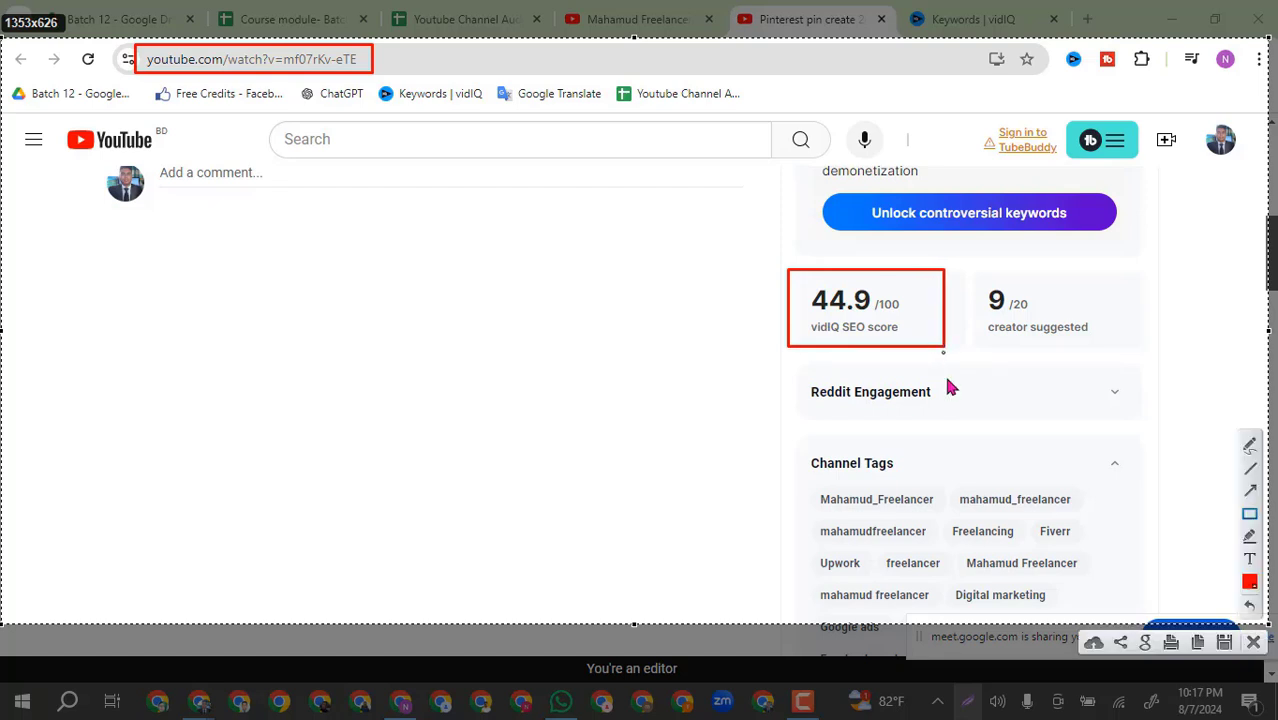
Step: Upload the annotated capture and put its link in the Video Audit-1 SEO Score row's Screenshort cell C13 of the sheet
click(1093, 645)
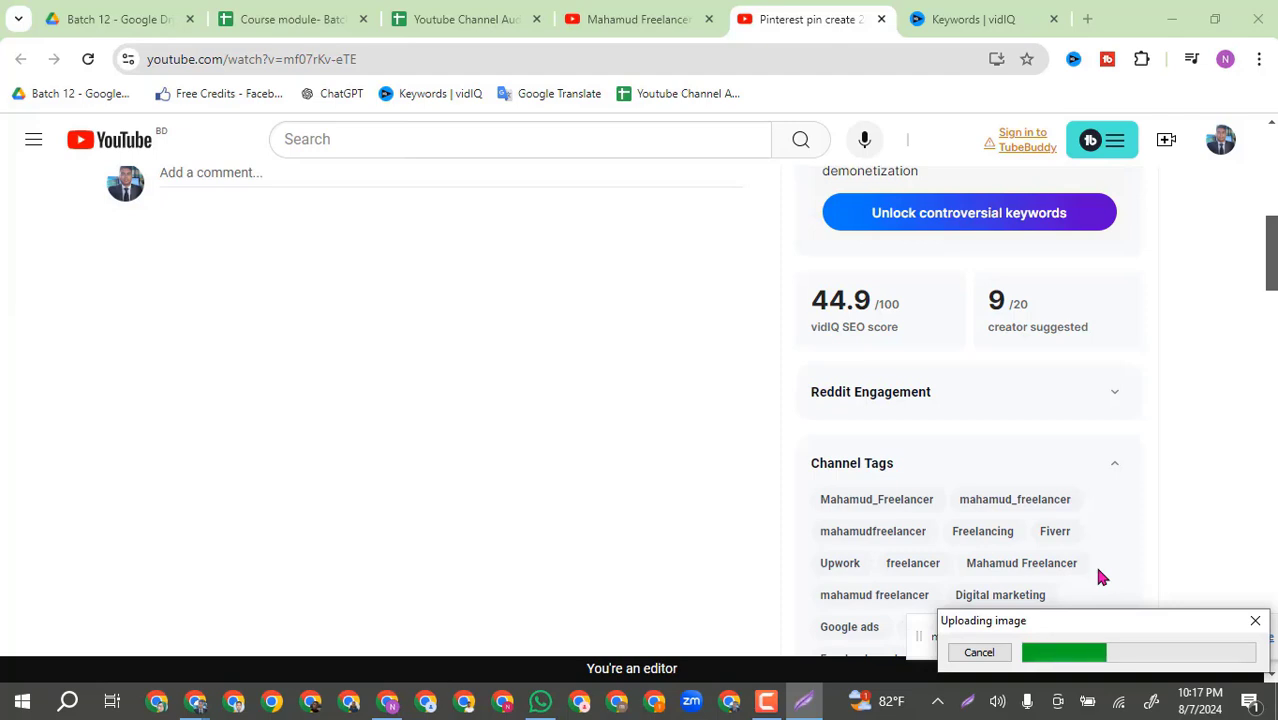
click(1057, 653)
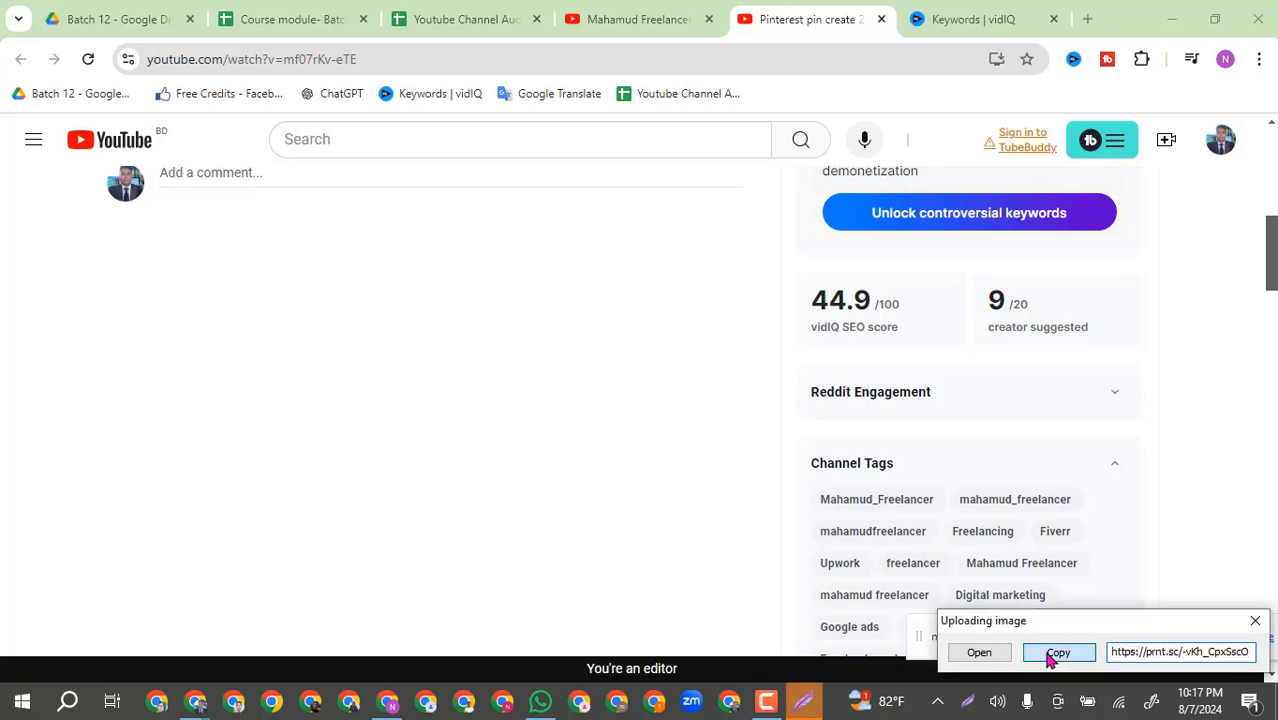
click(433, 19)
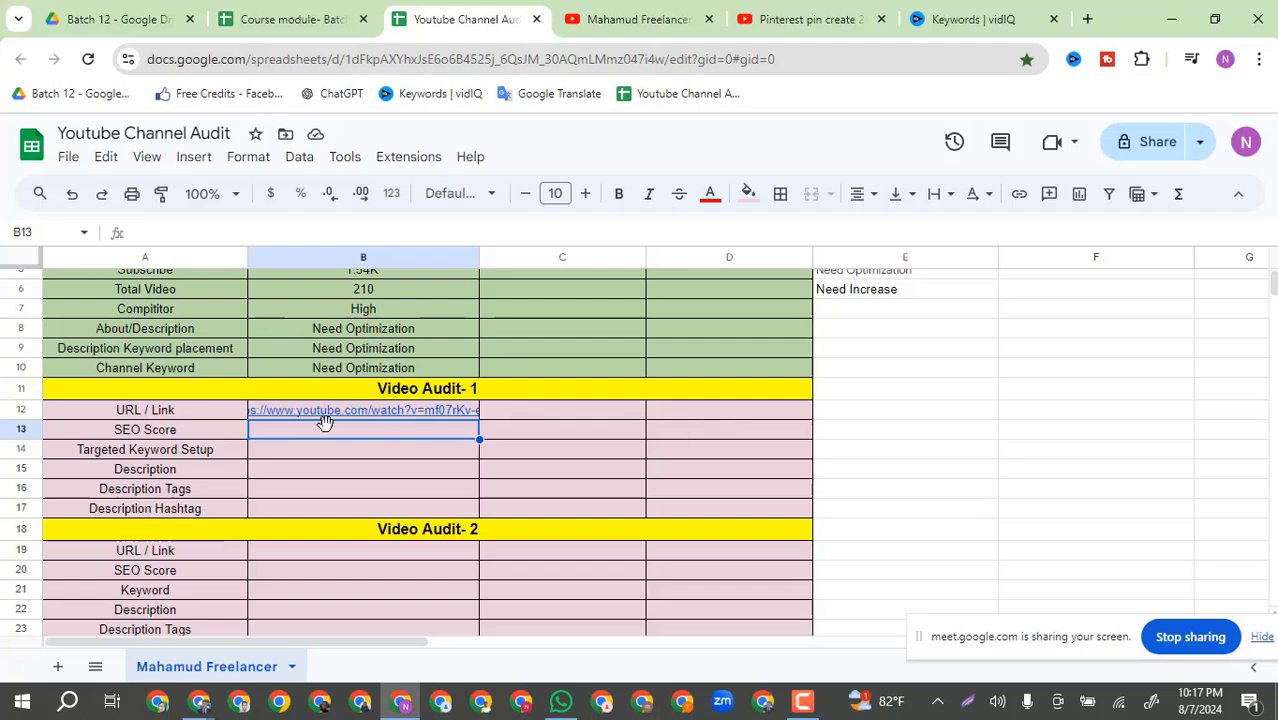
click(536, 437)
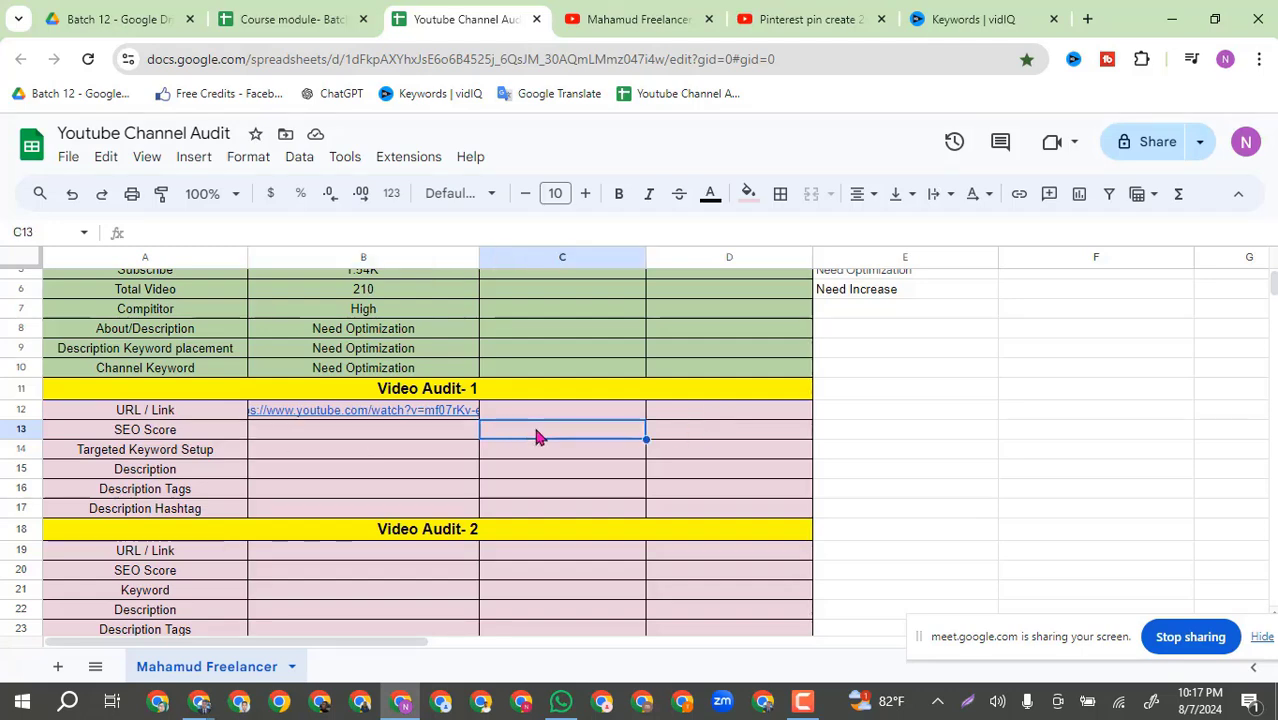
key(ctrl+v)
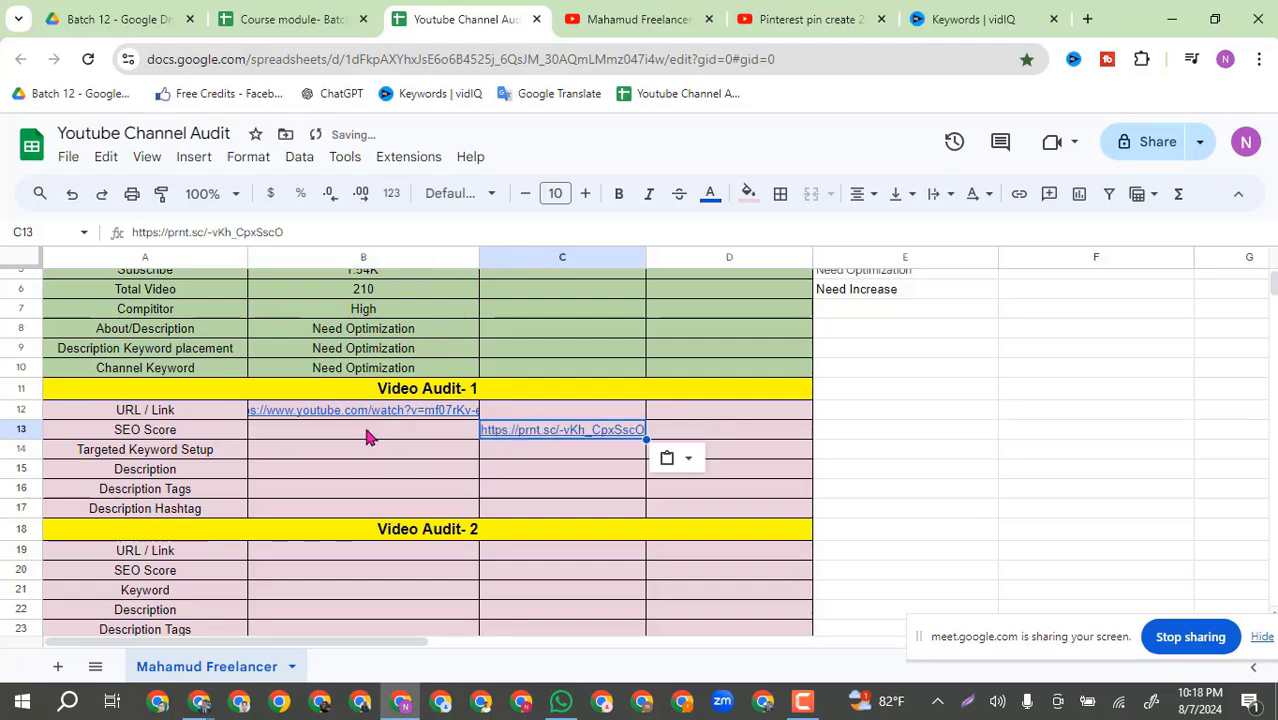
Step: Copy the text Need Optimization from B8 into the SEO Score row's Audit cell B13 and make its text black
click(361, 437)
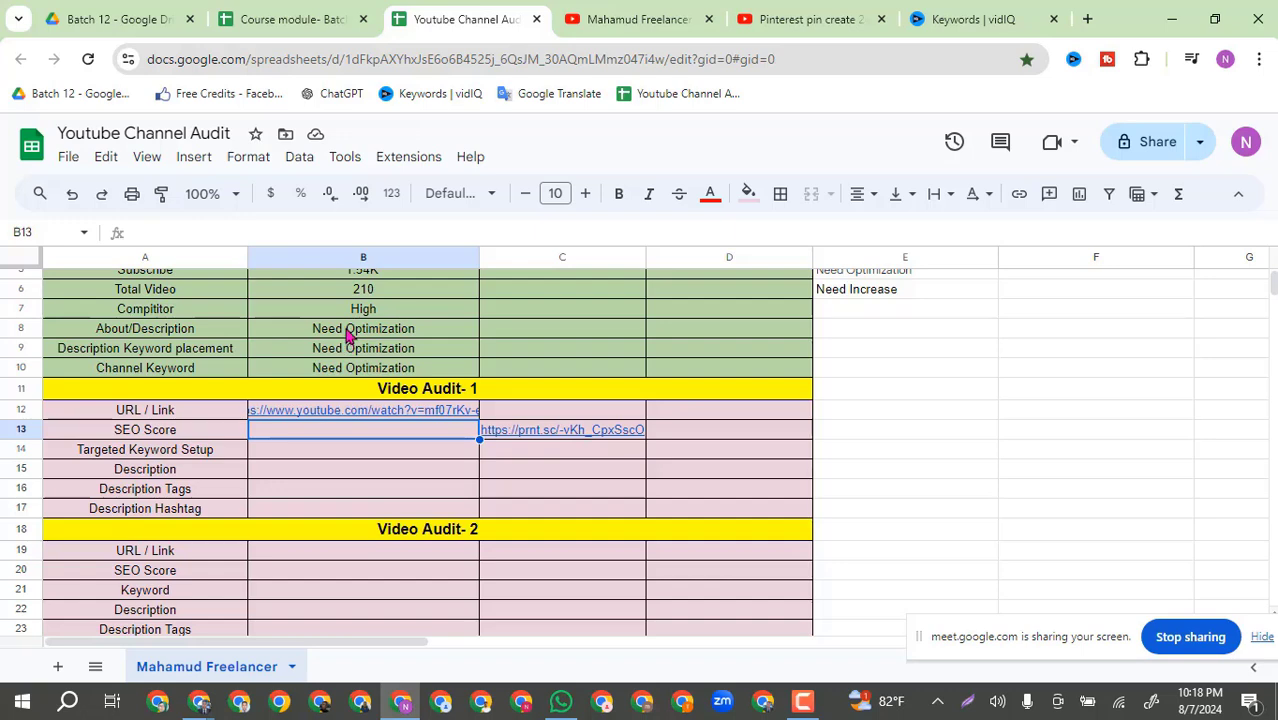
click(316, 336)
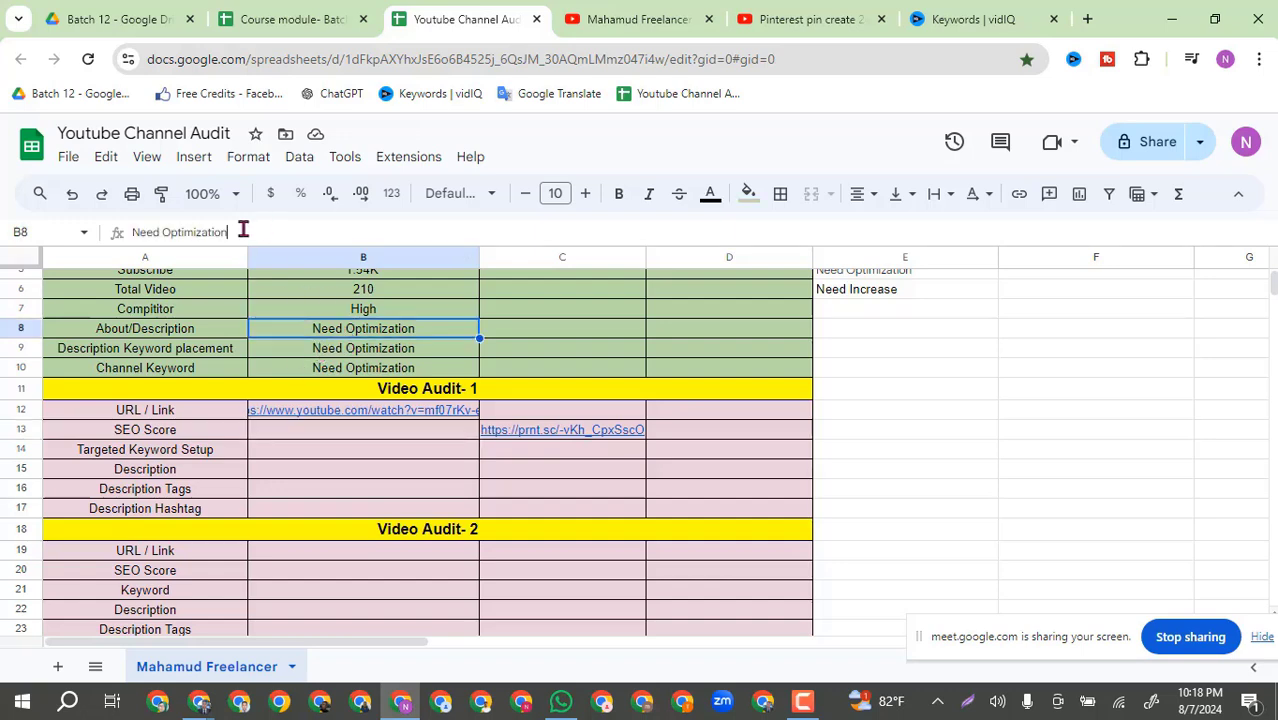
drag(242, 230, 110, 248)
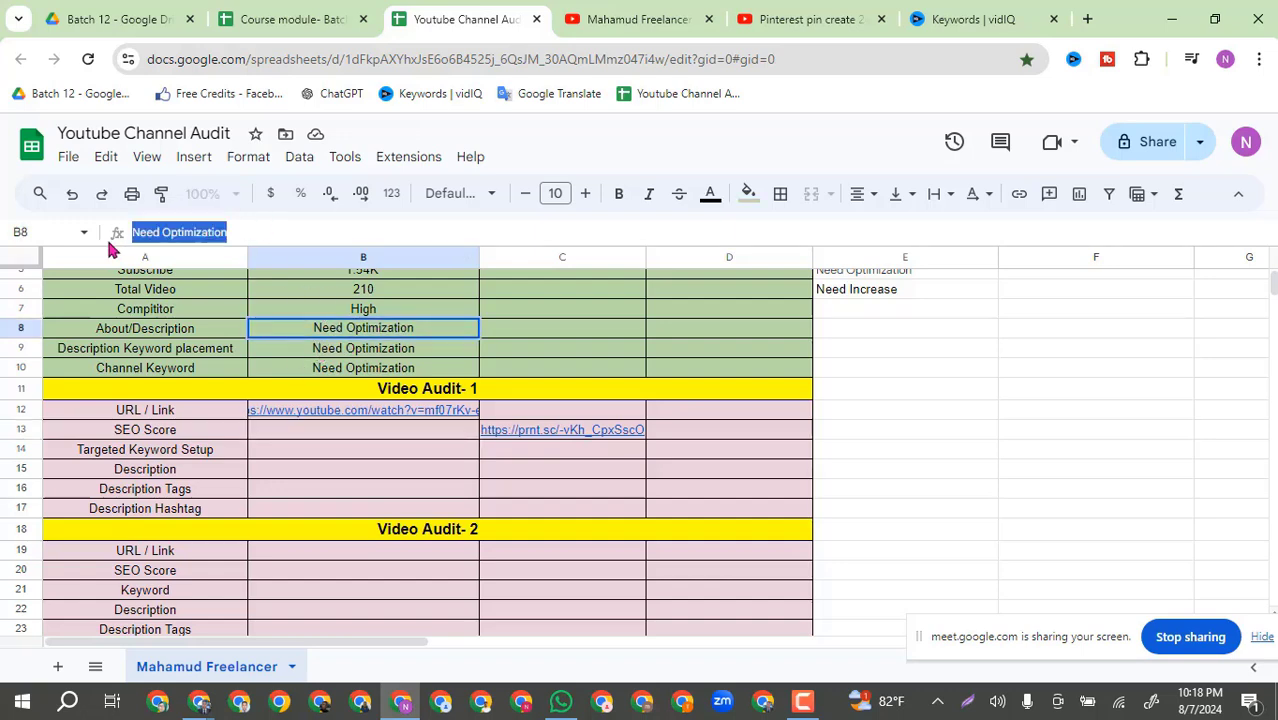
click(318, 436)
key(ctrl+v)
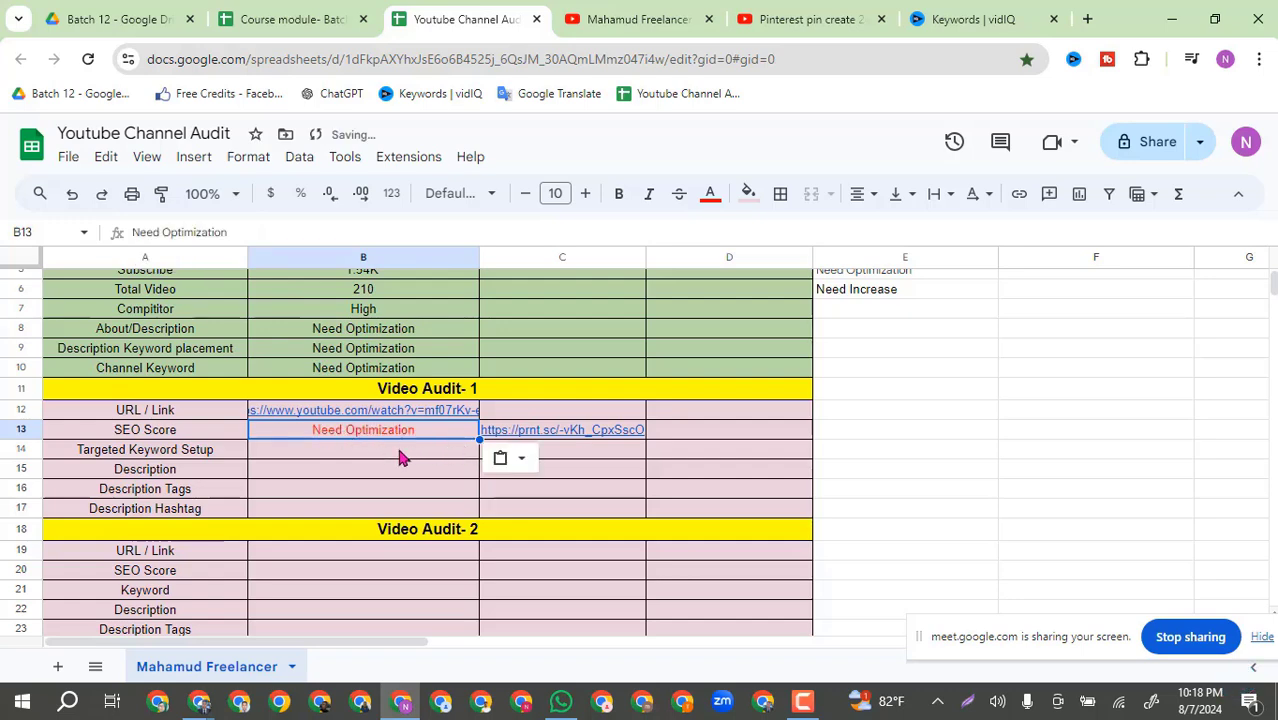
click(710, 195)
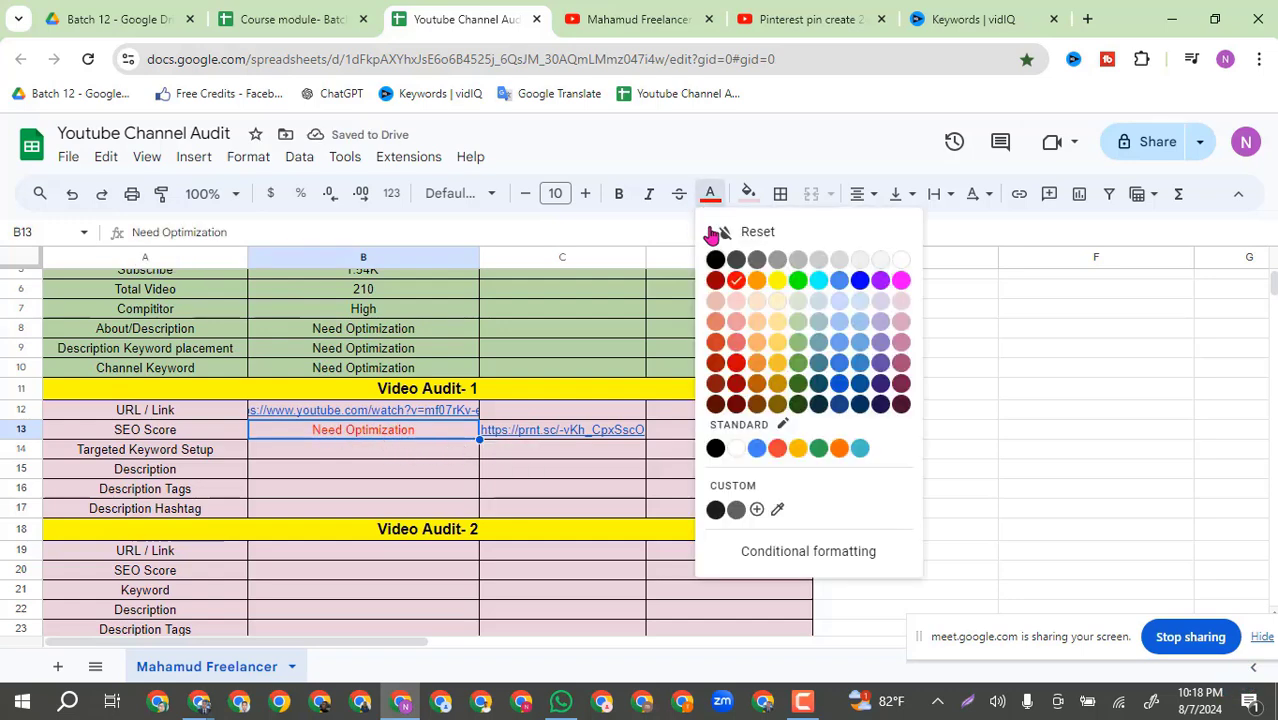
click(716, 262)
click(396, 469)
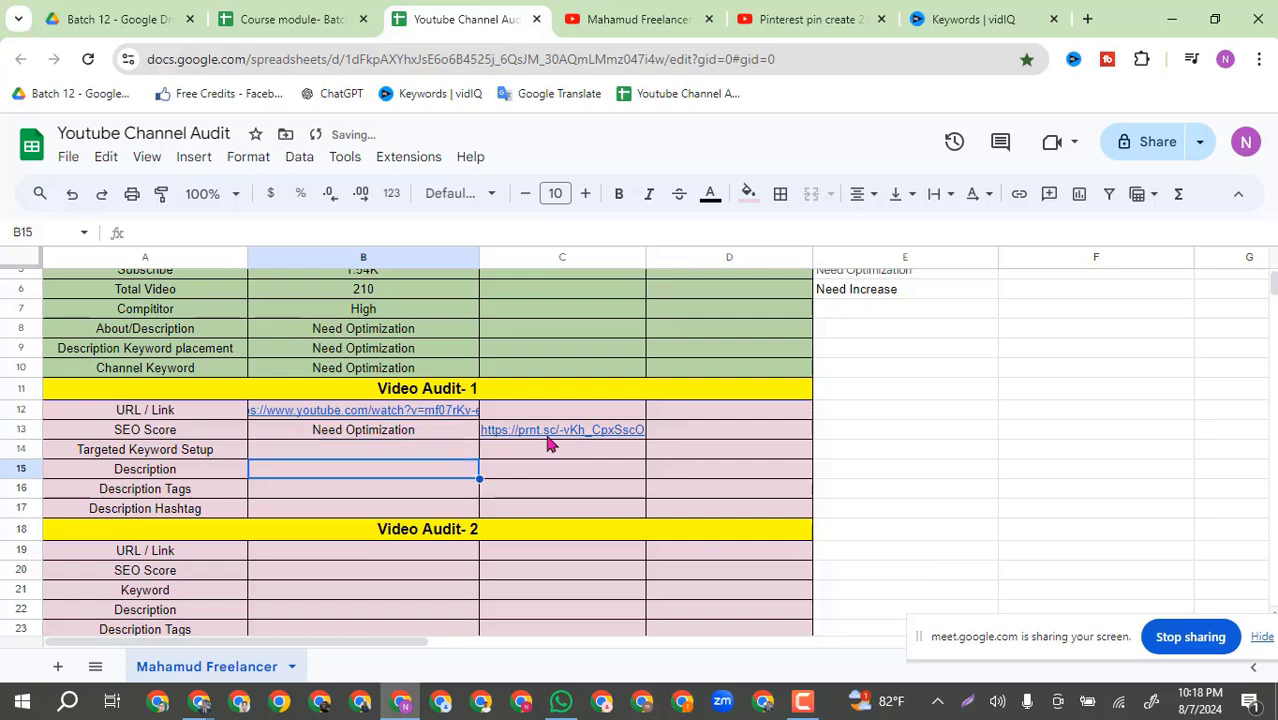
Step: Open the screenshot link in C13 to check the outlined SEO score, and return to the Youtube Channel Audit sheet
click(548, 438)
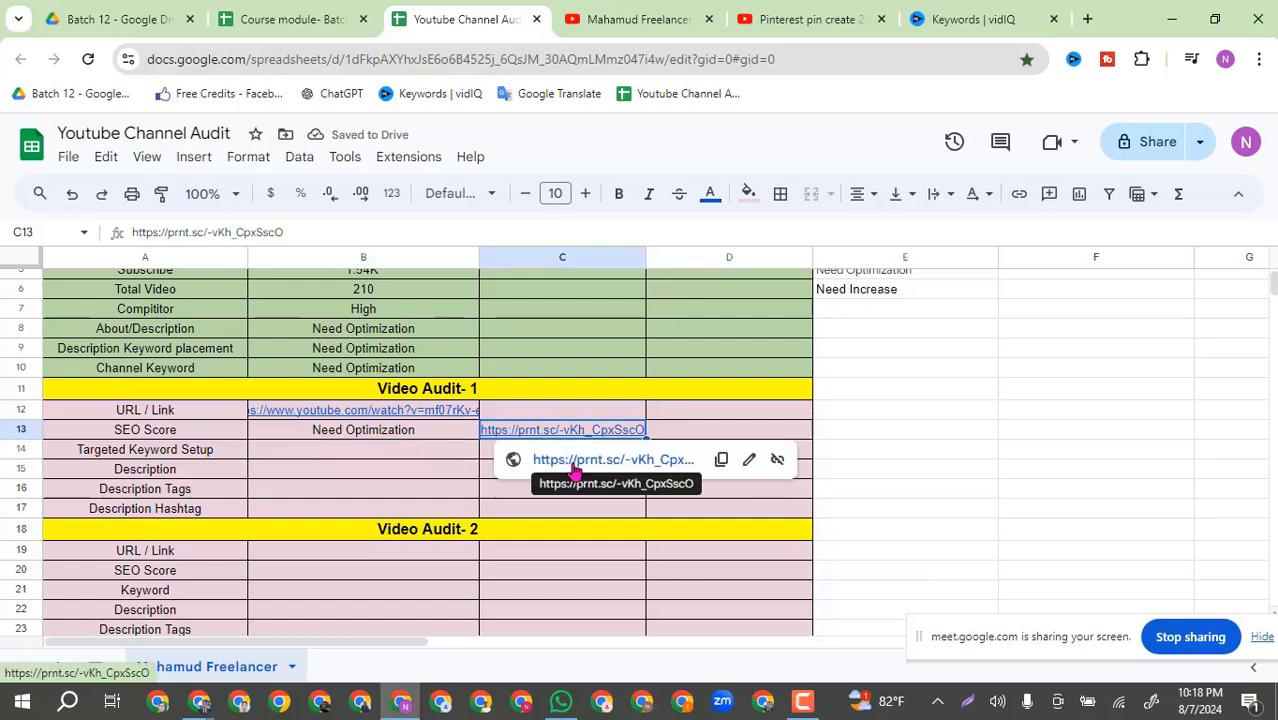
click(576, 473)
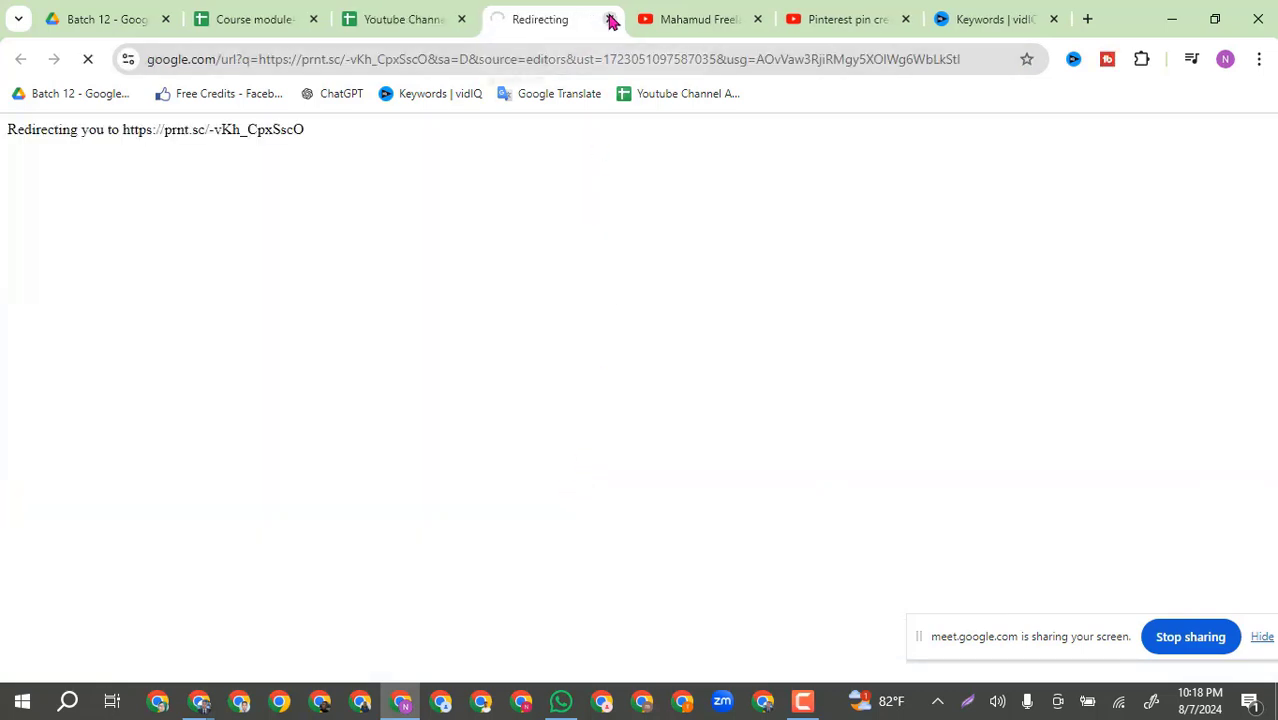
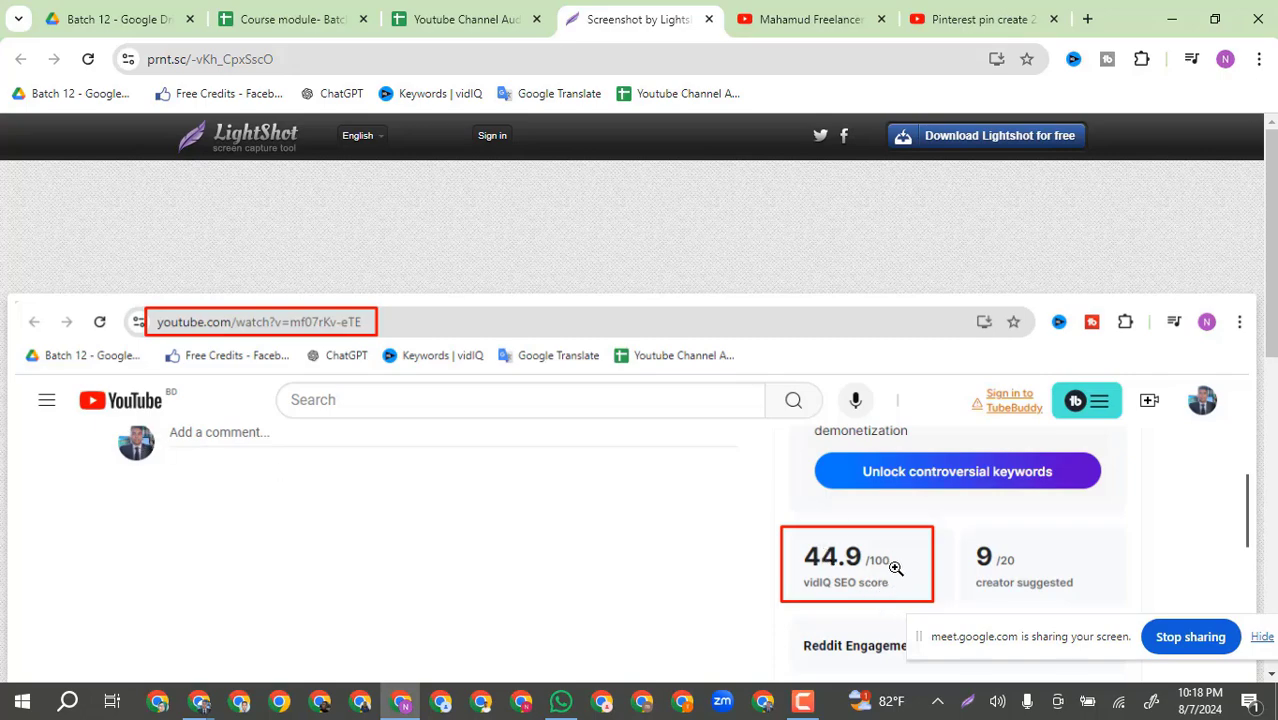
click(508, 19)
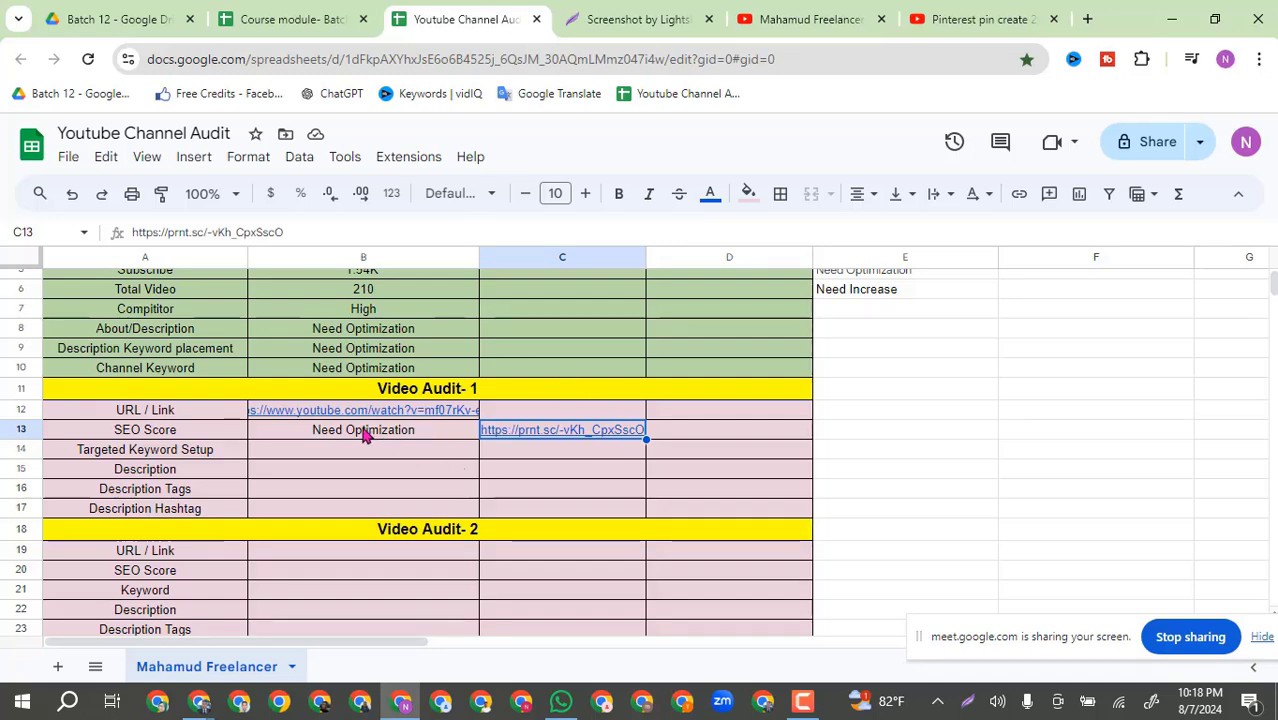
key(Left)
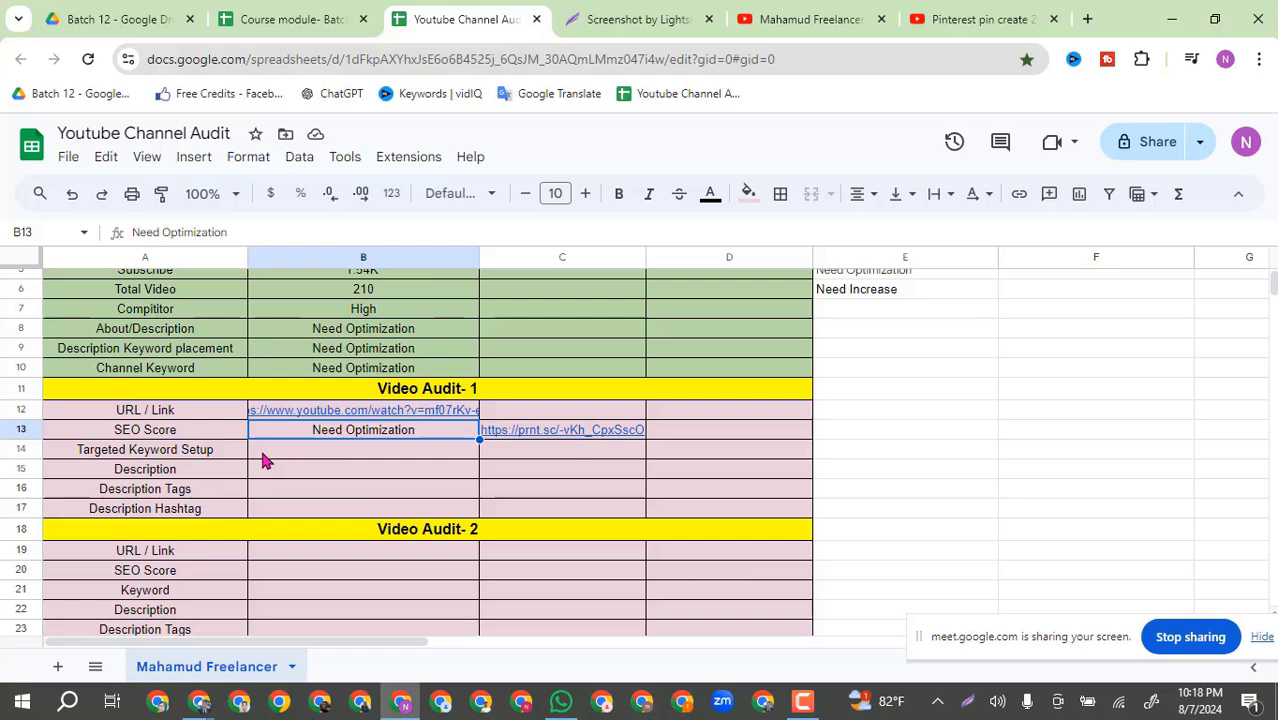
Step: Return to the Pinterest pin video and examine its title and the Video Tags list in vidIQ for the targeted keyword
click(836, 12)
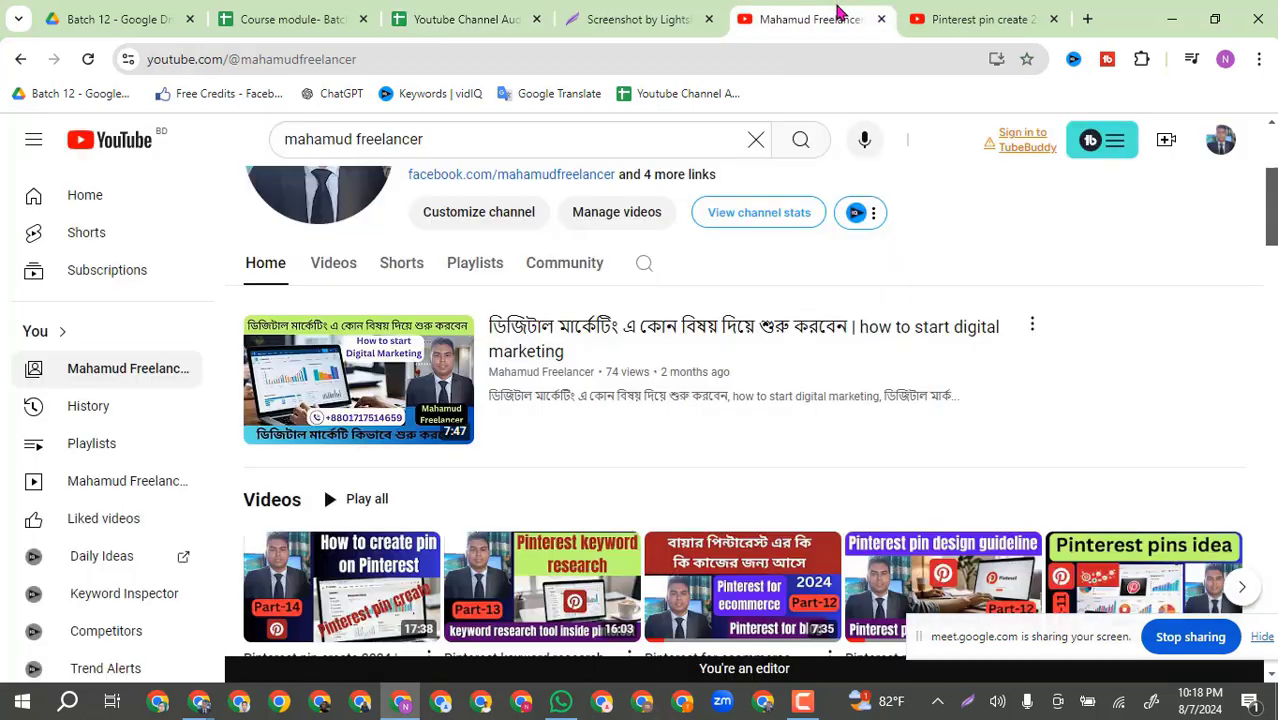
click(943, 8)
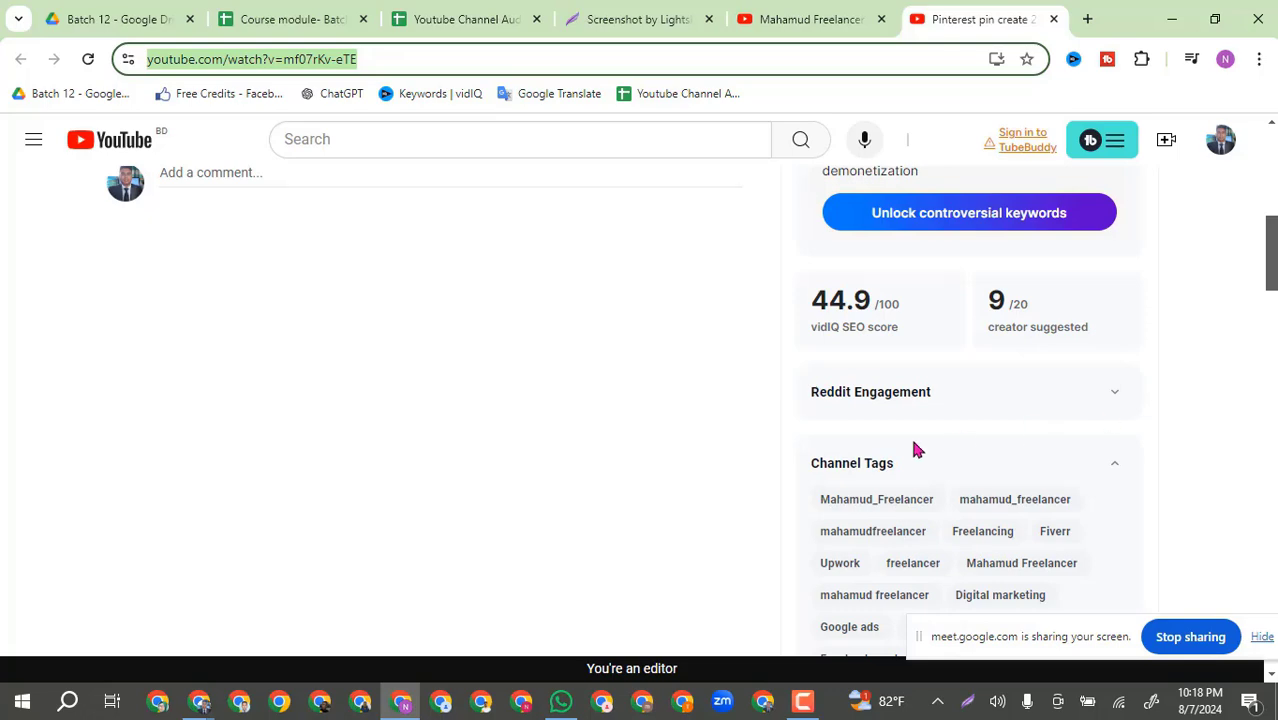
scroll(918, 440, up, 8)
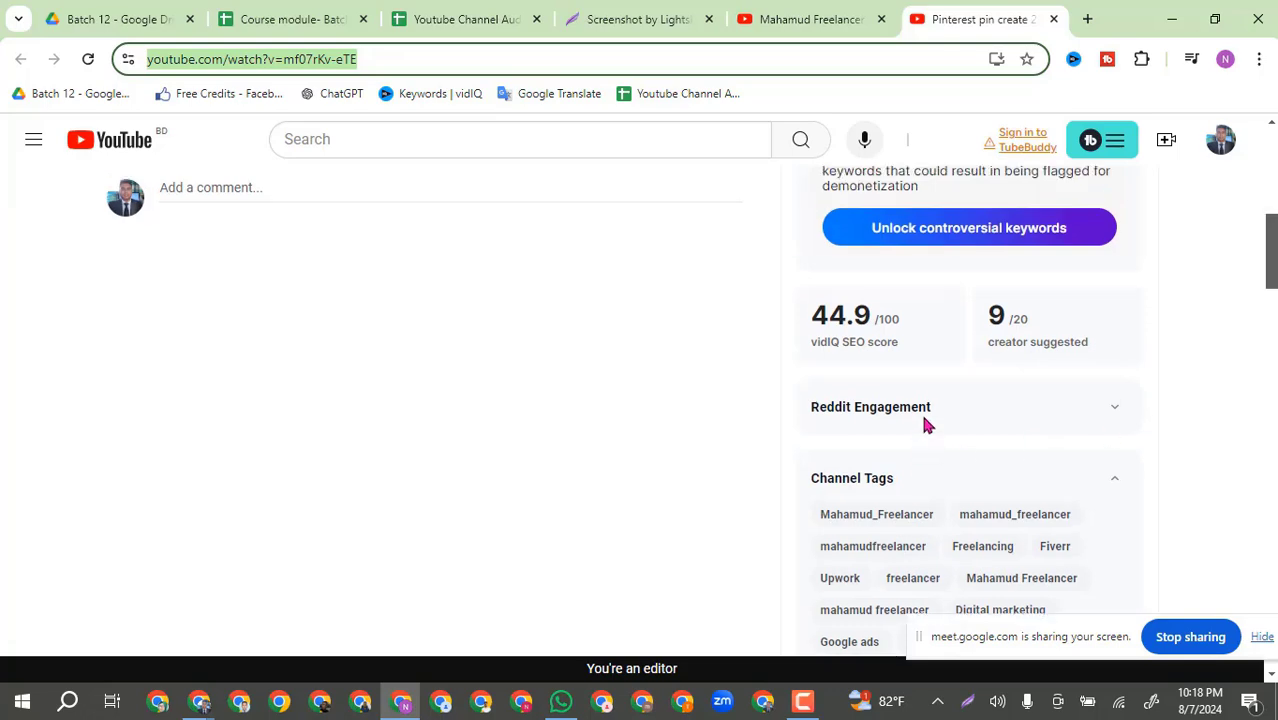
scroll(926, 426, down, 1)
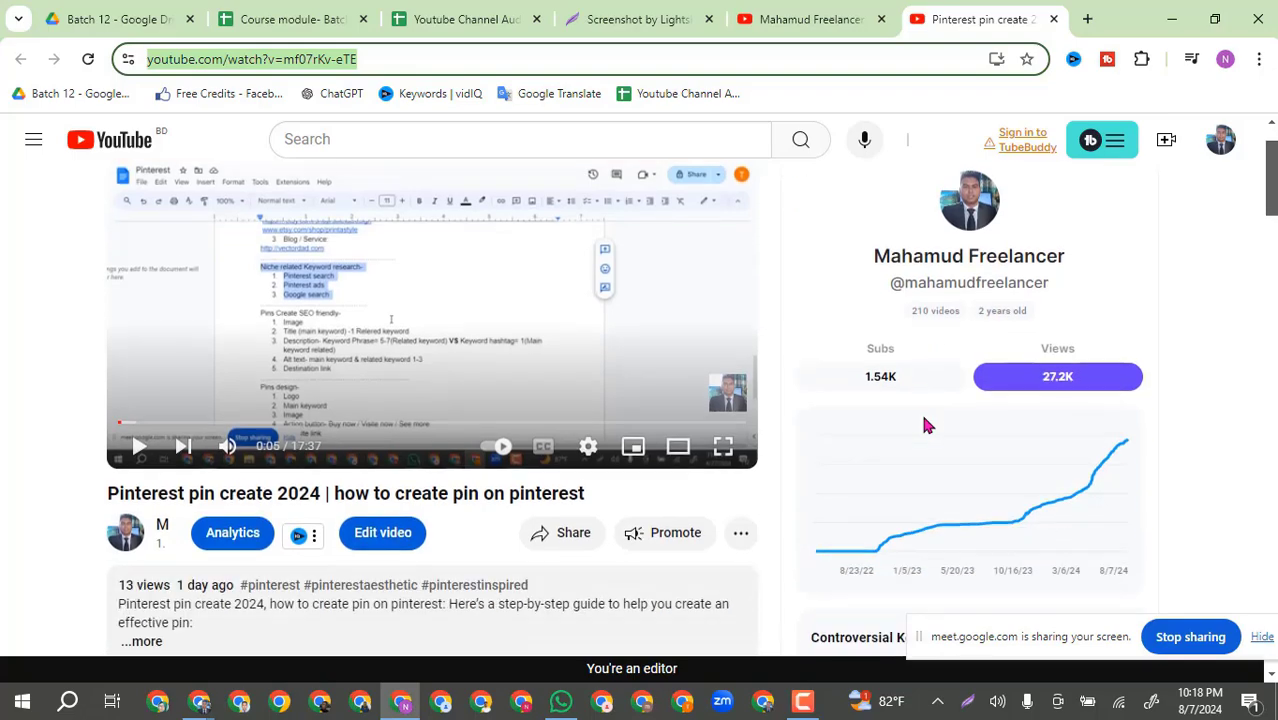
scroll(925, 424, down, 10)
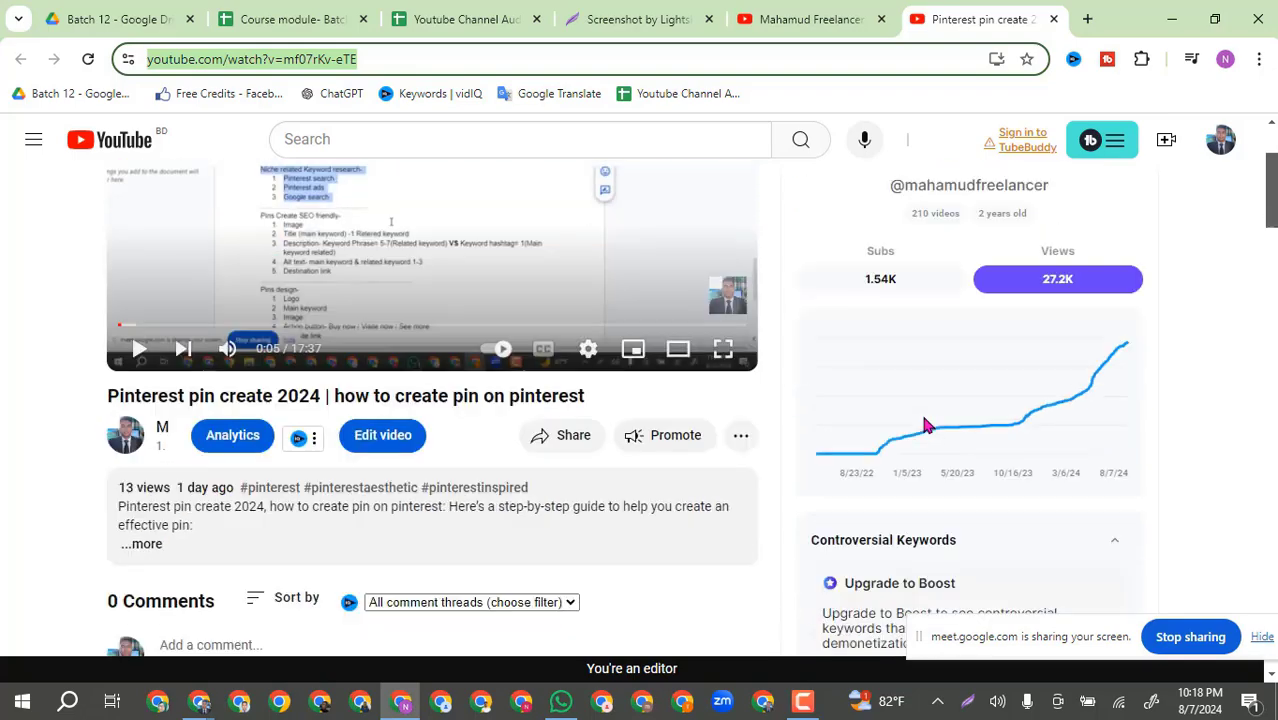
scroll(923, 417, up, 2)
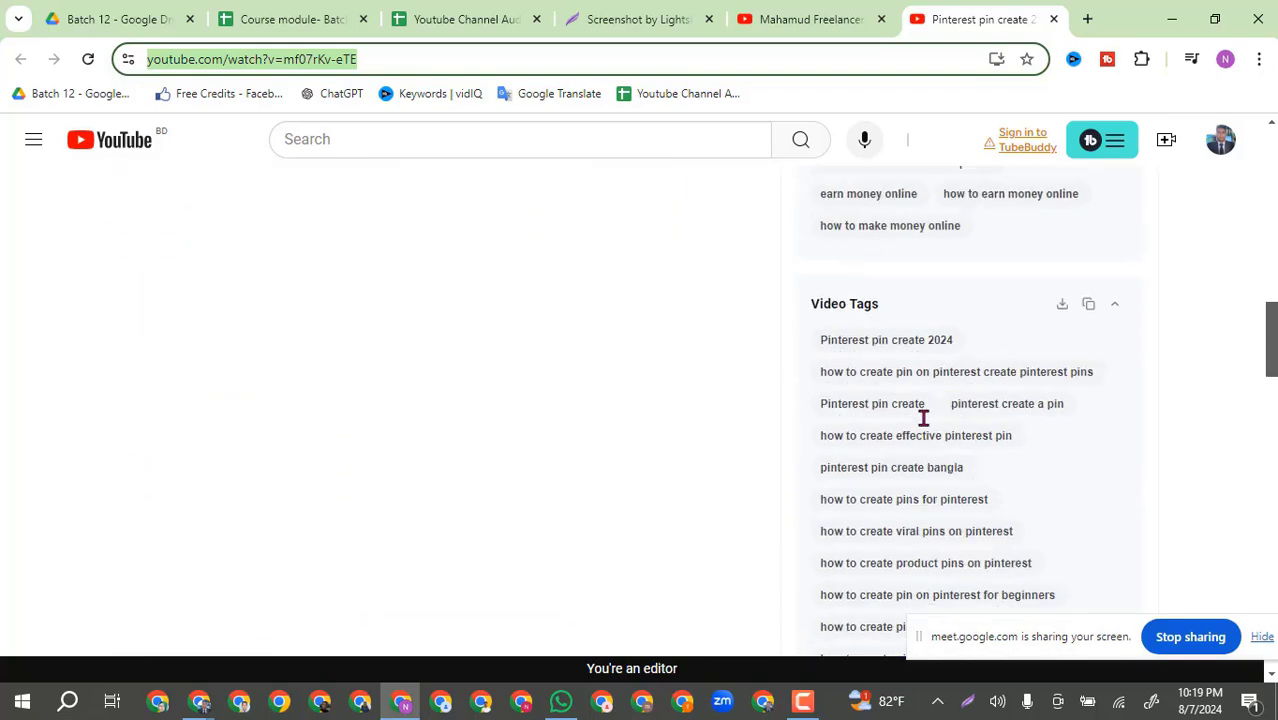
scroll(923, 417, down, 1)
scroll(890, 357, up, 4)
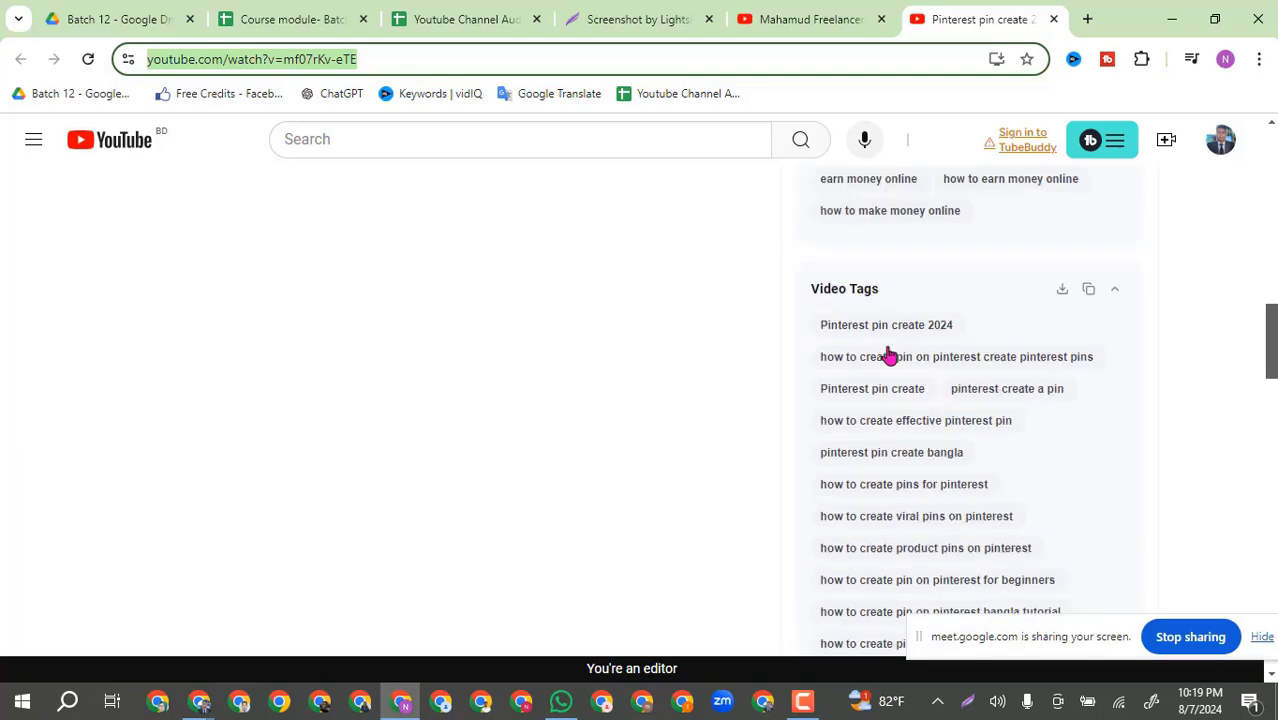
Step: Examine the Pinterest pin video's Channel Tags, Video Tags and SEO score breakdown in vidIQ
scroll(888, 356, up, 2)
scroll(921, 342, down, 6)
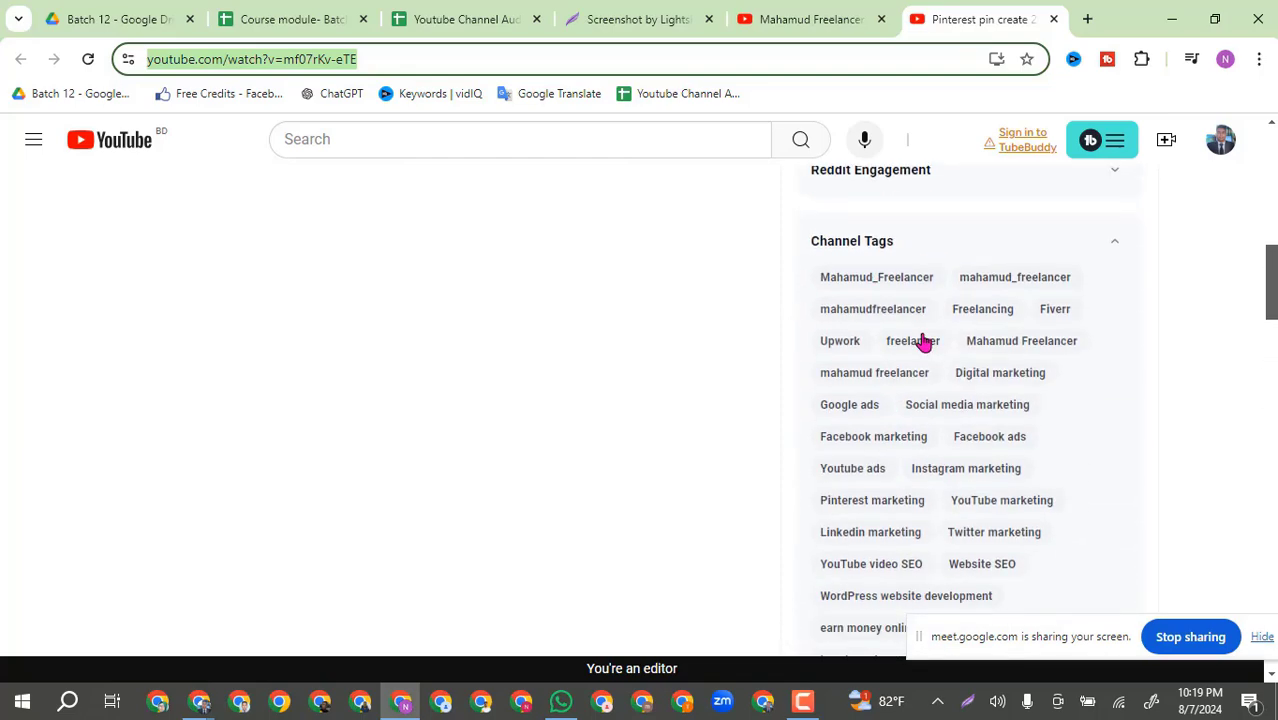
scroll(922, 342, up, 2)
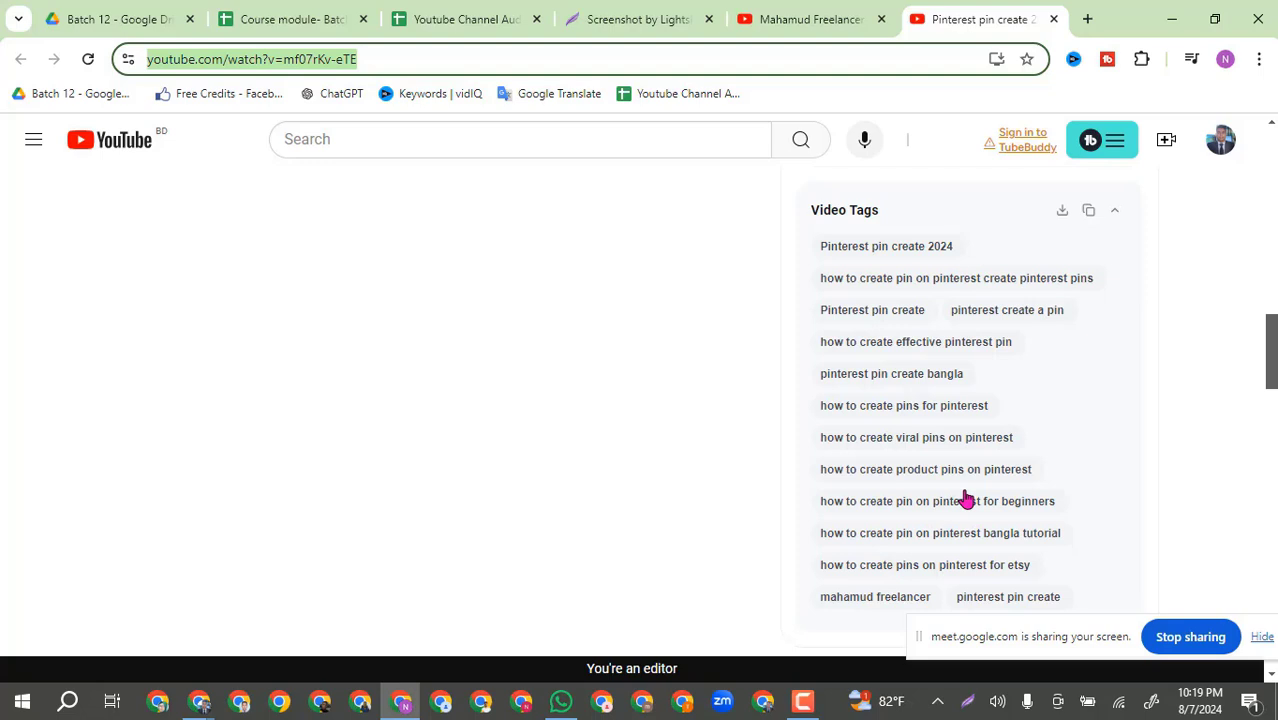
scroll(948, 500, up, 8)
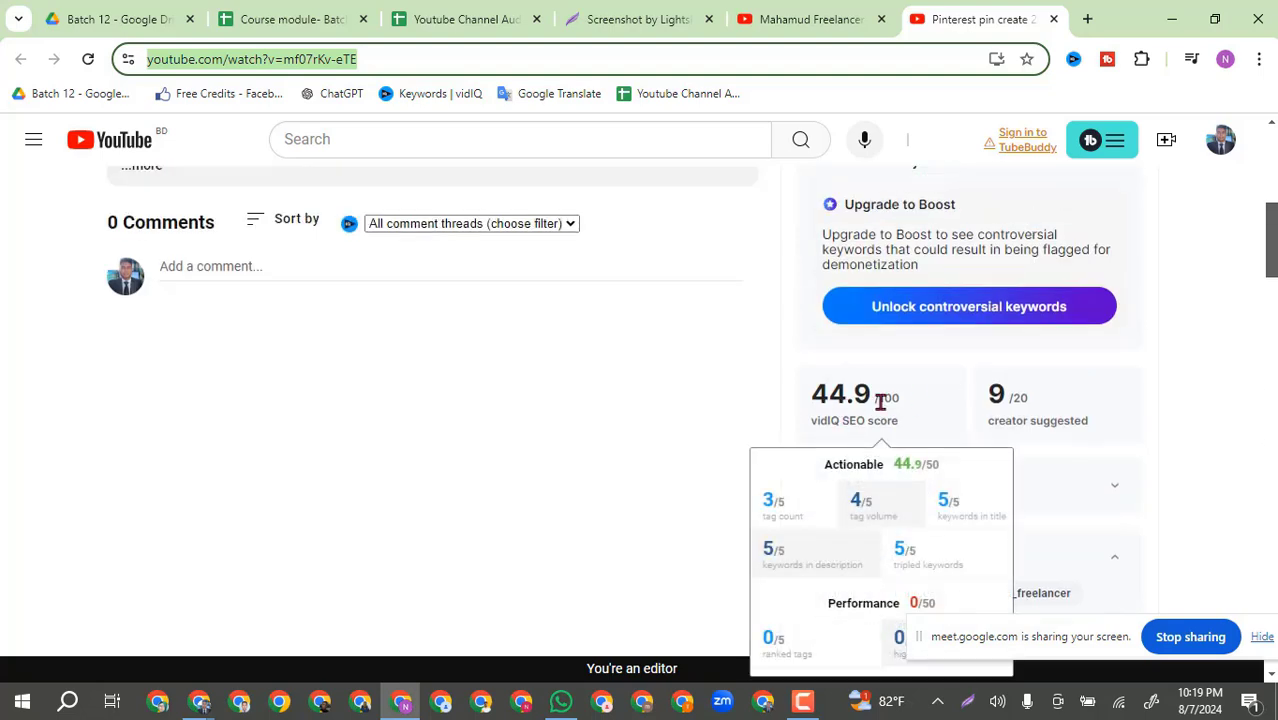
scroll(1025, 400, down, 7)
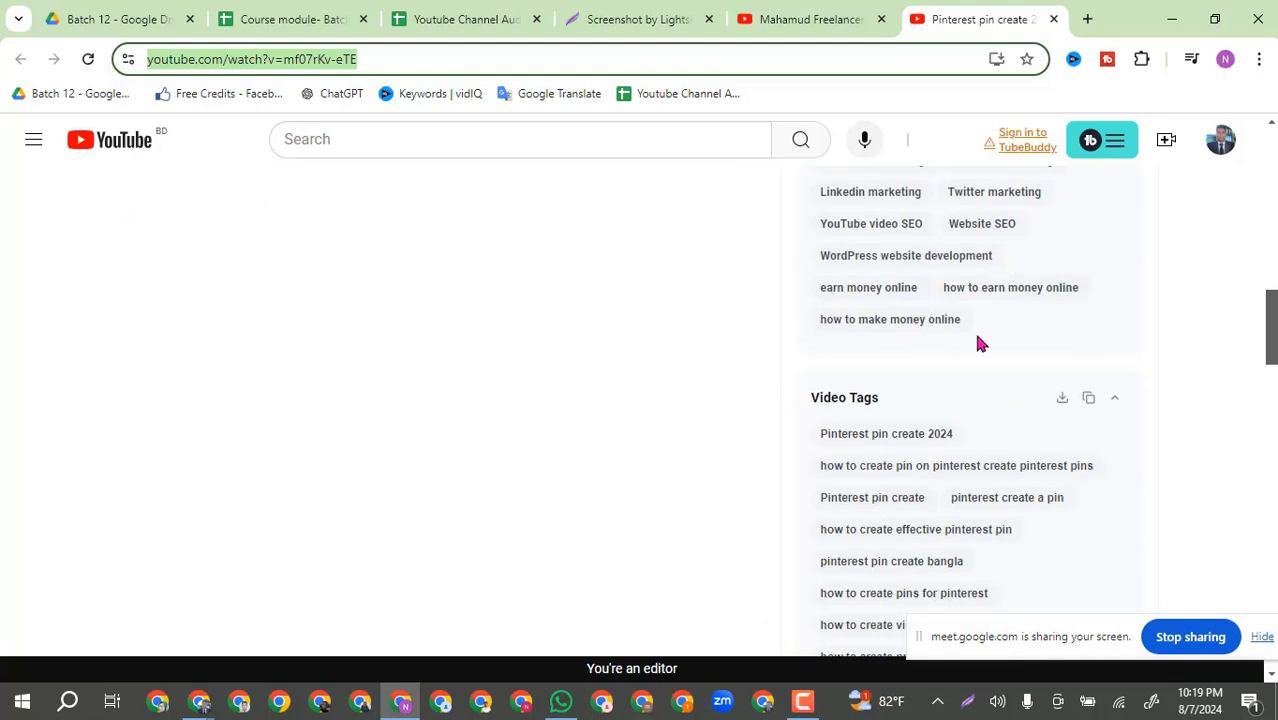
scroll(975, 360, down, 1)
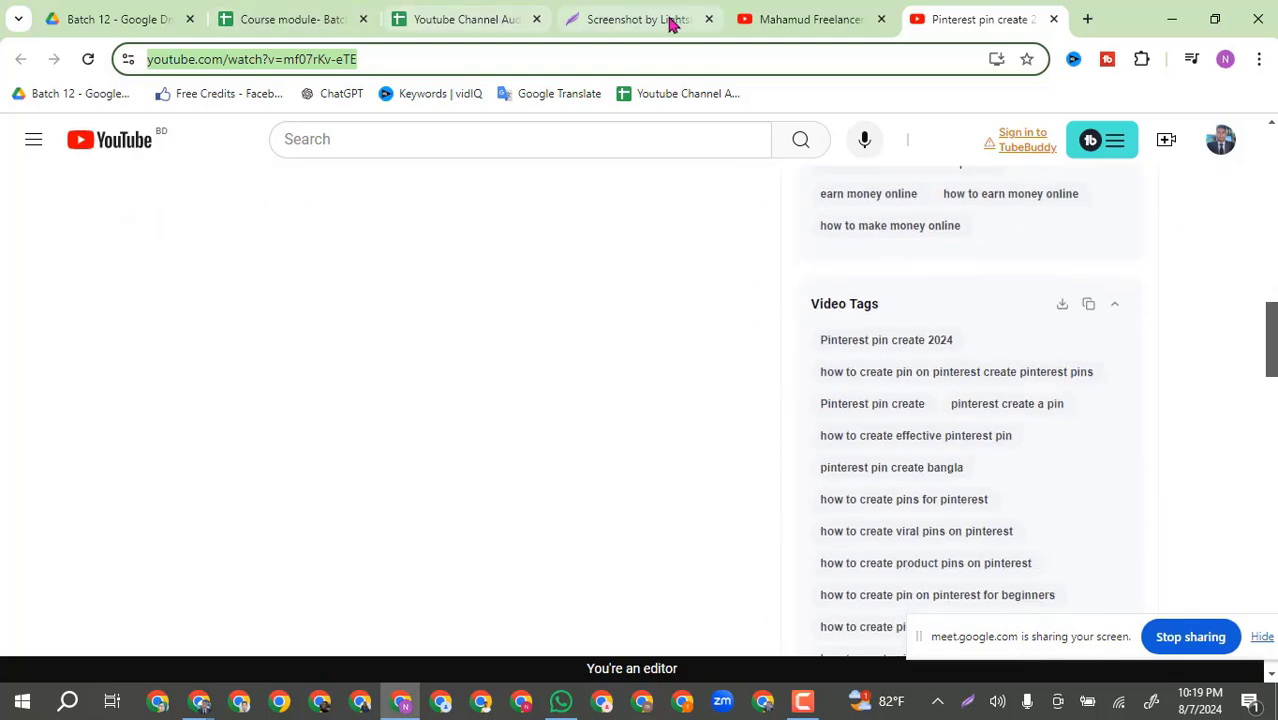
Step: Close the opened Lightshot screenshot page and return to the Pinterest pin video
click(456, 17)
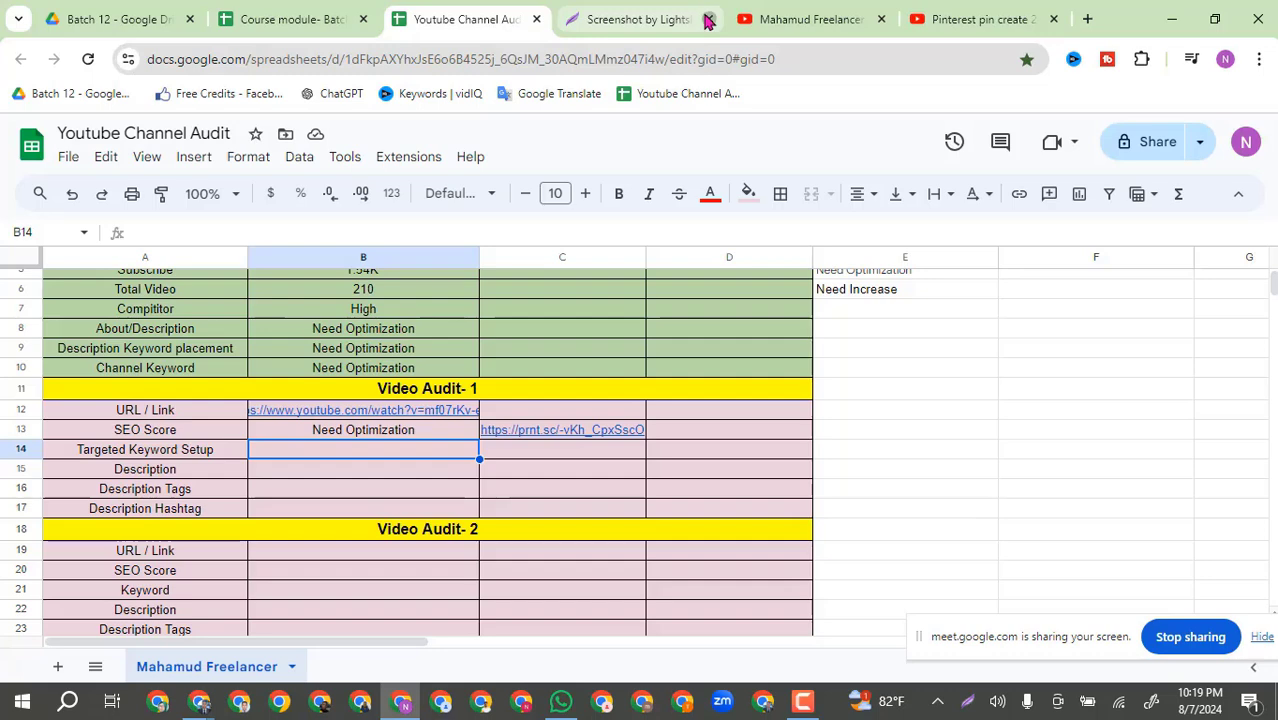
click(708, 20)
click(785, 22)
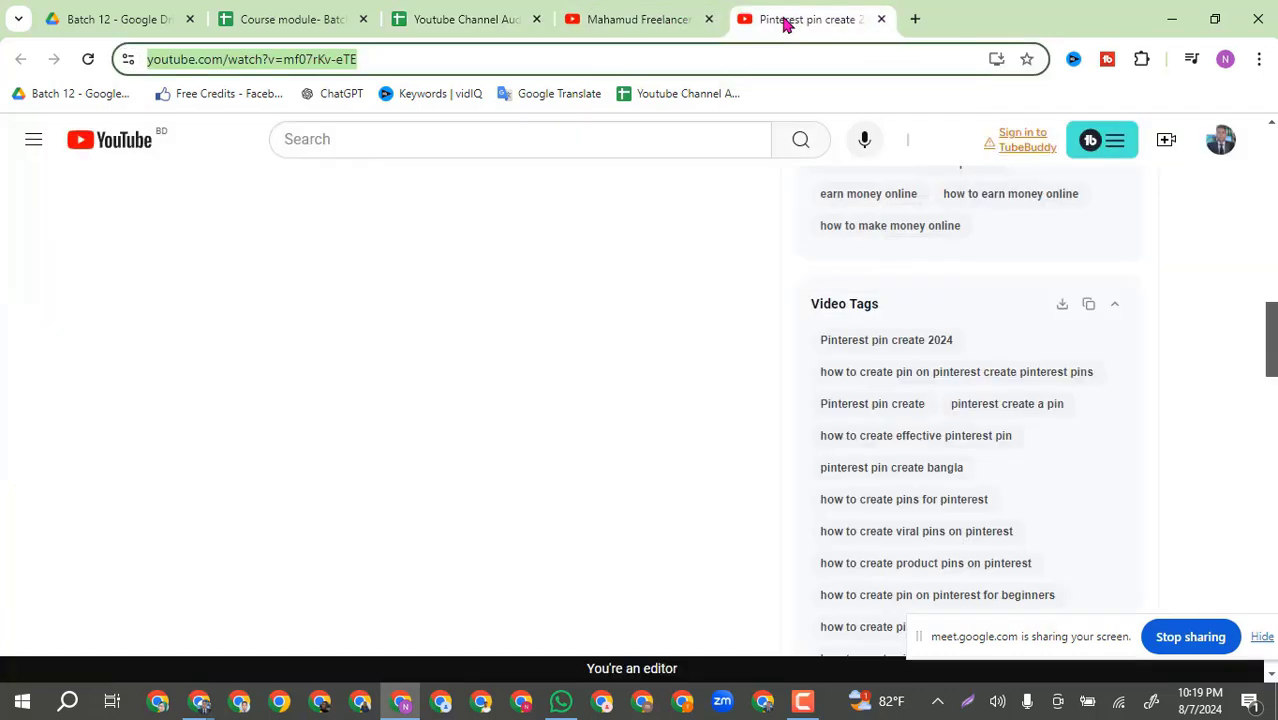
Step: Capture the video page with its full Video Tags list in Lightshot, outlining the page URL and the tags list with red rectangles
scroll(945, 415, down, 2)
scroll(945, 415, up, 1)
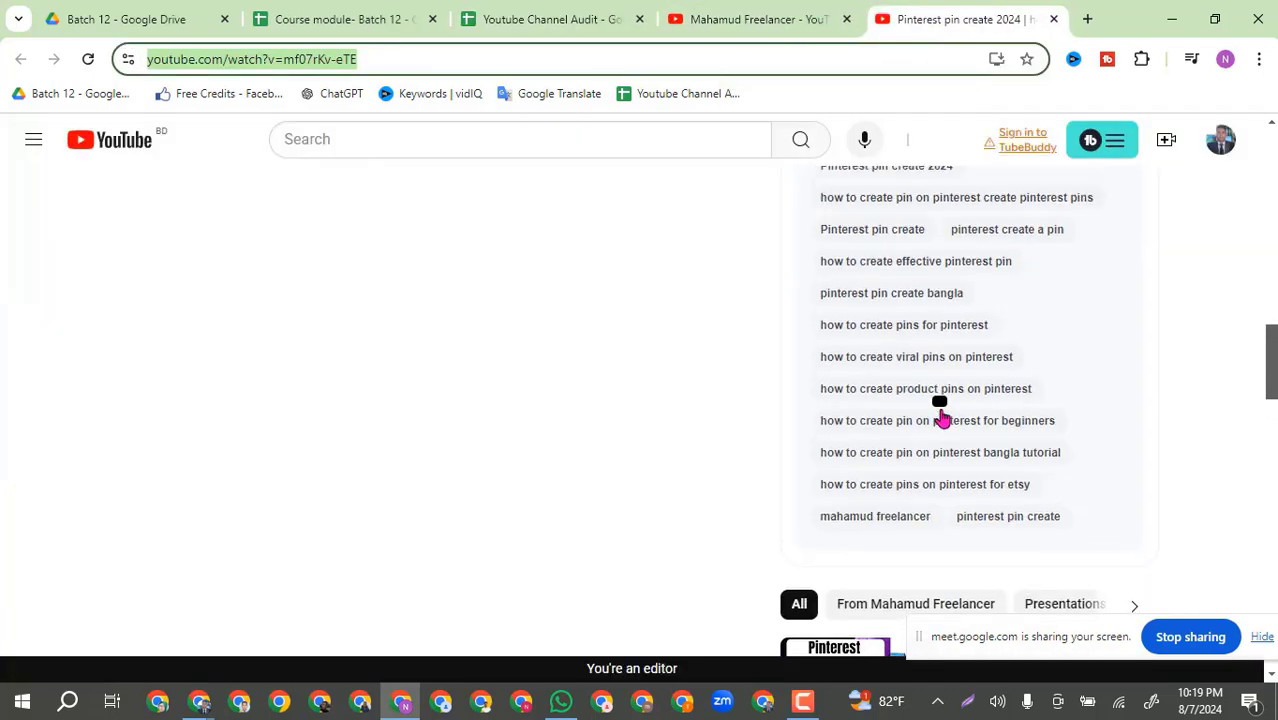
click(966, 707)
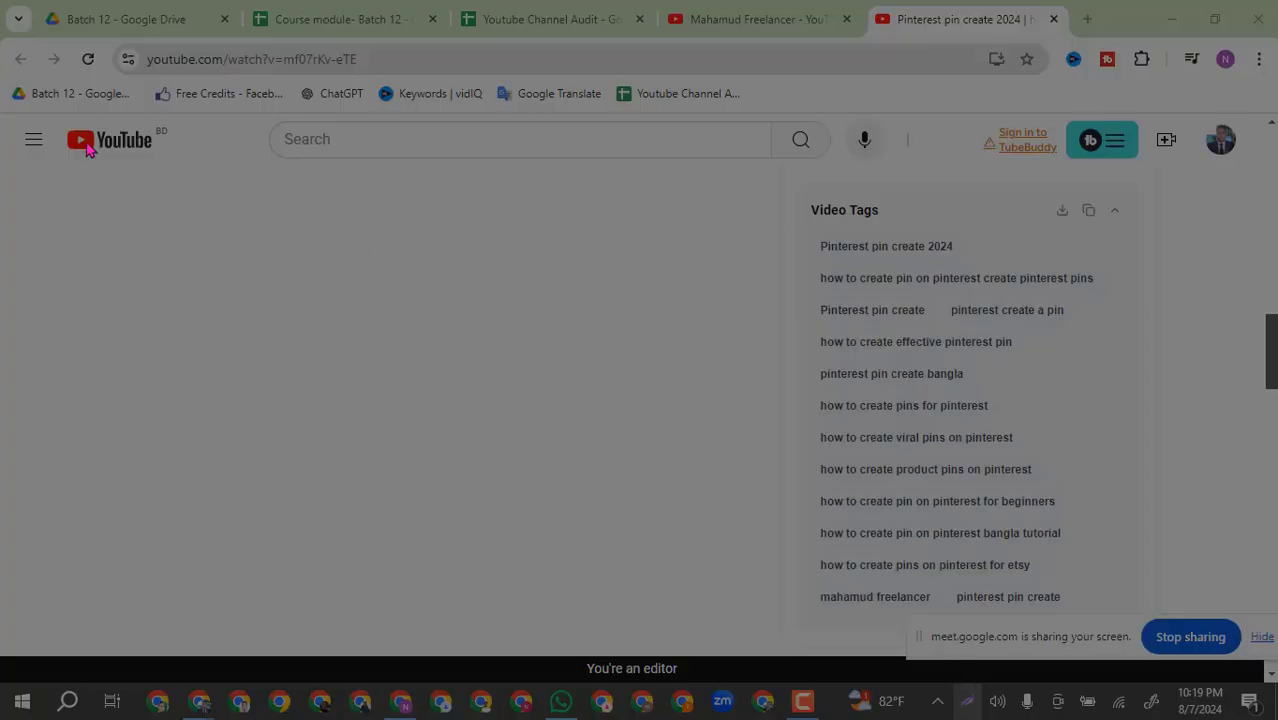
drag(2, 36, 1084, 476)
drag(1146, 514, 1253, 610)
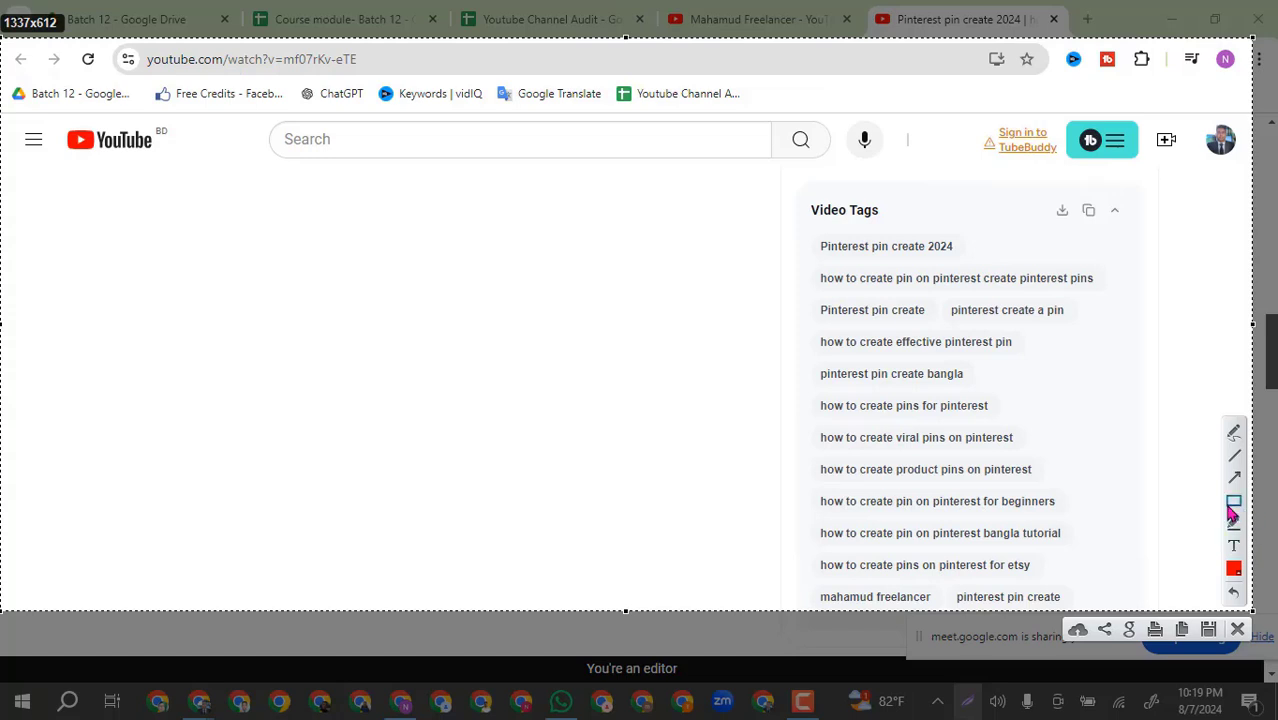
drag(137, 40, 371, 78)
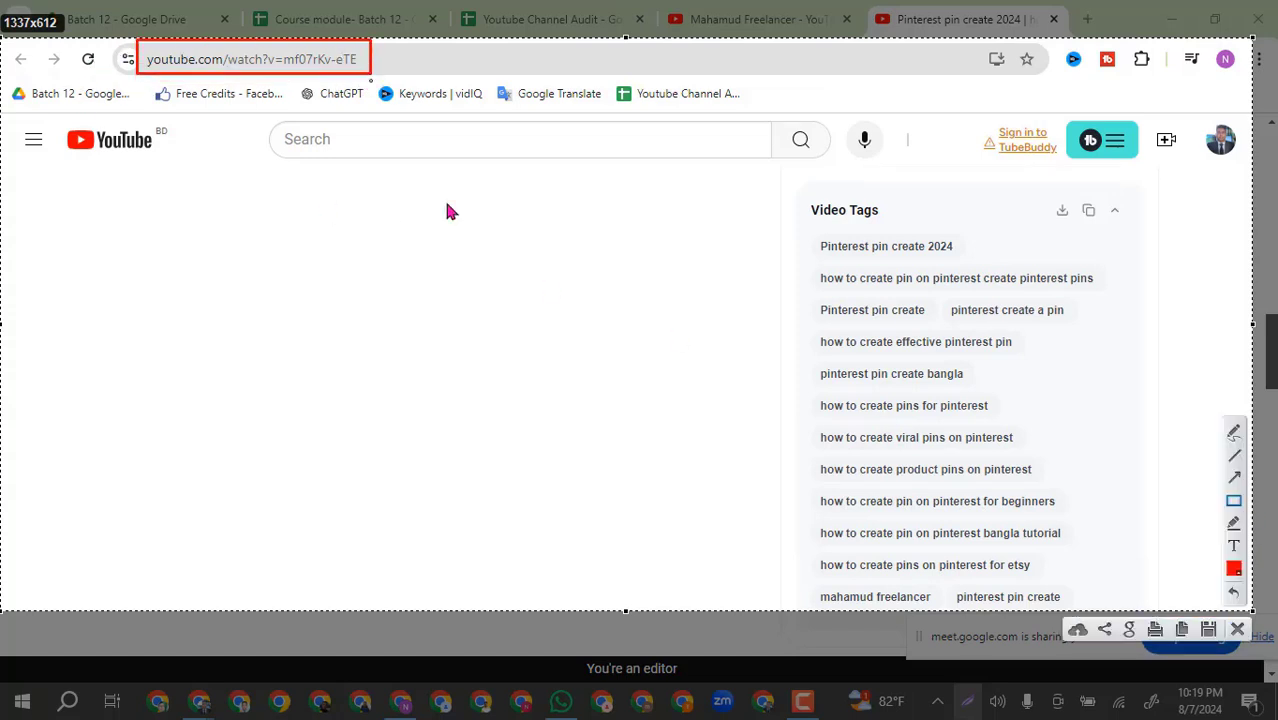
mouse_move(792, 193)
mouse_down()
mouse_move(856, 251)
mouse_move(1118, 606)
mouse_up()
Step: Upload the annotated tags capture and put its link in the Video Audit-1 Targeted Keyword Setup row's cell C14 of the sheet
click(1076, 630)
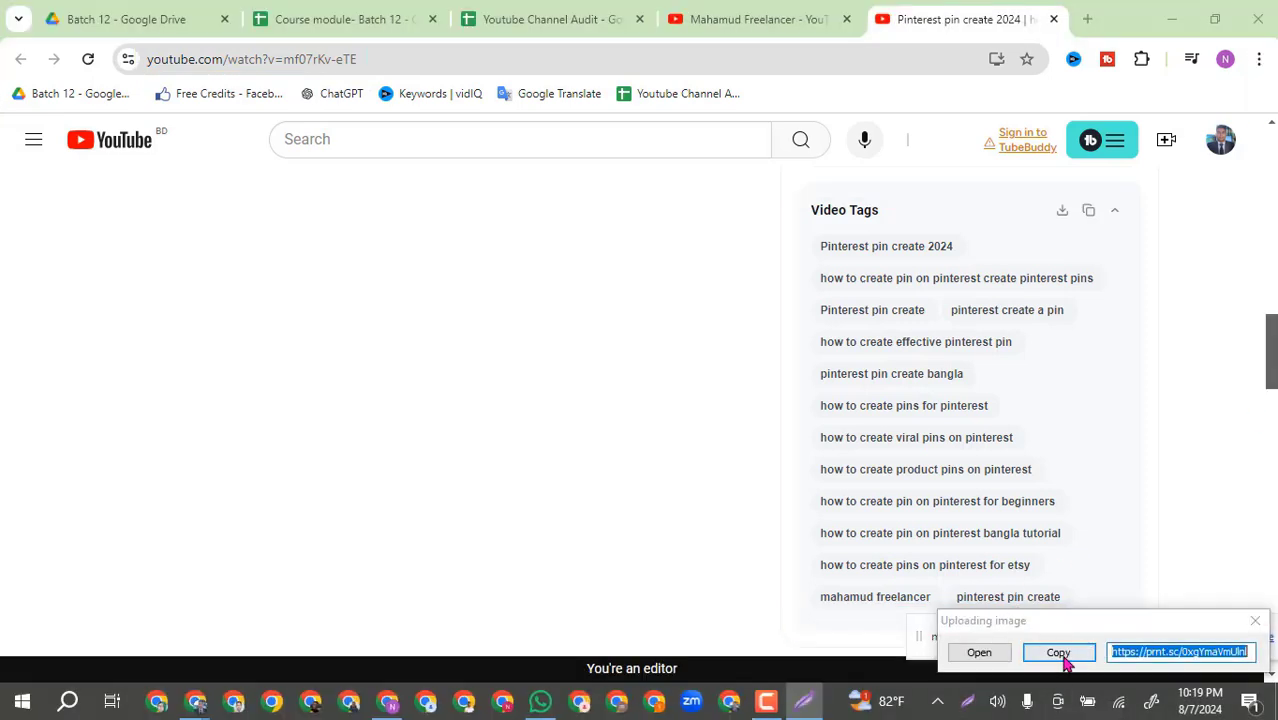
click(1060, 655)
click(500, 17)
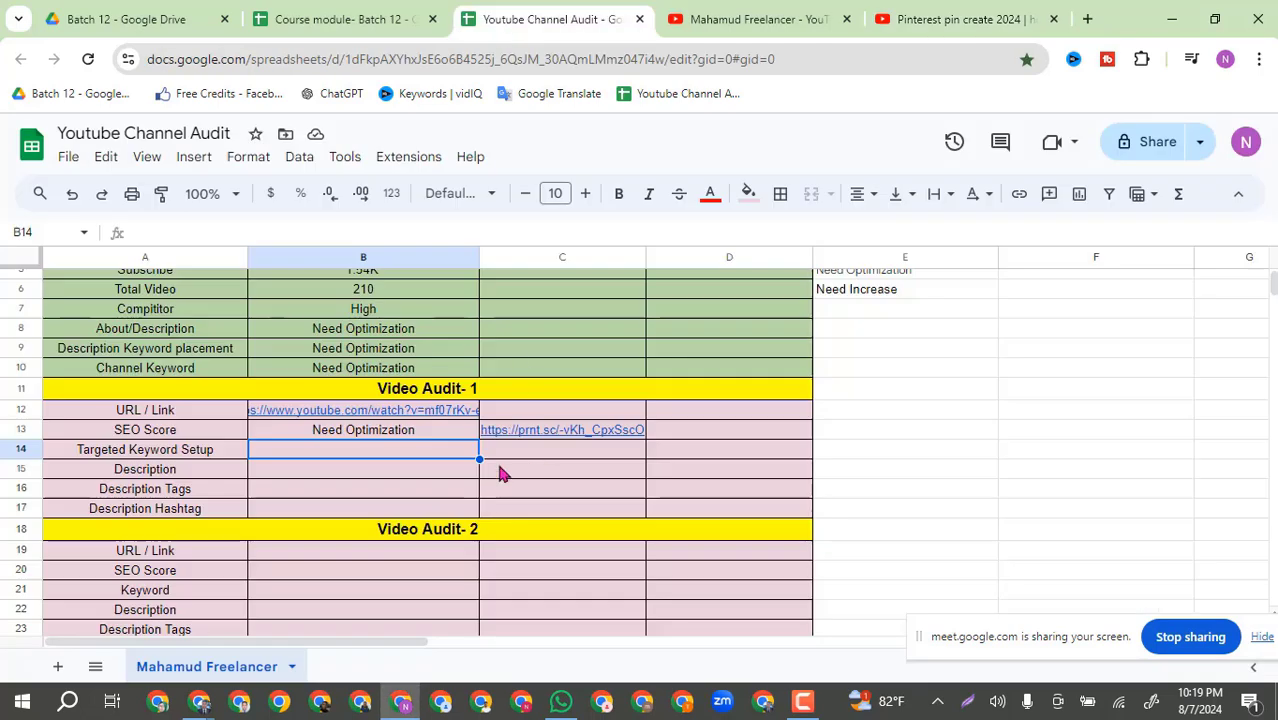
click(507, 459)
key(ctrl+v)
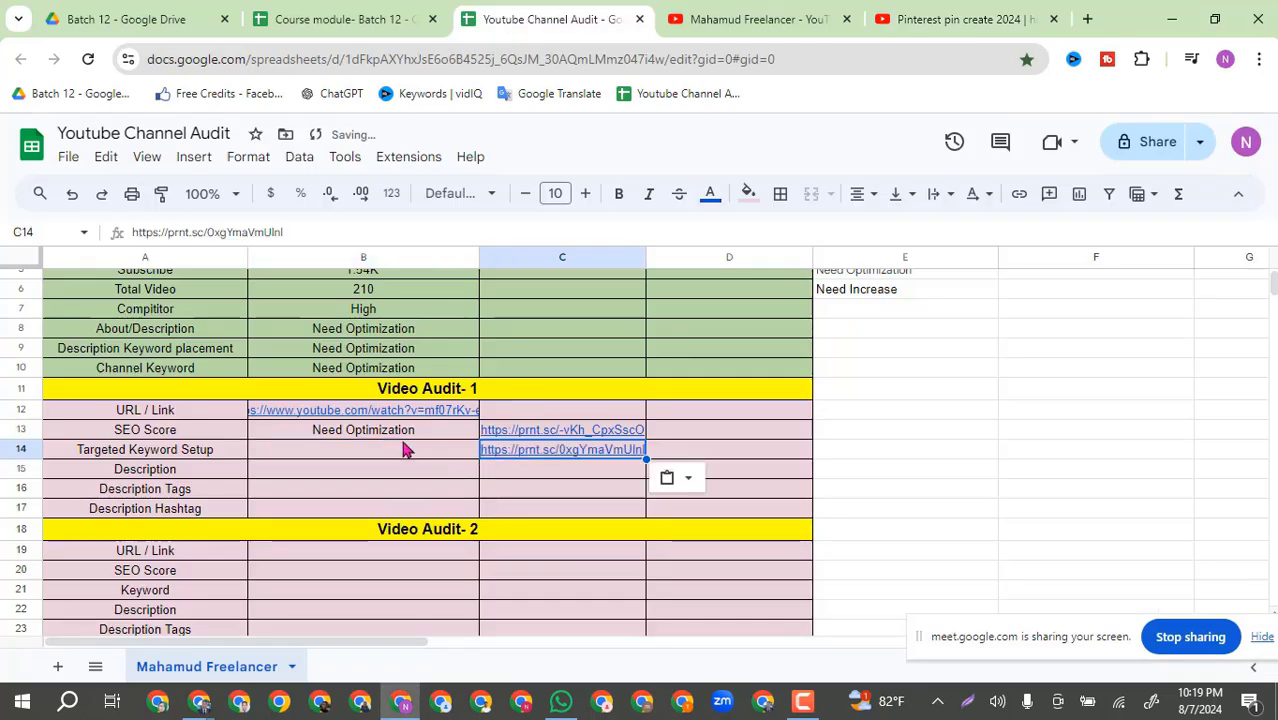
Step: Copy the text Need Optimization from B13 into the Targeted Keyword Setup row's cell B14
click(385, 435)
key(ctrl+c)
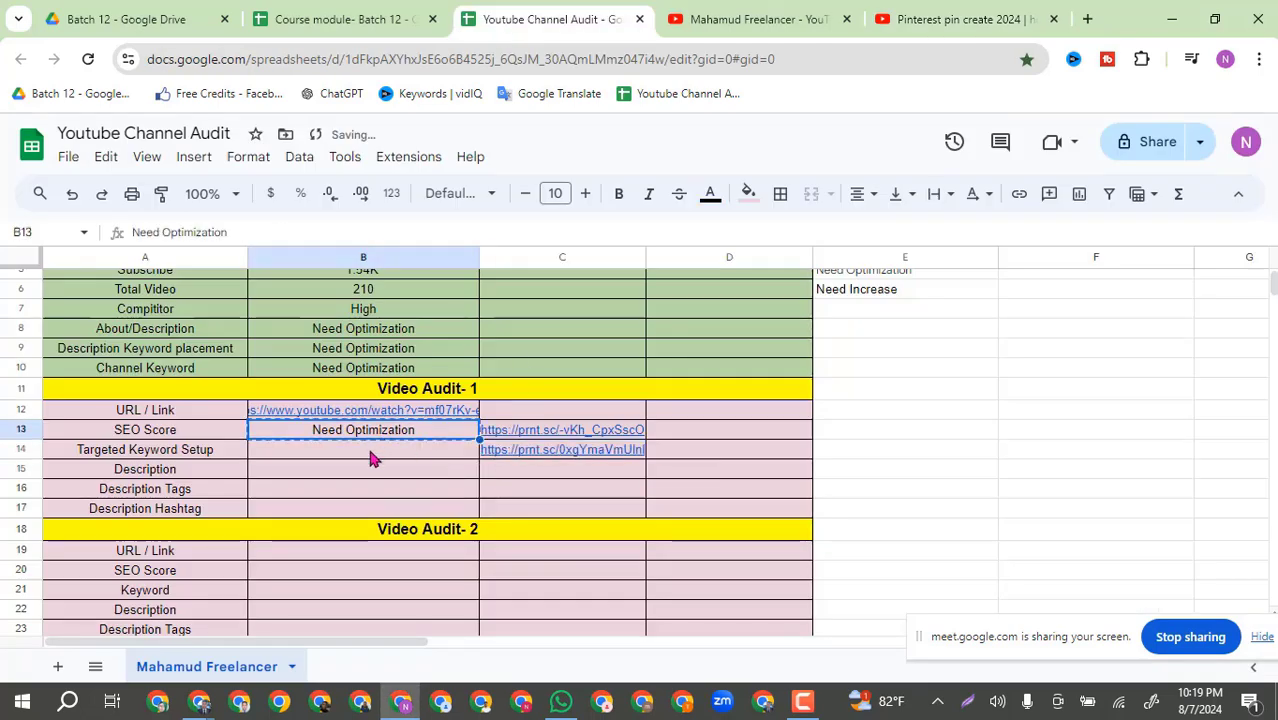
click(371, 456)
key(ctrl+v)
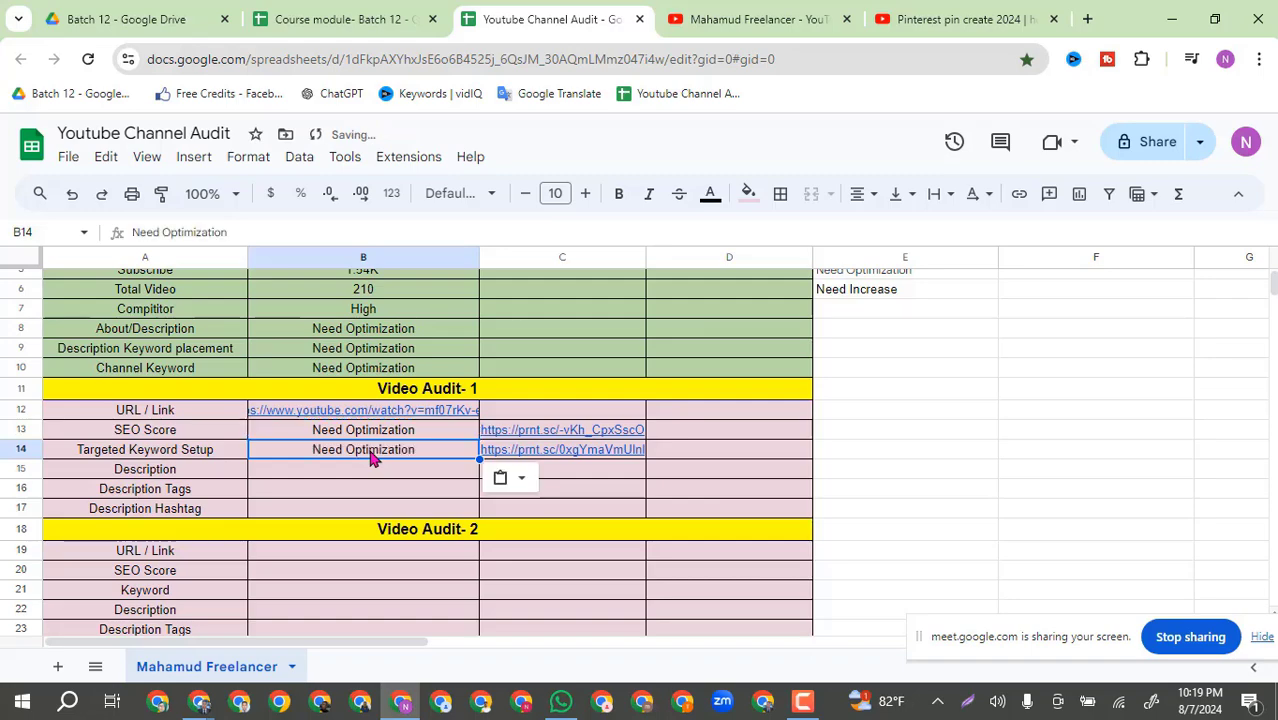
Step: Expand the Pinterest pin video's description and examine its opening sentence, steps, keyword tags, links and hashtags
click(182, 470)
click(975, 15)
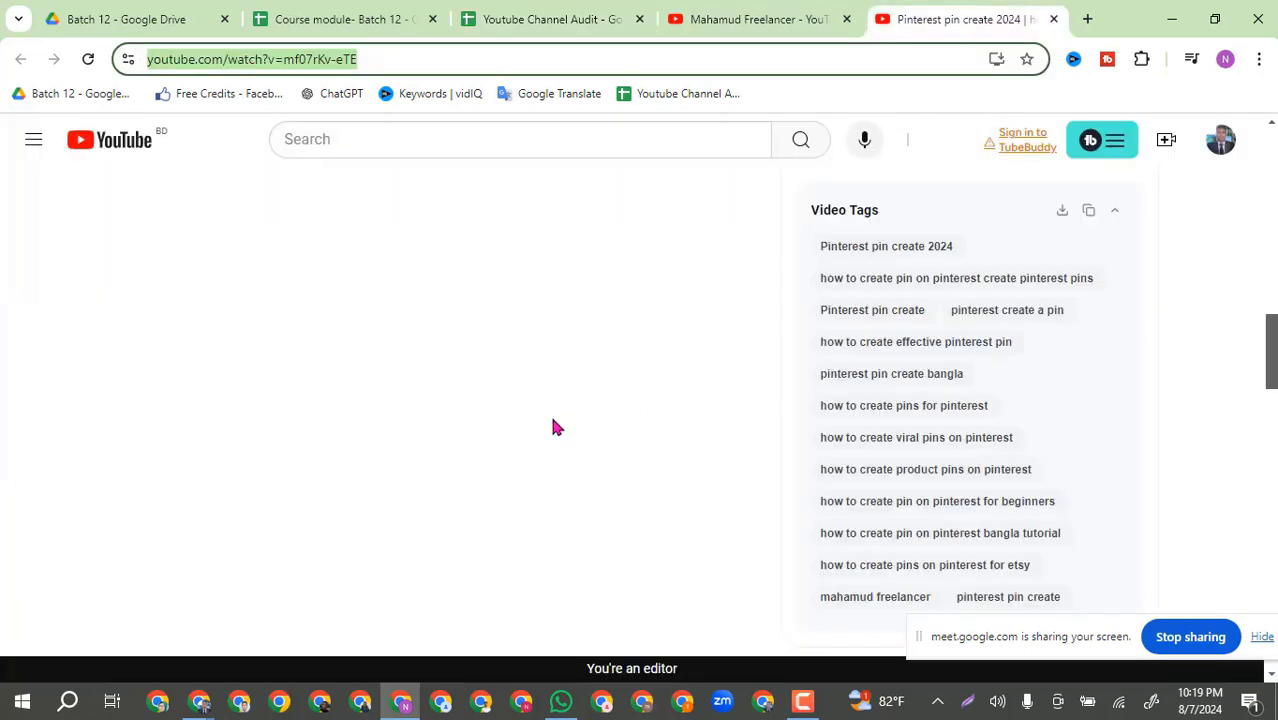
scroll(551, 425, up, 15)
scroll(551, 428, down, 3)
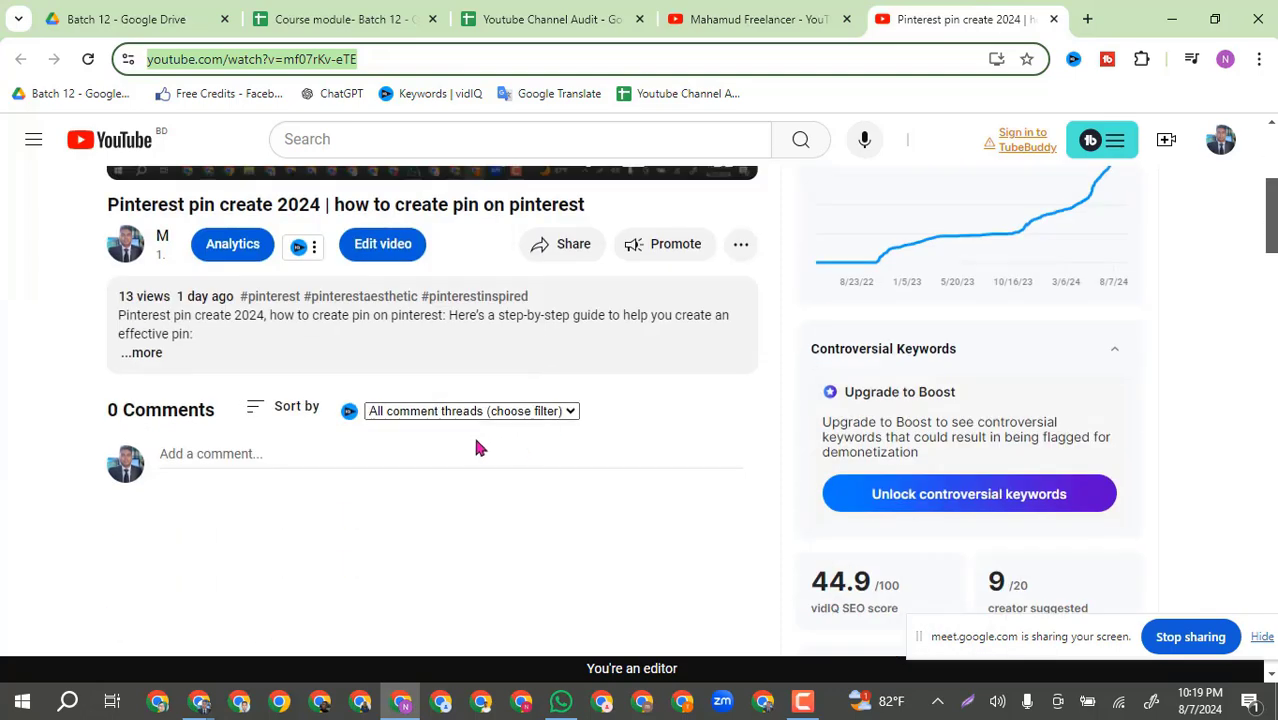
click(142, 355)
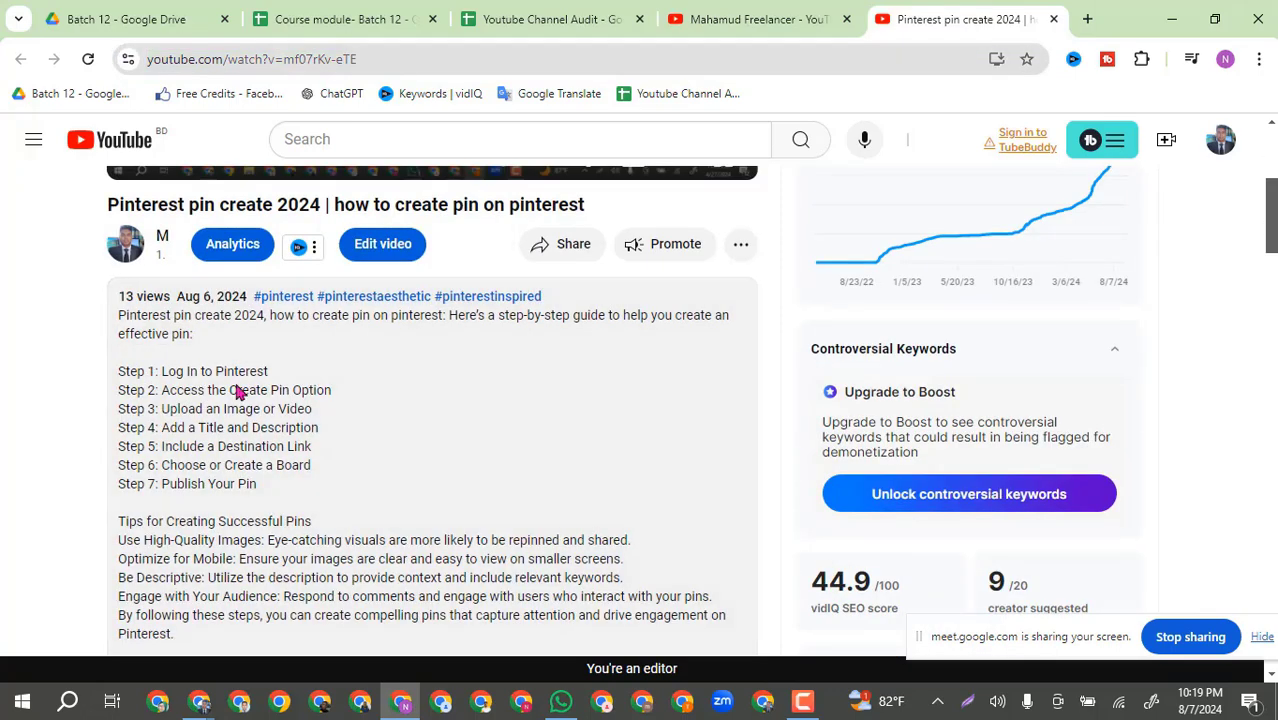
scroll(325, 359, down, 1)
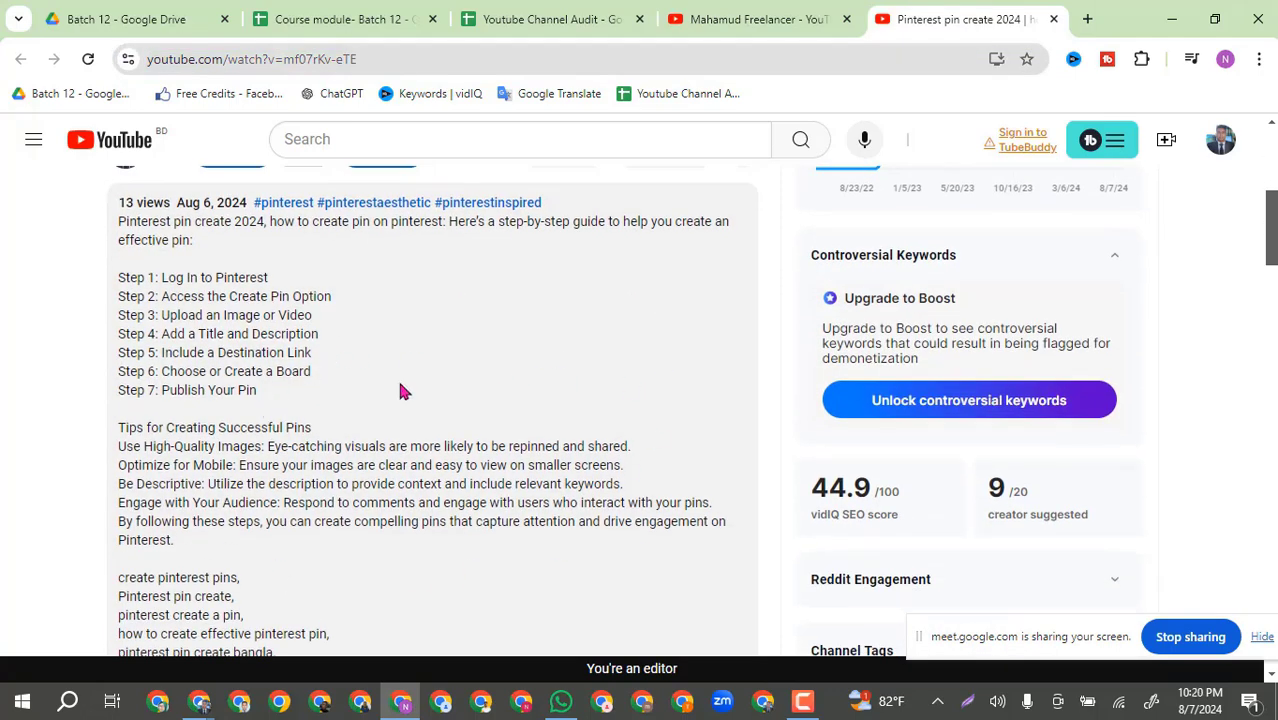
scroll(450, 525, down, 1)
scroll(385, 479, down, 1)
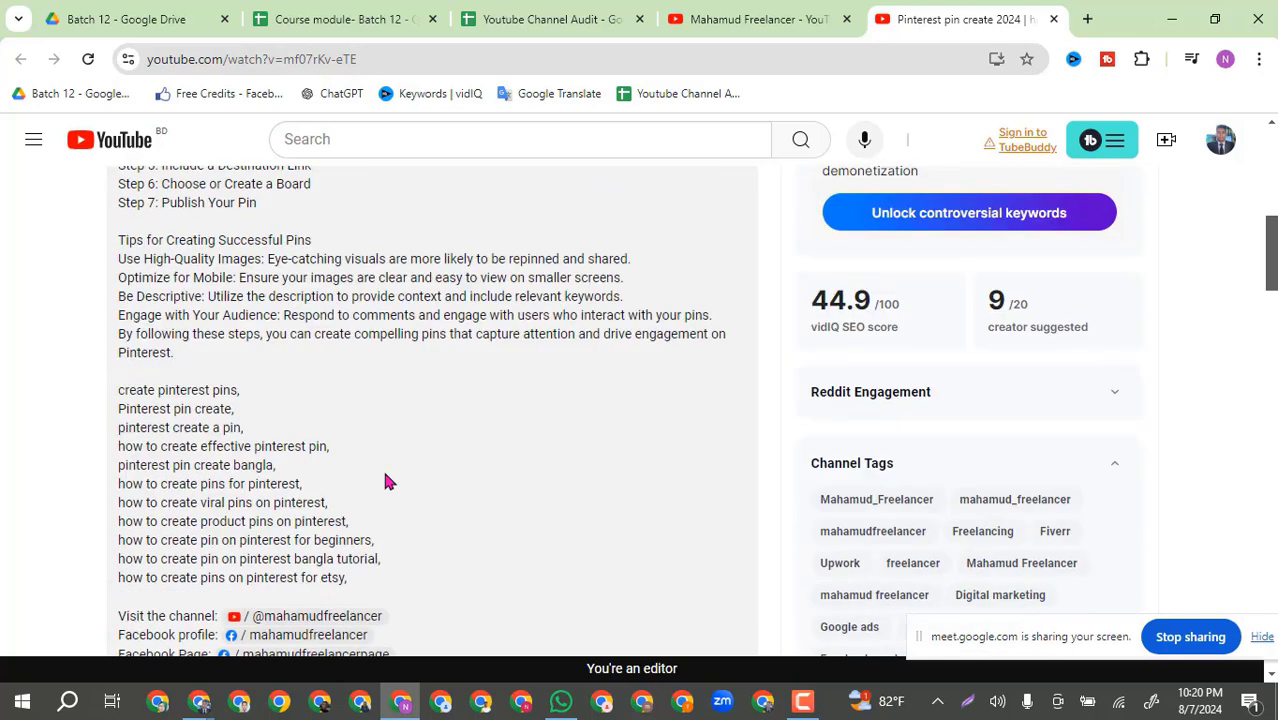
scroll(385, 479, up, 1)
scroll(388, 481, up, 3)
scroll(388, 479, down, 1)
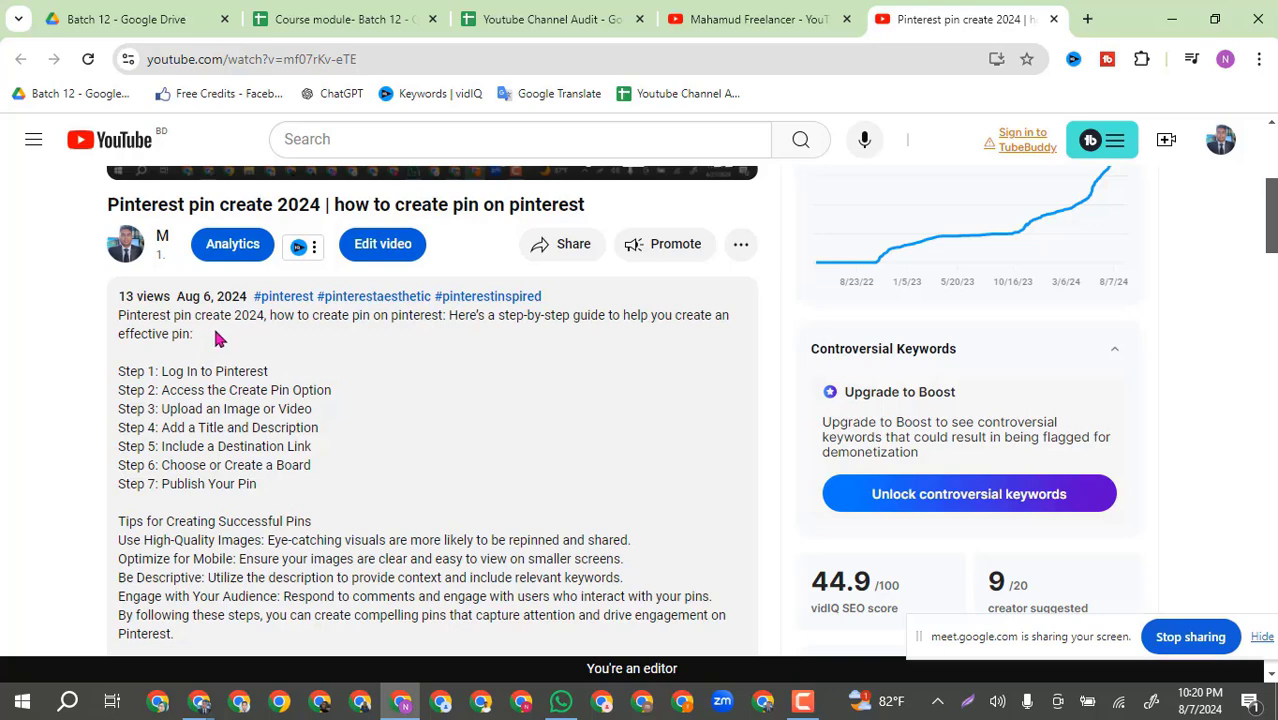
drag(215, 334, 112, 327)
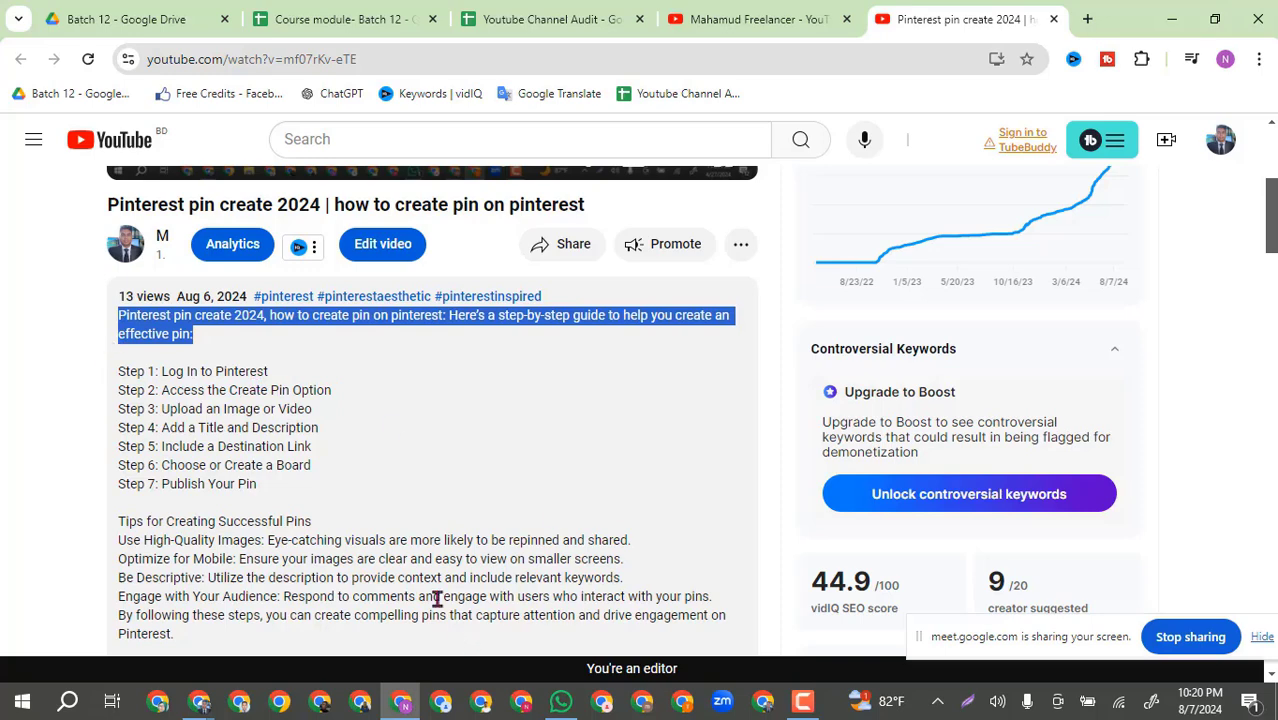
scroll(417, 515, down, 1)
scroll(214, 515, down, 4)
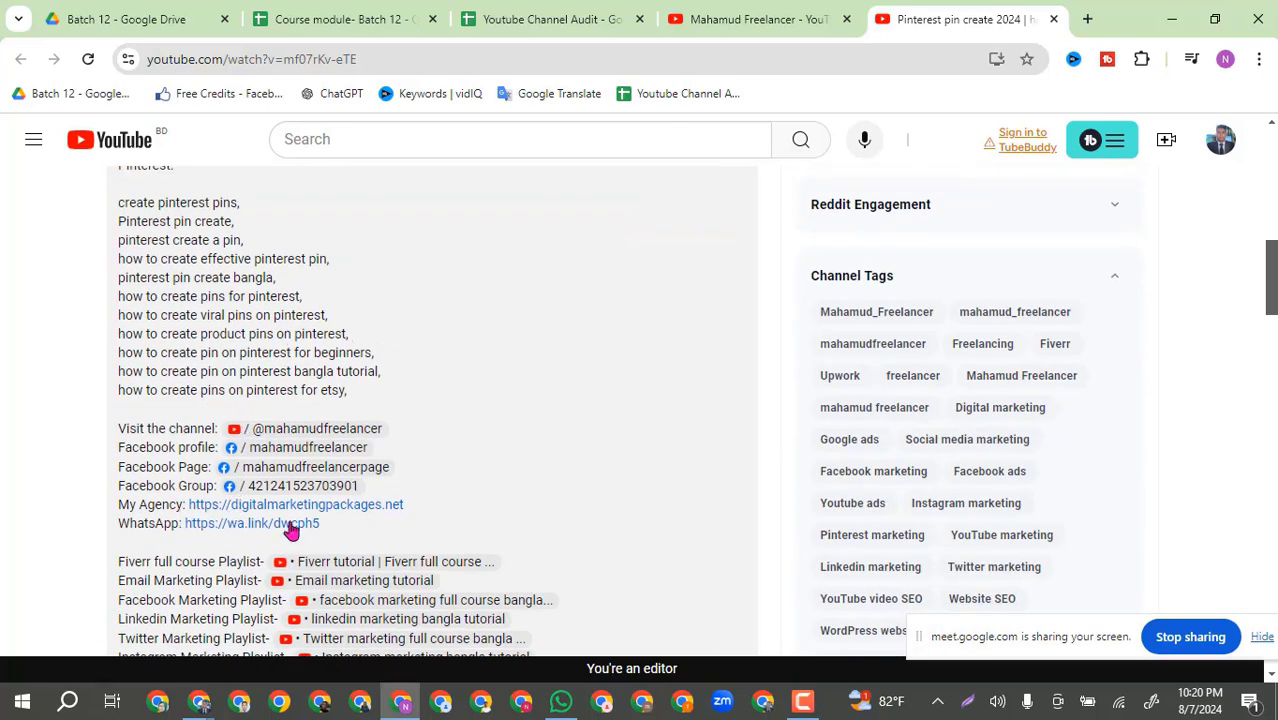
scroll(333, 484, down, 5)
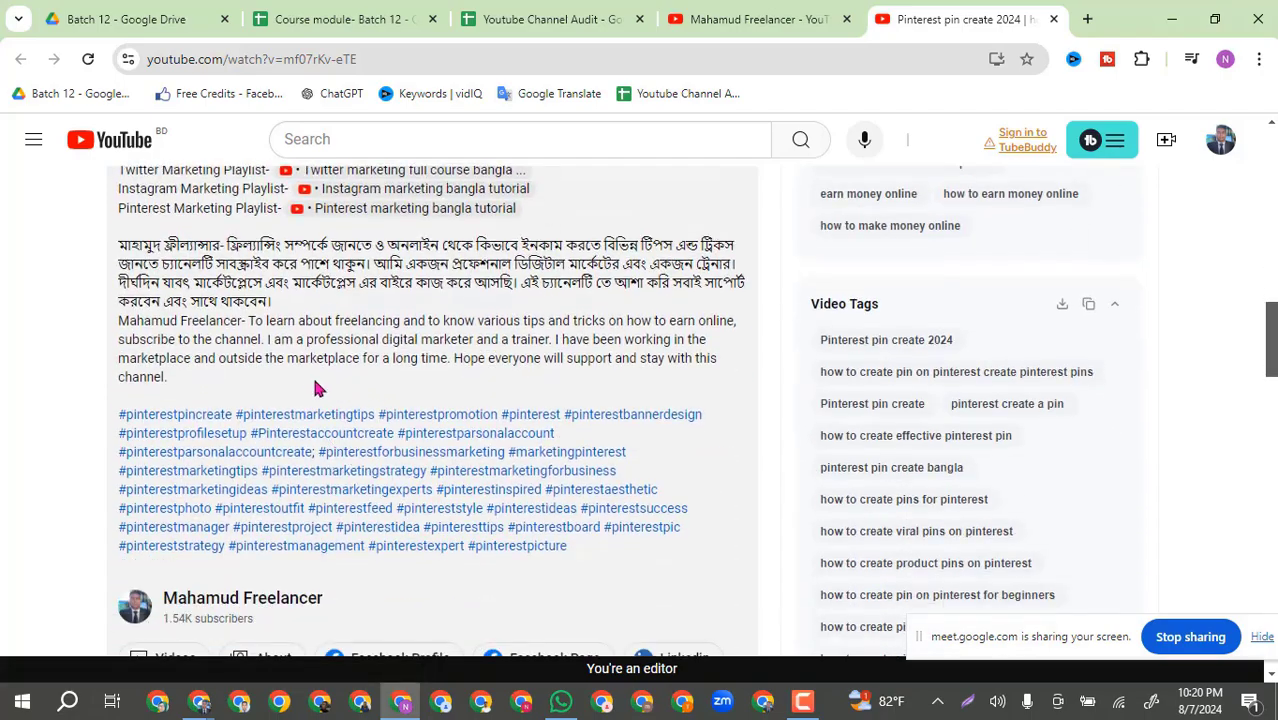
scroll(408, 493, up, 9)
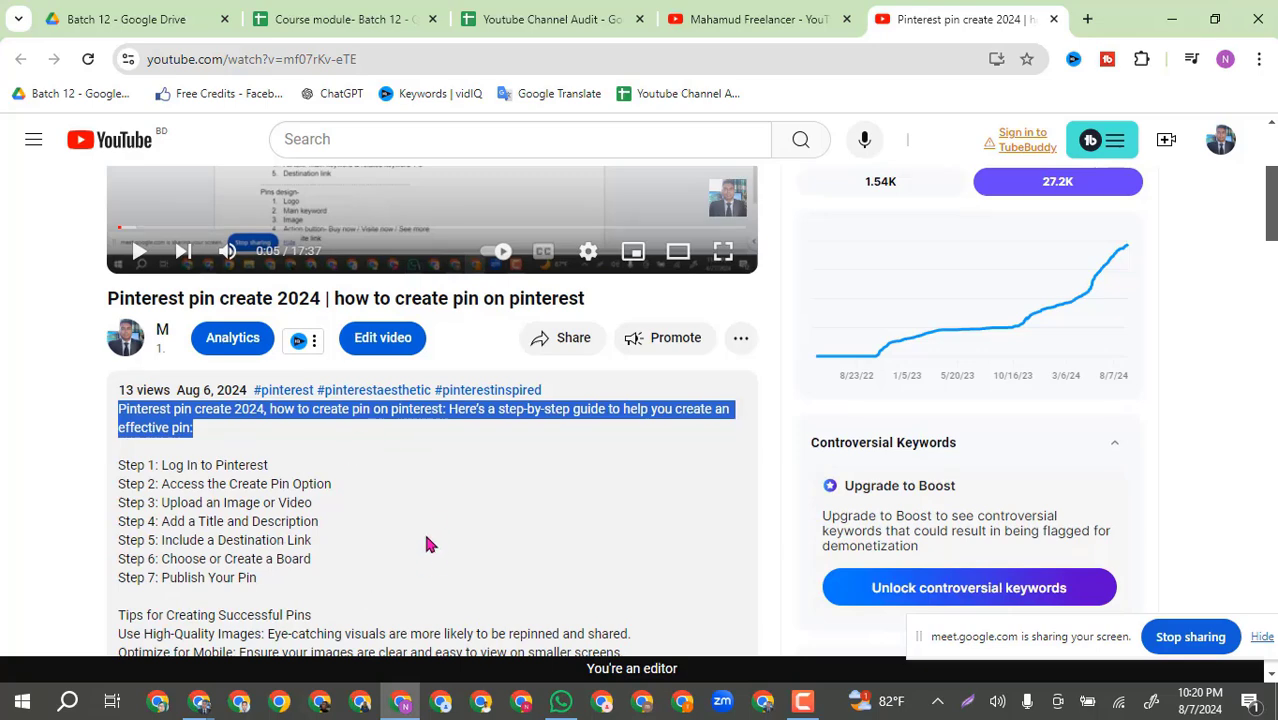
Step: Copy the text Need Optimization from B14 into the Video Audit-1 Description row's cell B15 of the Youtube Channel Audit sheet
click(567, 15)
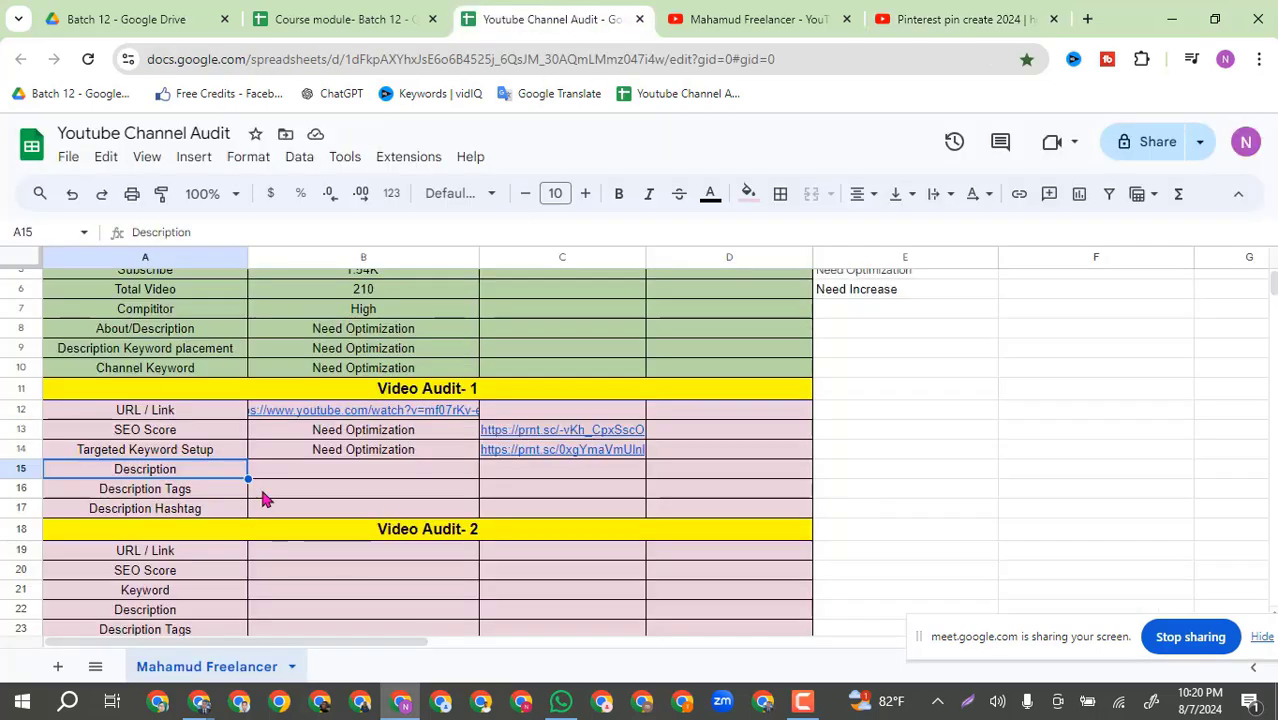
click(367, 463)
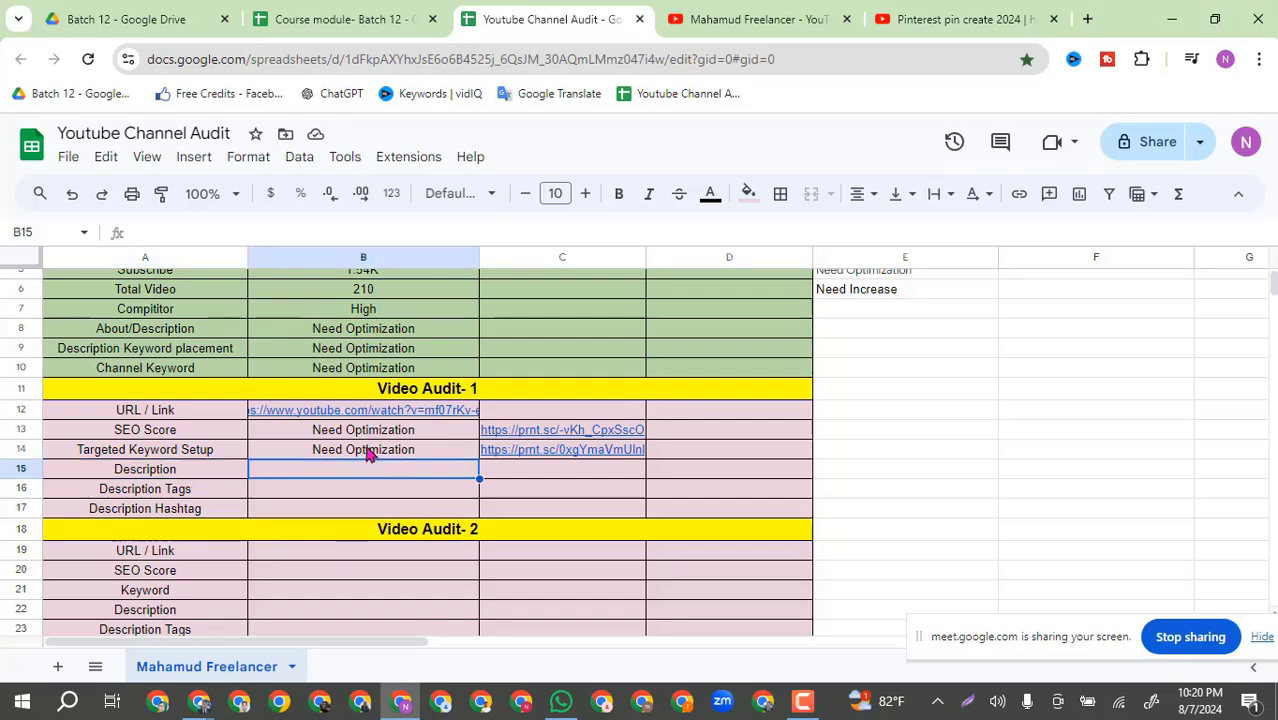
click(370, 450)
drag(271, 233, 27, 258)
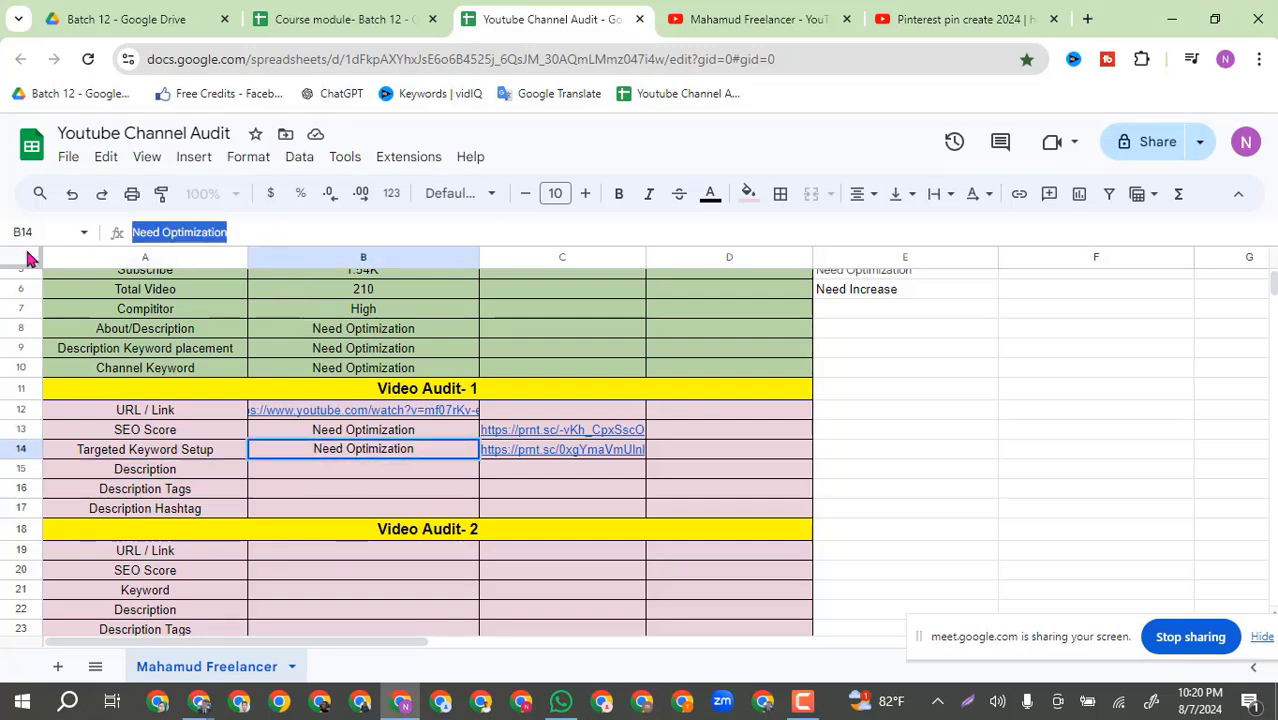
key(ctrl+c)
click(376, 464)
key(ctrl+v)
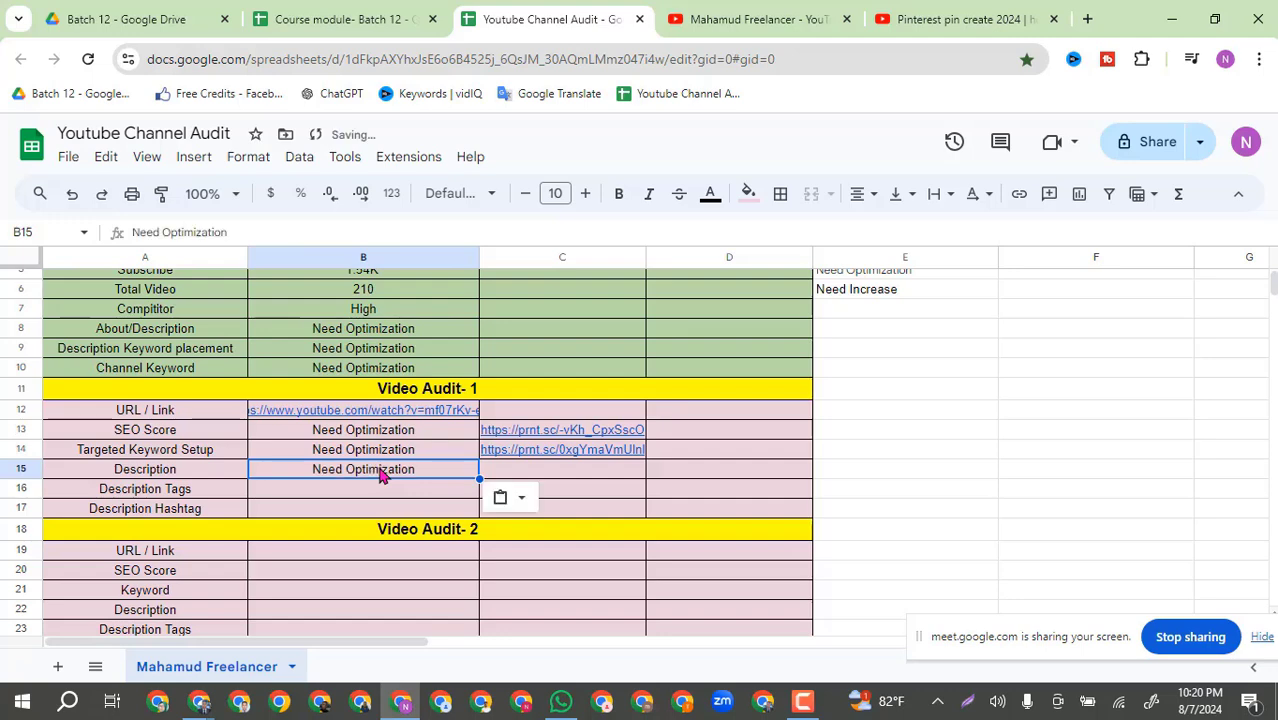
click(578, 476)
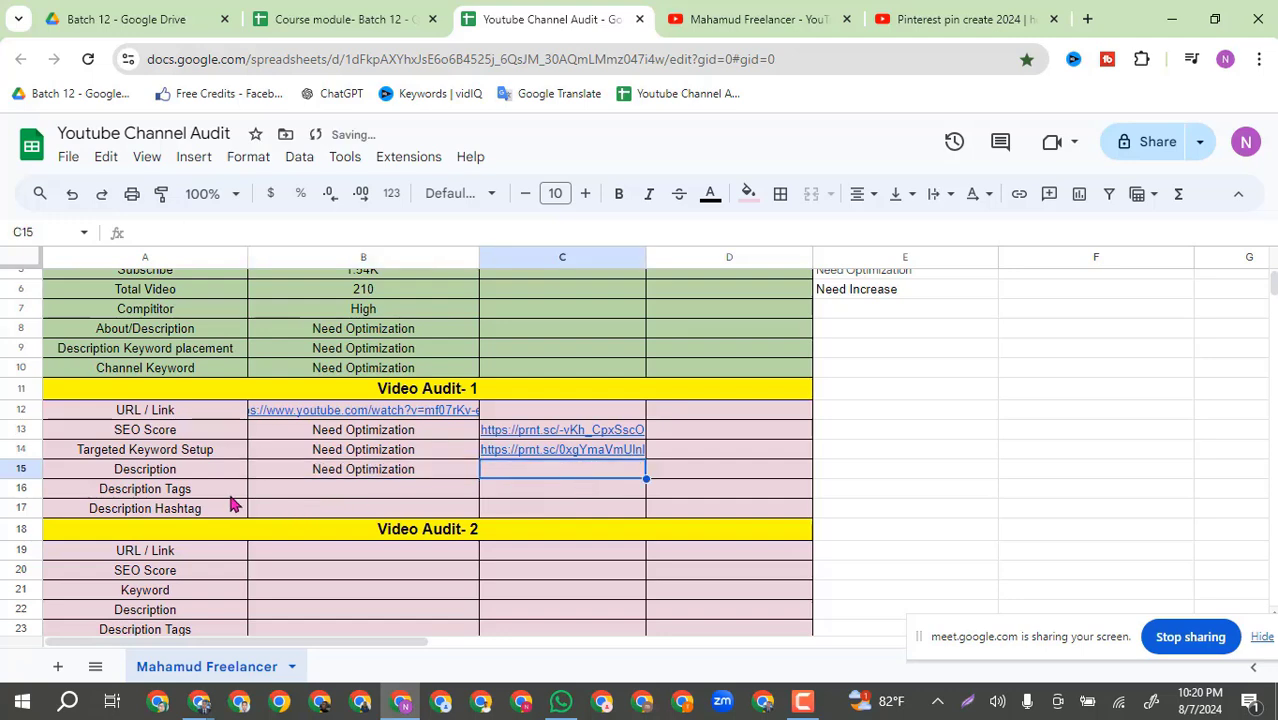
Step: Check the keyword tags in the Pinterest pin video's description and copy Need Optimization from B15 into the Description Tags row's cell B16
click(281, 496)
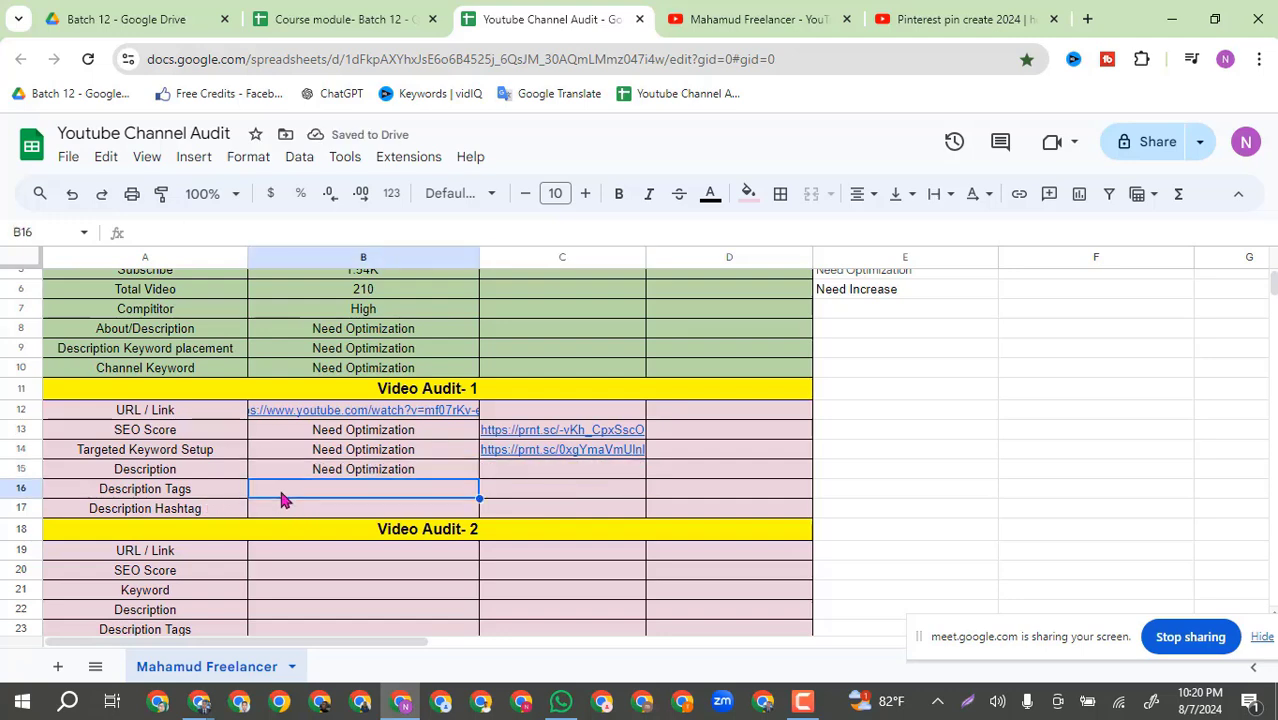
click(920, 18)
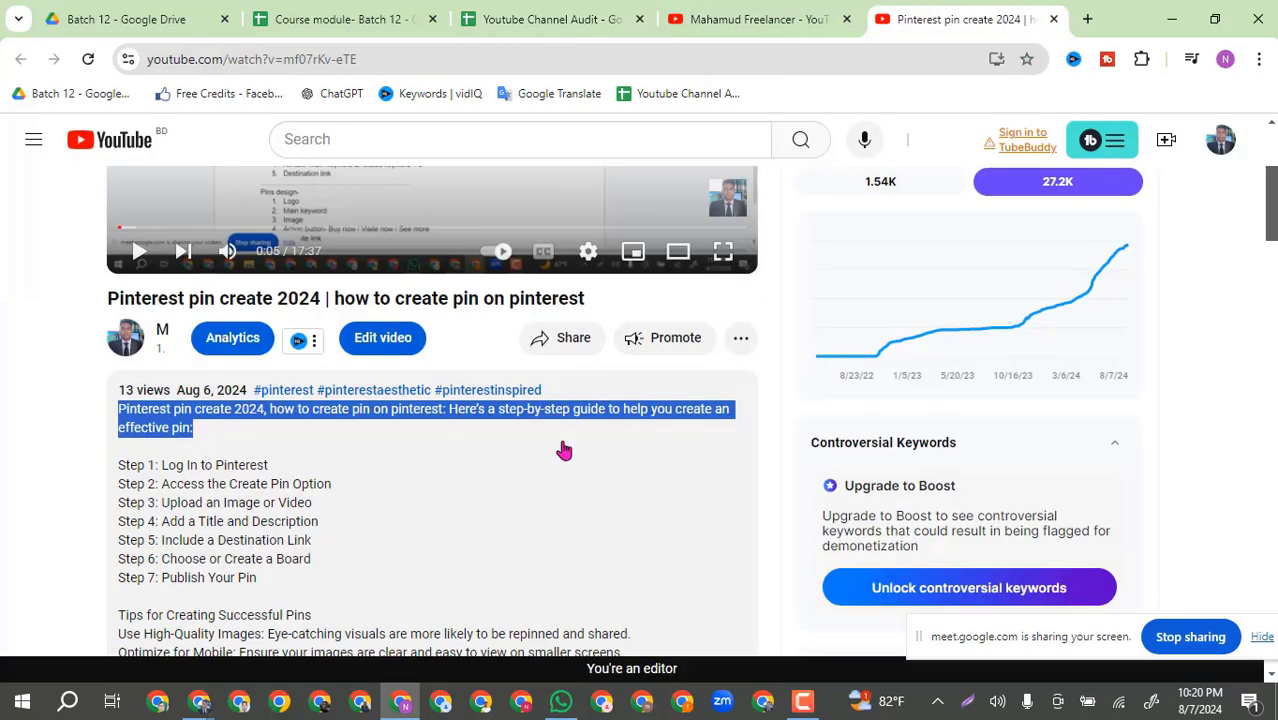
scroll(402, 545, down, 3)
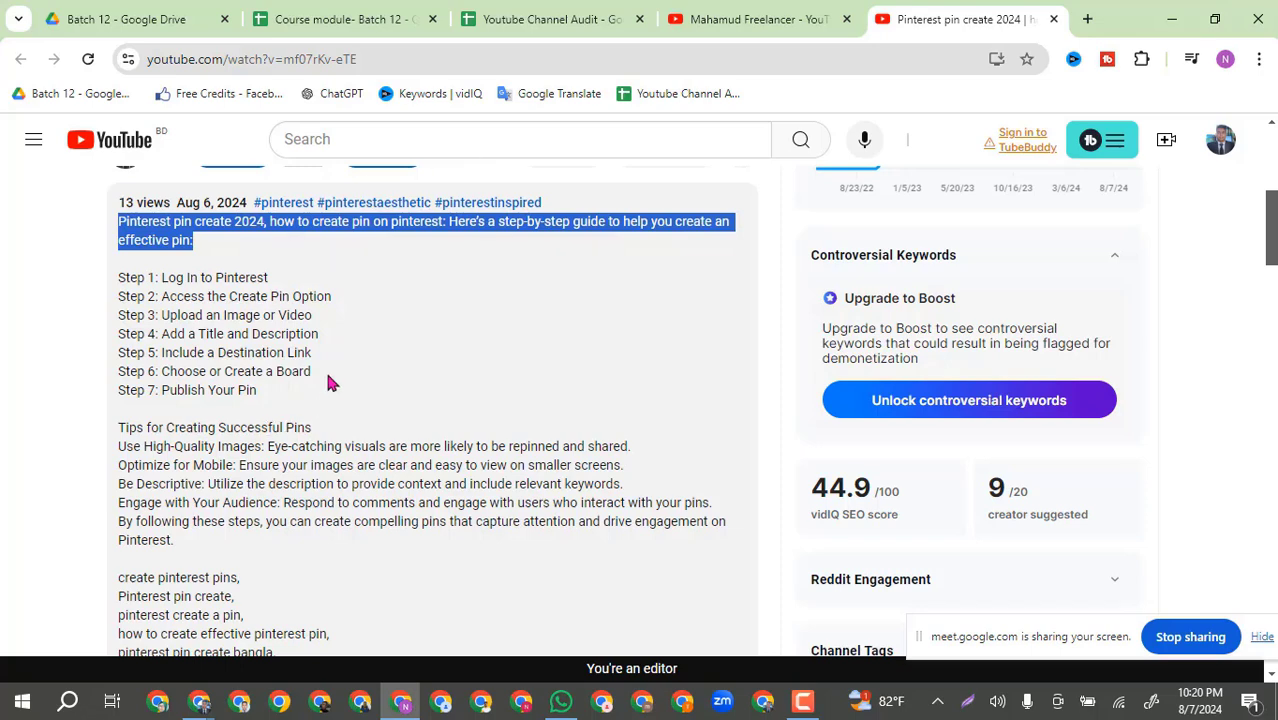
scroll(331, 382, down, 2)
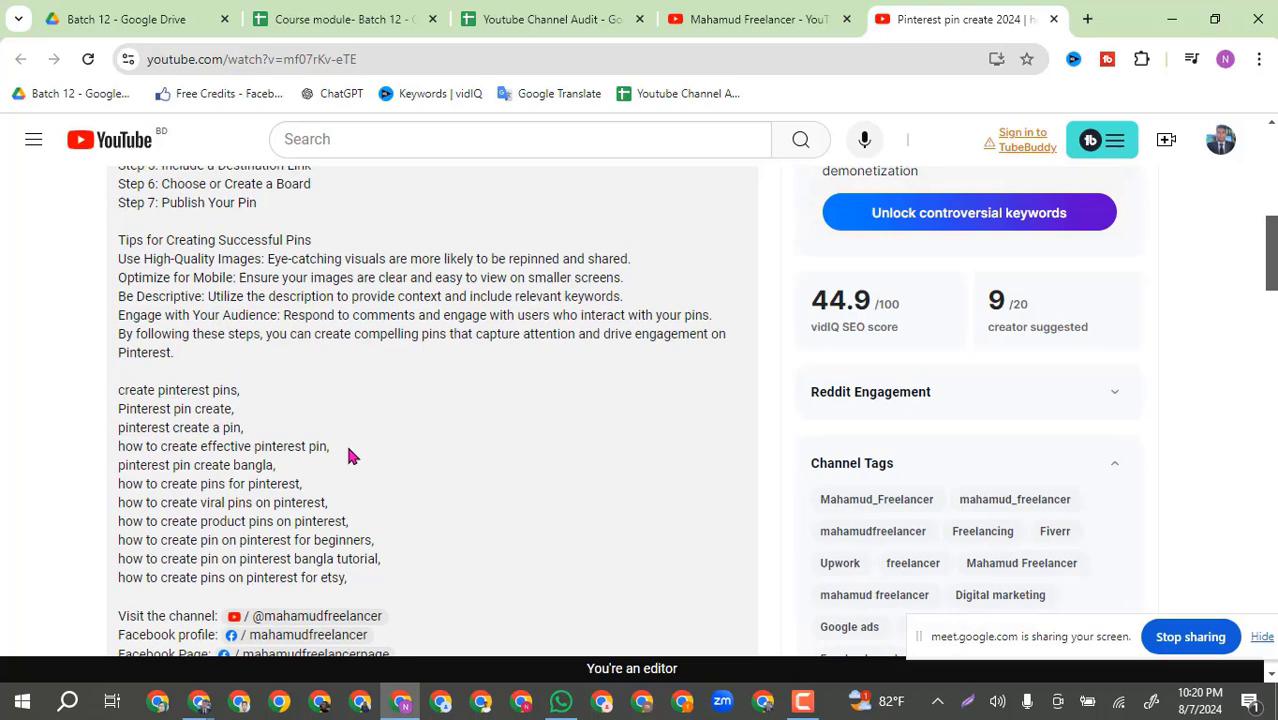
scroll(297, 530, down, 1)
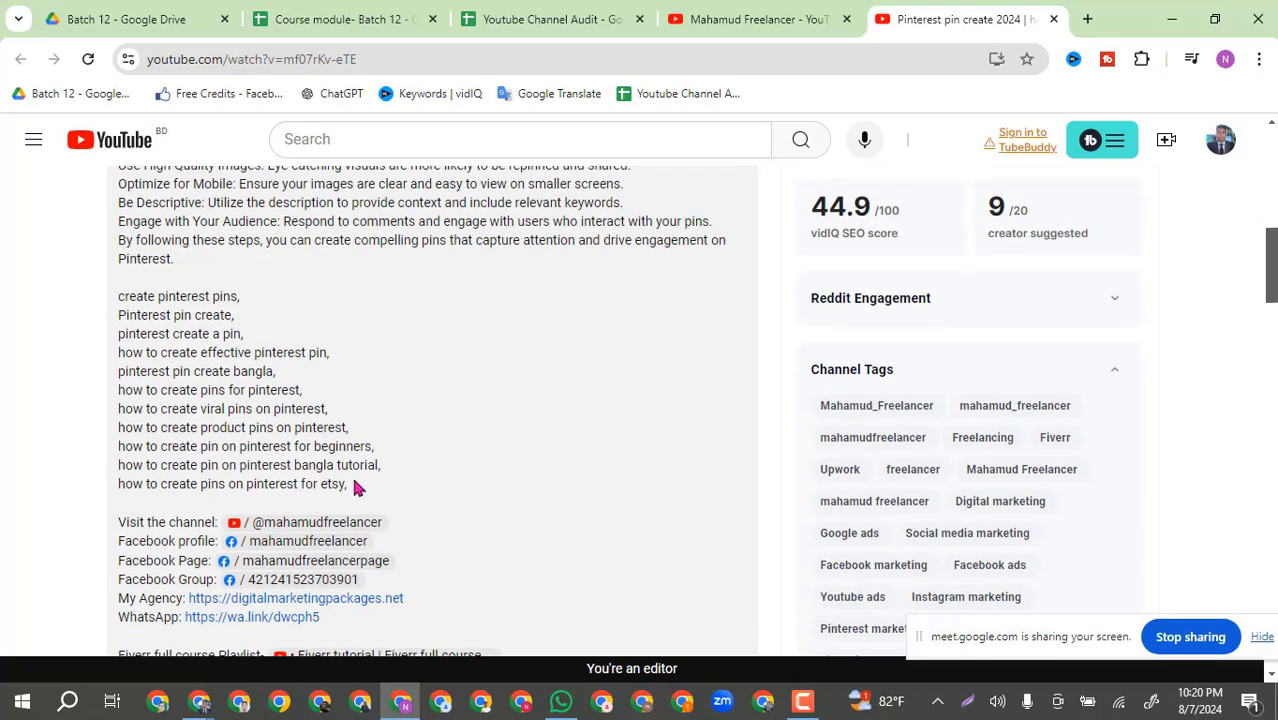
drag(352, 486, 120, 298)
scroll(446, 356, up, 5)
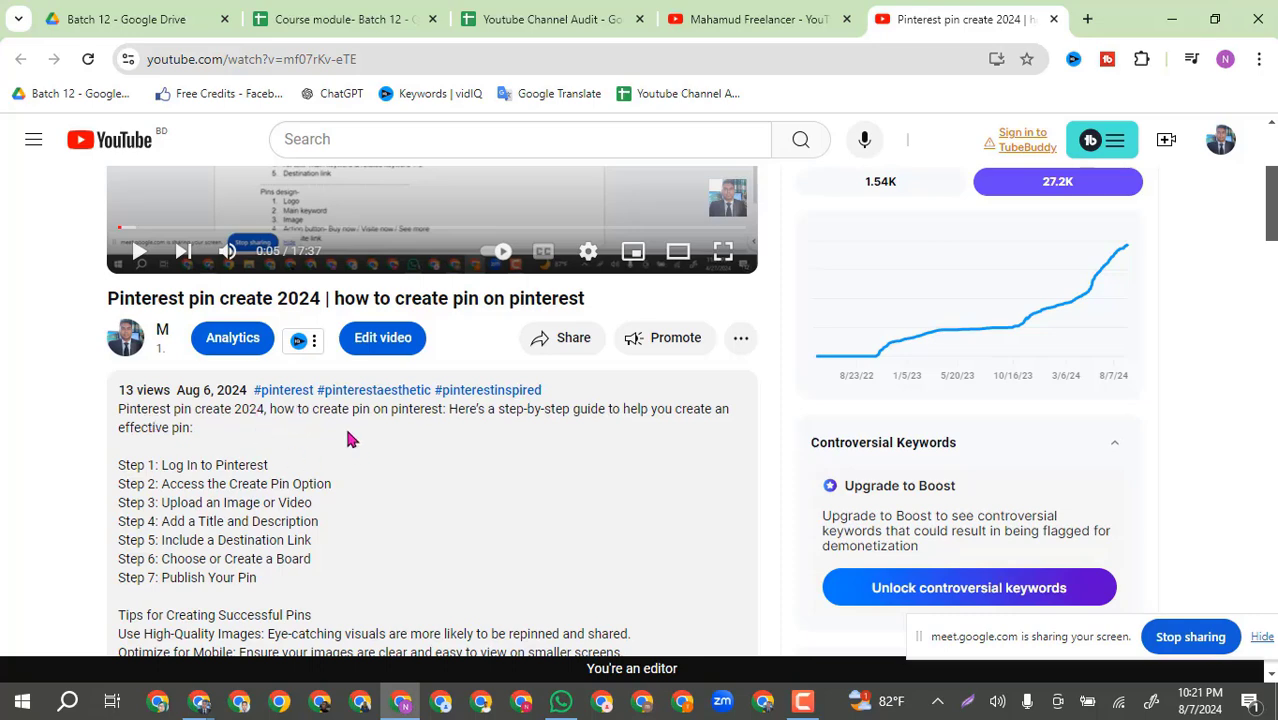
click(580, 19)
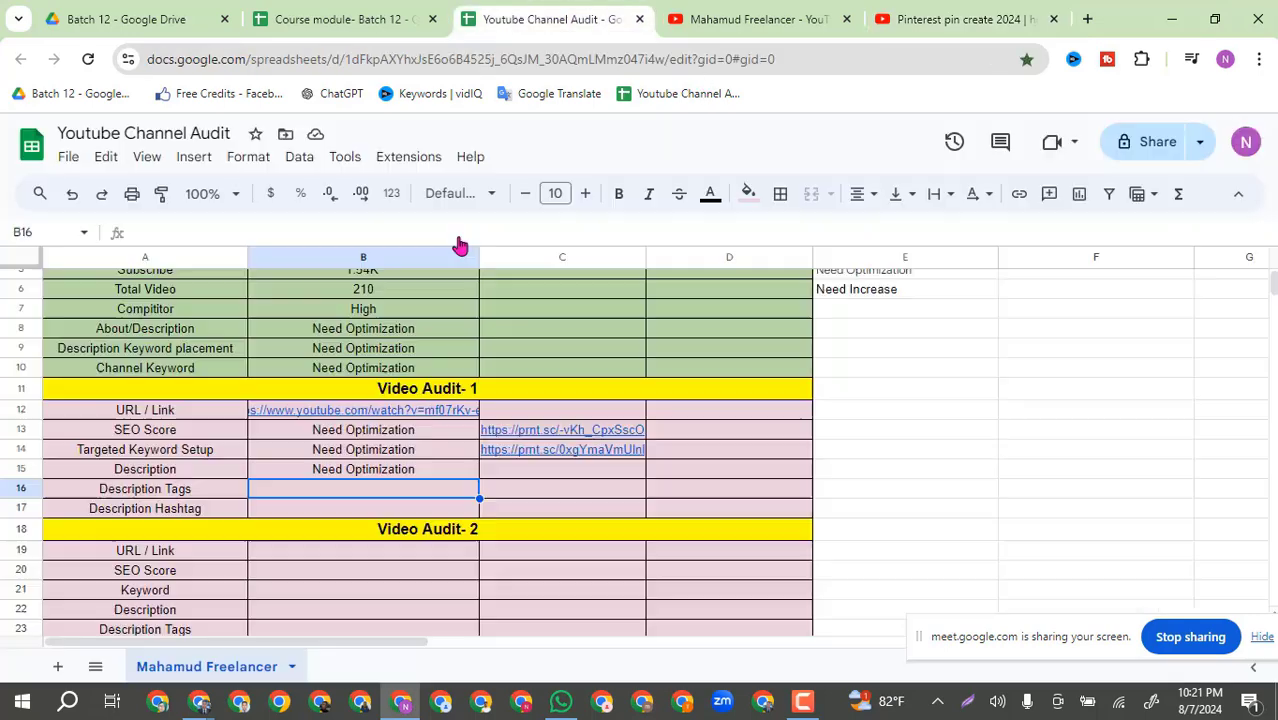
click(350, 470)
key(ctrl+c)
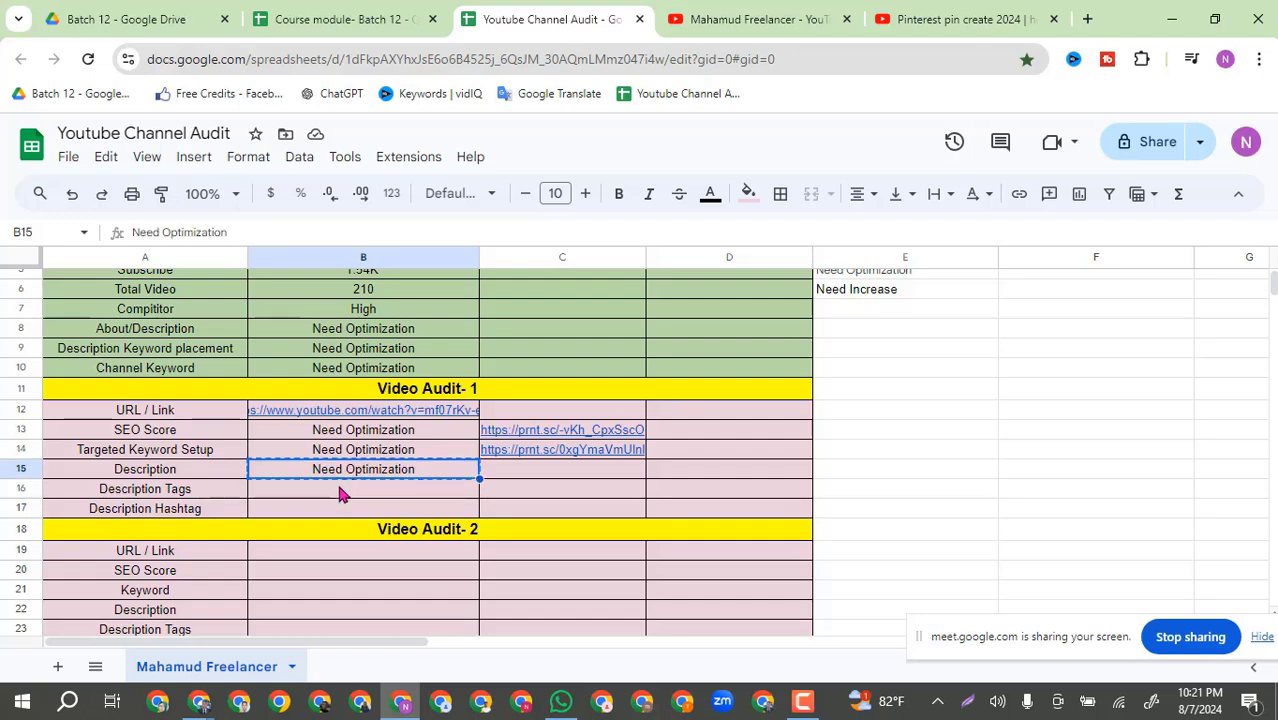
click(339, 493)
key(ctrl+v)
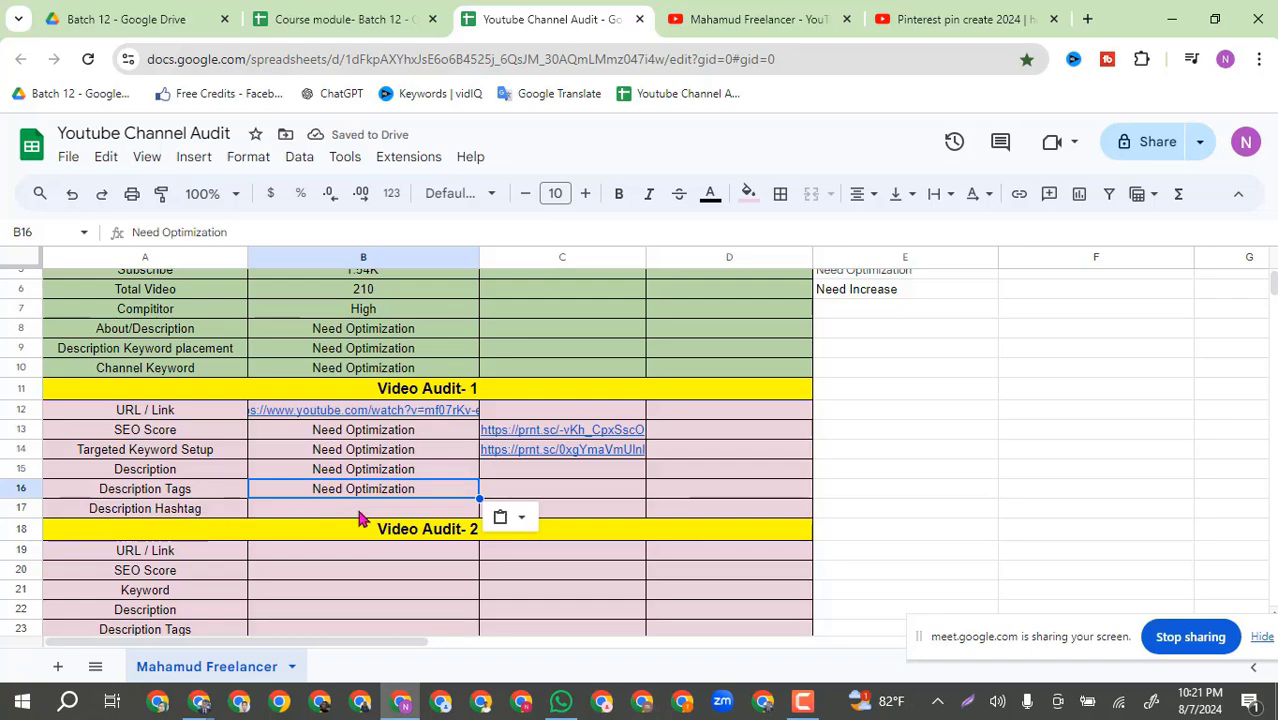
Step: Check the hashtags at the end of the Pinterest pin video's description and enter Good in the Description Hashtag row's cell B17
click(910, 18)
scroll(421, 442, down, 5)
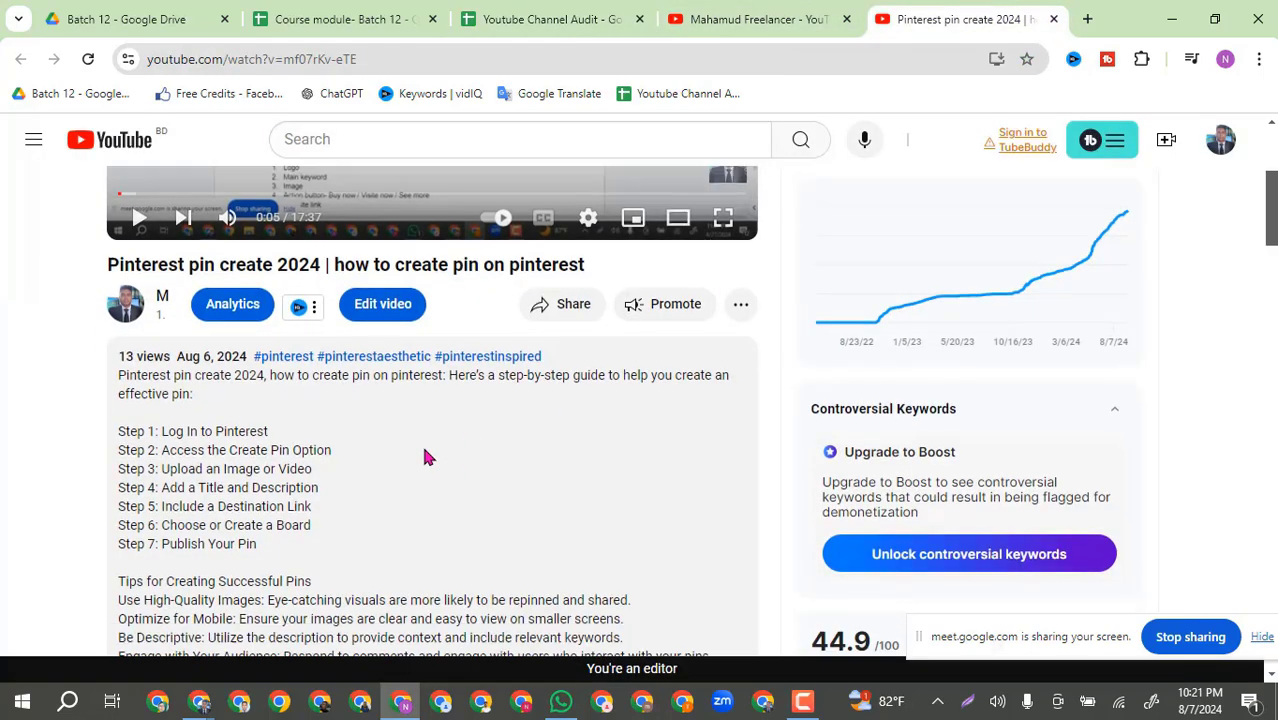
scroll(270, 617, down, 3)
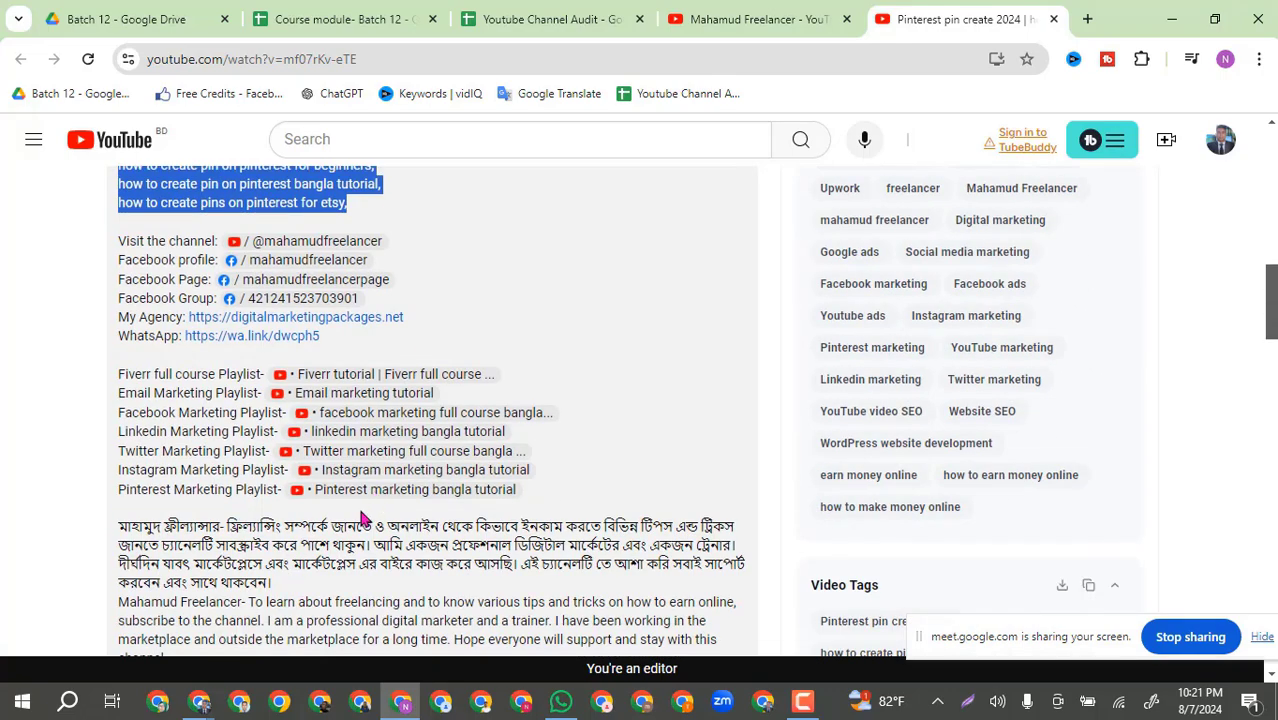
scroll(365, 515, down, 1)
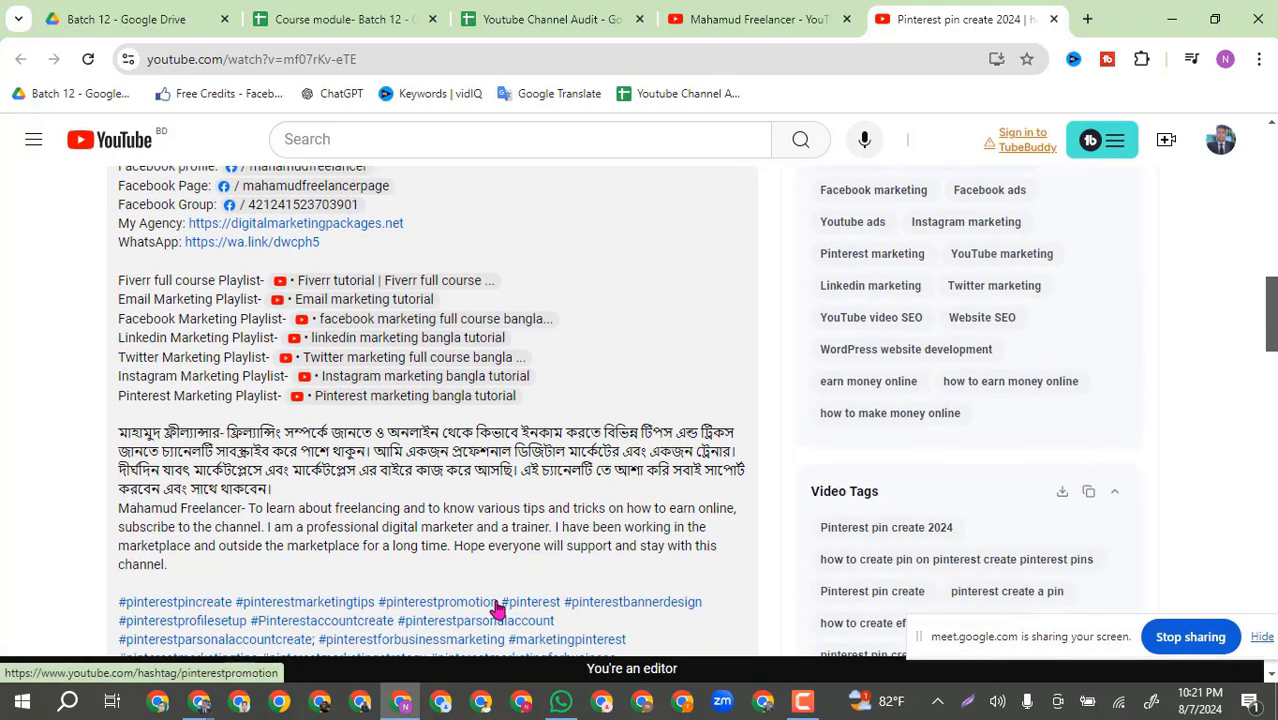
scroll(497, 610, down, 2)
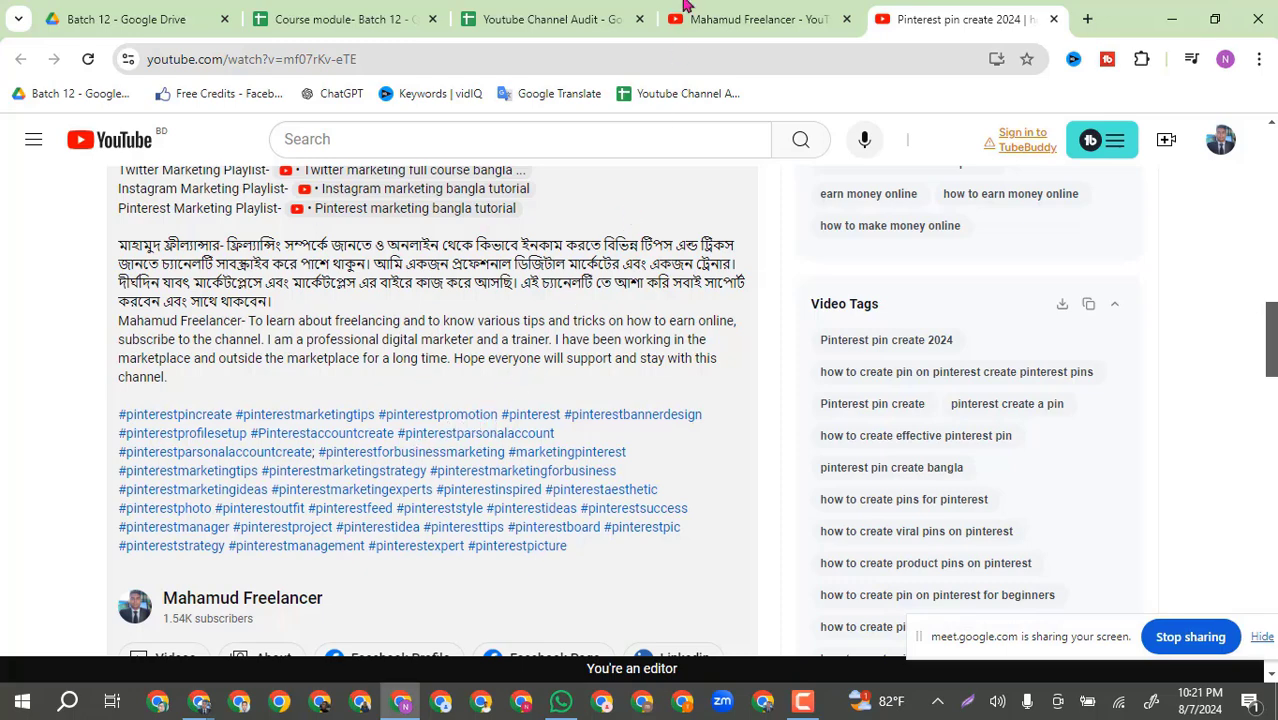
click(545, 19)
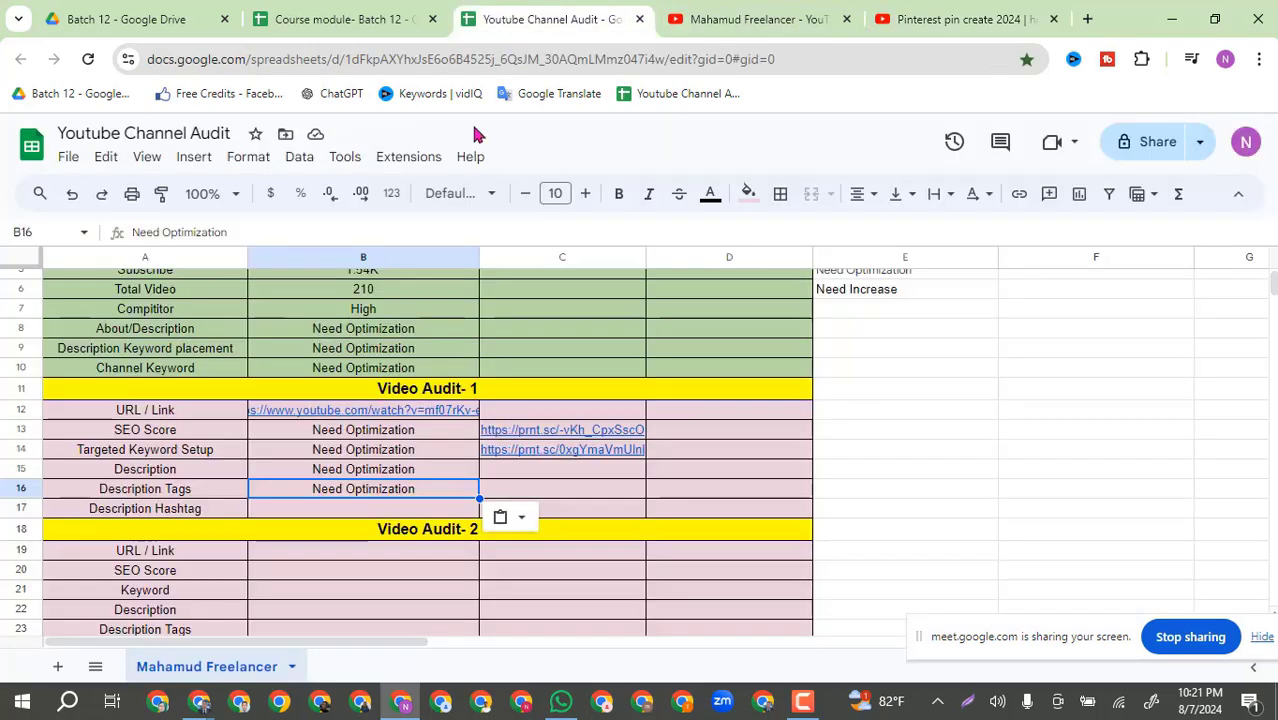
click(366, 509)
text(Good)
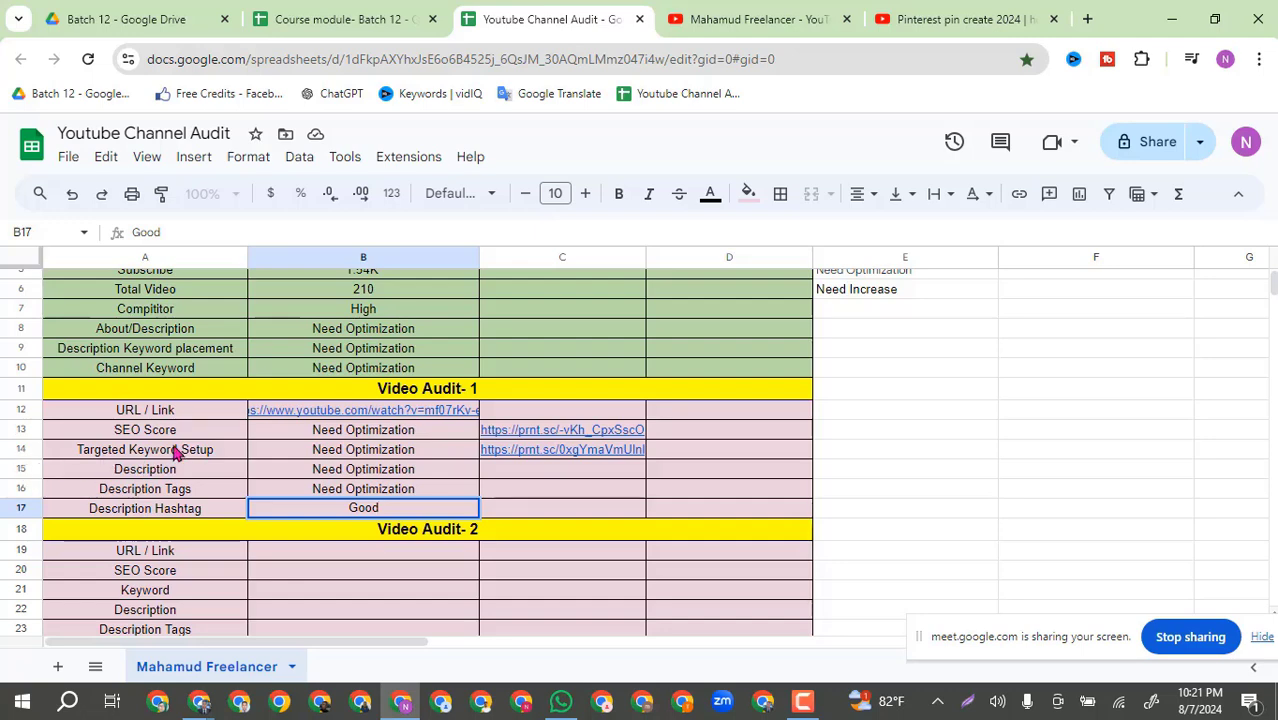
Step: Insert a row above Targeted Keyword Setup in the Video Audit-1 block and label its cell A14 Title
right_click(30, 453)
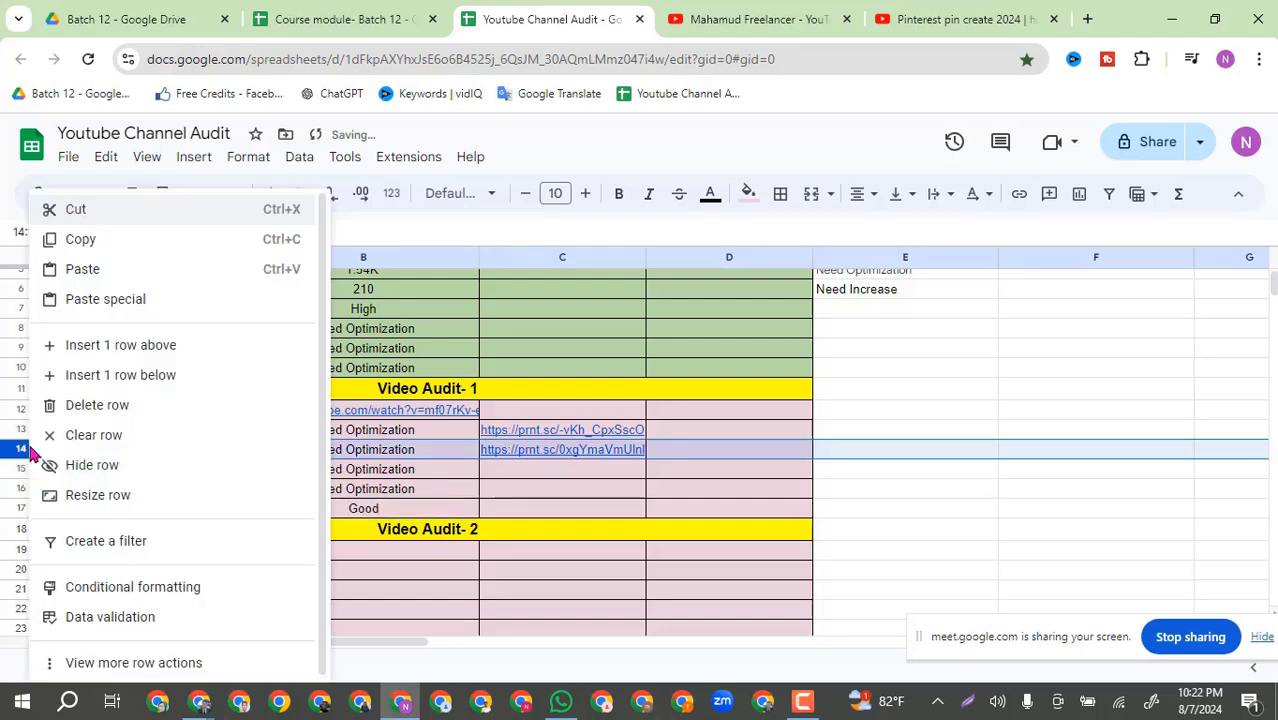
click(99, 346)
click(182, 458)
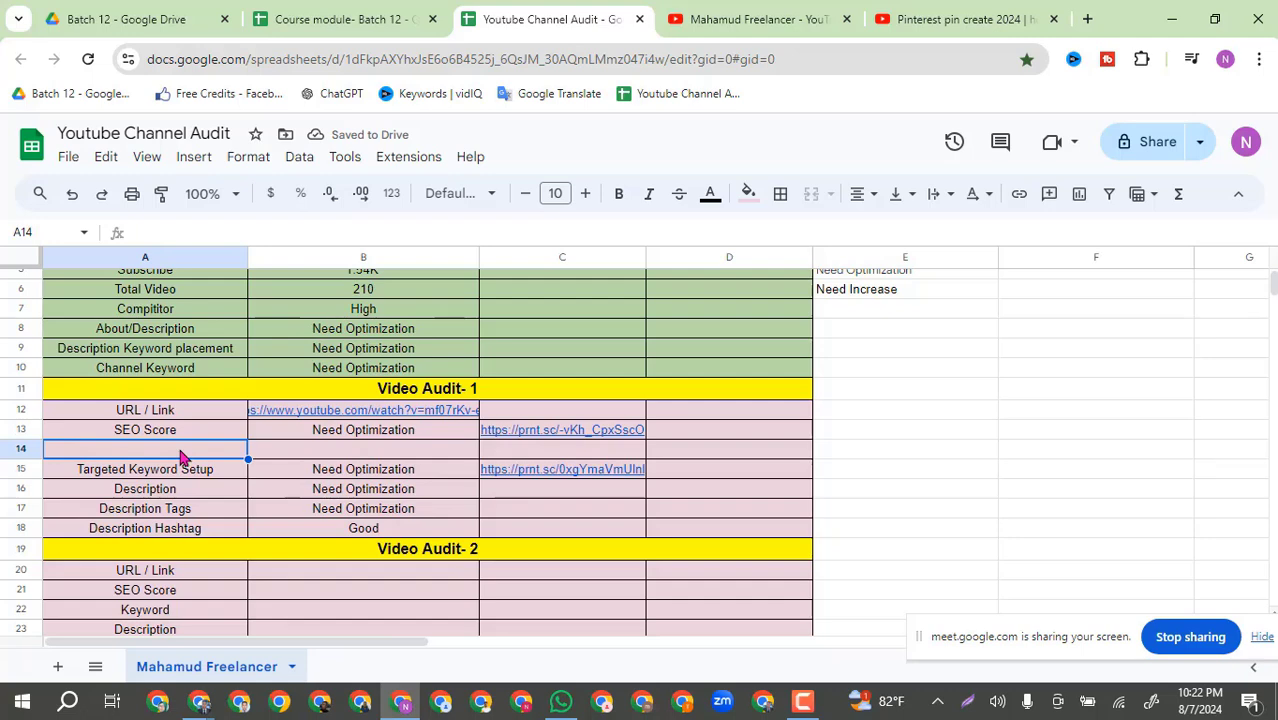
text(Title)
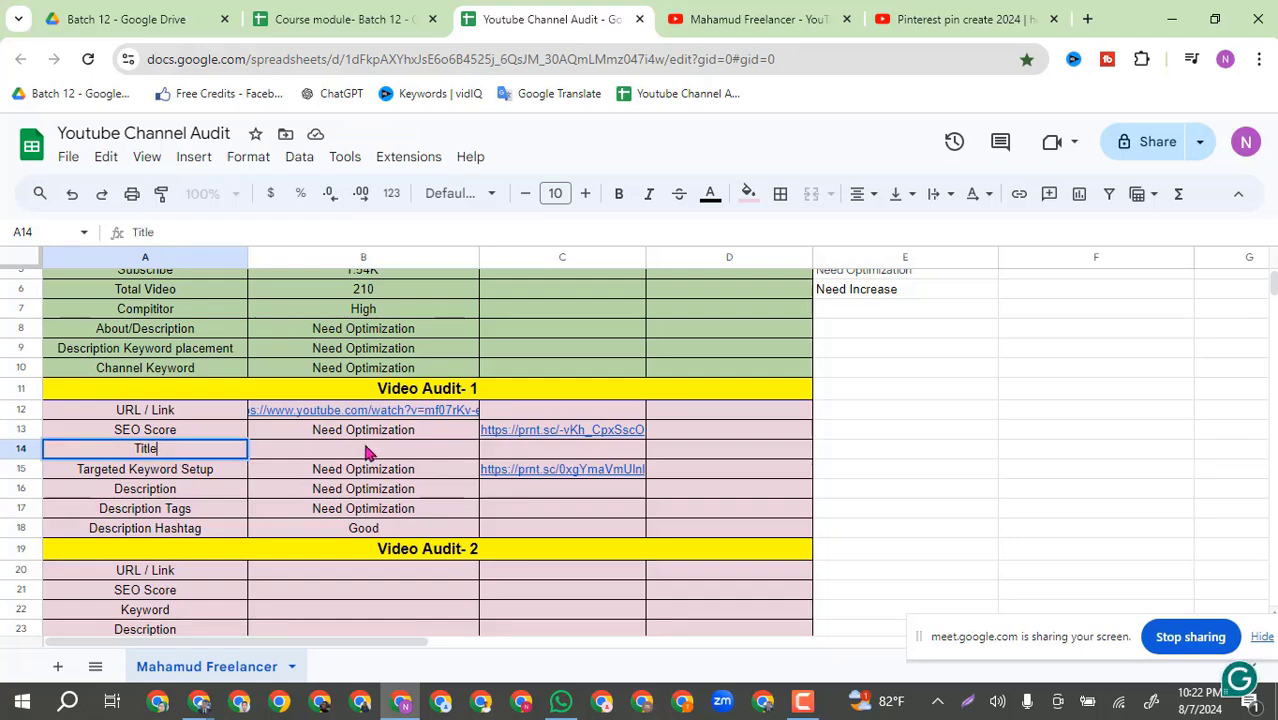
click(365, 450)
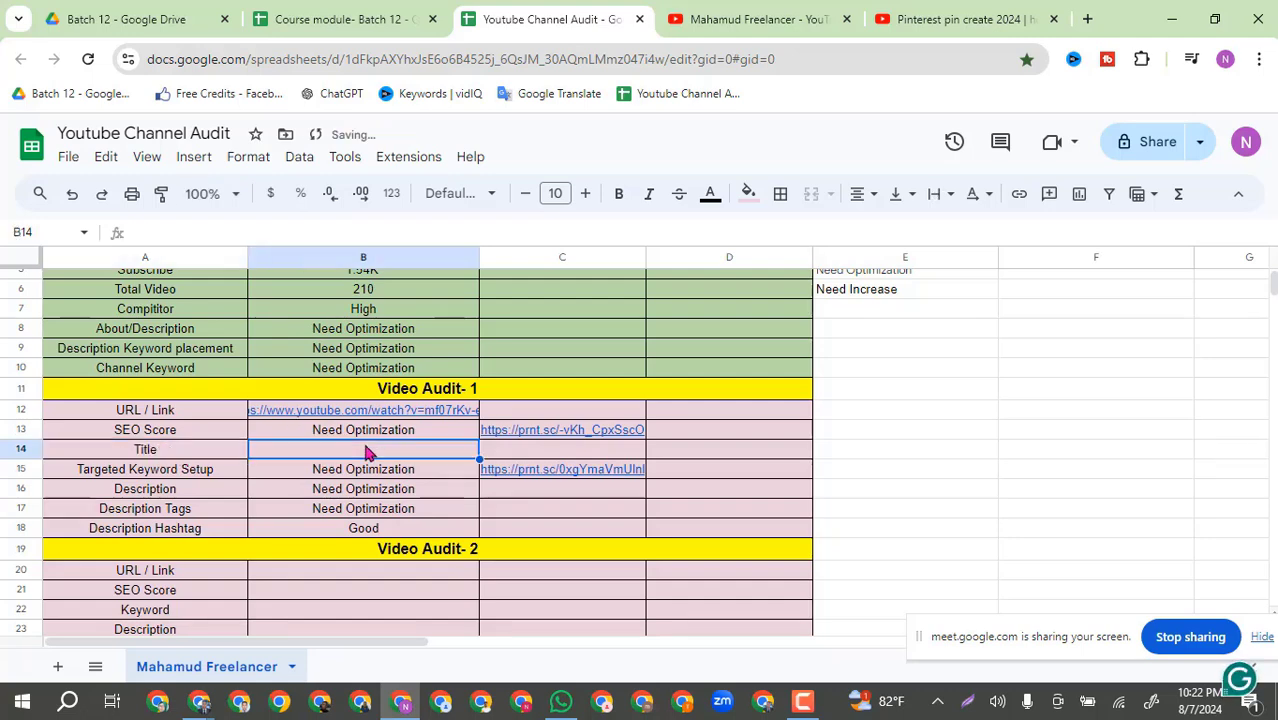
Step: Check the Pinterest pin video's title on its YouTube page and enter Good in the Title row's cell B14
click(945, 10)
scroll(449, 440, up, 10)
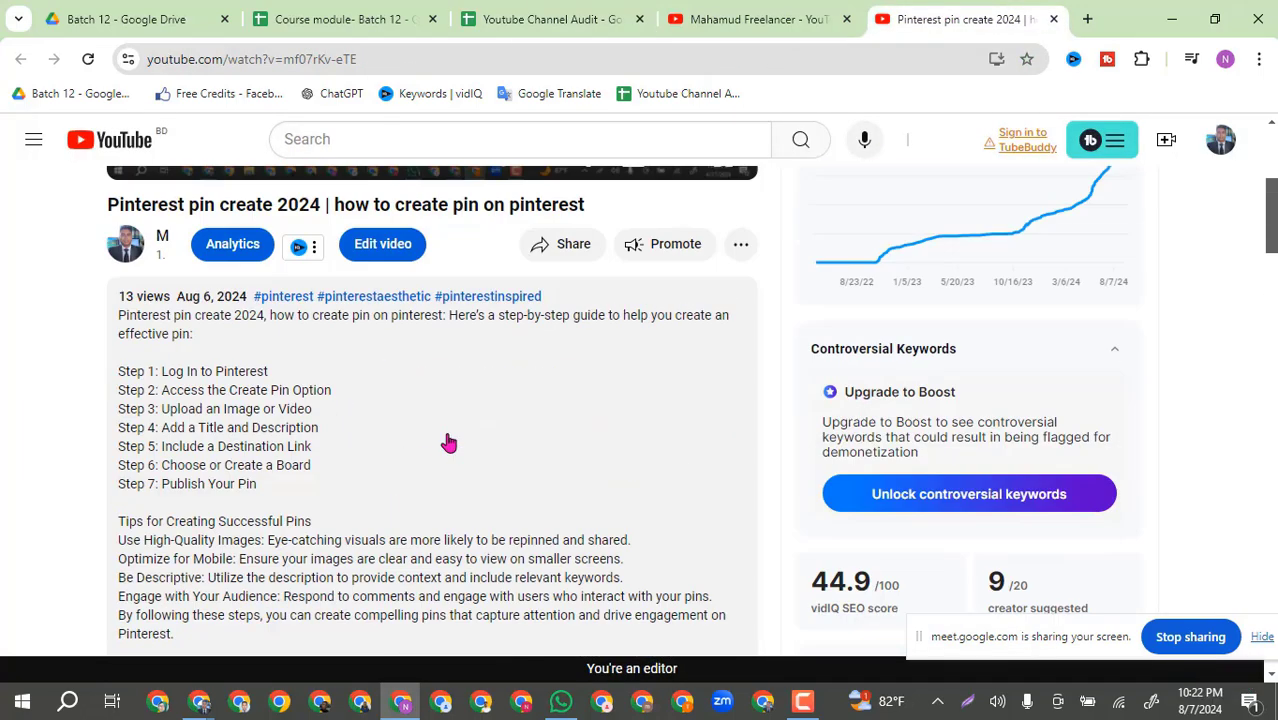
scroll(452, 527, down, 1)
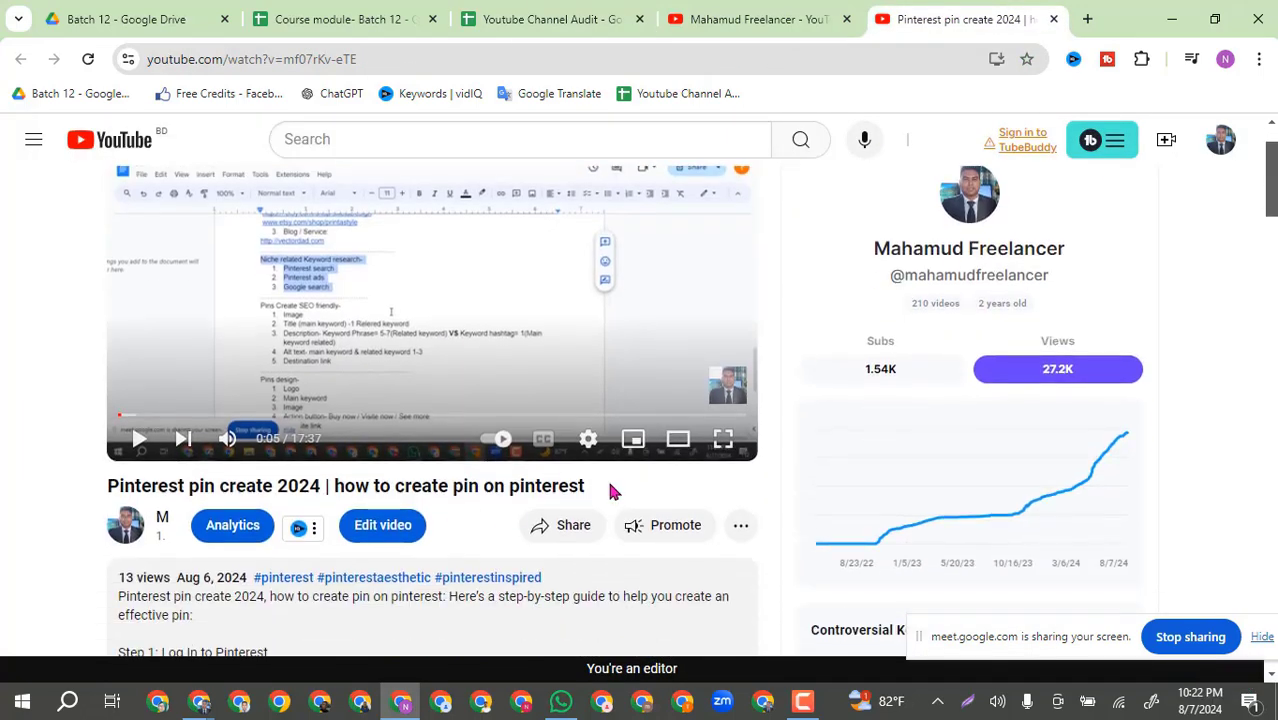
drag(606, 488, 15, 474)
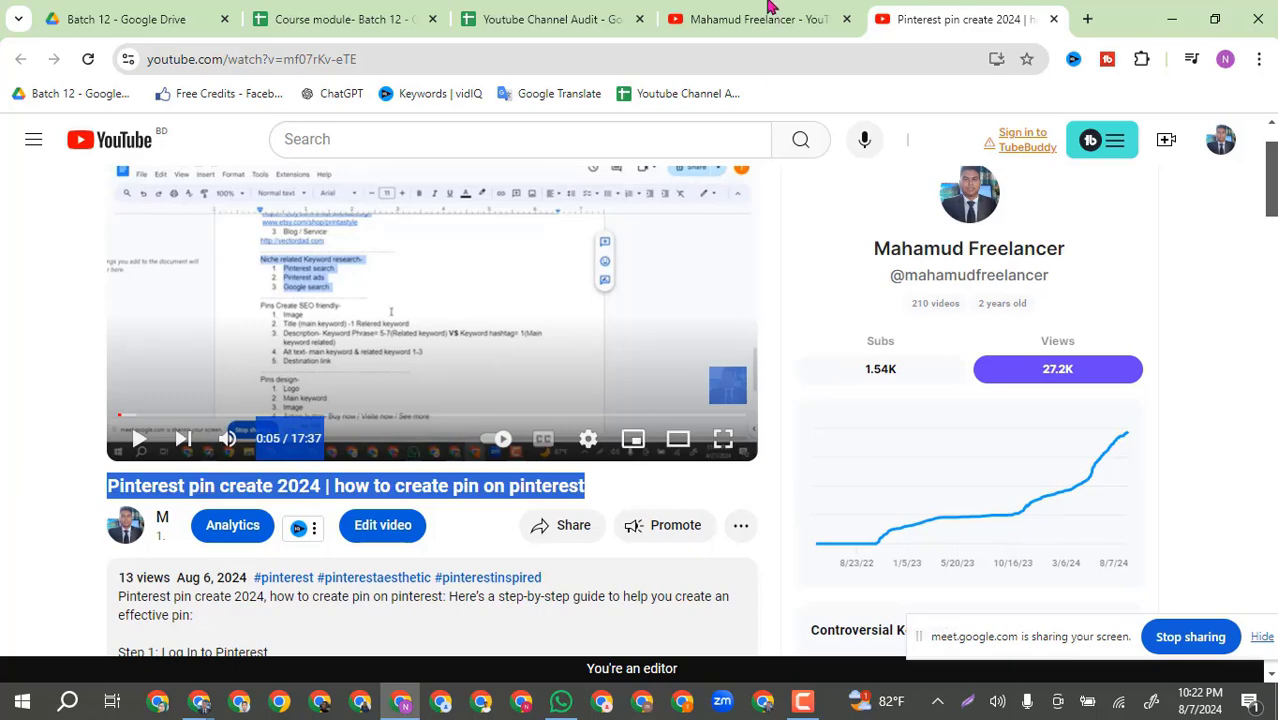
click(545, 19)
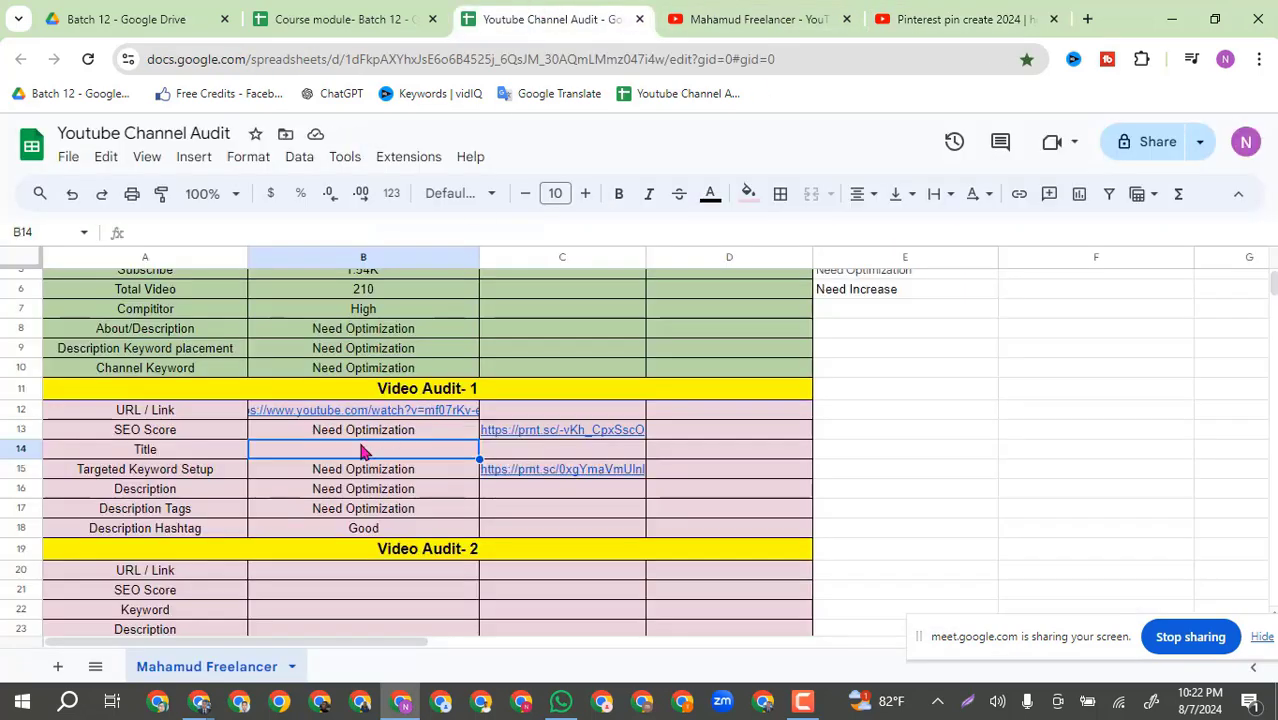
text(Good)
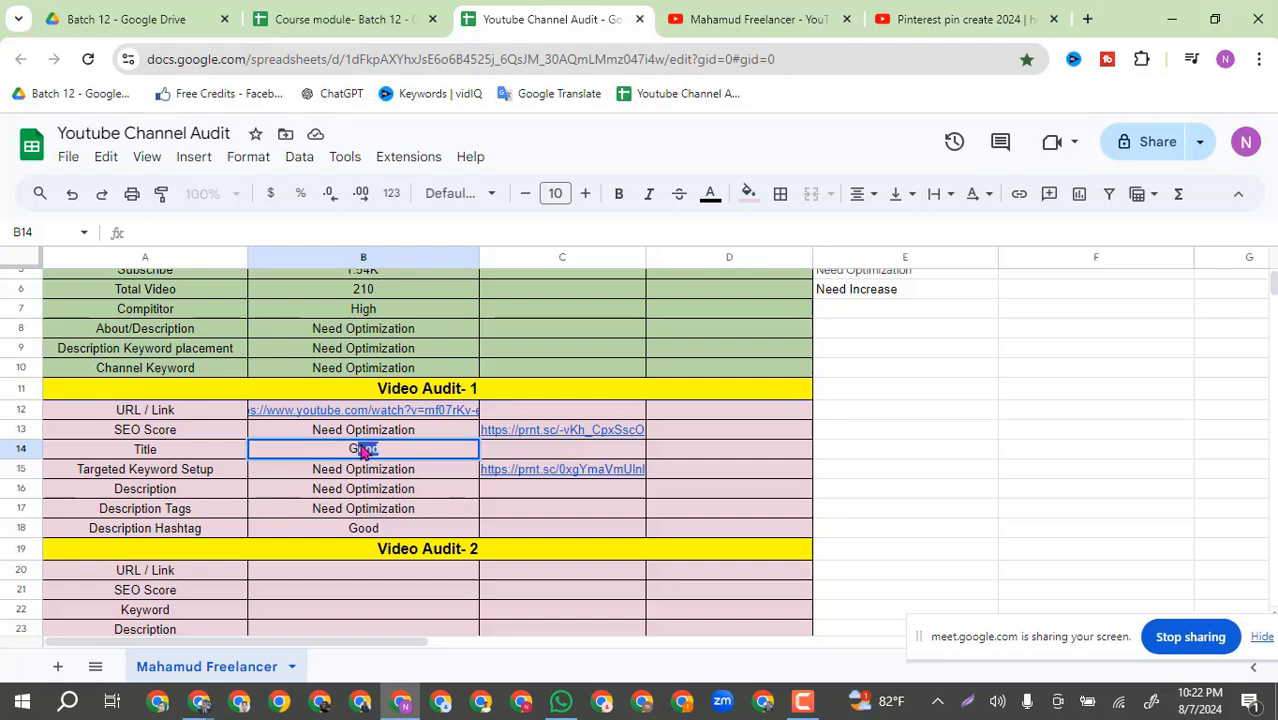
click(453, 497)
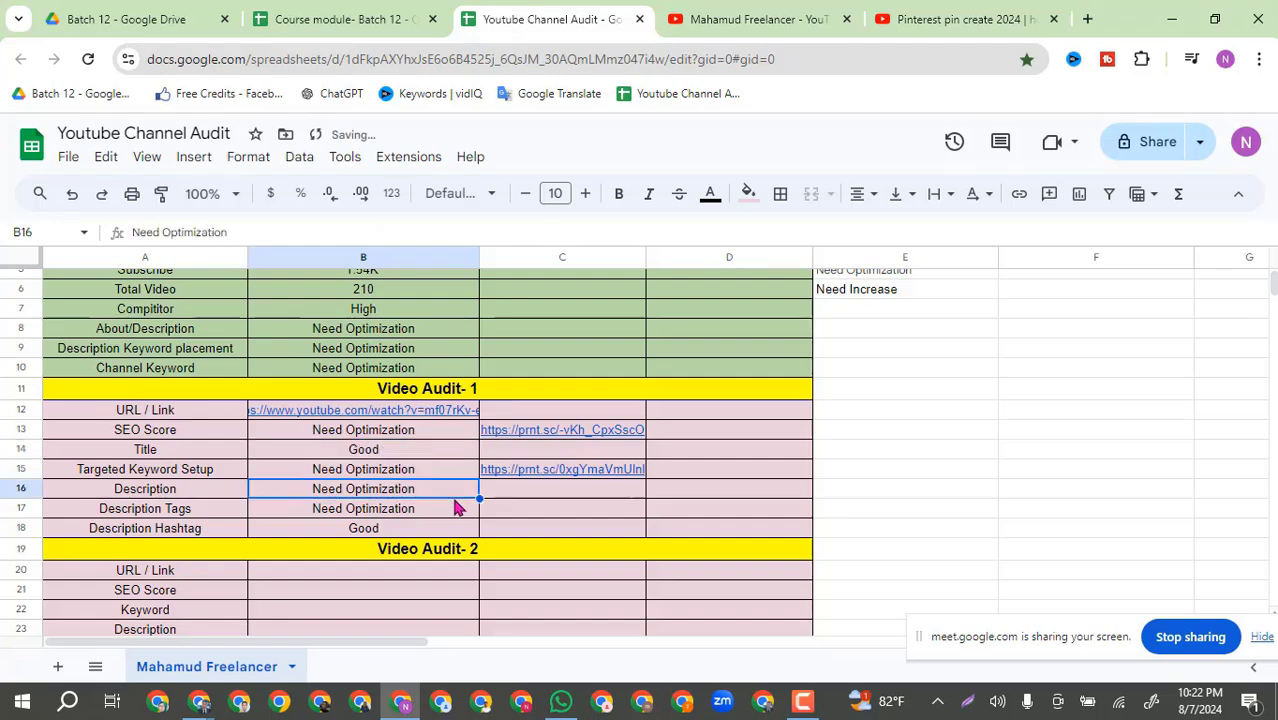
click(541, 526)
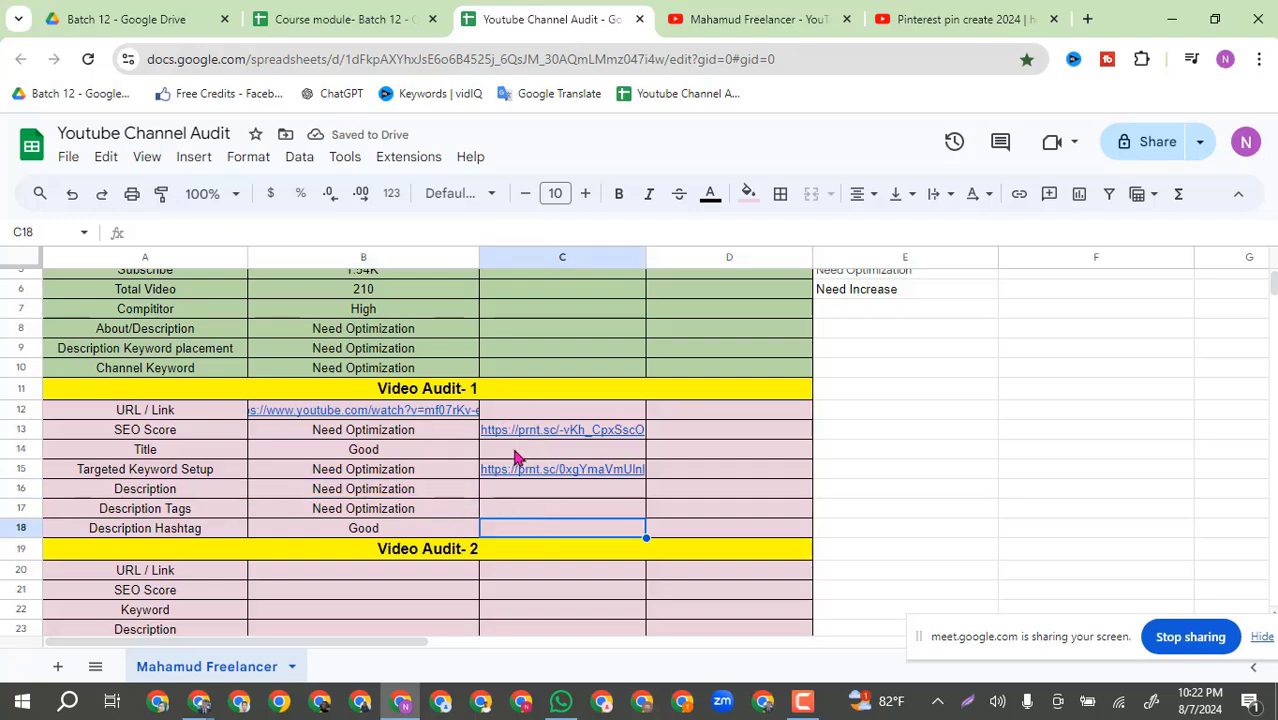
mouse_move(505, 471)
scroll(490, 490, down, 2)
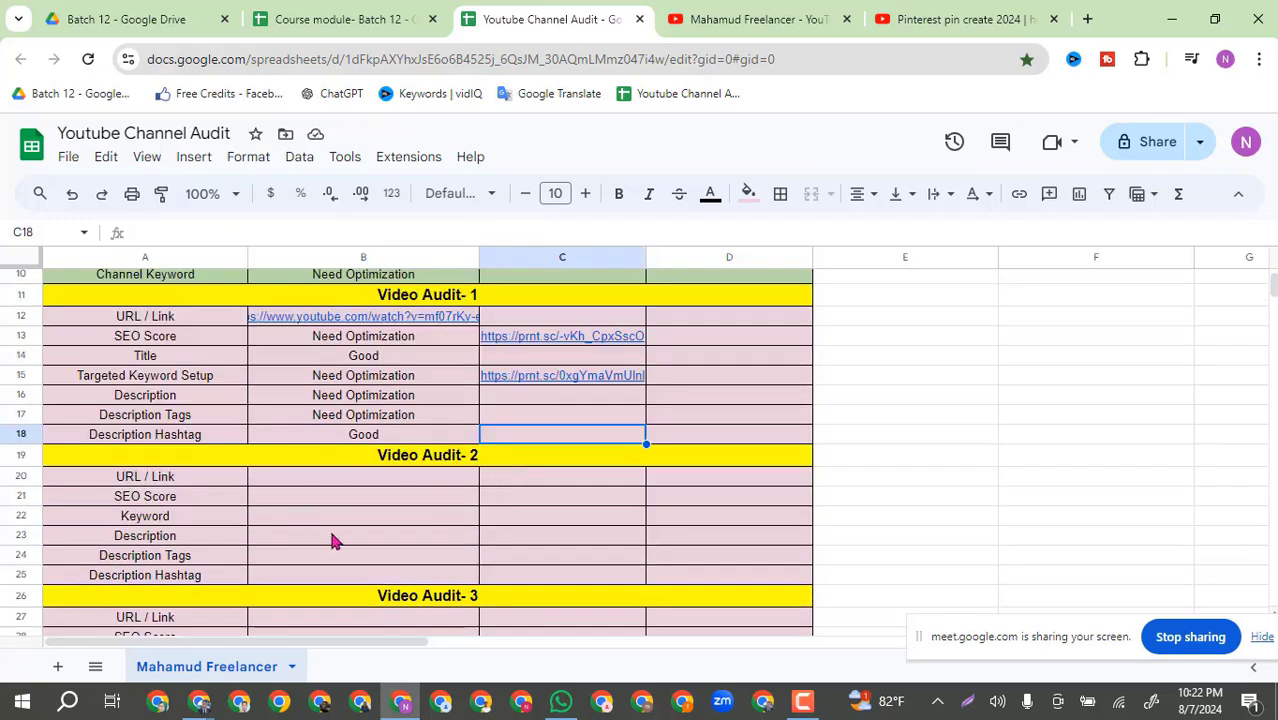
click(22, 496)
right_click(22, 496)
click(85, 347)
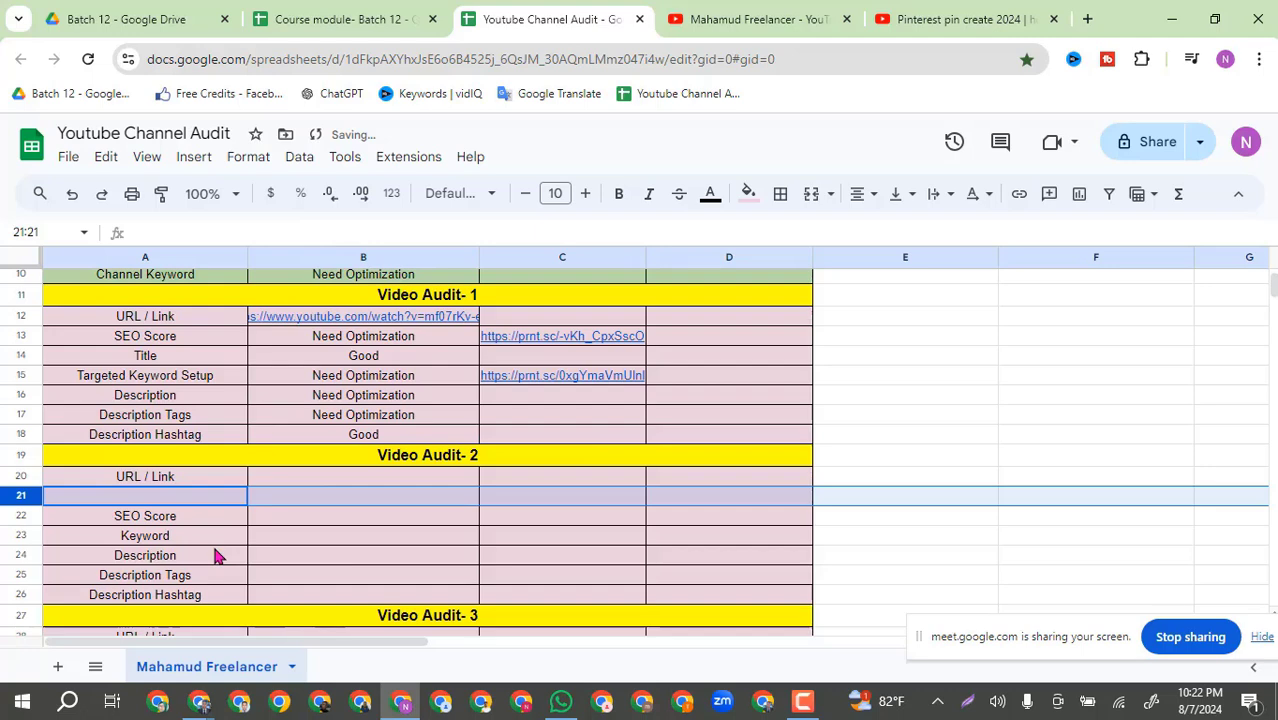
key(ctrl+z)
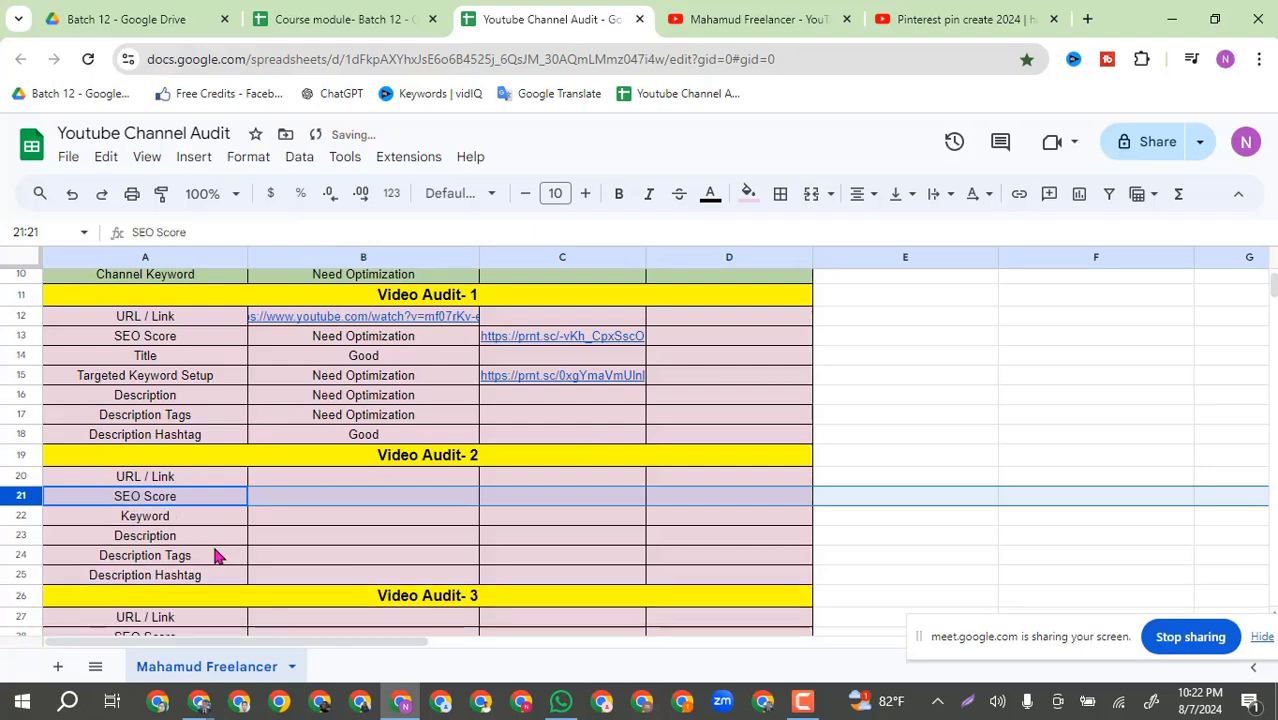
Step: Insert one blank row above row 25 in the Video Audit-2 block and one above row 32 in the Video Audit-3 block
click(25, 575)
right_click(25, 575)
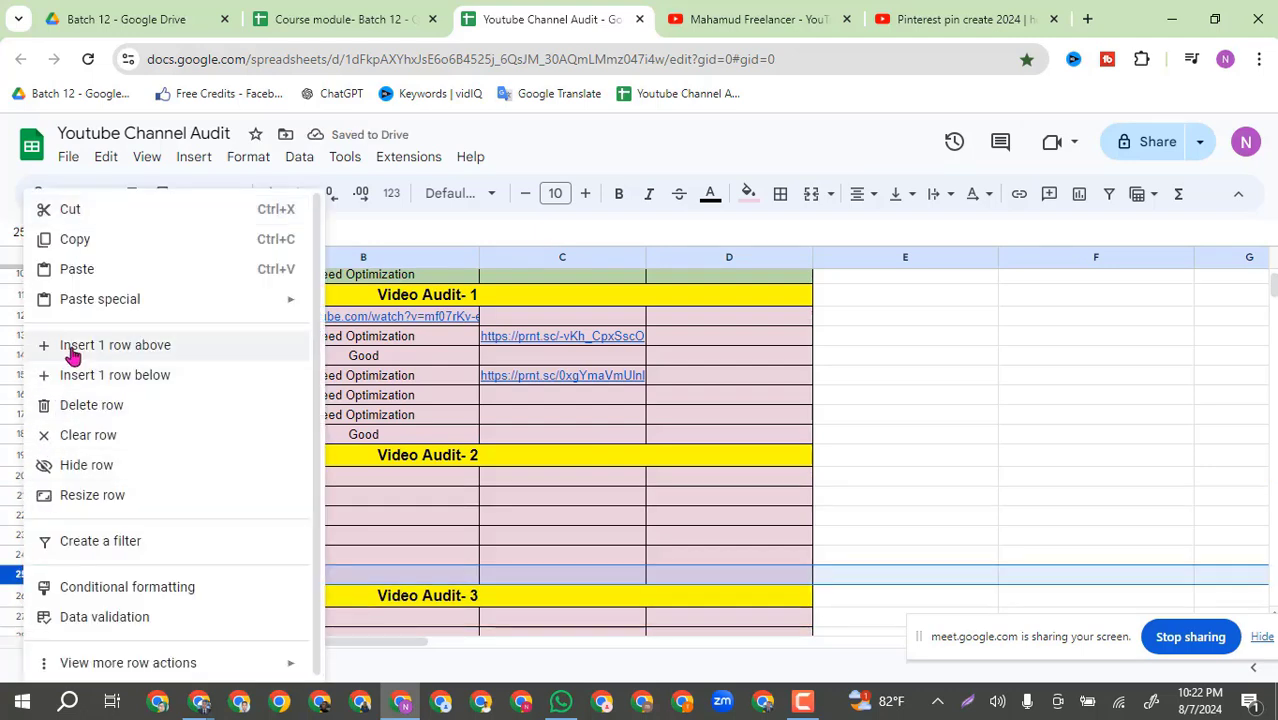
click(72, 345)
scroll(240, 565, down, 3)
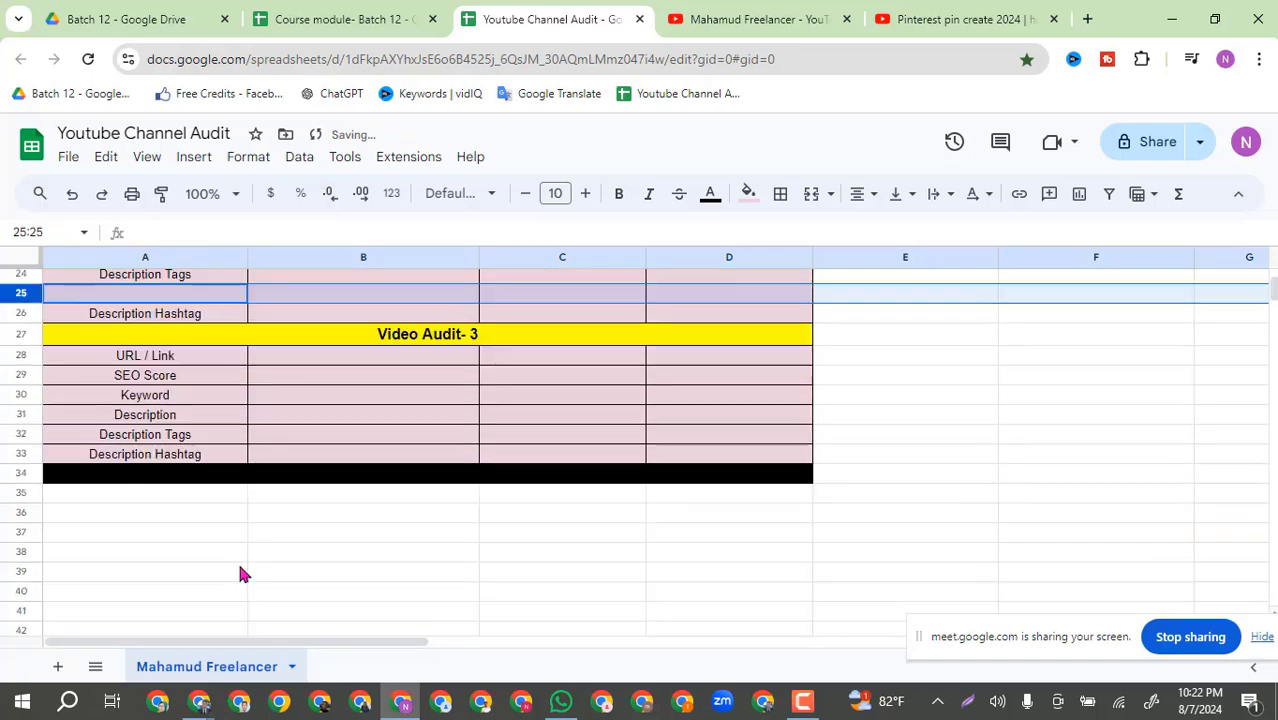
click(38, 434)
right_click(38, 434)
click(86, 345)
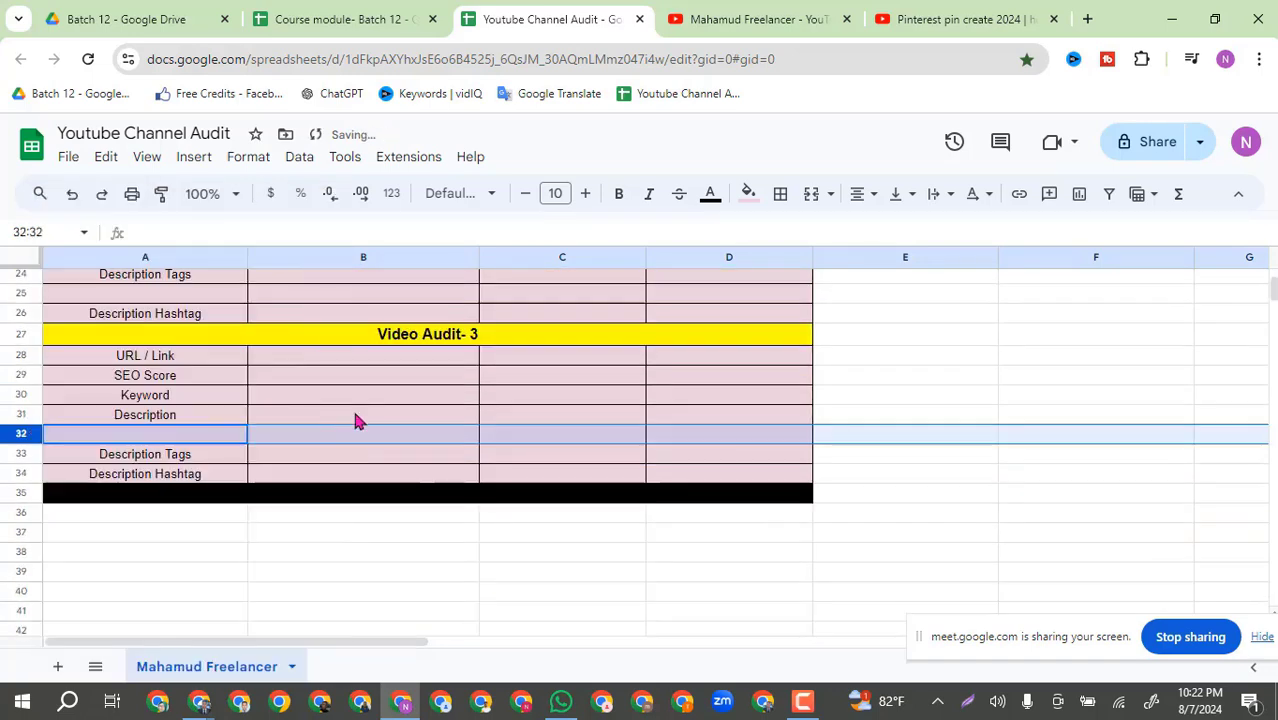
Step: Copy the Video Audit-1 range A12:D18 into the Video Audit-2 block from A20 and the Video Audit-3 block from A28
scroll(355, 420, up, 5)
drag(82, 316, 786, 440)
key(ctrl+c)
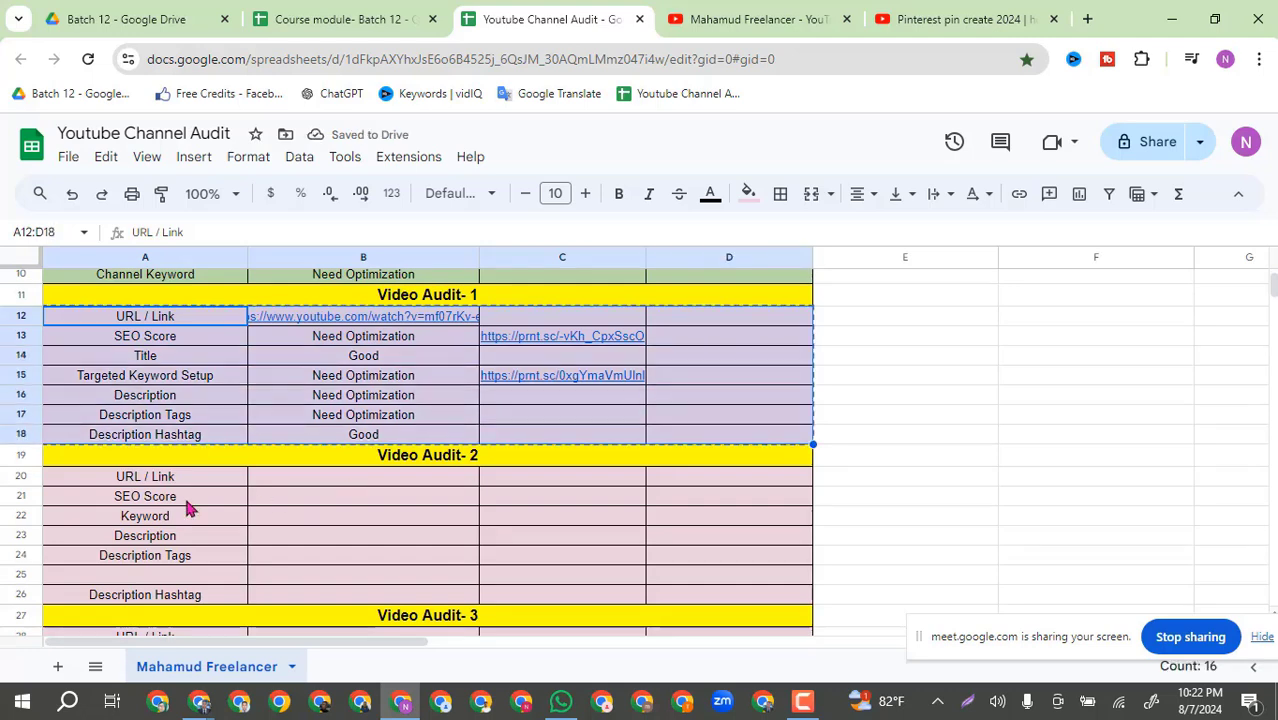
click(68, 484)
key(ctrl+v)
scroll(419, 516, down, 3)
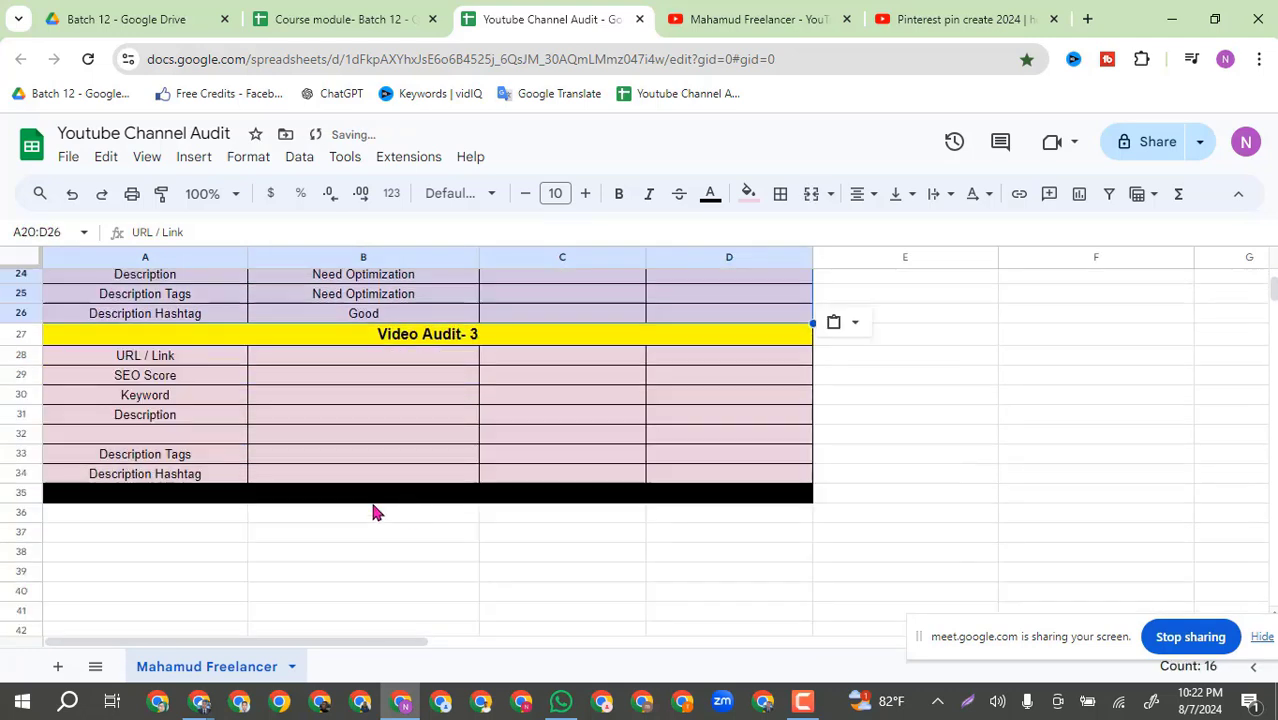
click(80, 358)
key(ctrl+v)
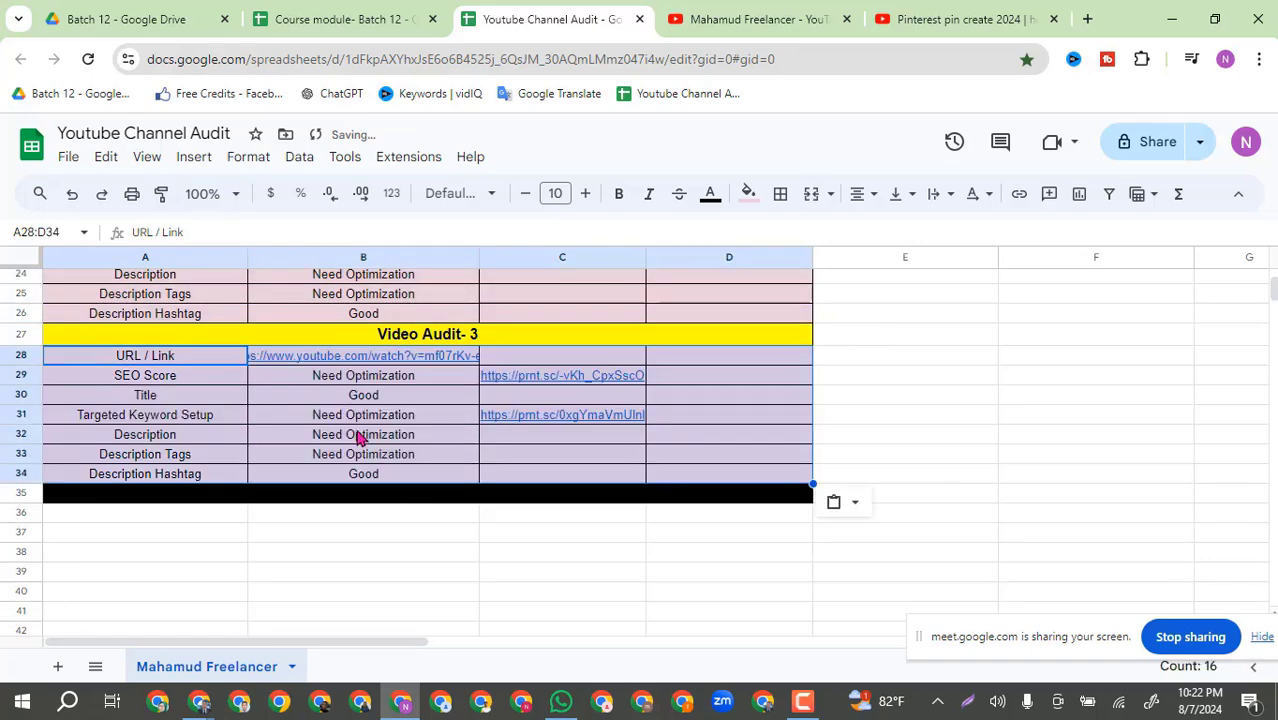
Step: Clear the copied audit values and screenshot links from B28:C34 in Video Audit-3 and B20:C26 in Video Audit-2
drag(294, 362, 613, 479)
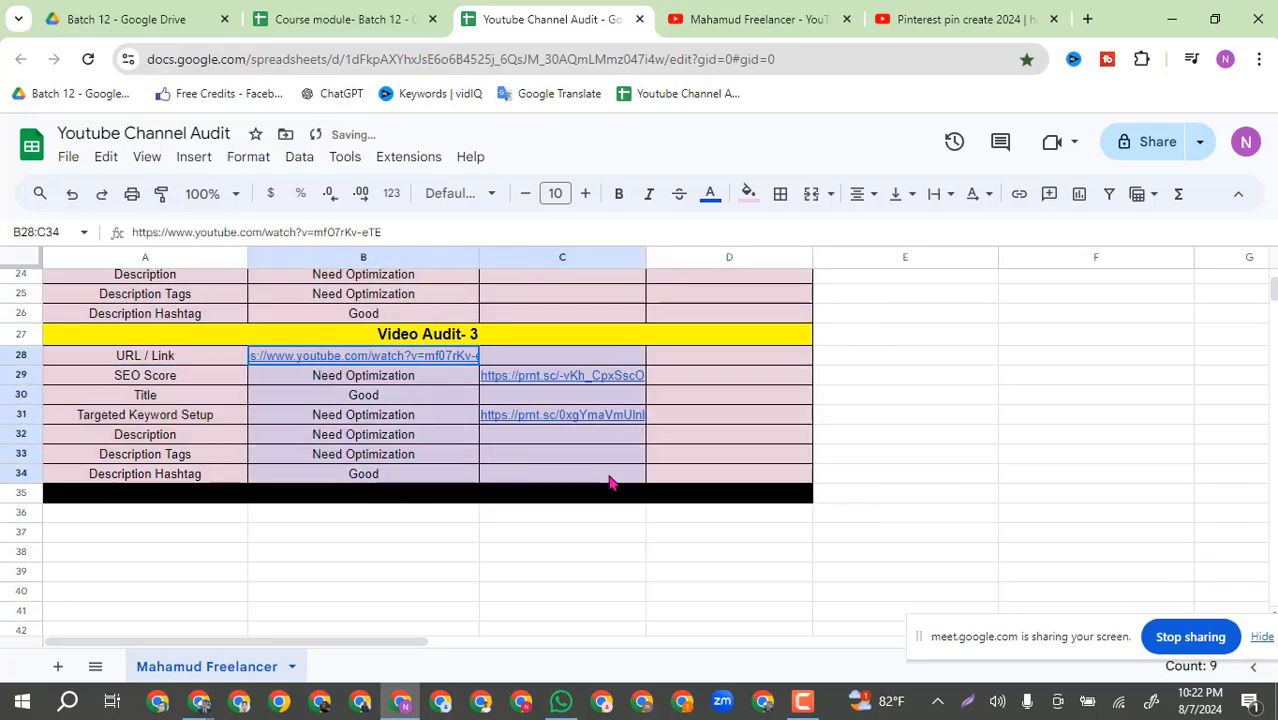
key(Delete)
scroll(608, 450, up, 5)
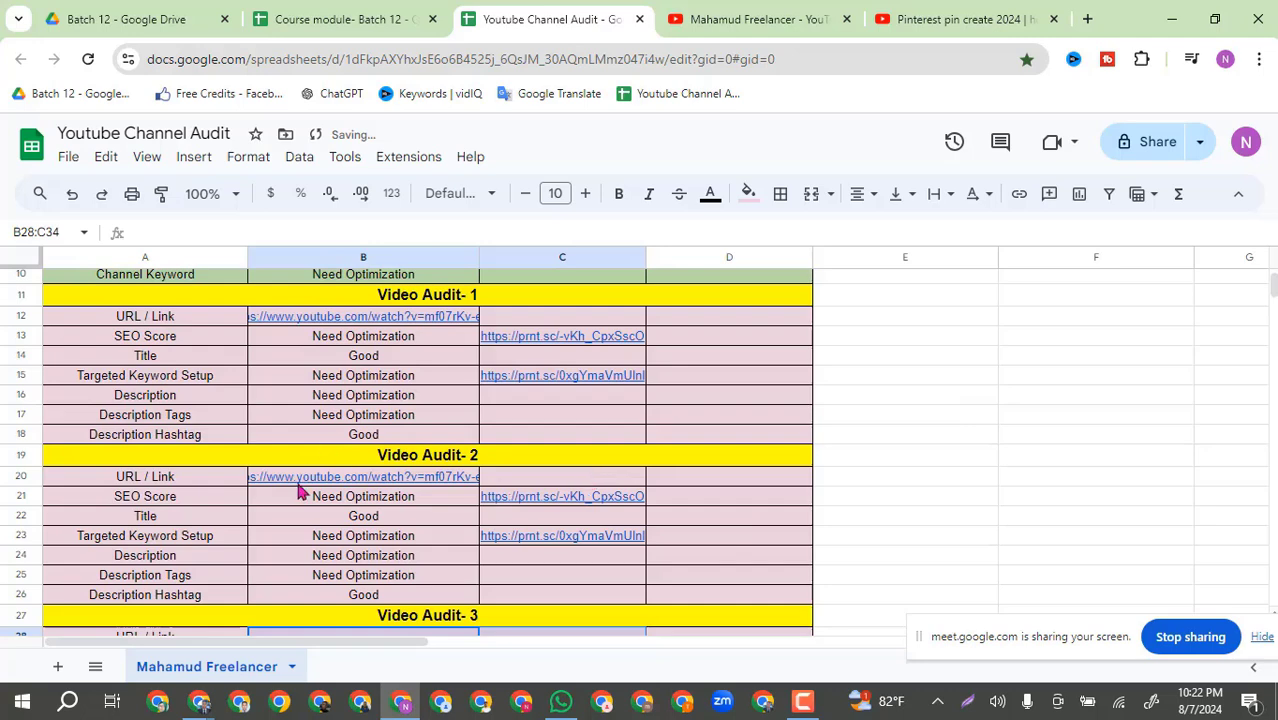
drag(322, 484, 612, 601)
key(Delete)
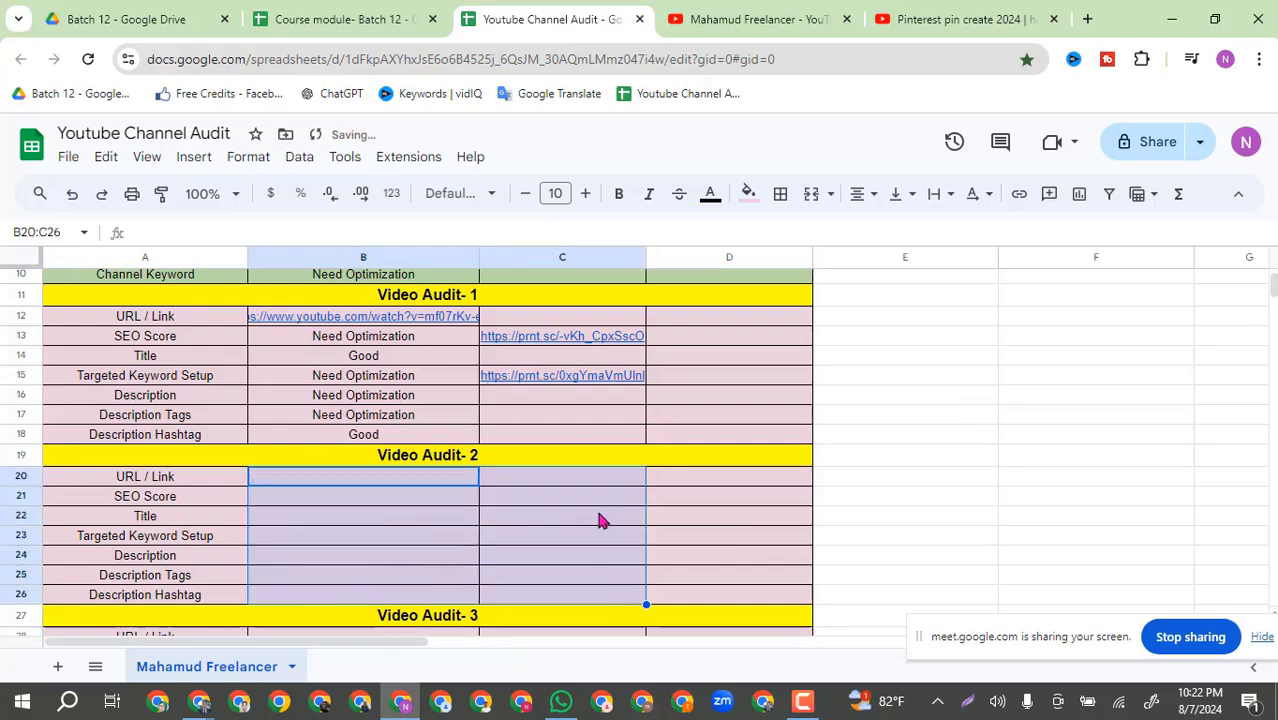
Step: Left-align the video link in cell B12 of the Video Audit-1 block
click(362, 322)
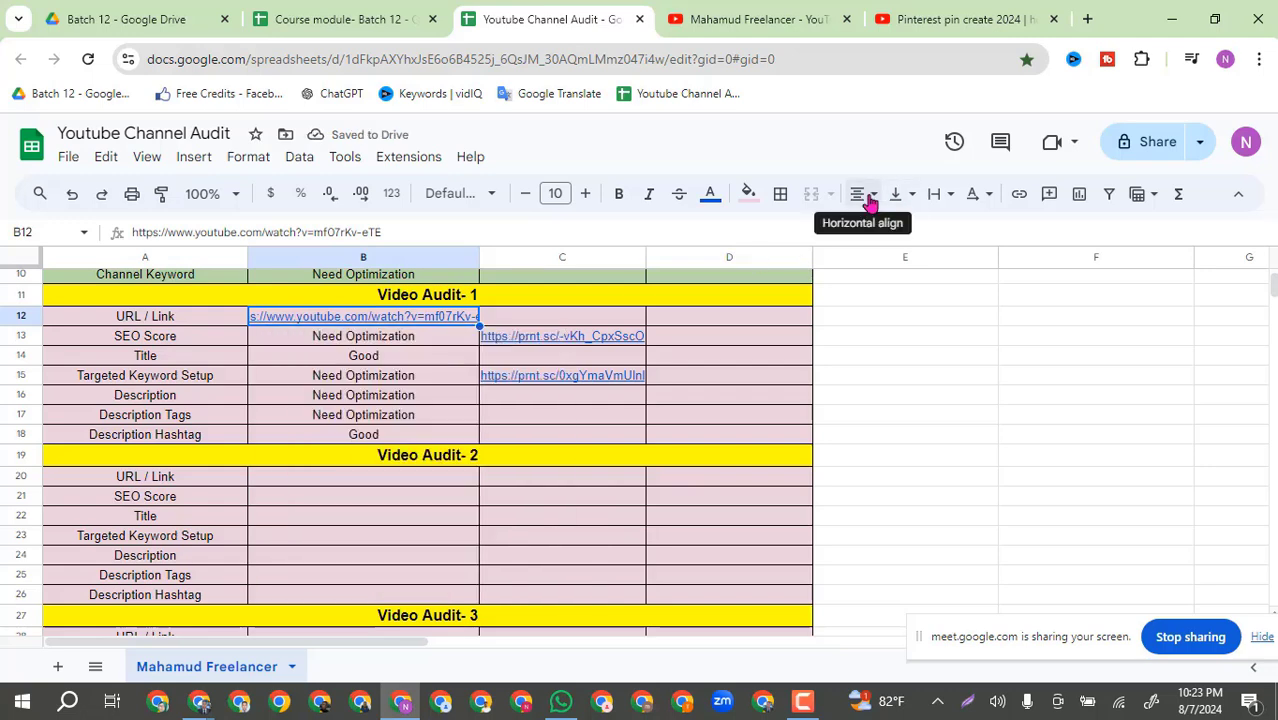
click(859, 194)
click(864, 233)
click(936, 455)
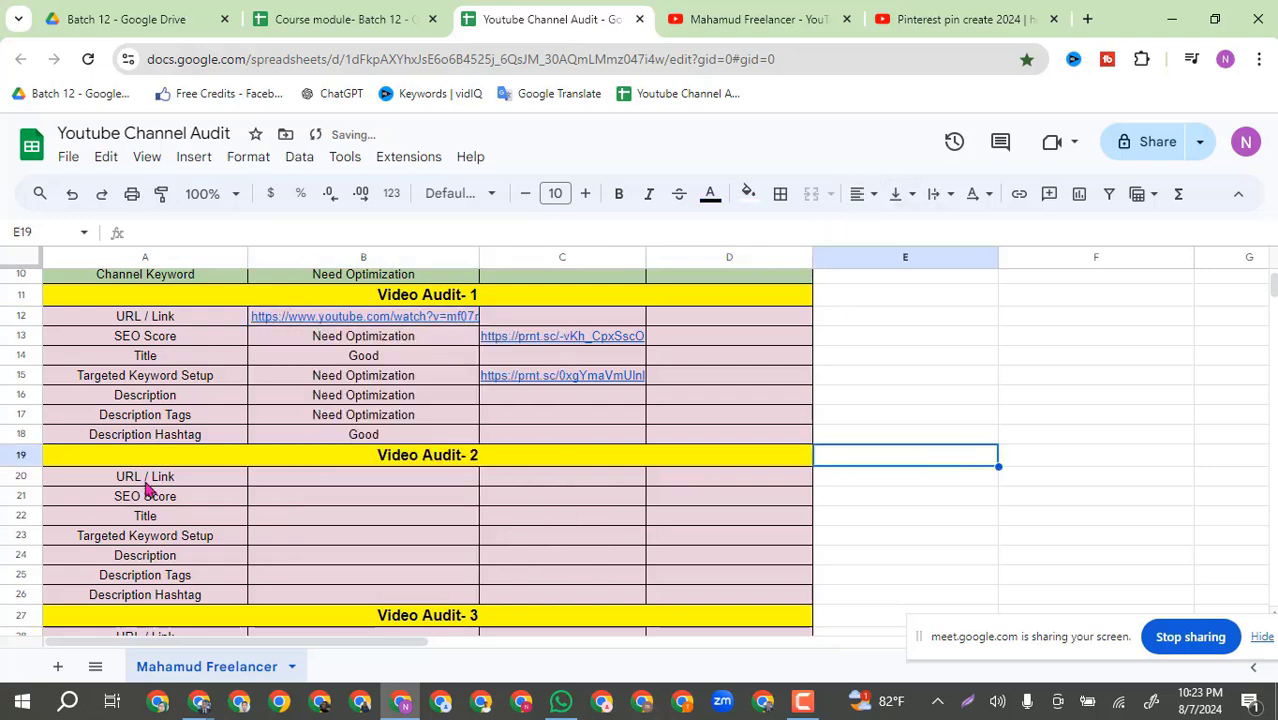
Step: Set the text colour of the Need Optimization ratings in B8:B10 of the YouTube Channel Audit block to red
scroll(320, 479, up, 3)
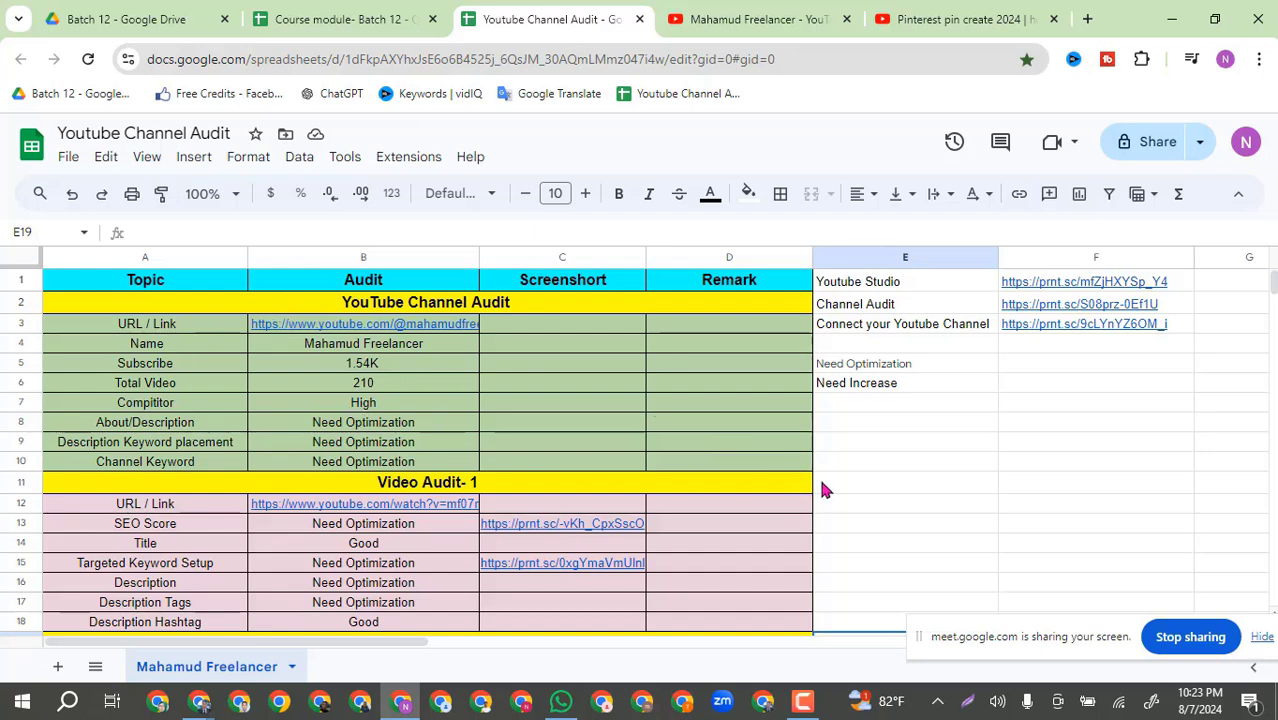
scroll(505, 580, down, 2)
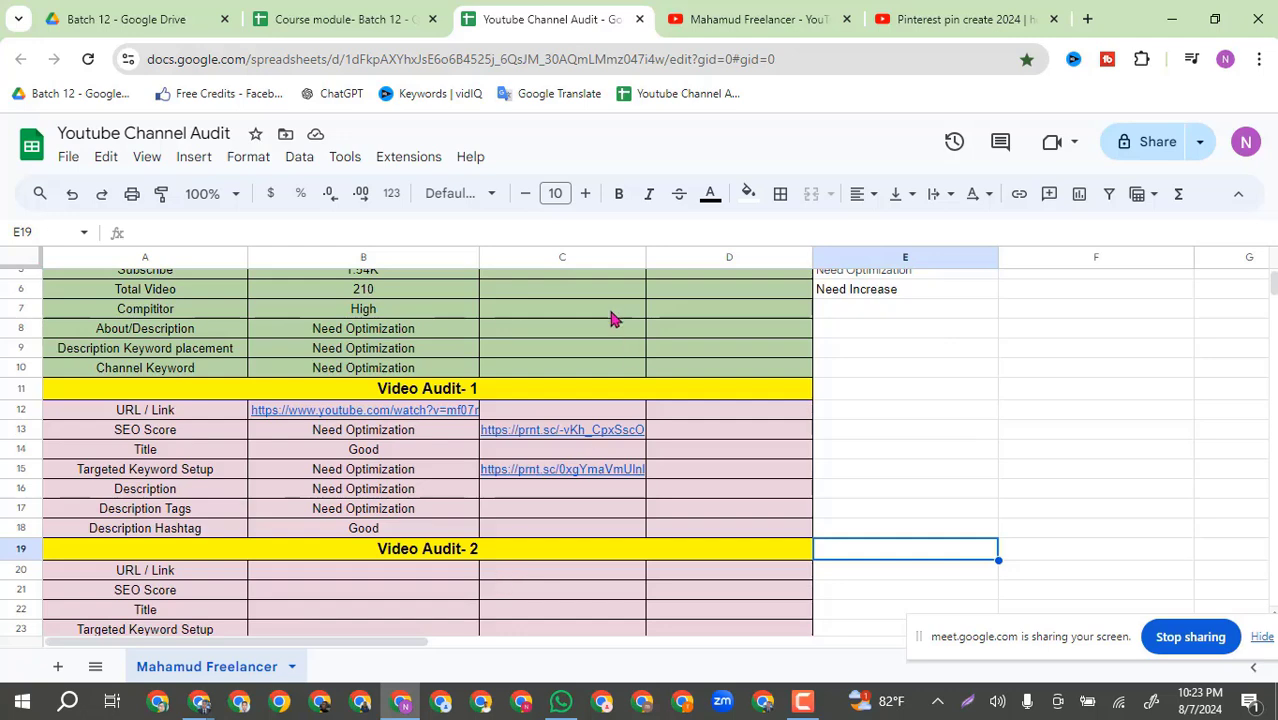
scroll(437, 503, up, 2)
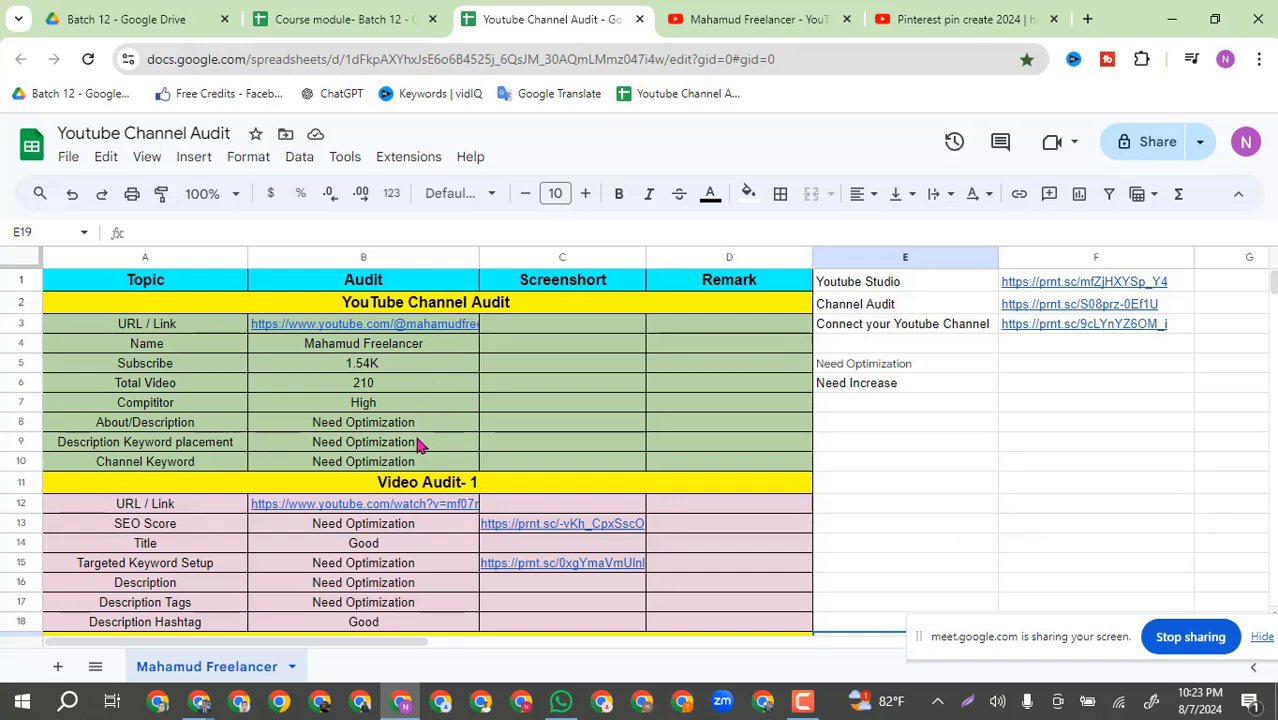
drag(372, 428, 371, 466)
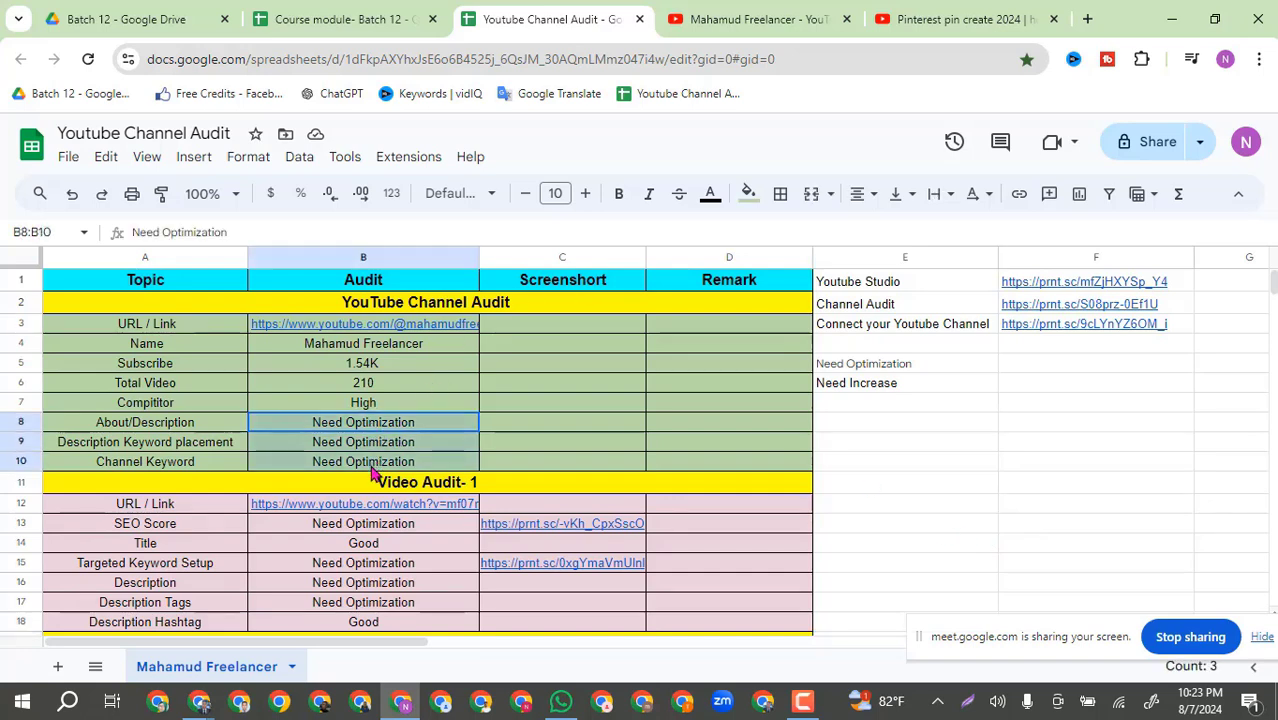
click(710, 193)
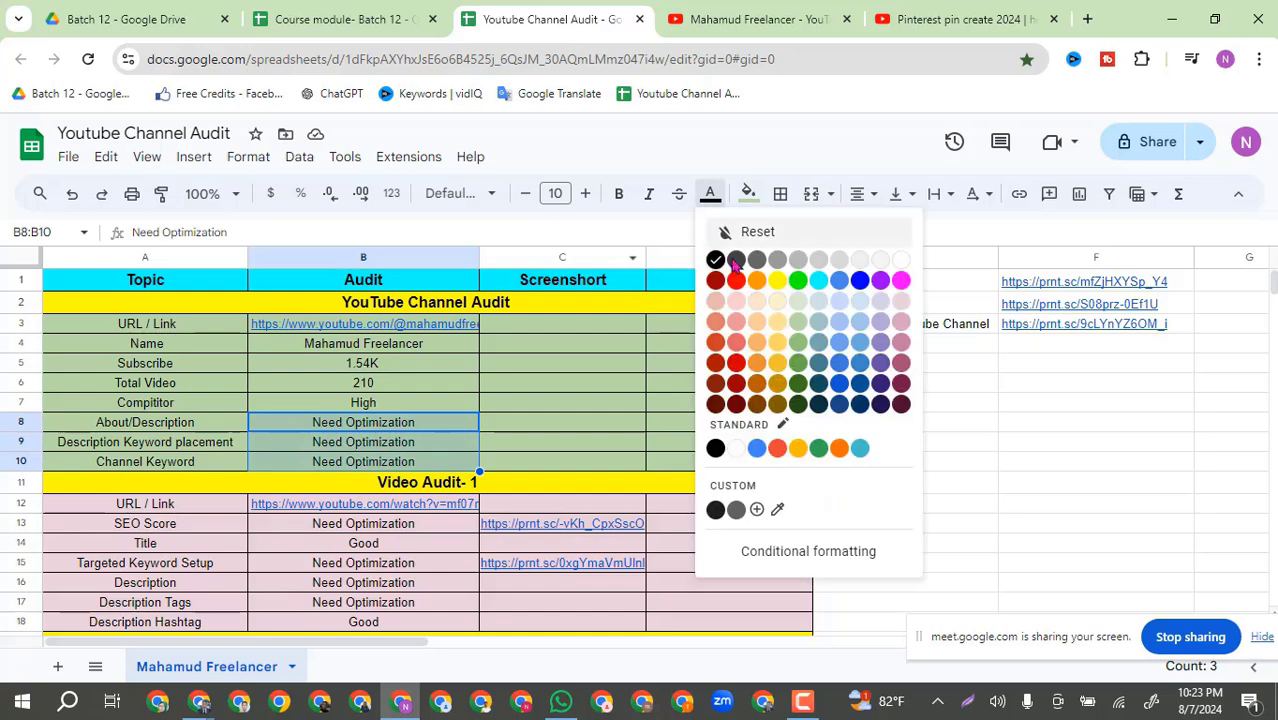
click(731, 281)
scroll(400, 553, down, 2)
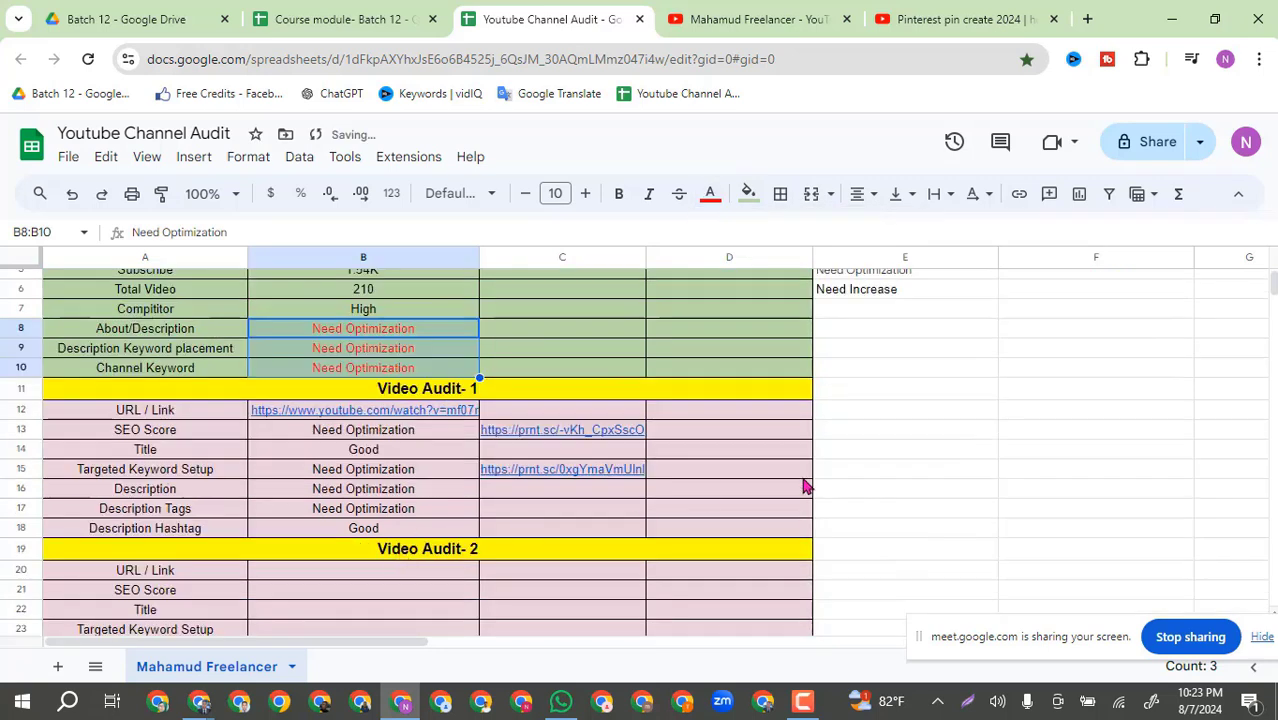
click(957, 475)
Step: Colour the Need Optimization ratings in B13 and B15:B17 of the Video Audit-1 block red
click(355, 432)
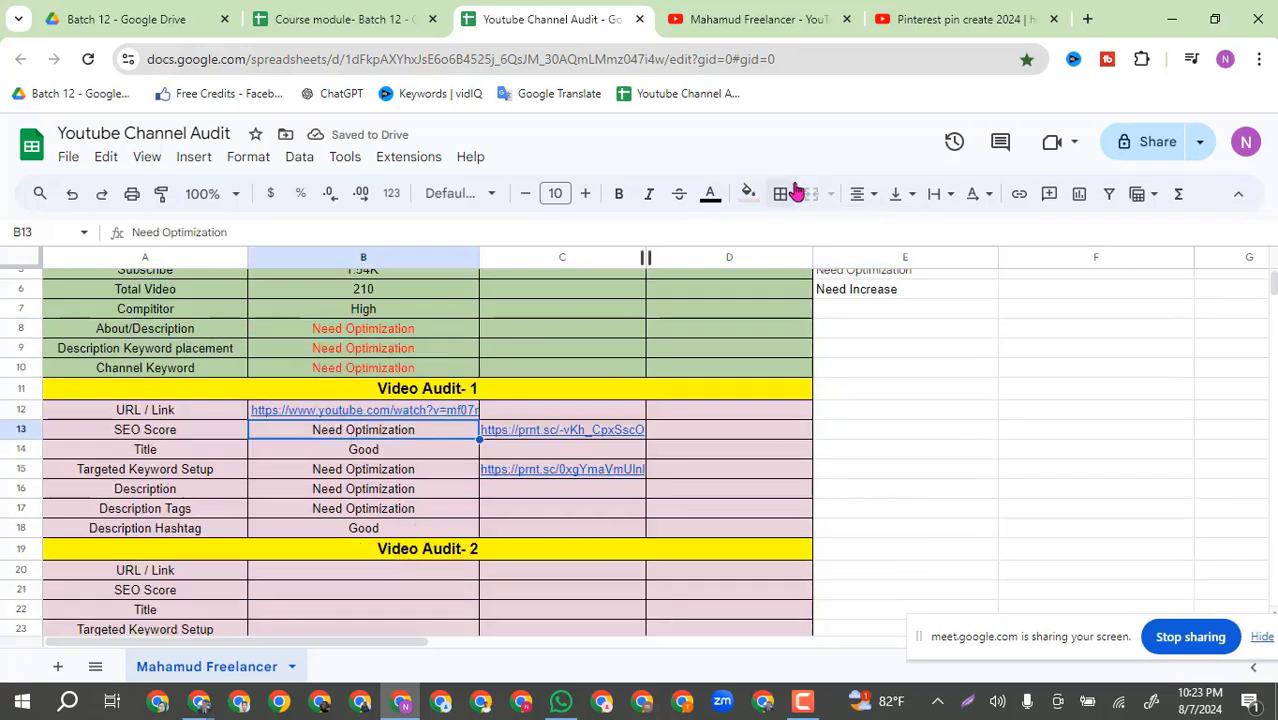
click(710, 193)
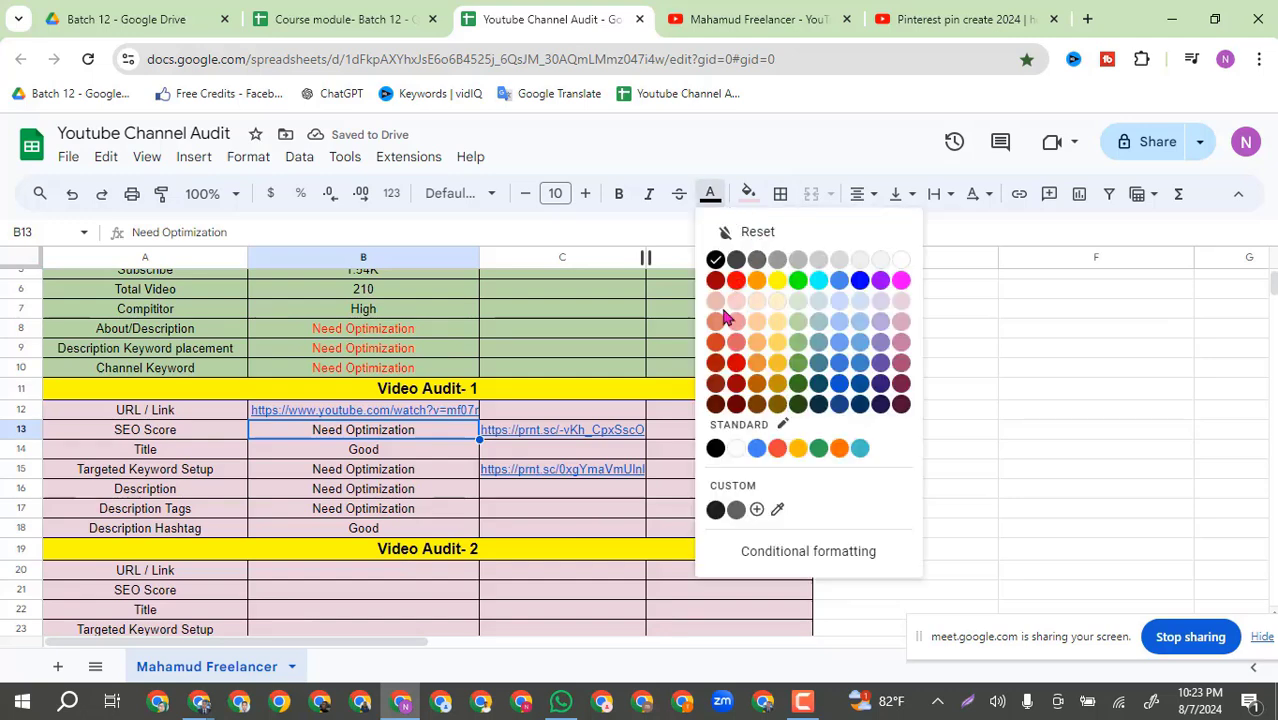
click(737, 281)
drag(388, 472, 395, 510)
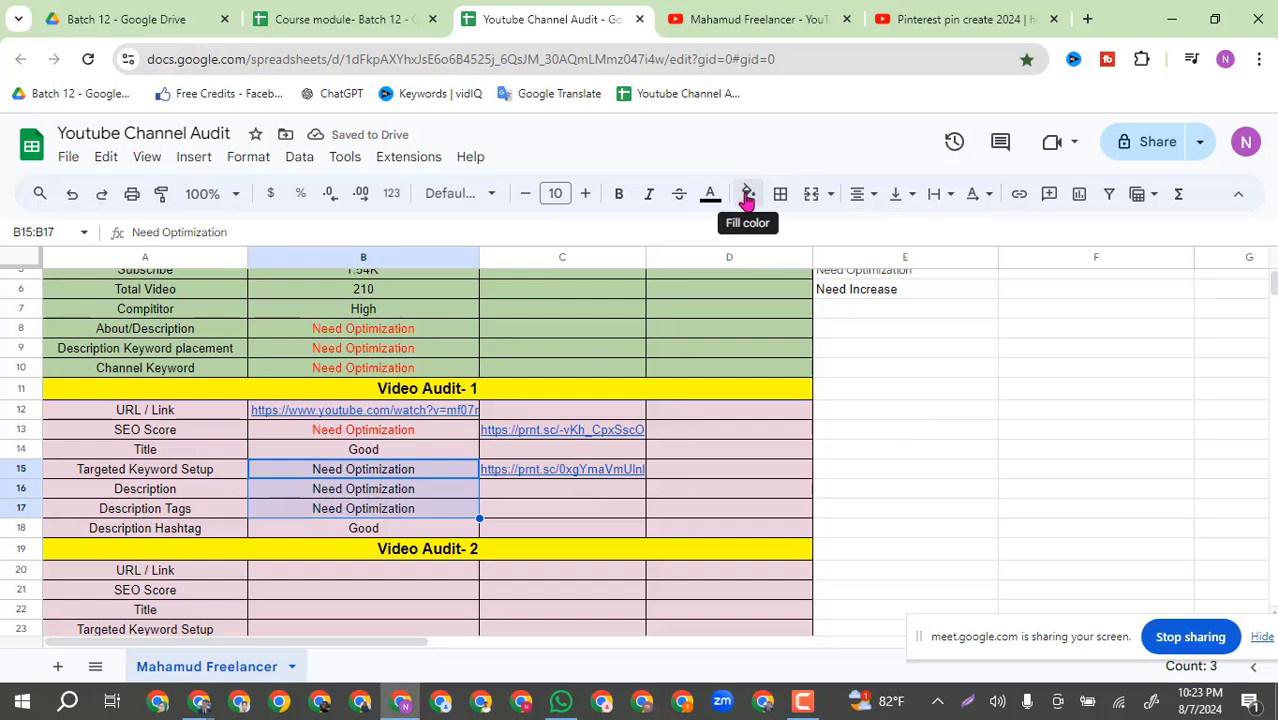
click(710, 193)
click(736, 283)
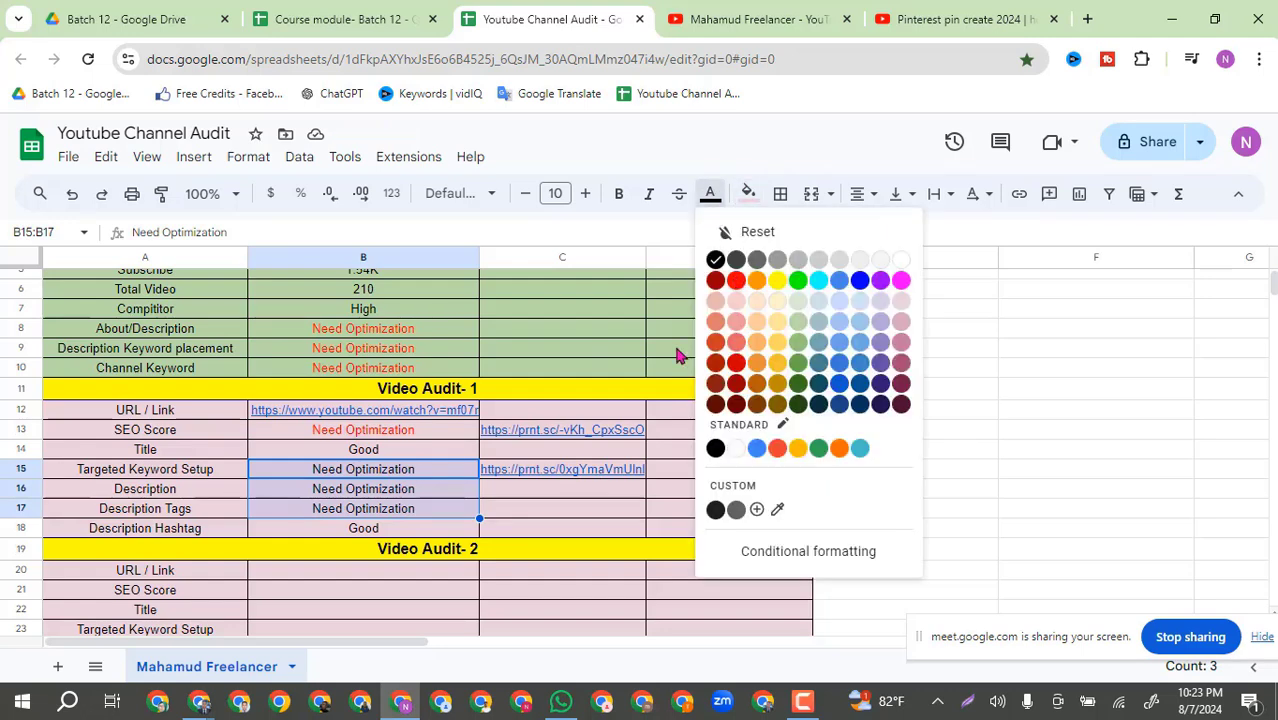
drag(1045, 450, 1047, 432)
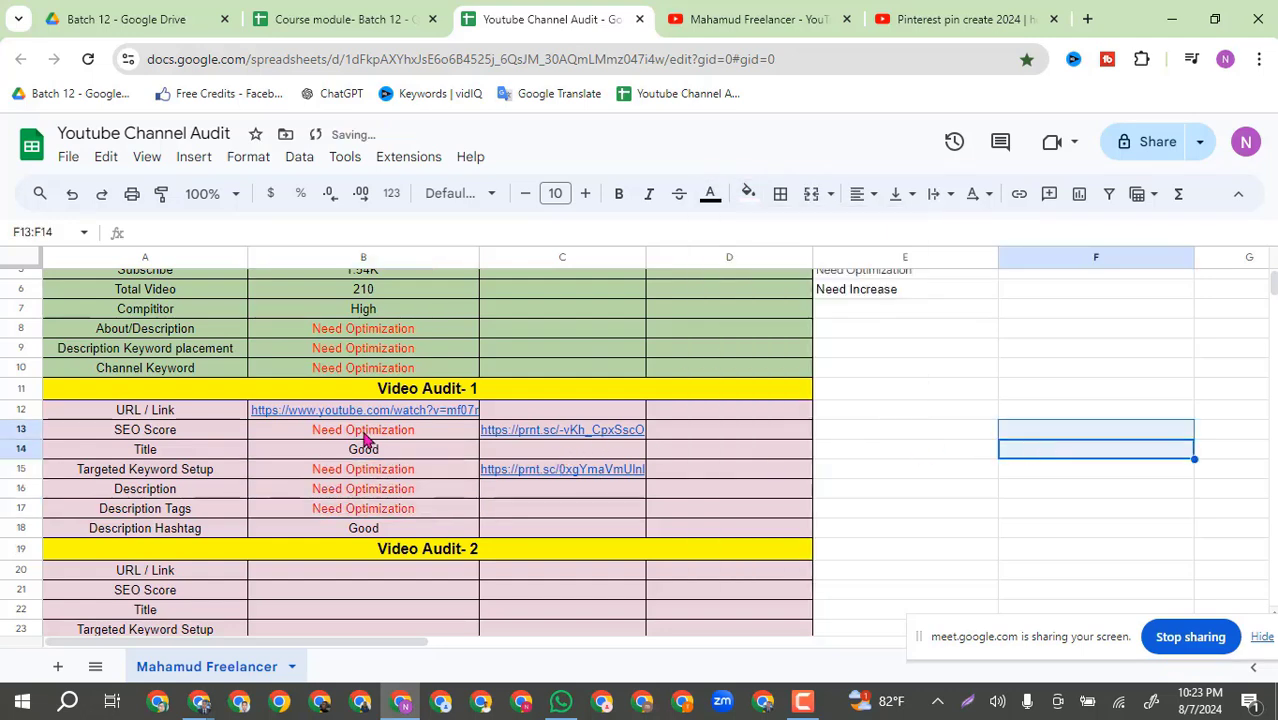
scroll(366, 440, up, 2)
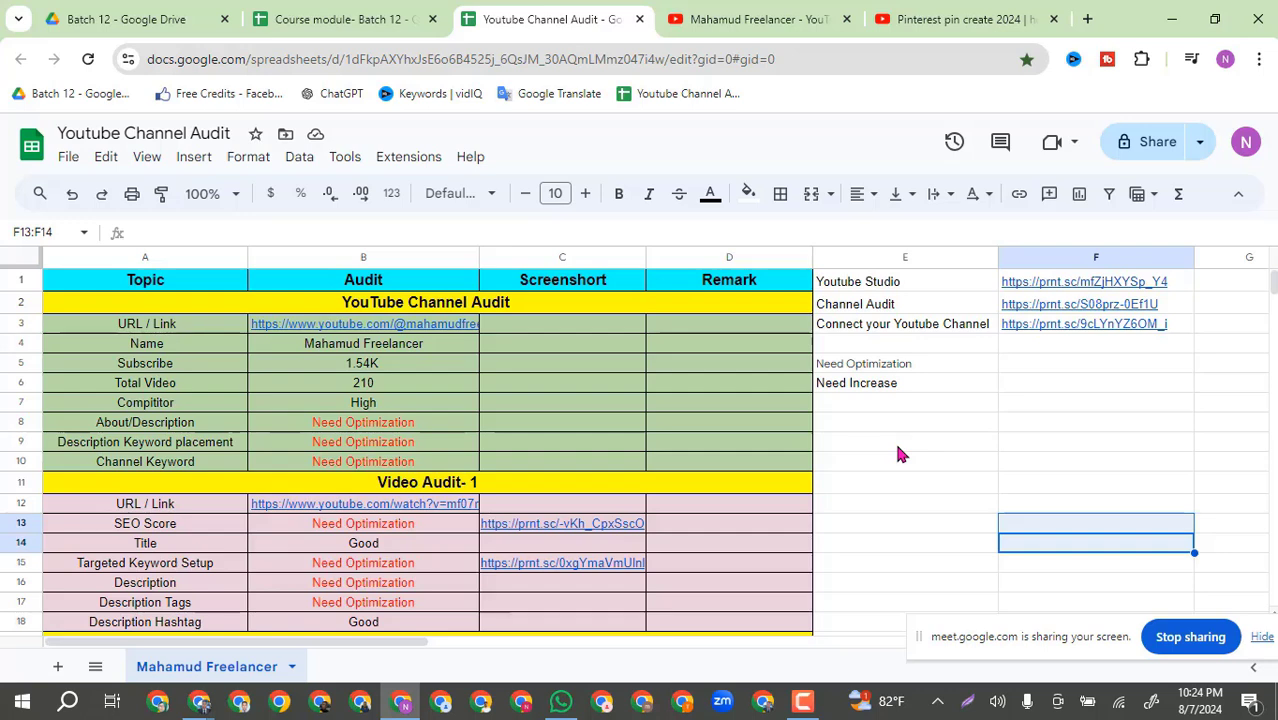
click(928, 19)
click(545, 19)
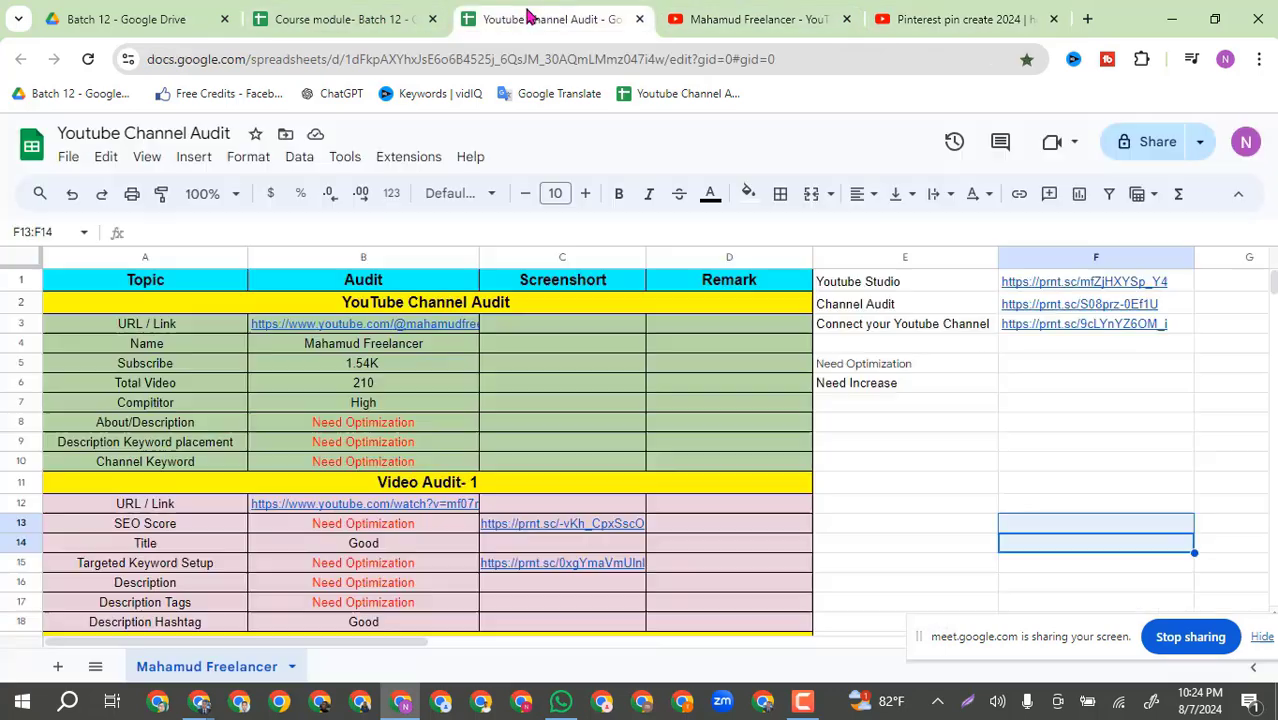
Step: Switch to the Google Meet call, dismiss its call time-limit notice, and return to the Youtube Channel Audit spreadsheet
mouse_move(200, 700)
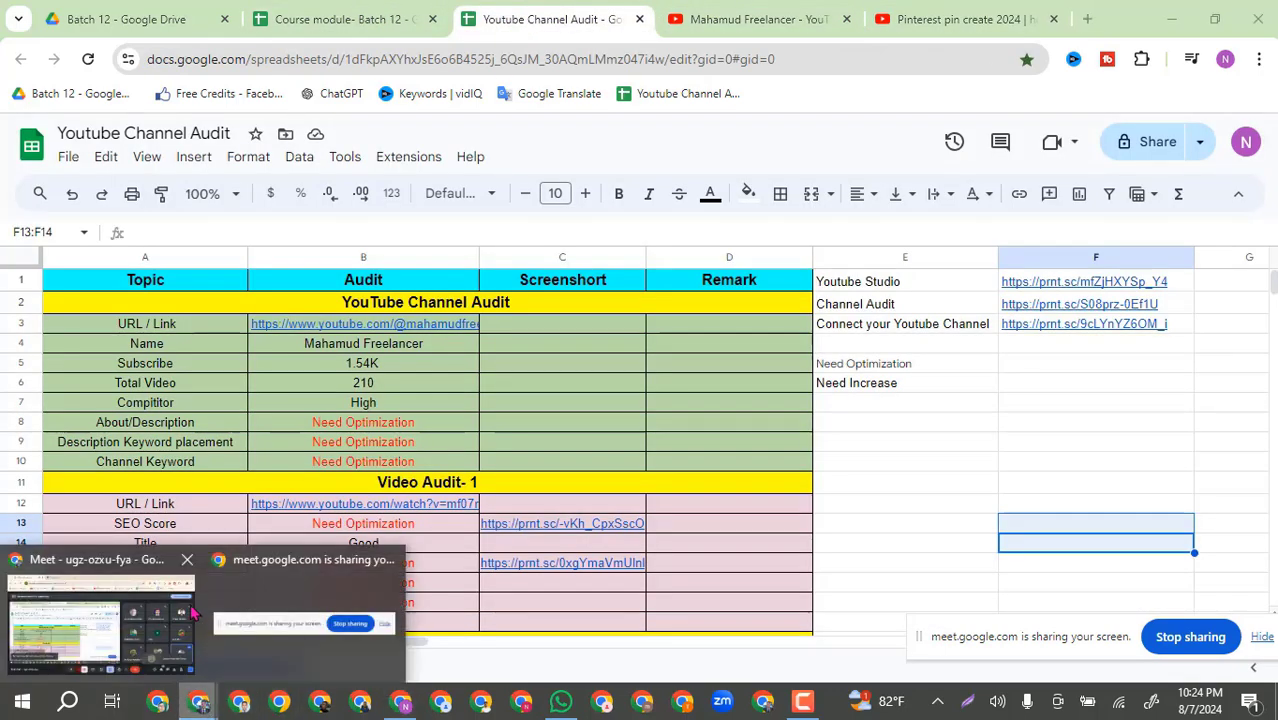
click(124, 652)
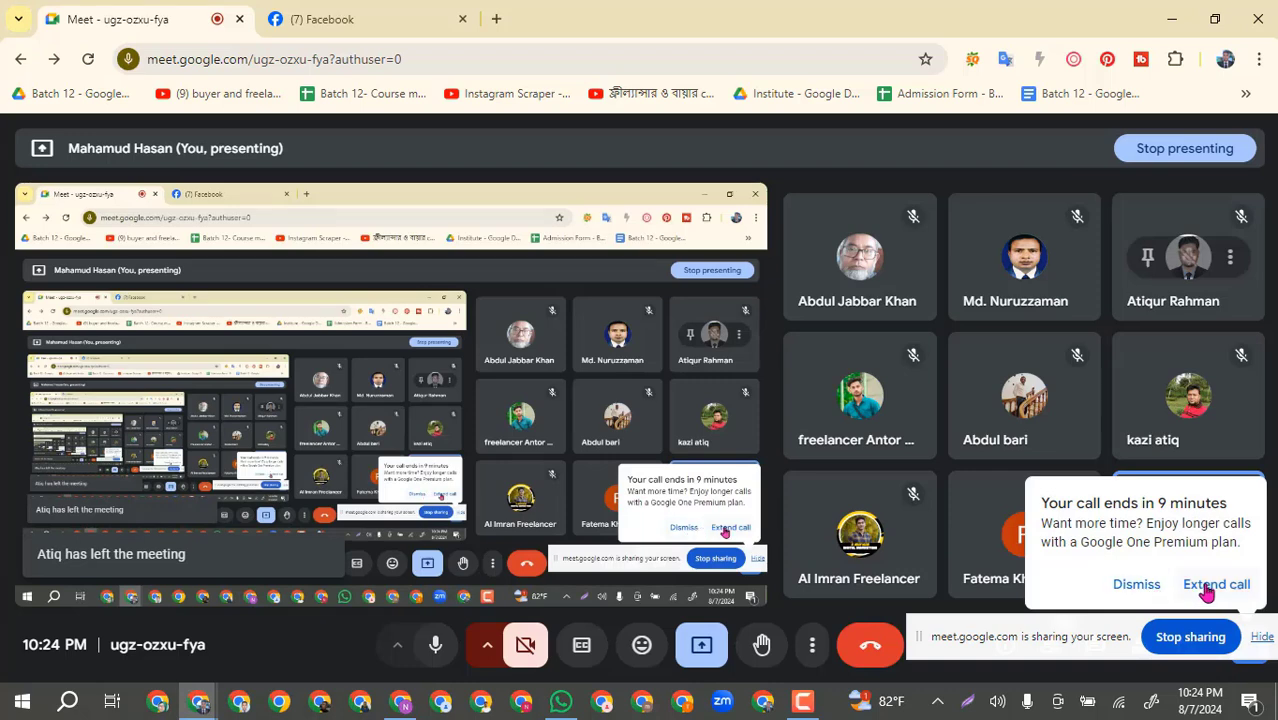
click(1137, 586)
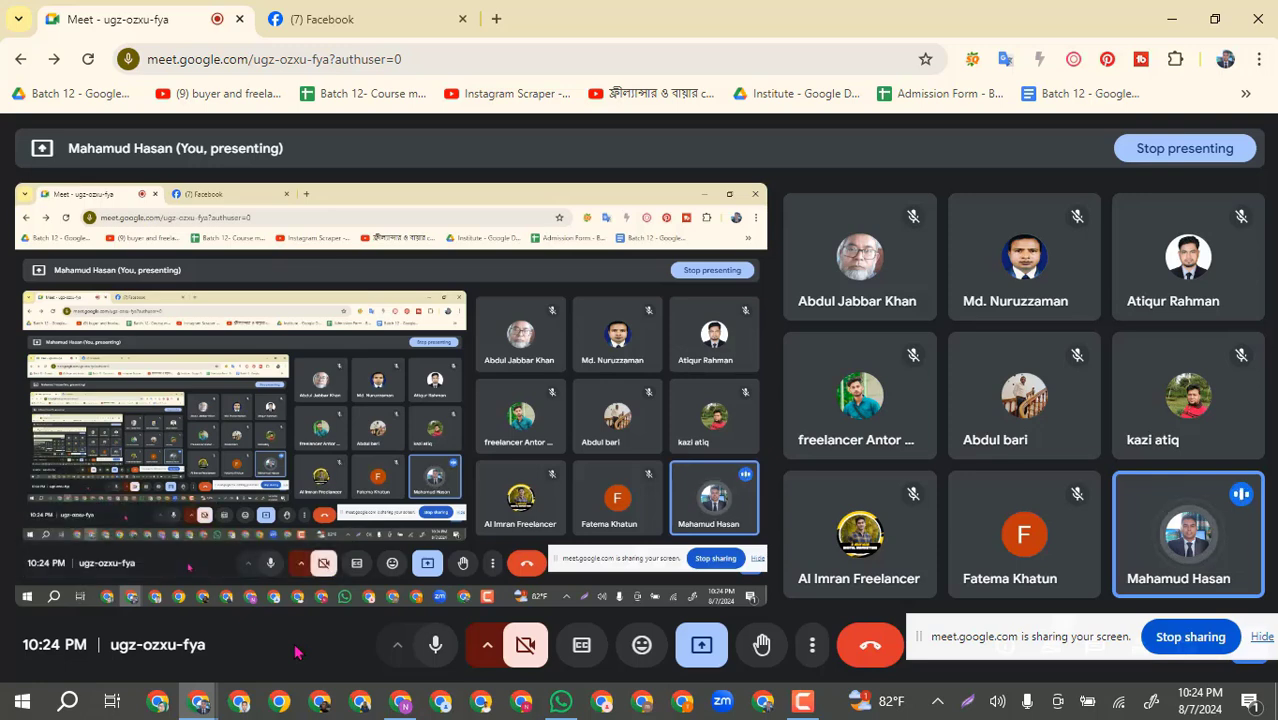
click(419, 711)
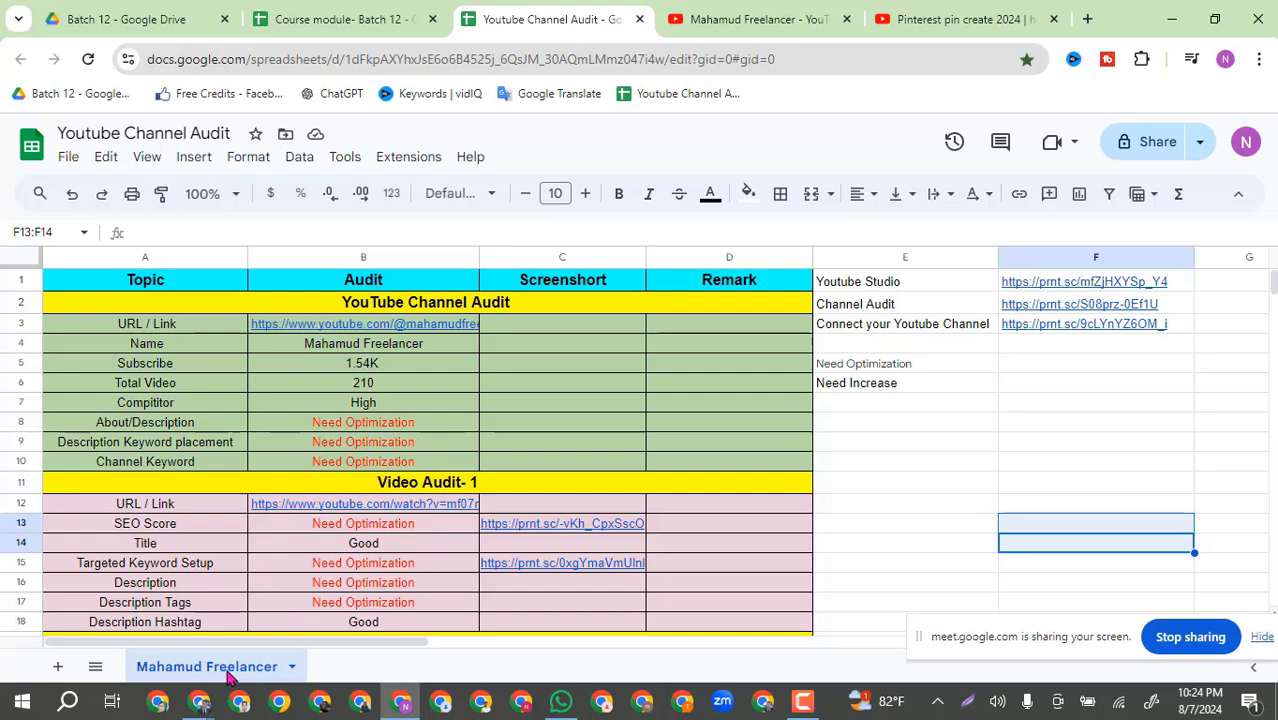
Step: Duplicate the completed channel audit sheet within the spreadsheet and bring up the options for the copy
right_click(228, 672)
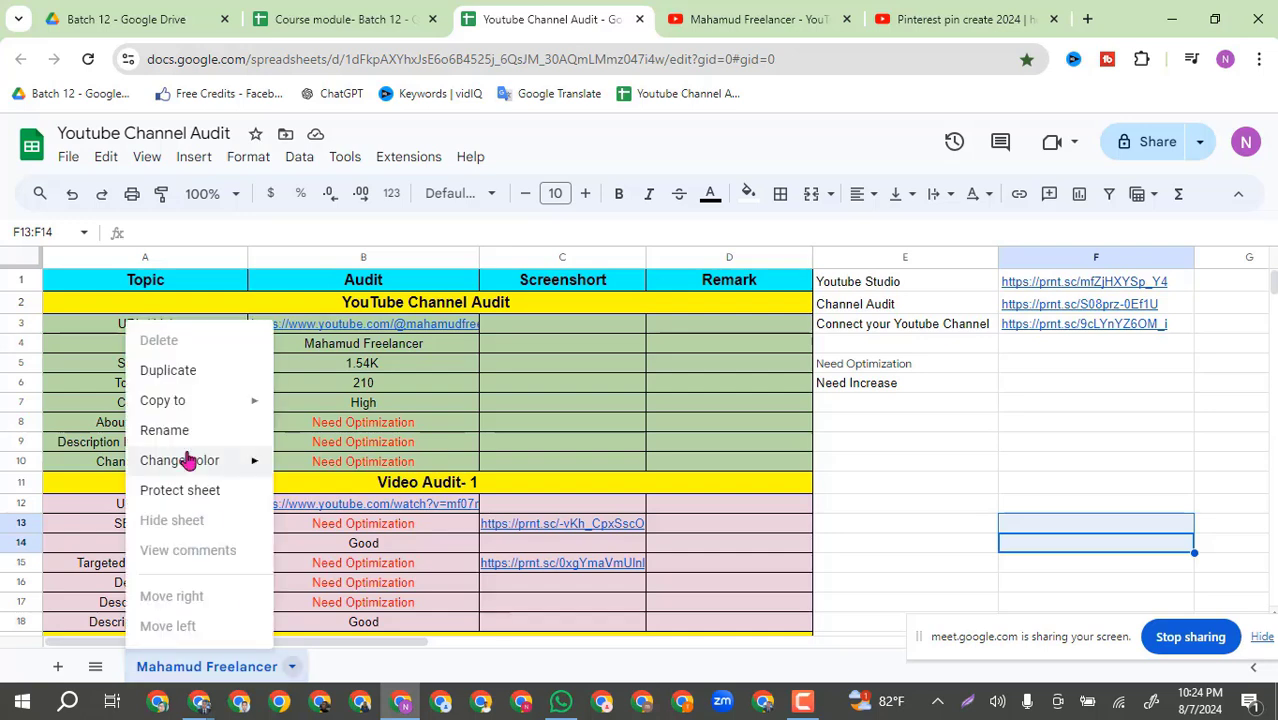
click(166, 372)
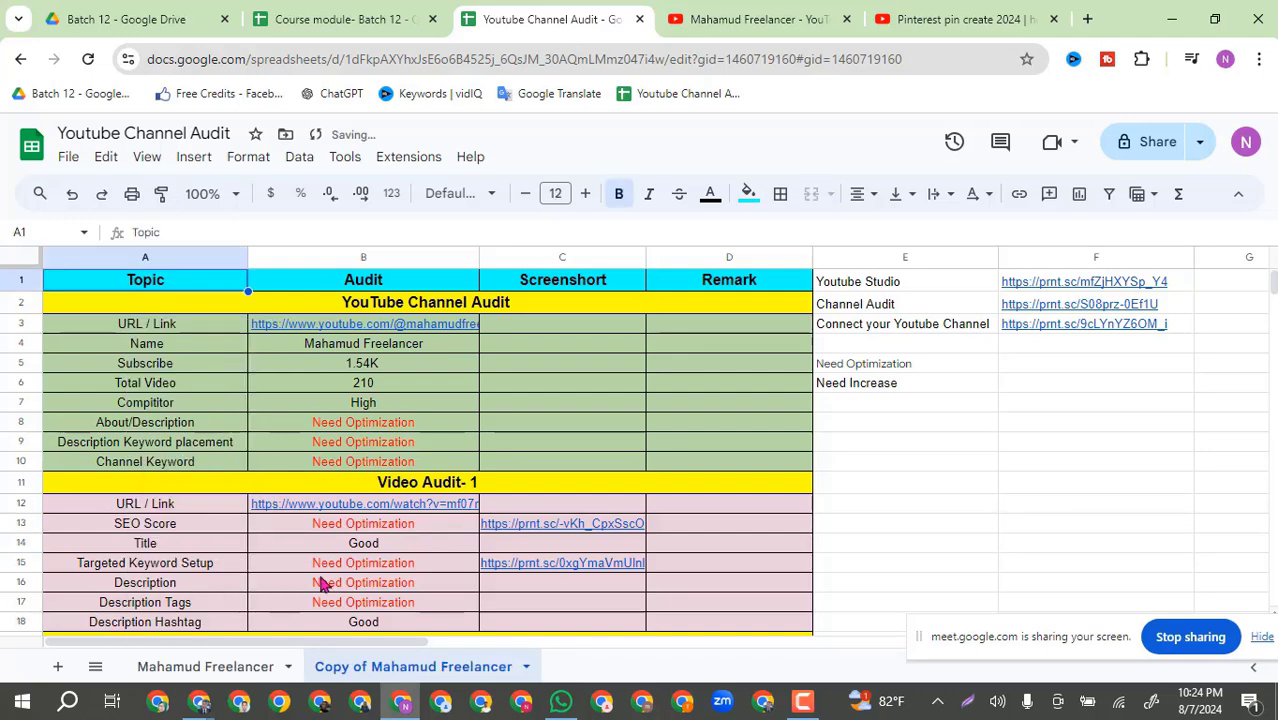
right_click(395, 673)
Step: Browse the YouTube home feed for another channel's video and open Channel i Music's Behaya Mon video in a new tab
click(693, 16)
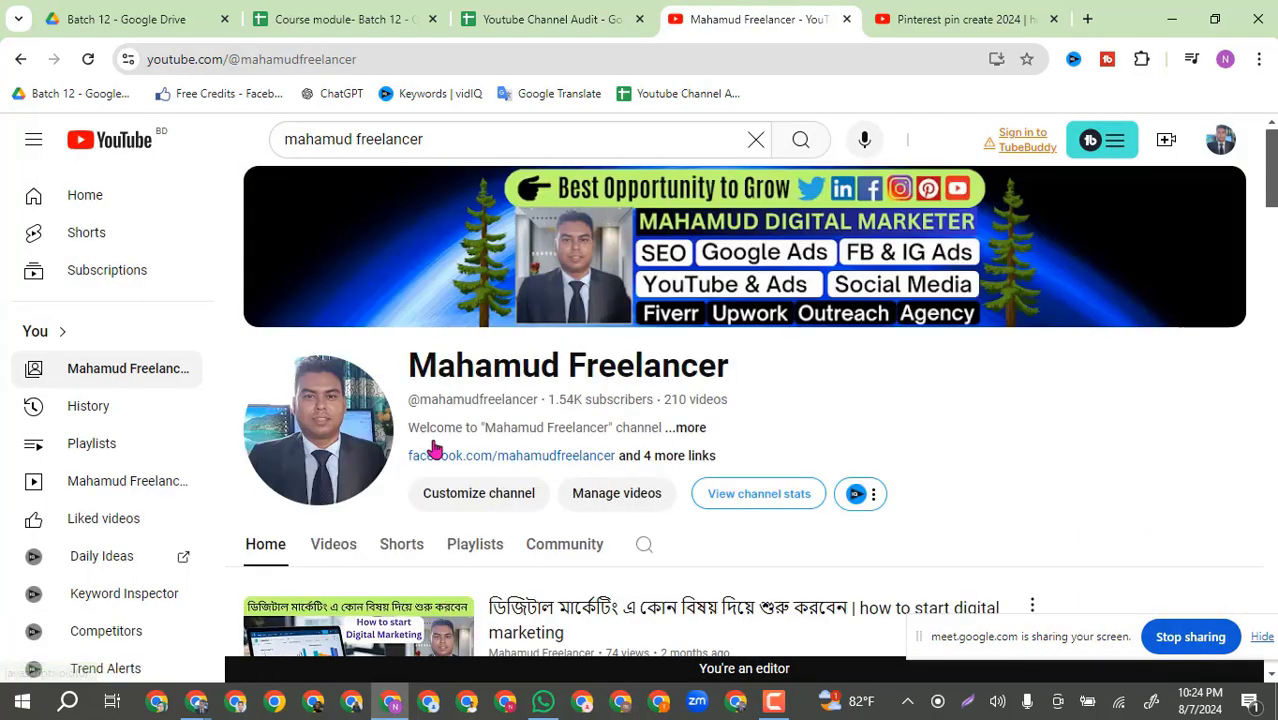
click(119, 137)
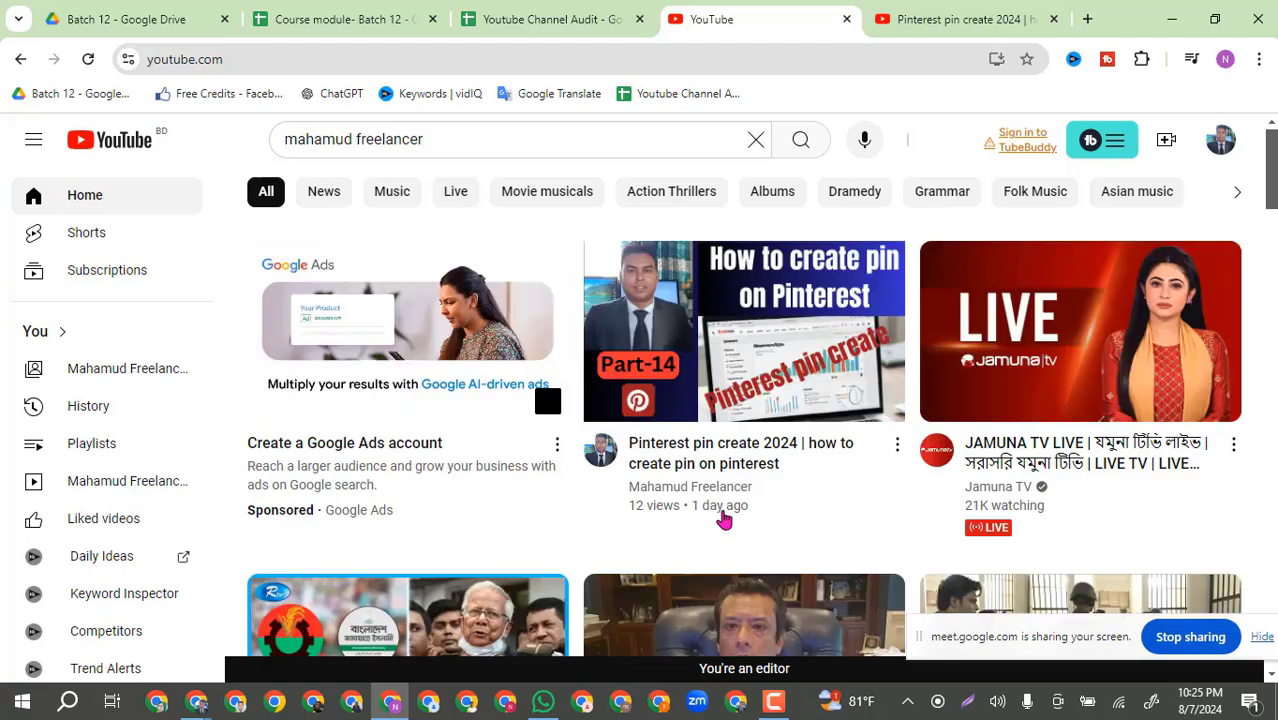
scroll(724, 519, down, 2)
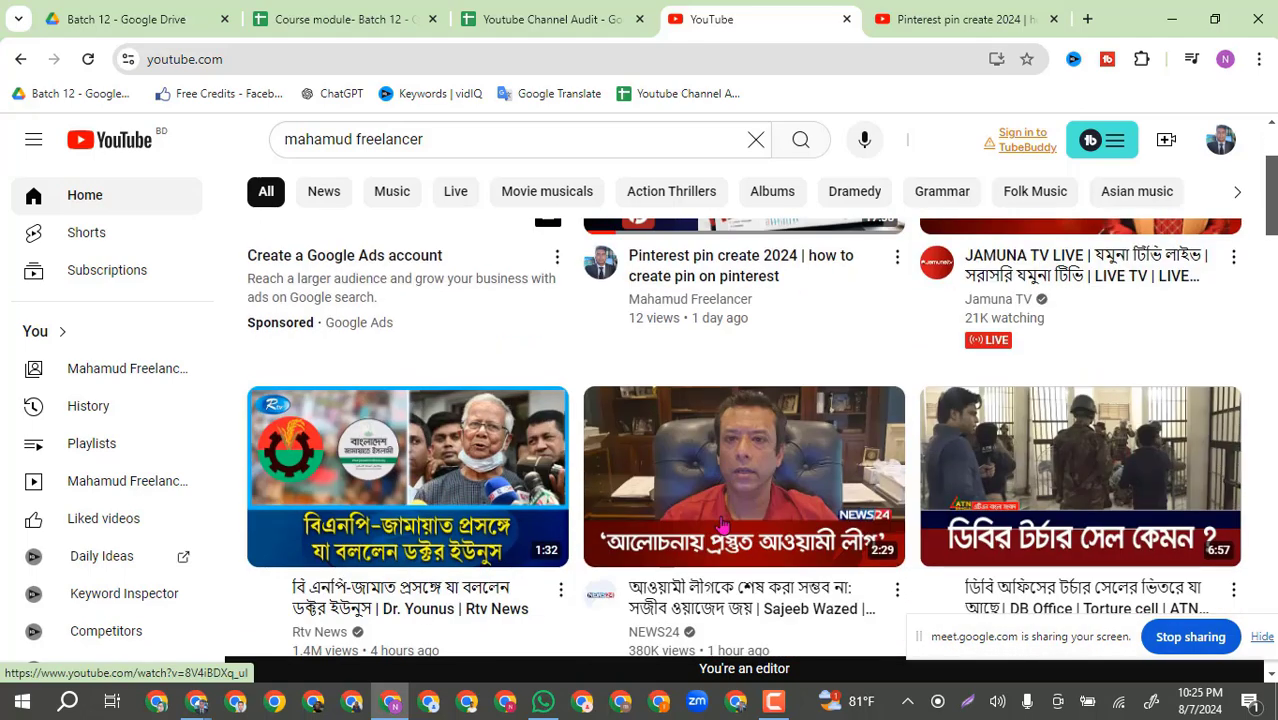
scroll(491, 536, down, 2)
scroll(500, 510, down, 3)
scroll(515, 490, down, 2)
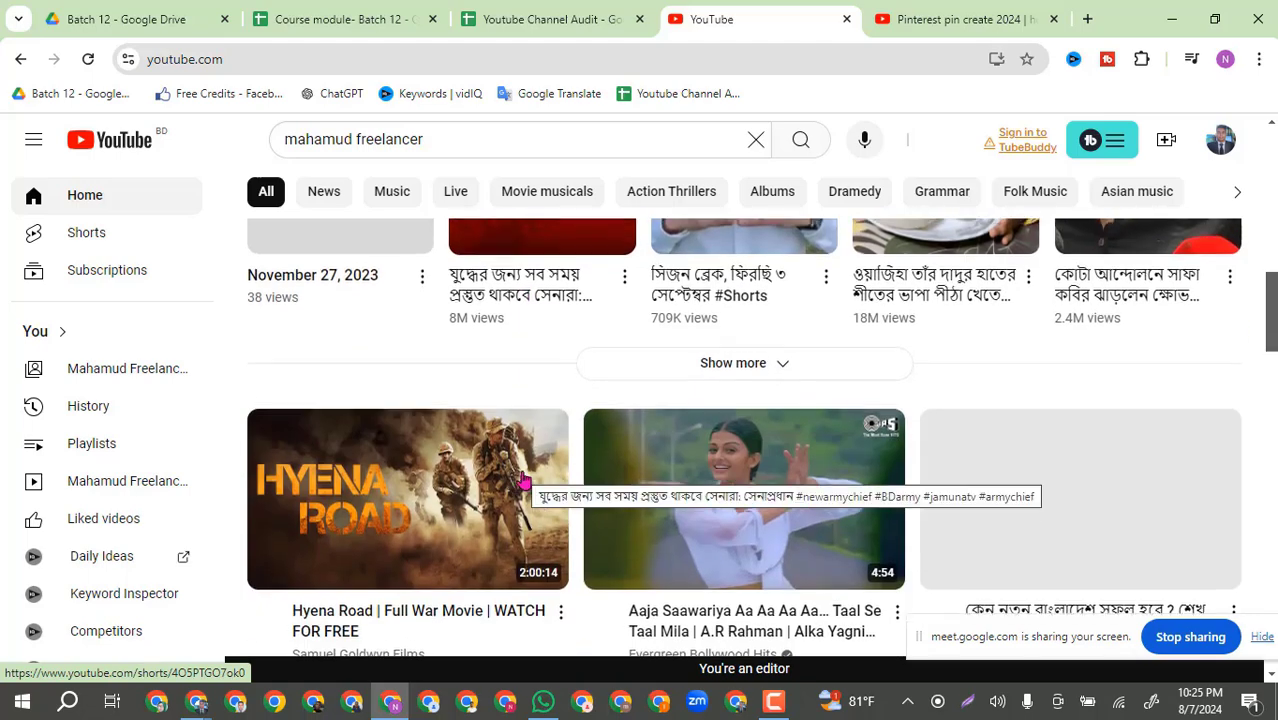
scroll(520, 494, down, 1)
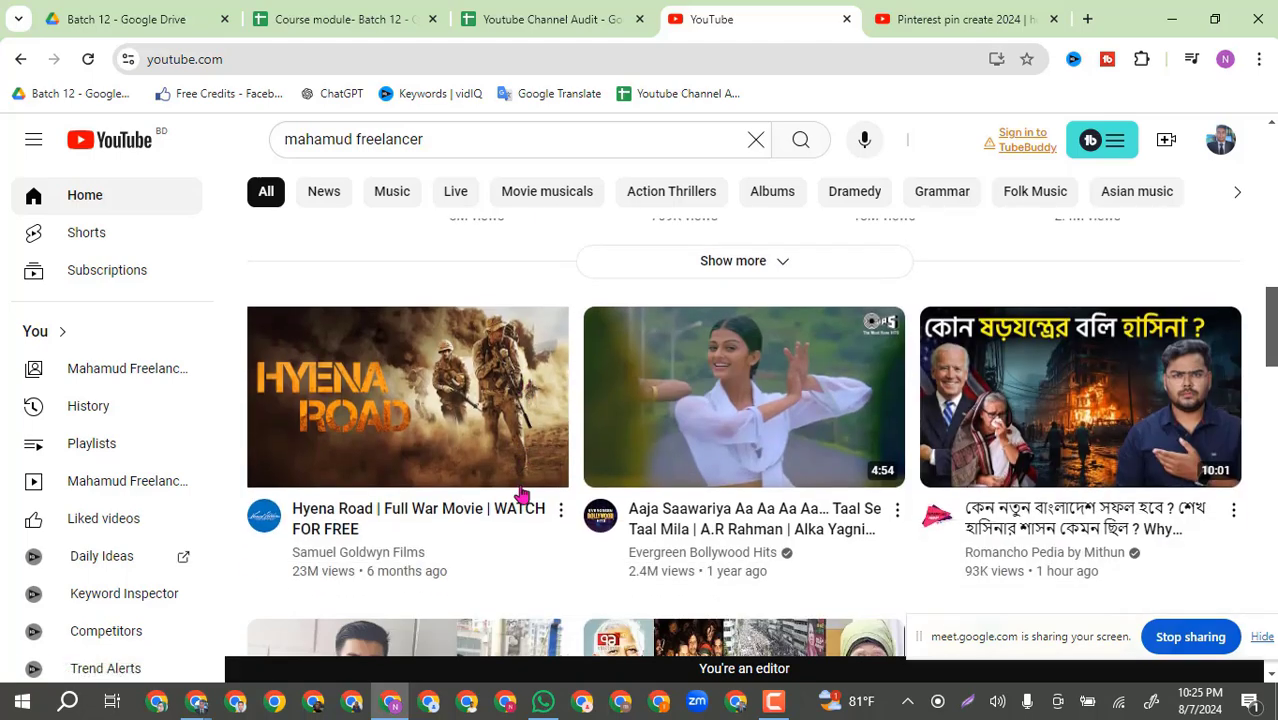
scroll(520, 494, down, 2)
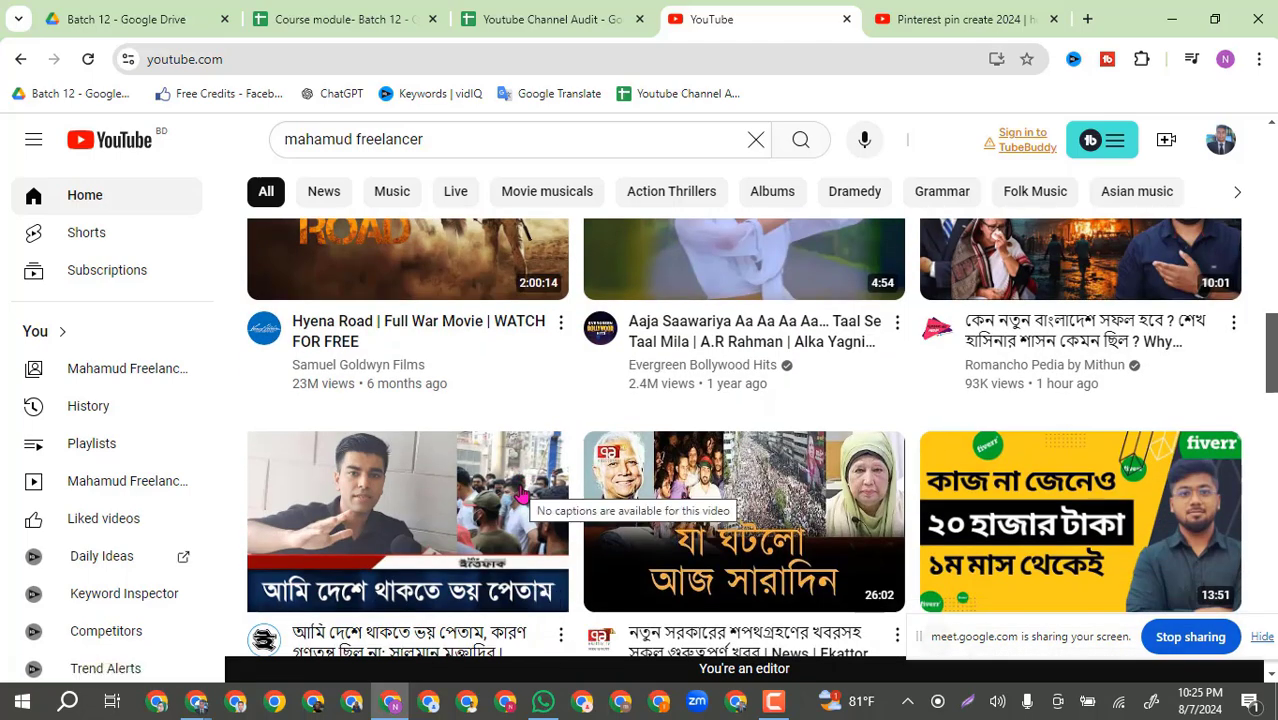
scroll(520, 494, down, 6)
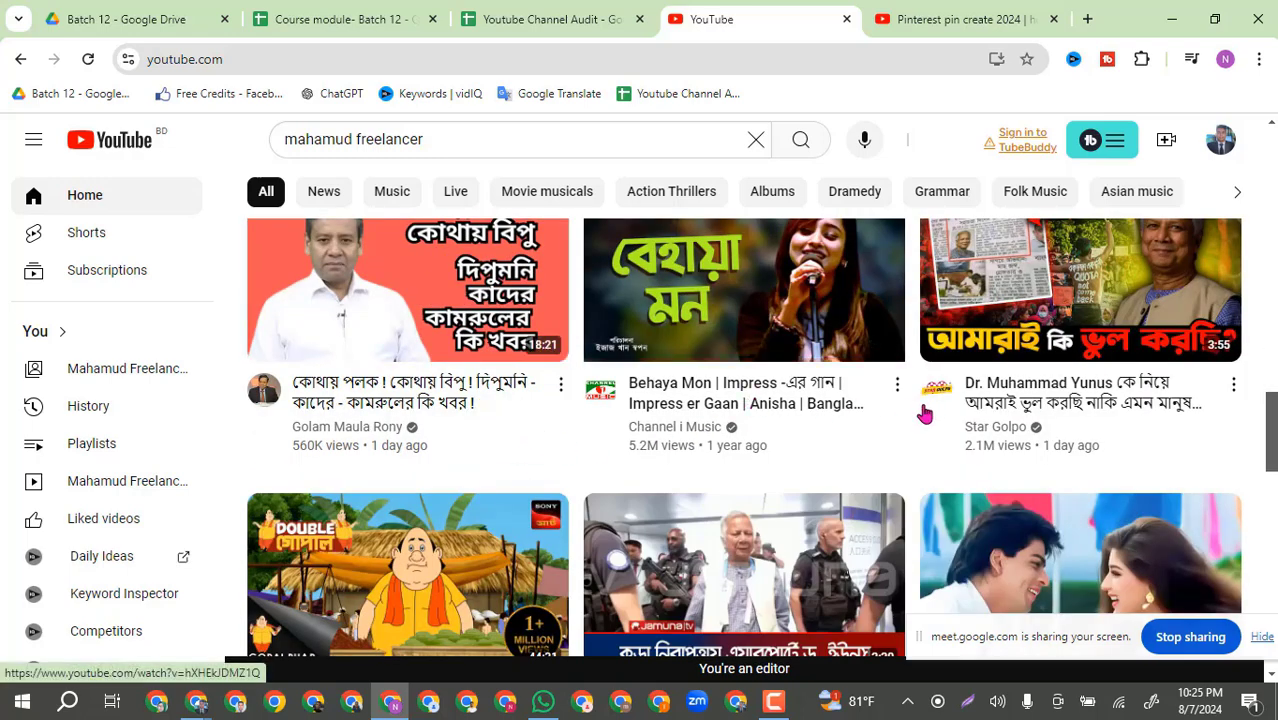
right_click(691, 392)
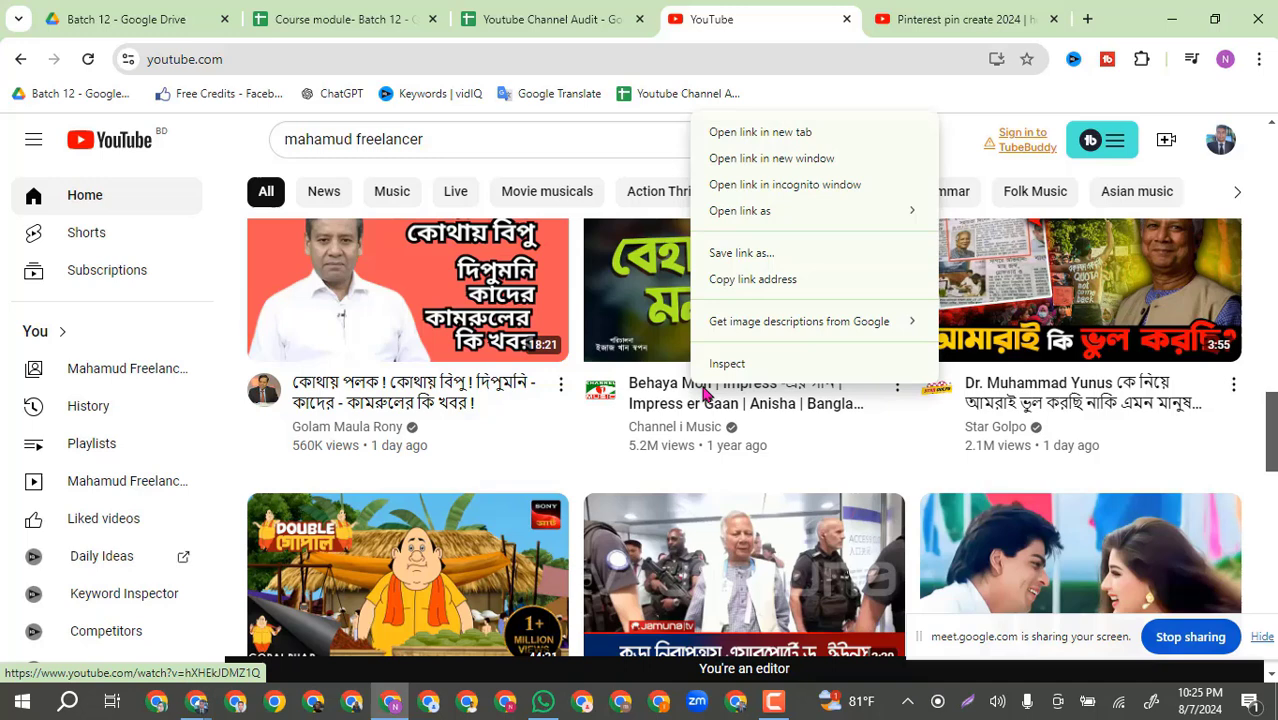
click(735, 132)
Step: View the Behaya Mon video page, close the Pinterest pin video's tab, and pause the playing advertisement
click(793, 30)
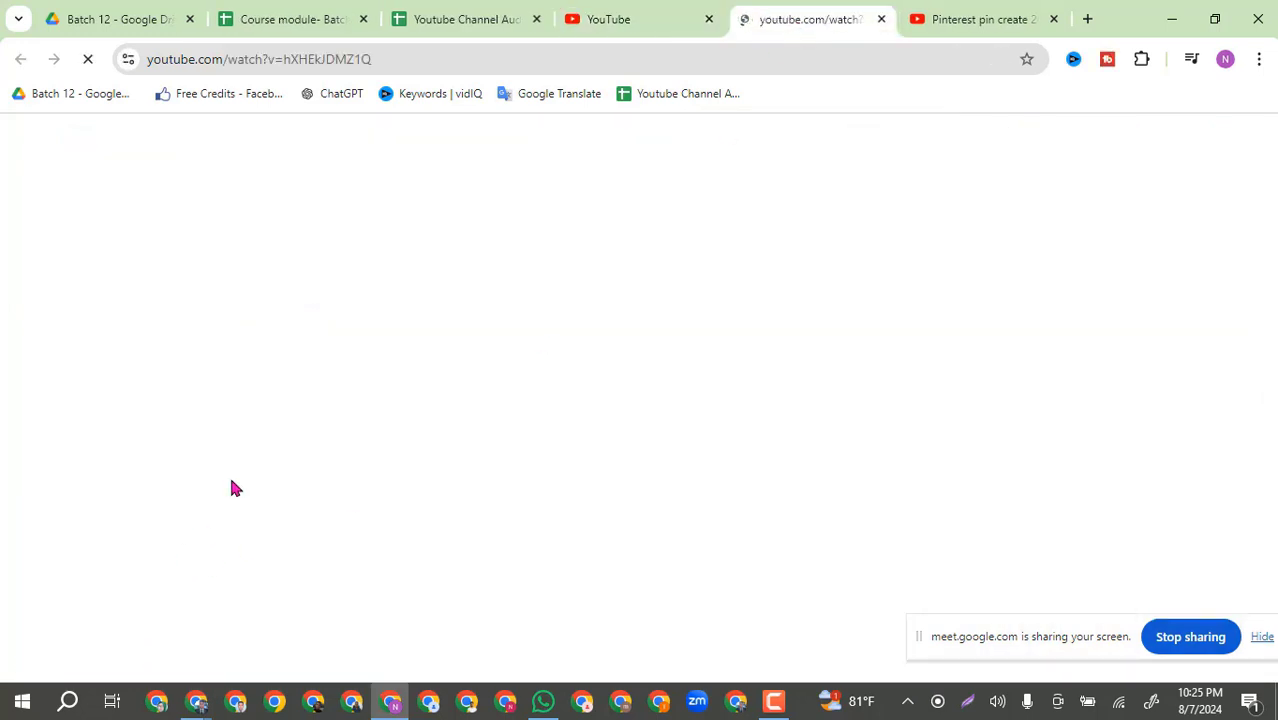
click(1053, 19)
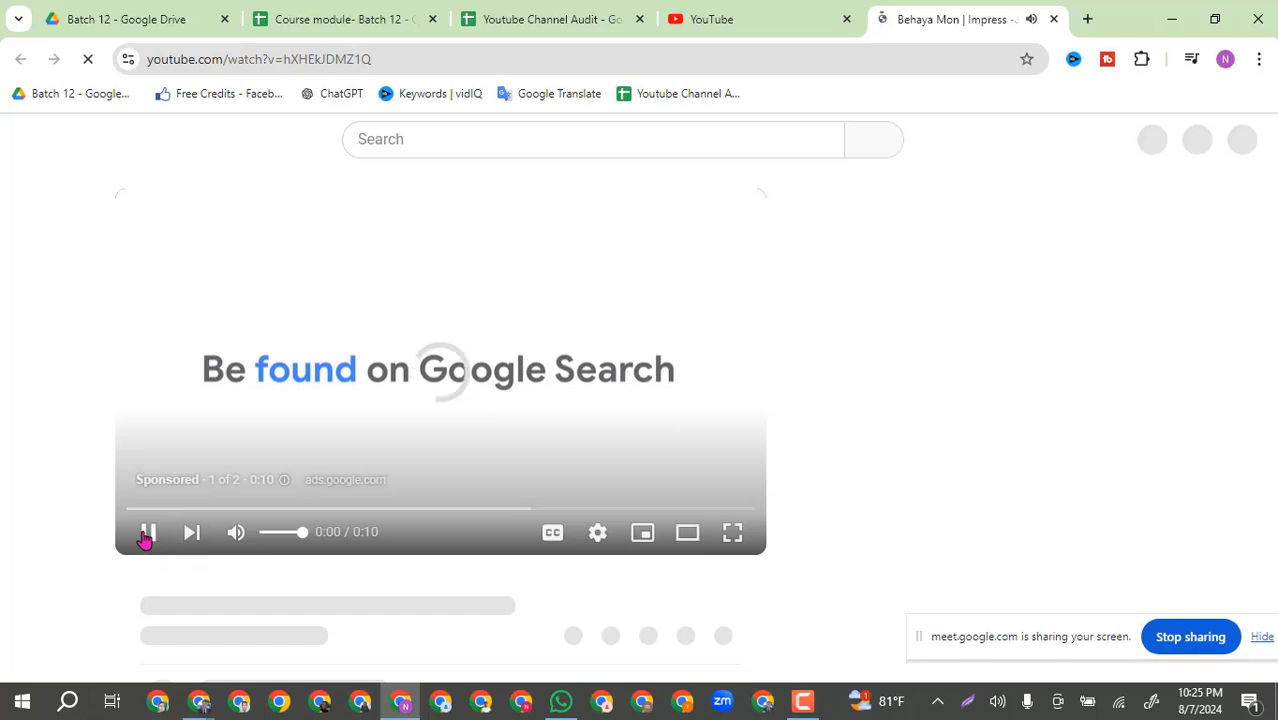
click(147, 534)
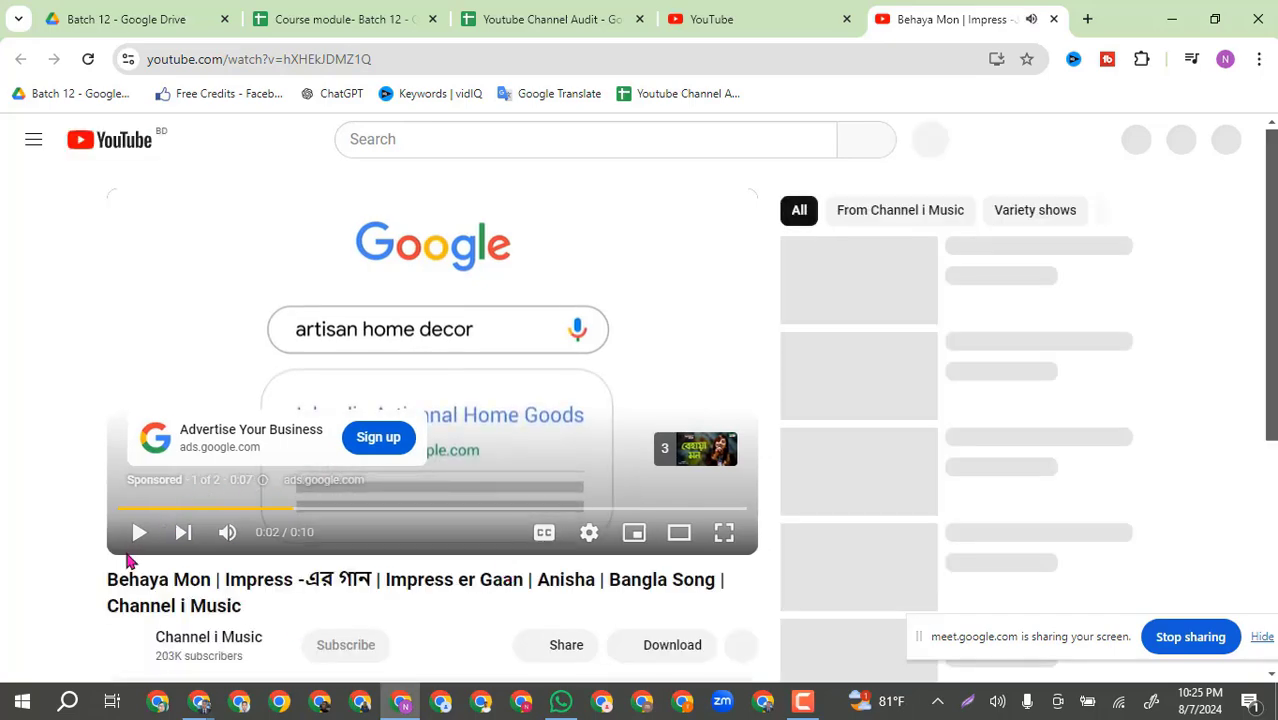
Step: Open the Channel i Music channel page, copy the channel name, and return to the Youtube Channel Audit spreadsheet
click(172, 647)
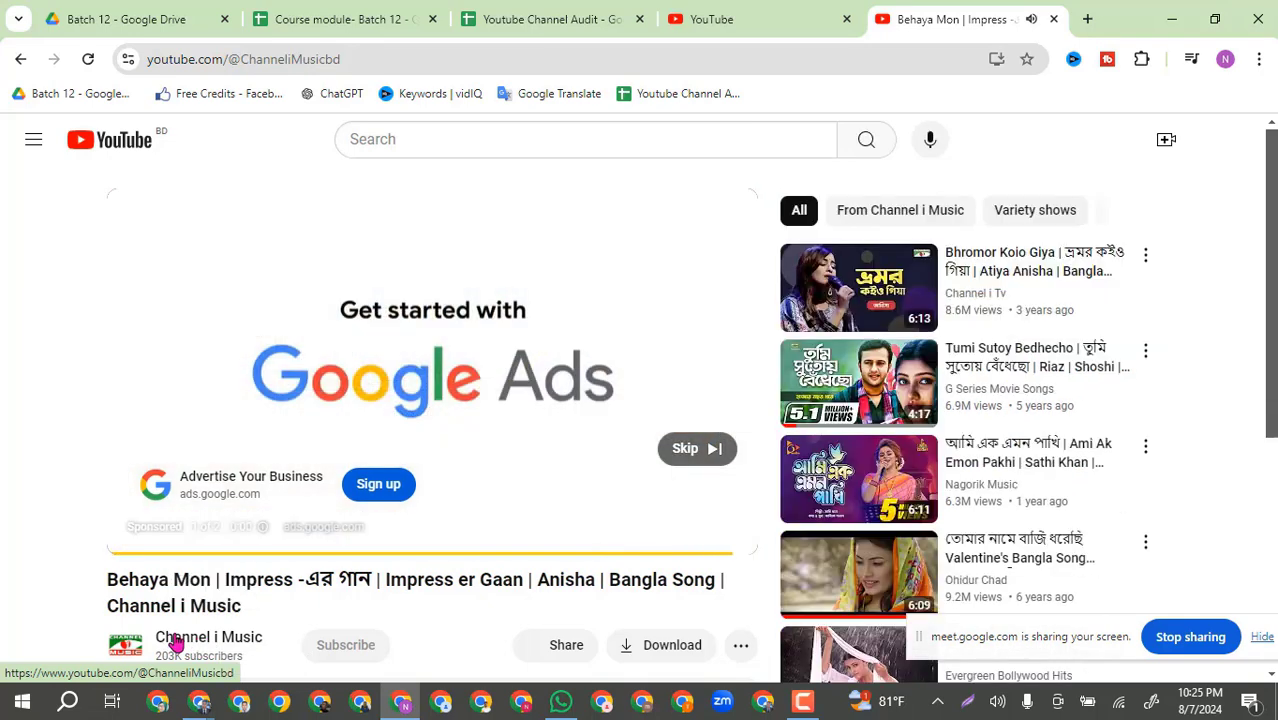
click(175, 642)
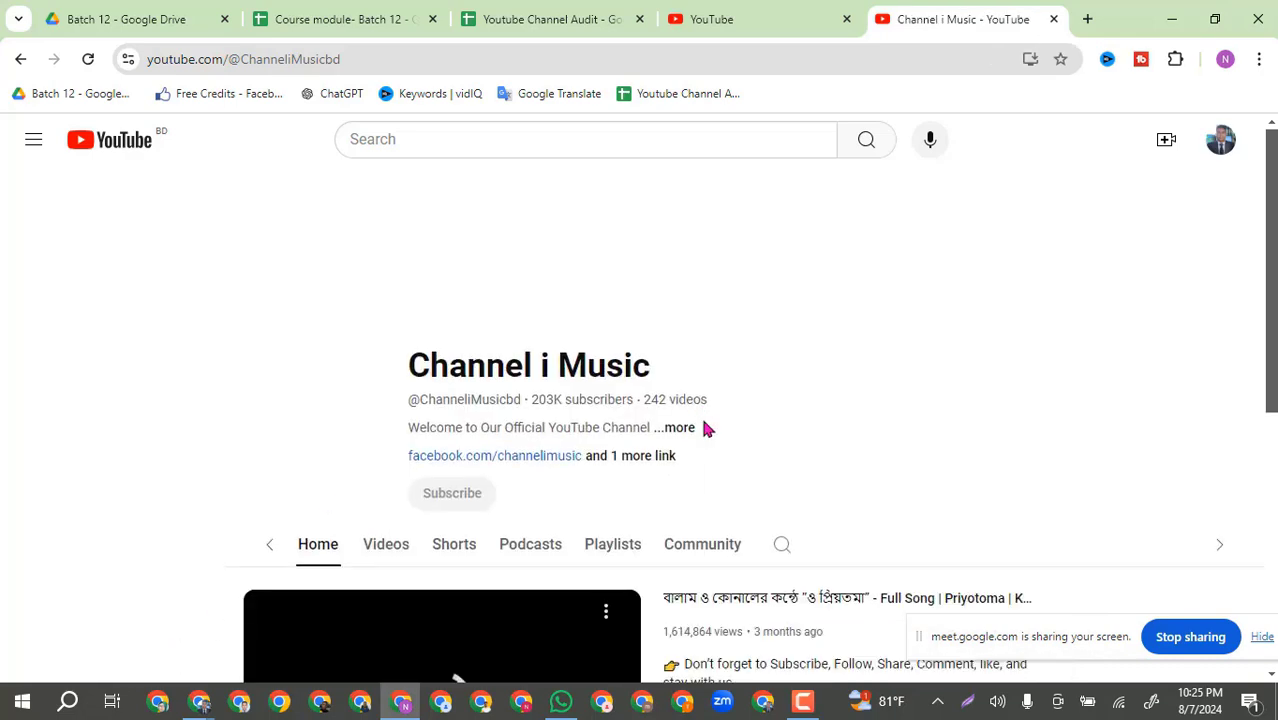
click(227, 50)
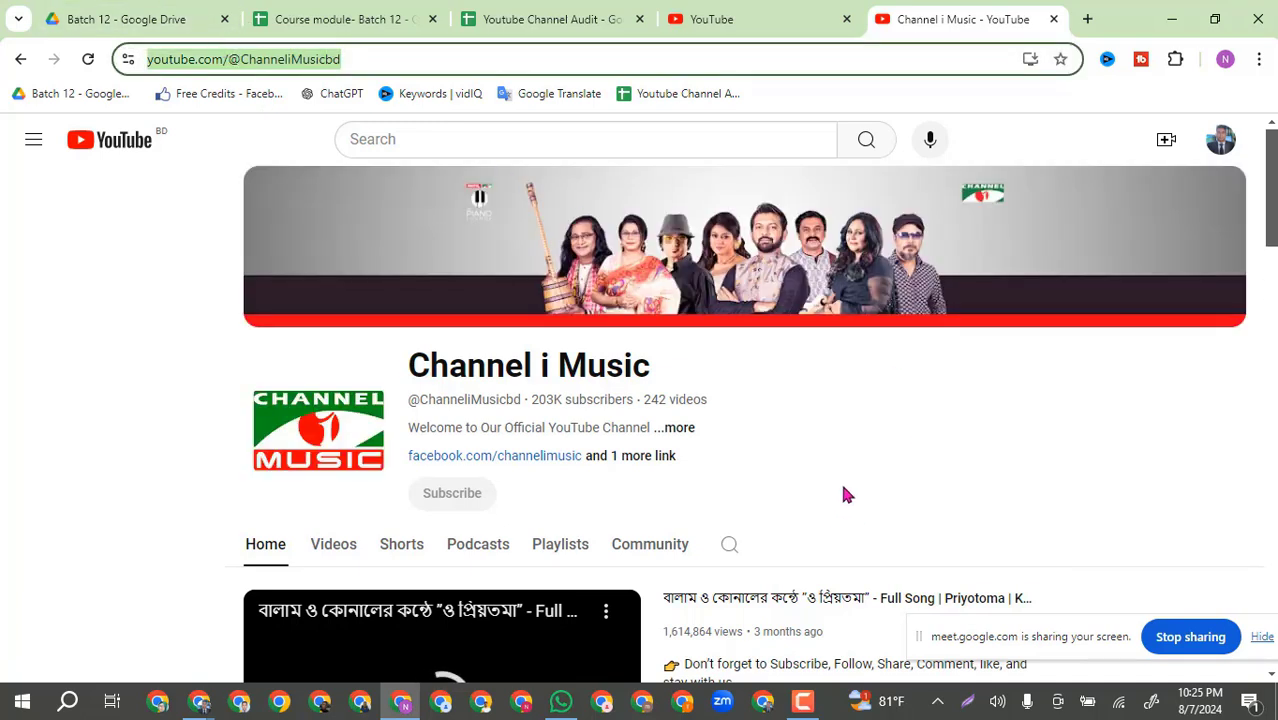
drag(668, 370, 364, 378)
key(ctrl+c)
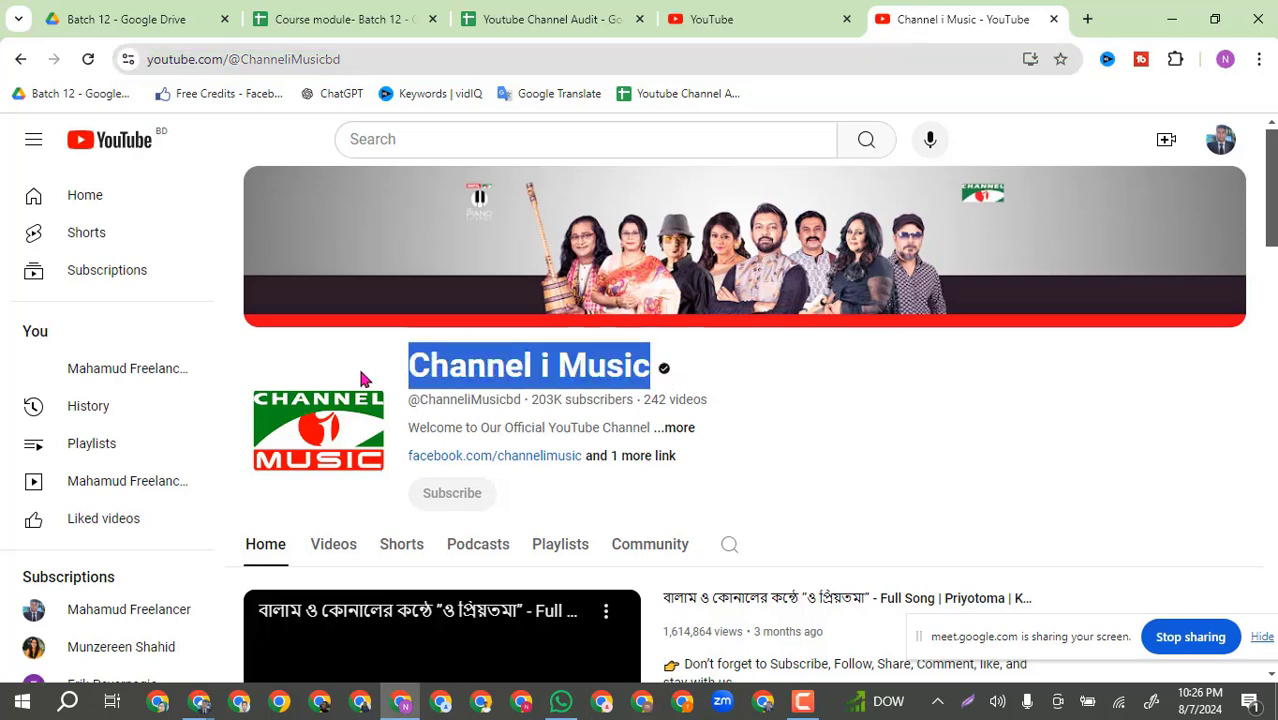
click(556, 20)
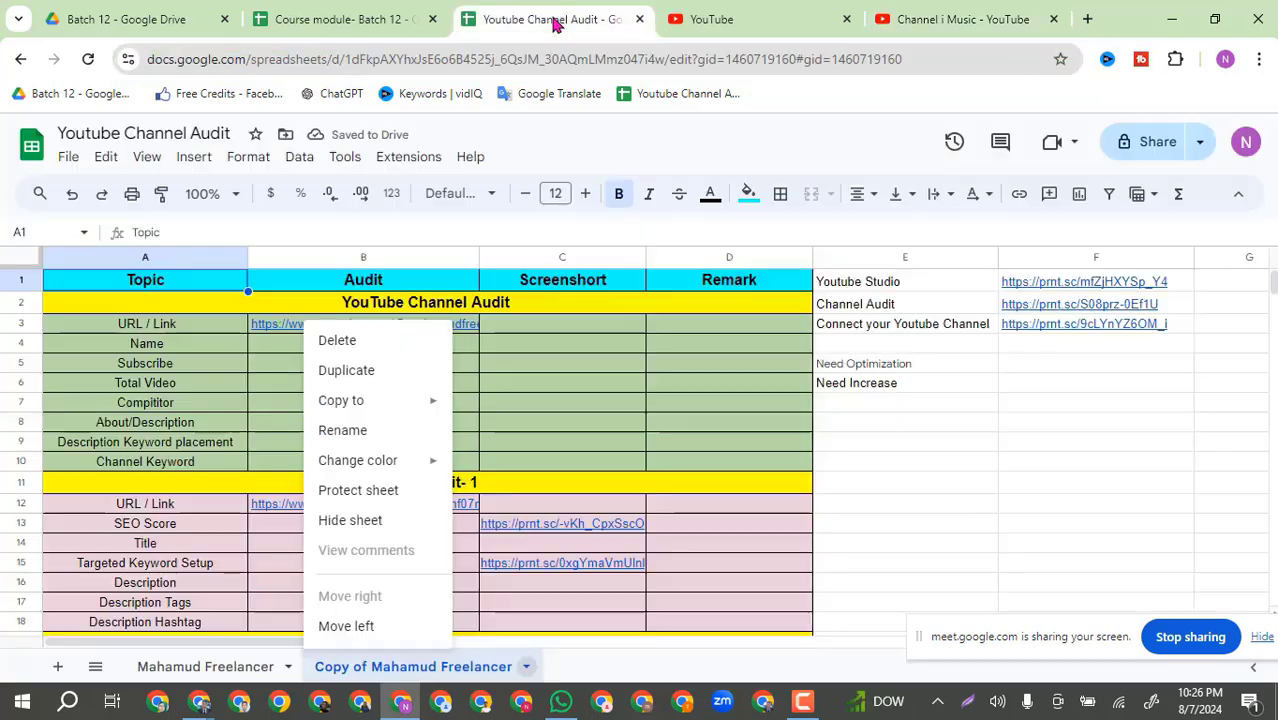
Step: Rename the duplicated audit sheet as Channel i Music
click(433, 667)
right_click(433, 667)
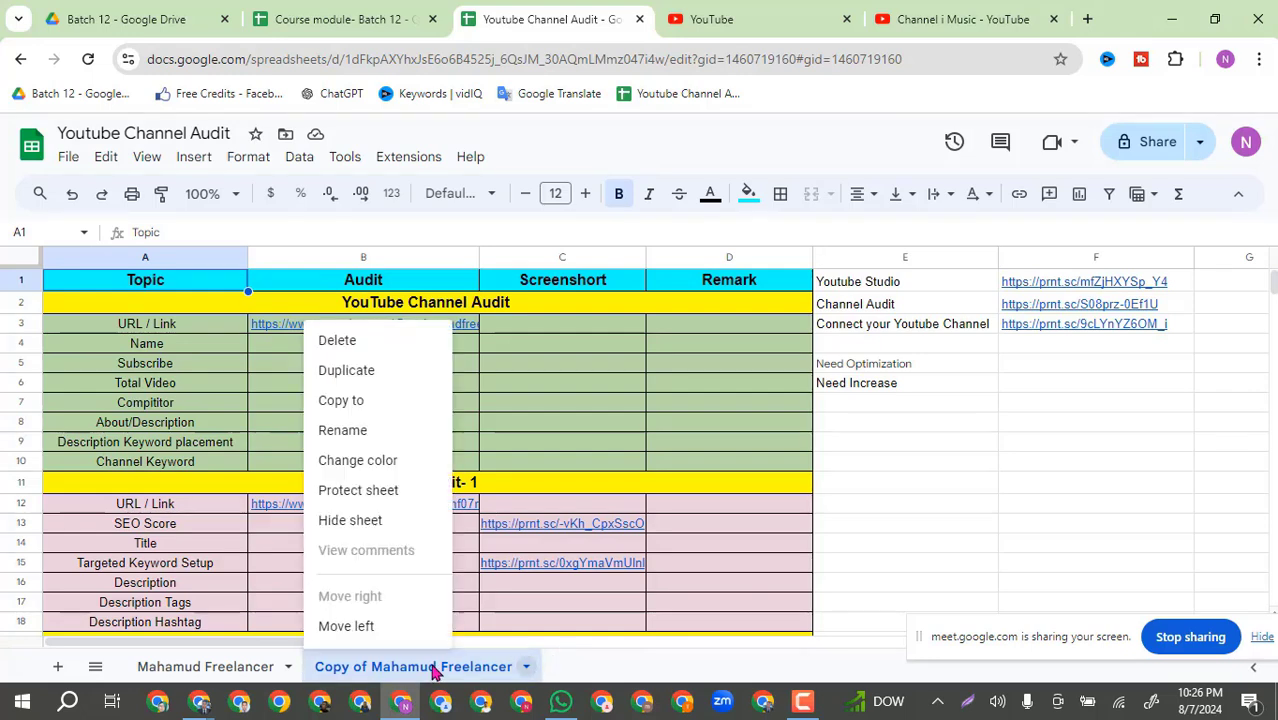
click(360, 431)
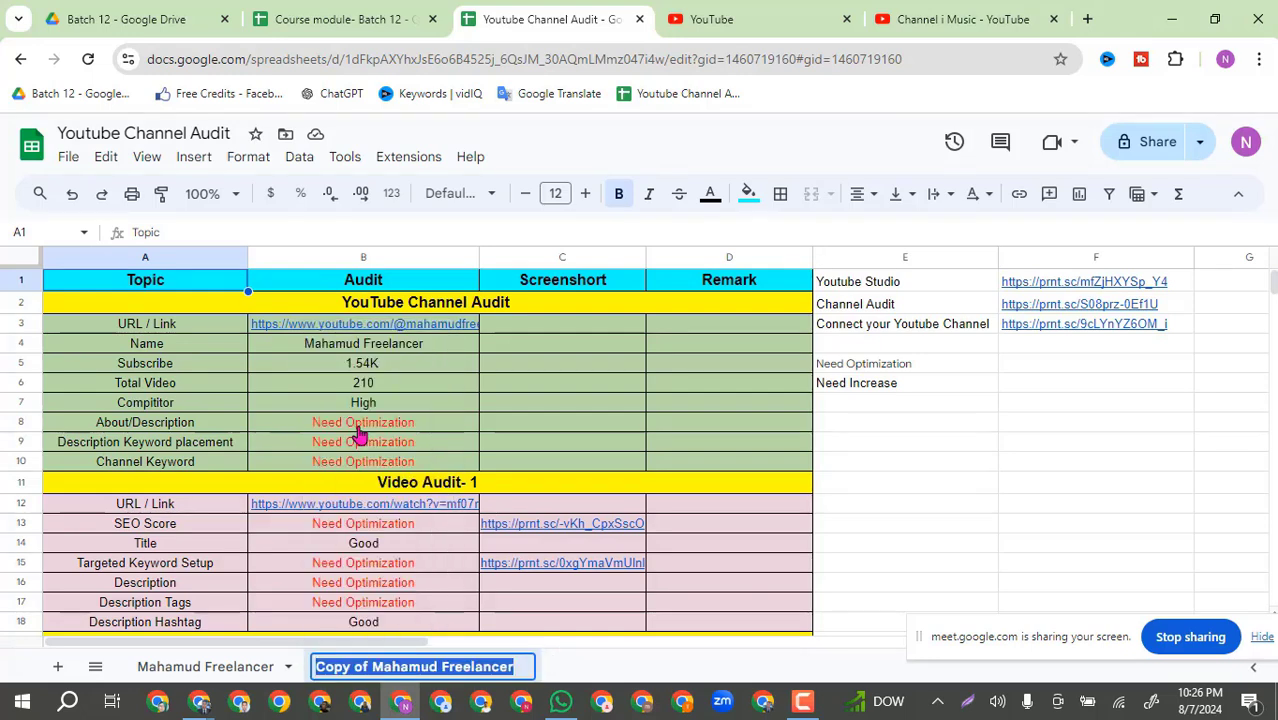
key(ctrl+v)
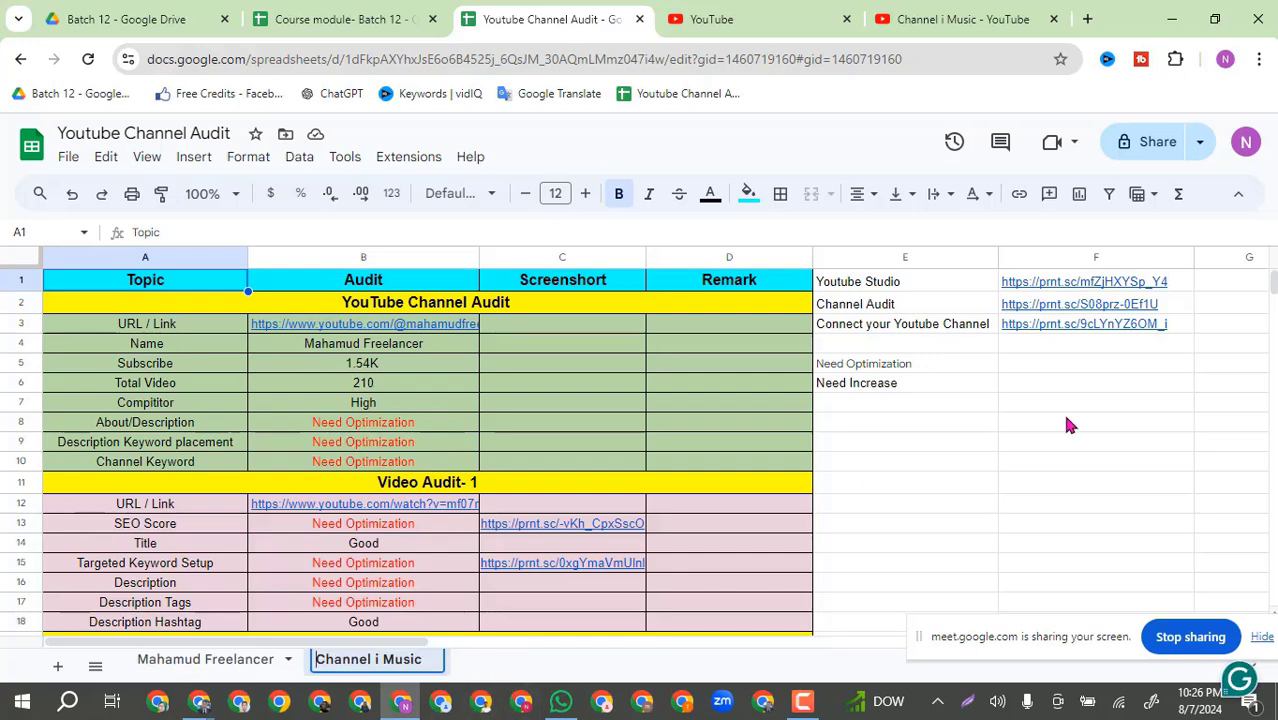
click(895, 510)
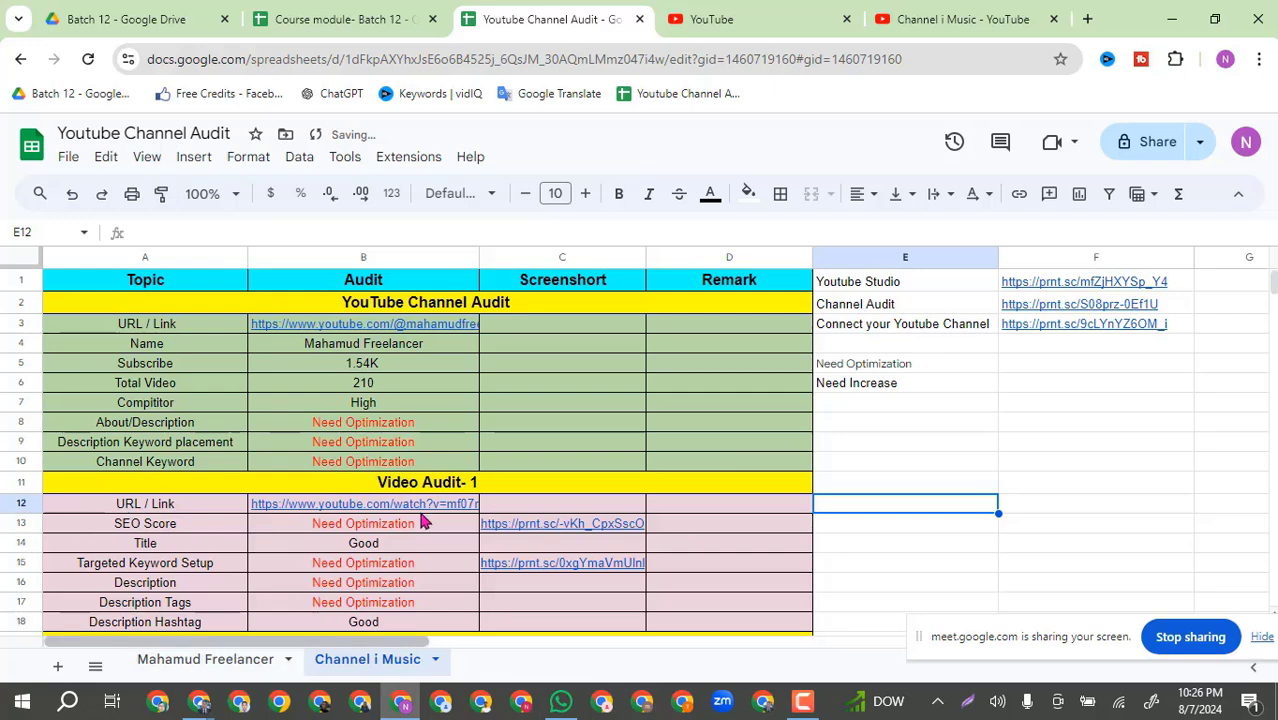
Step: Clear the channel audit values in B3:B10 and the Video Audit- 1 entries in B12:C18 on the duplicated sheet
click(188, 662)
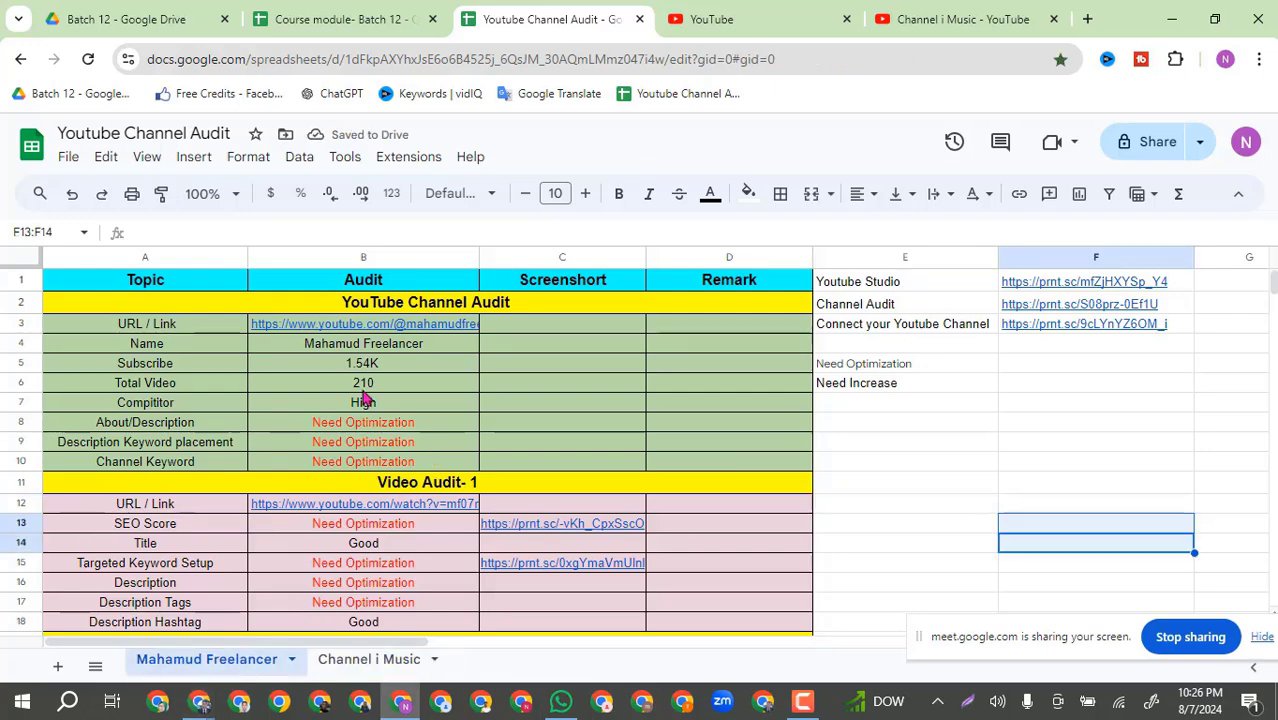
click(362, 660)
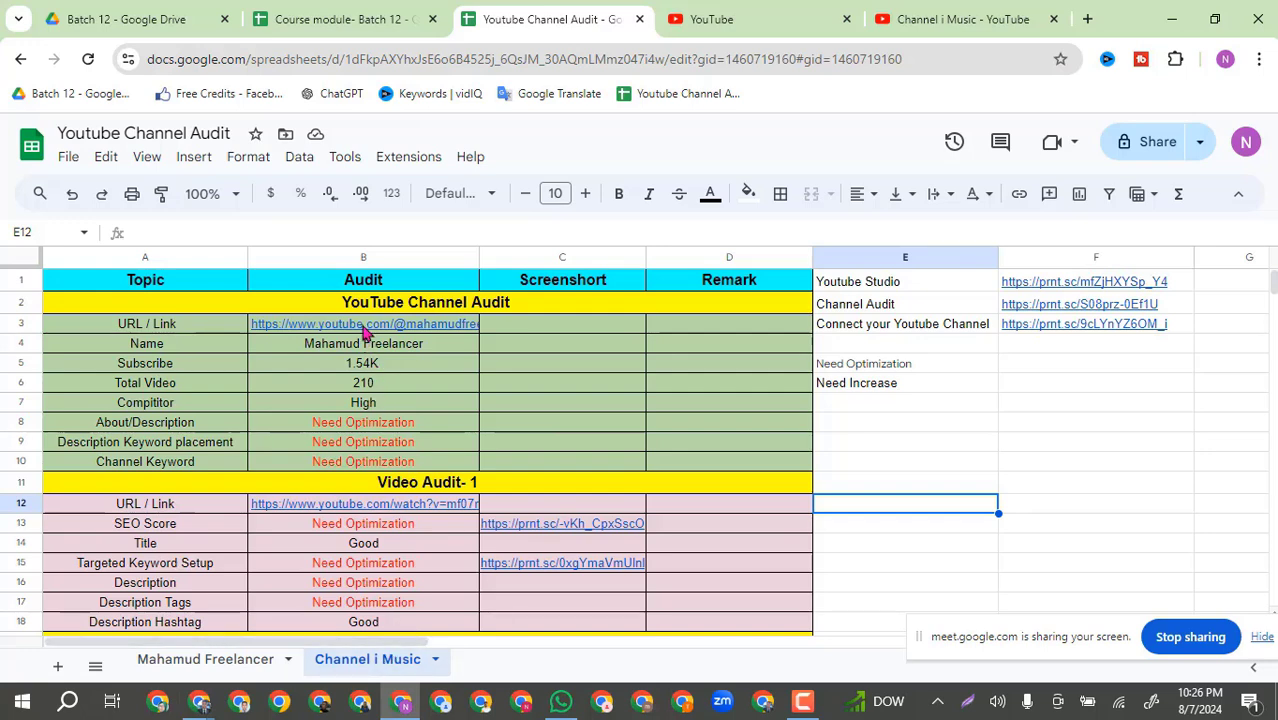
drag(365, 323, 362, 468)
key(Delete)
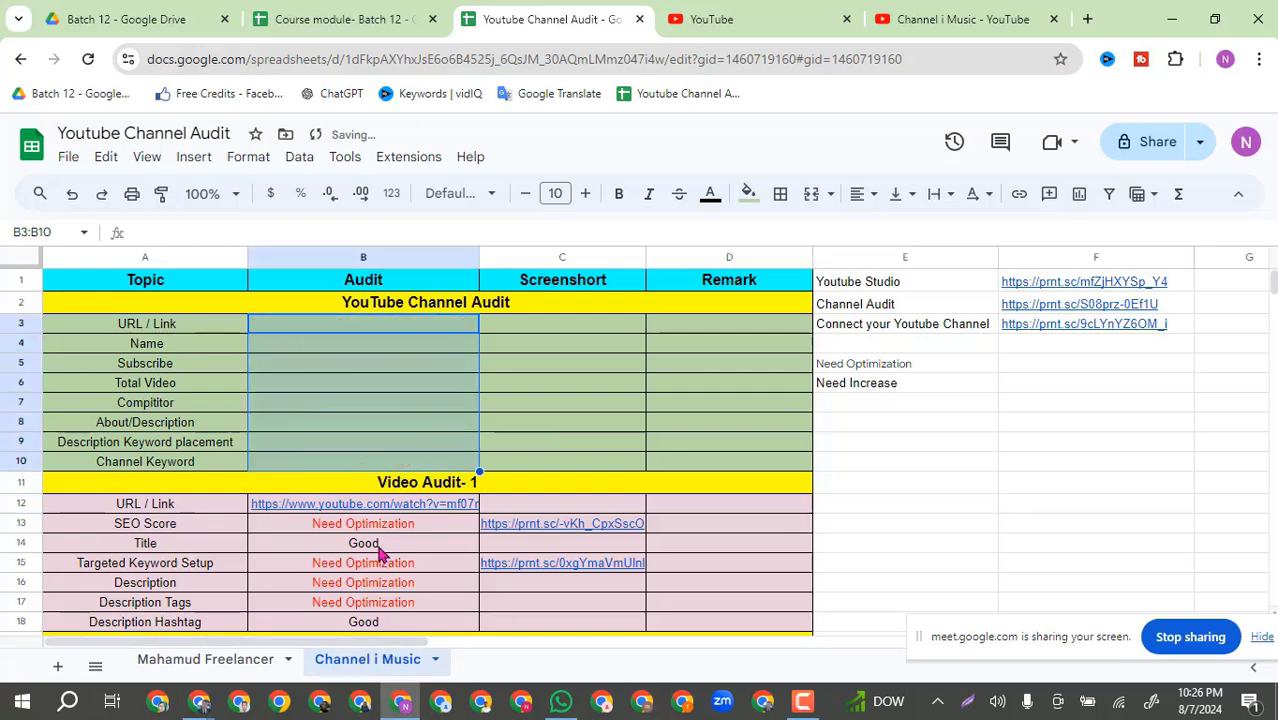
drag(368, 513, 593, 628)
key(Delete)
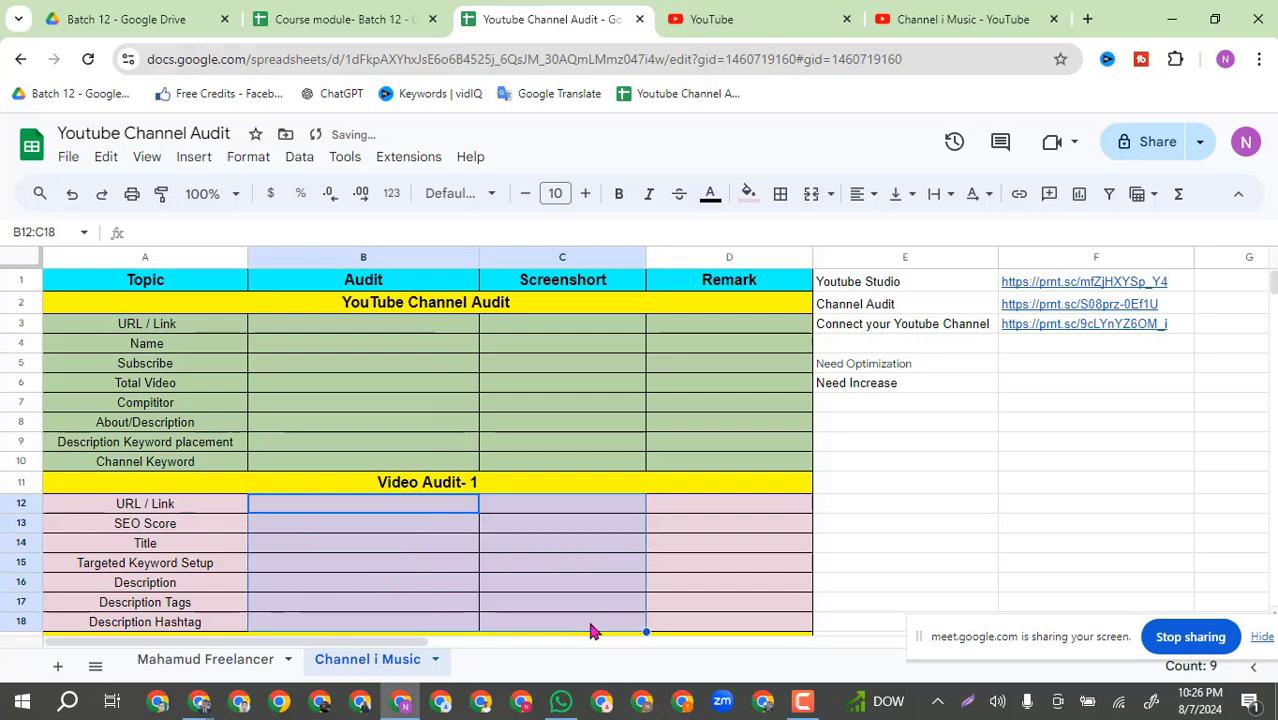
scroll(700, 490, down, 2)
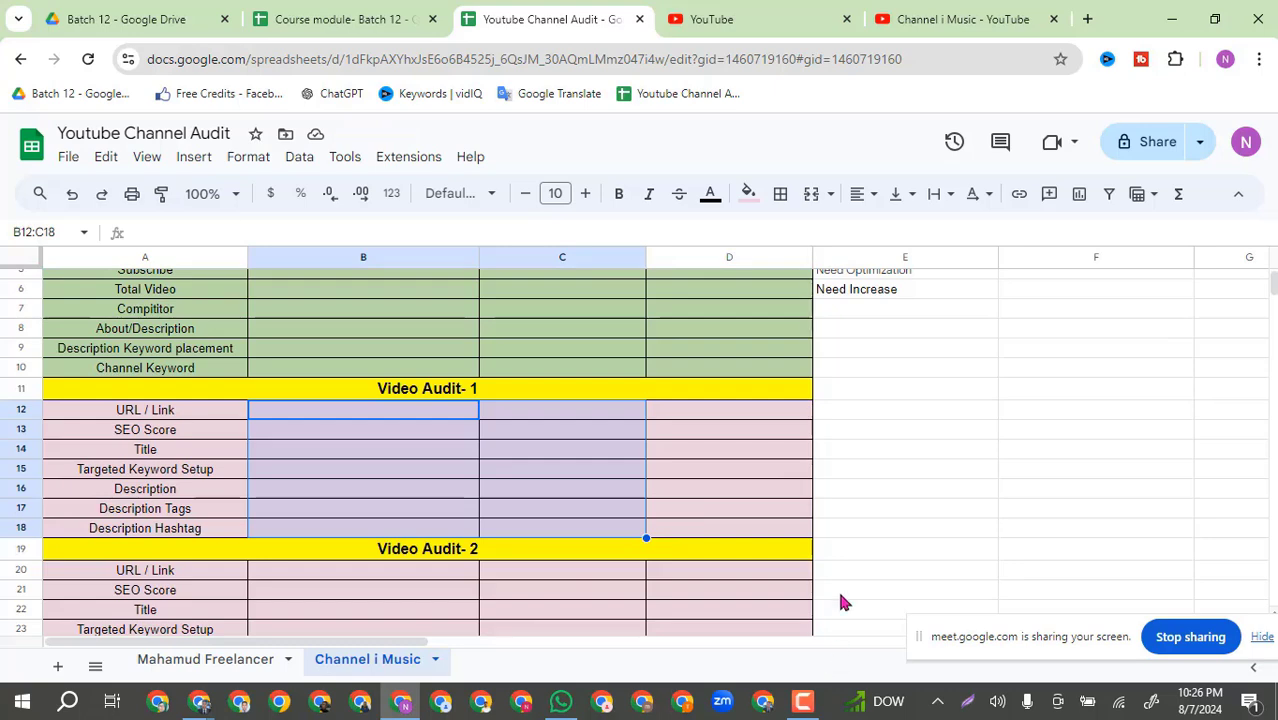
click(876, 510)
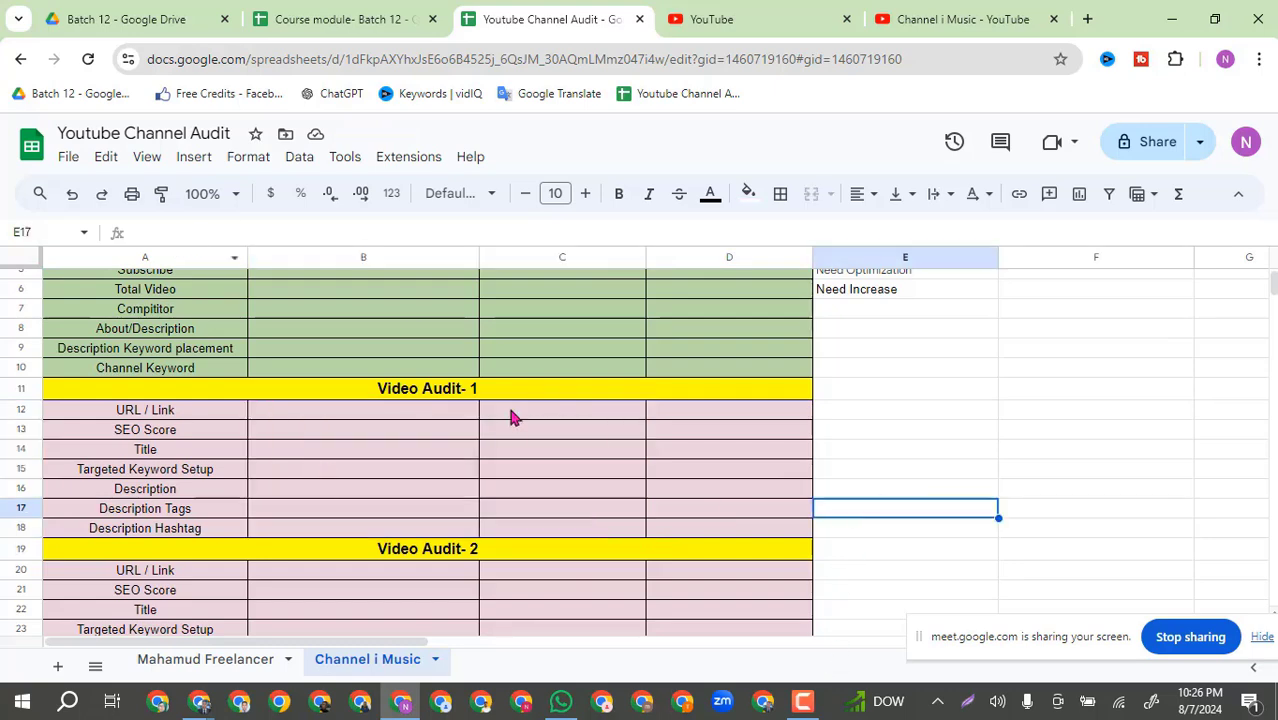
scroll(510, 418, up, 2)
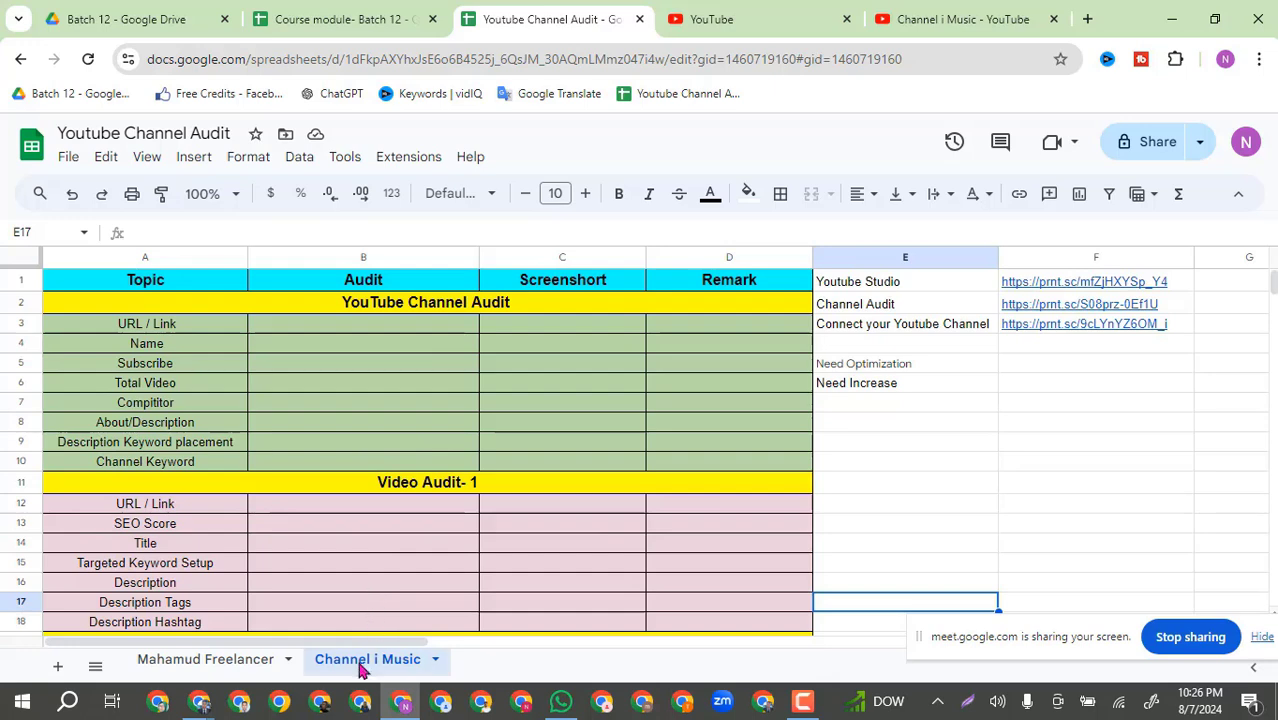
Step: Move the cleared sheet ahead of the original audit sheet and rename it as Master Formate
drag(362, 668, 205, 660)
right_click(205, 660)
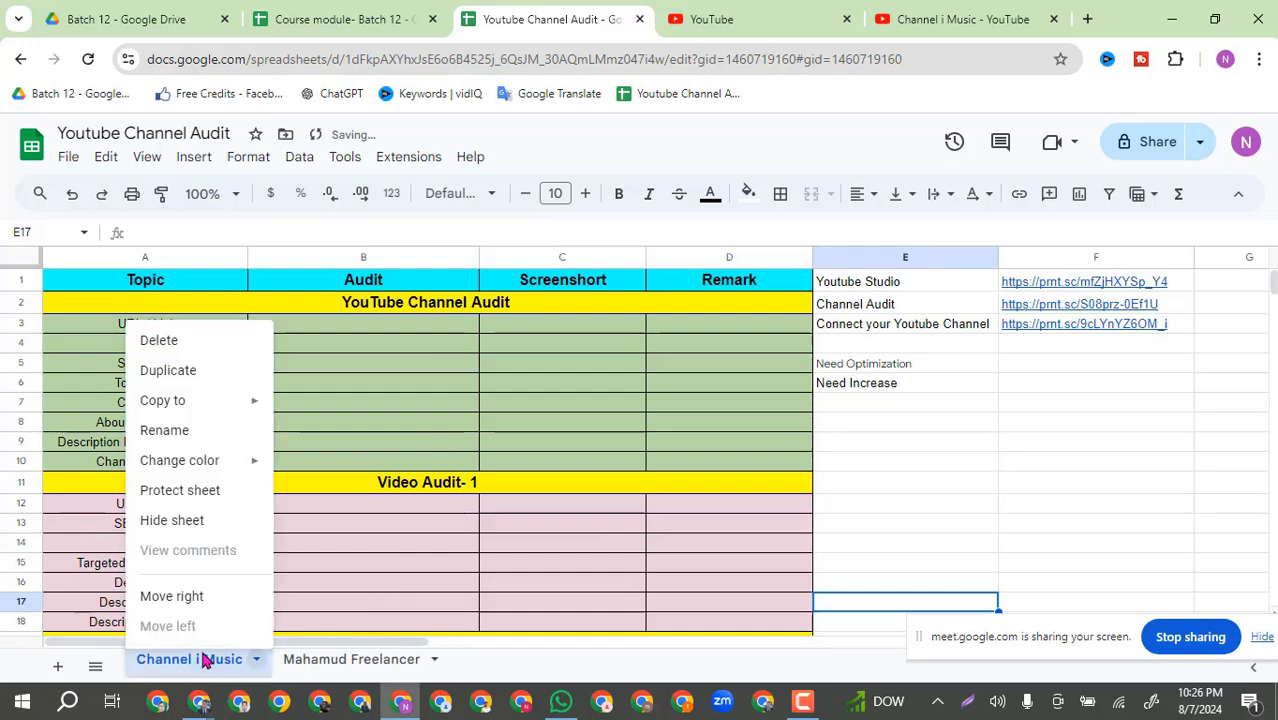
click(164, 431)
text(Master)
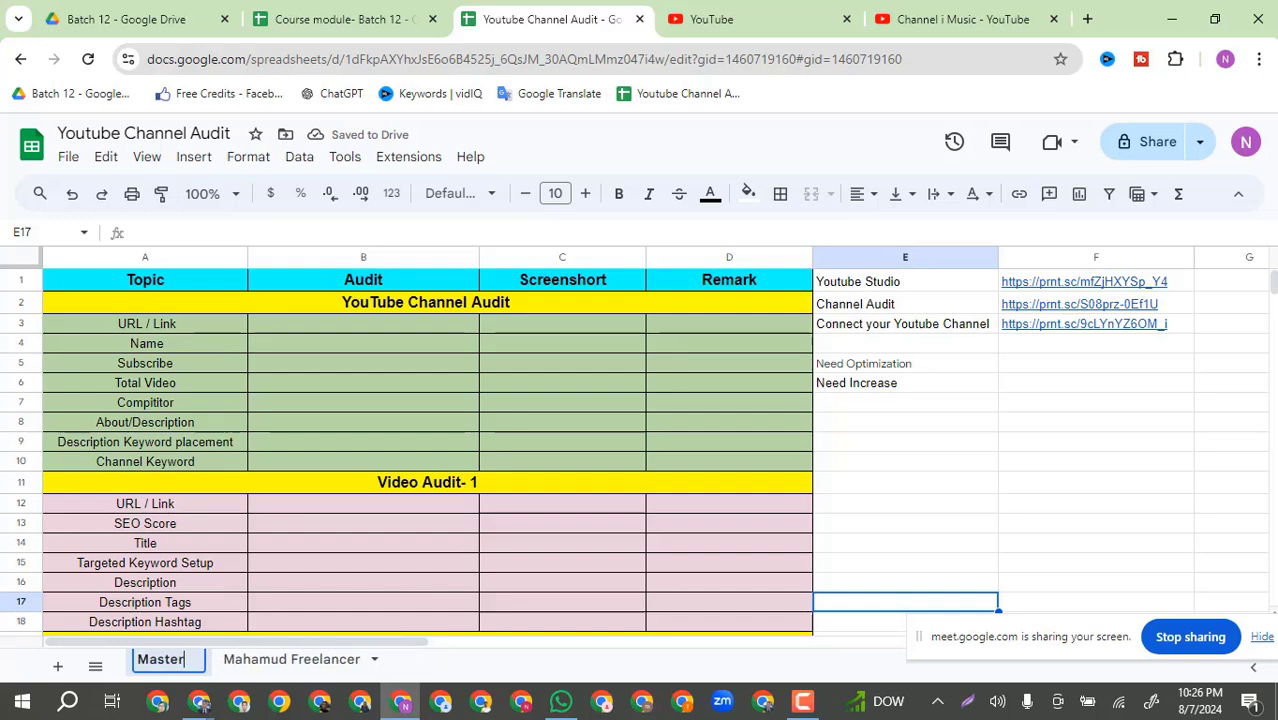
key(Return)
text(for)
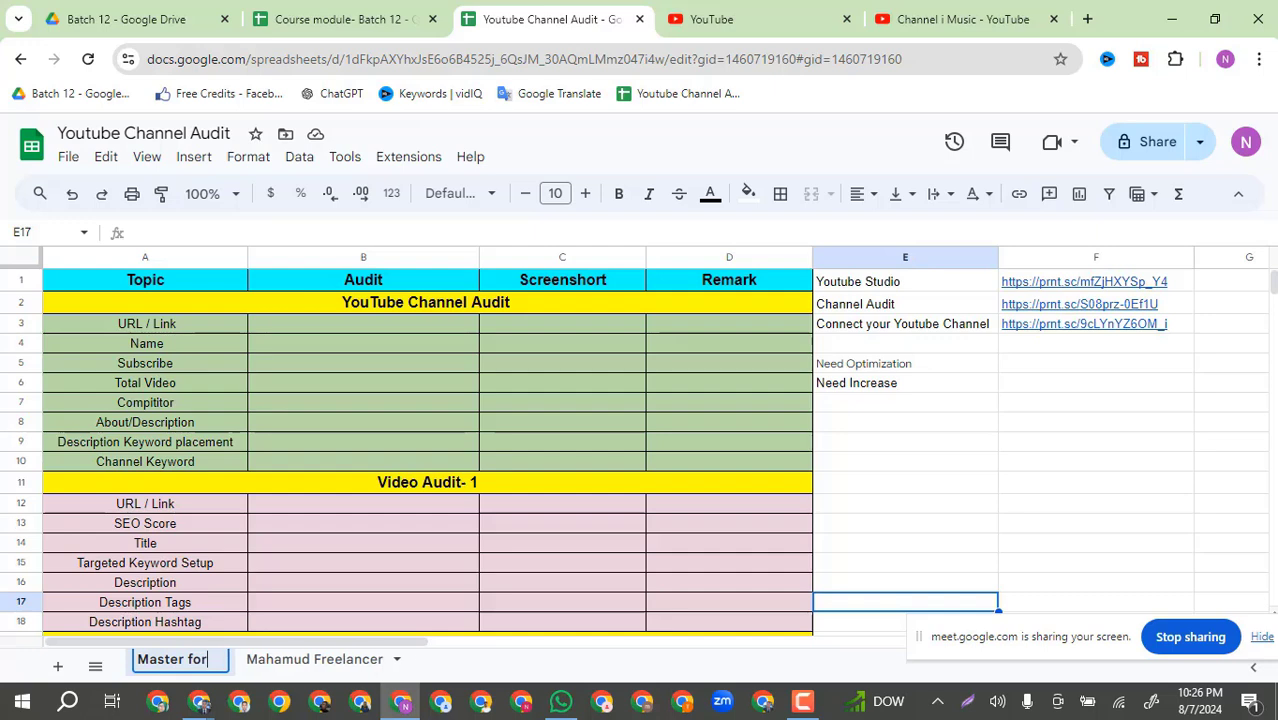
text(mate)
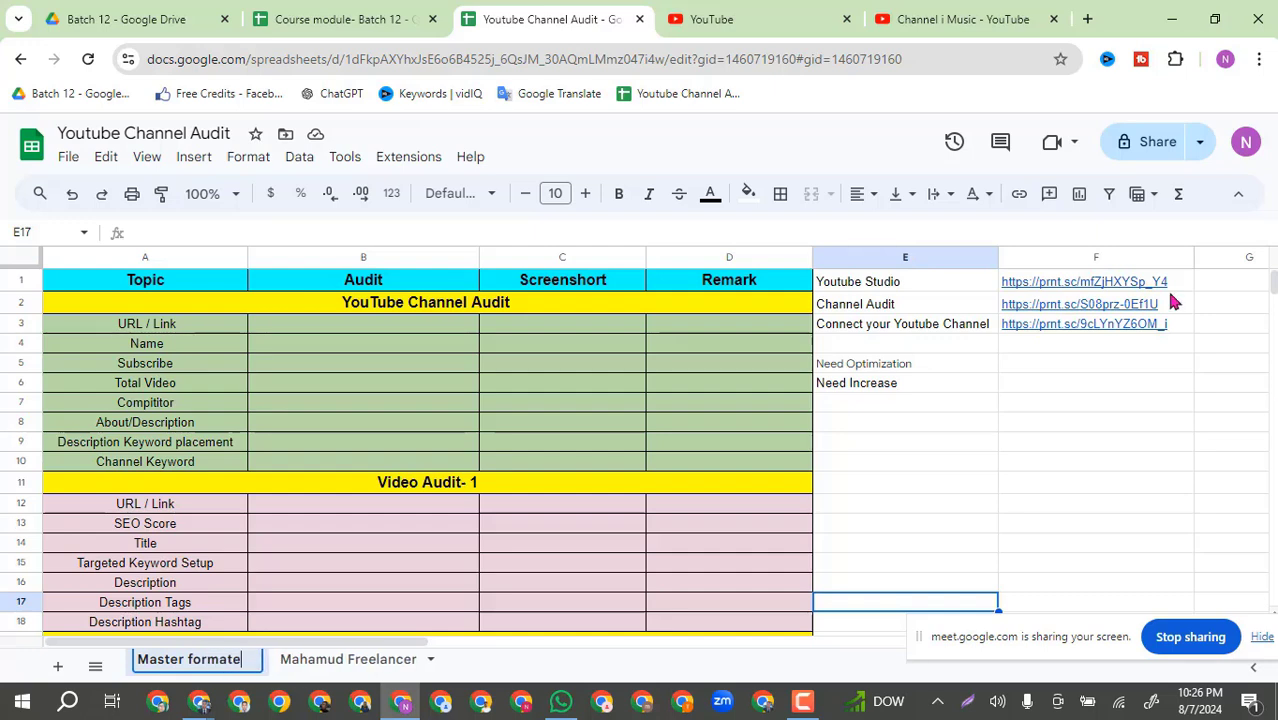
click(193, 662)
key(BackSpace)
text(F)
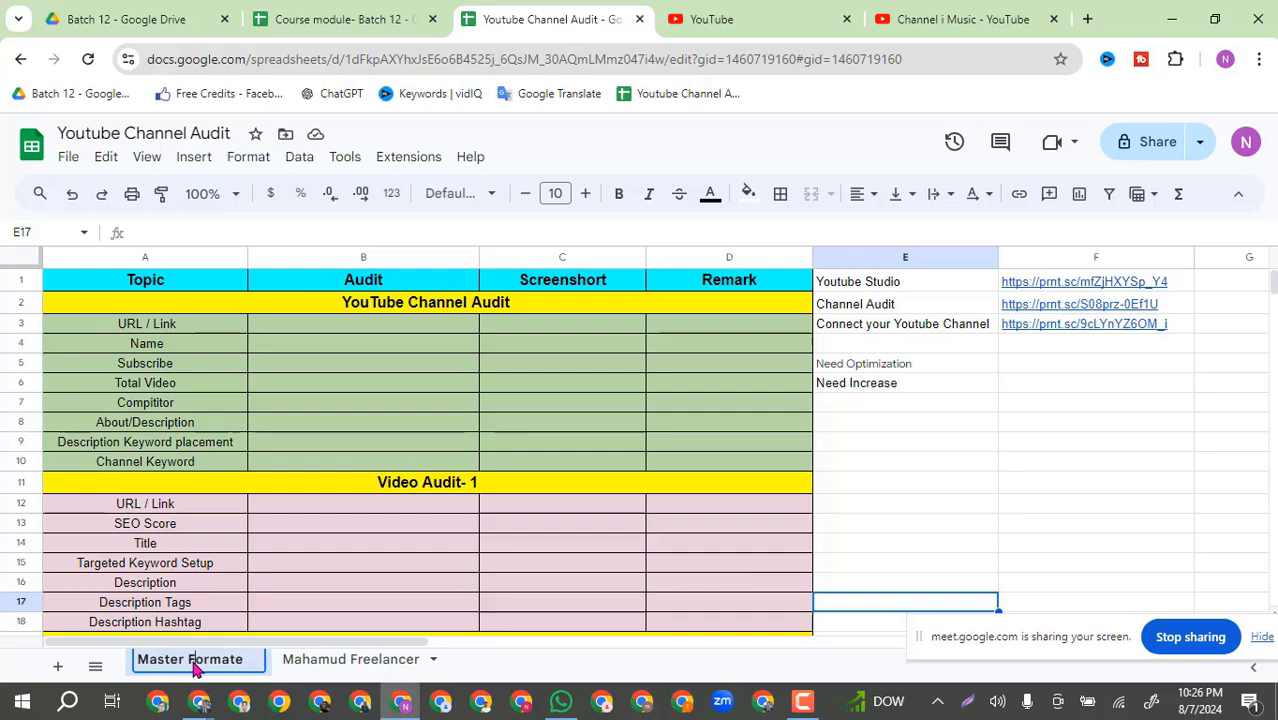
click(903, 546)
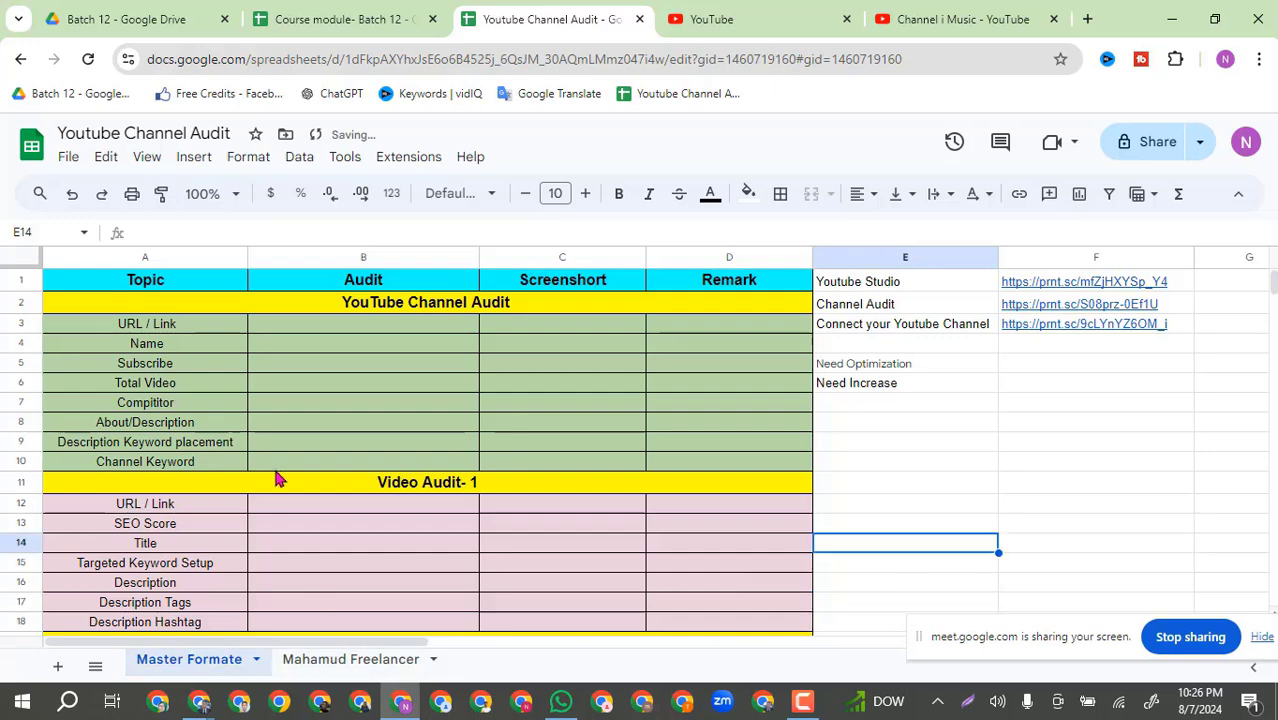
right_click(172, 667)
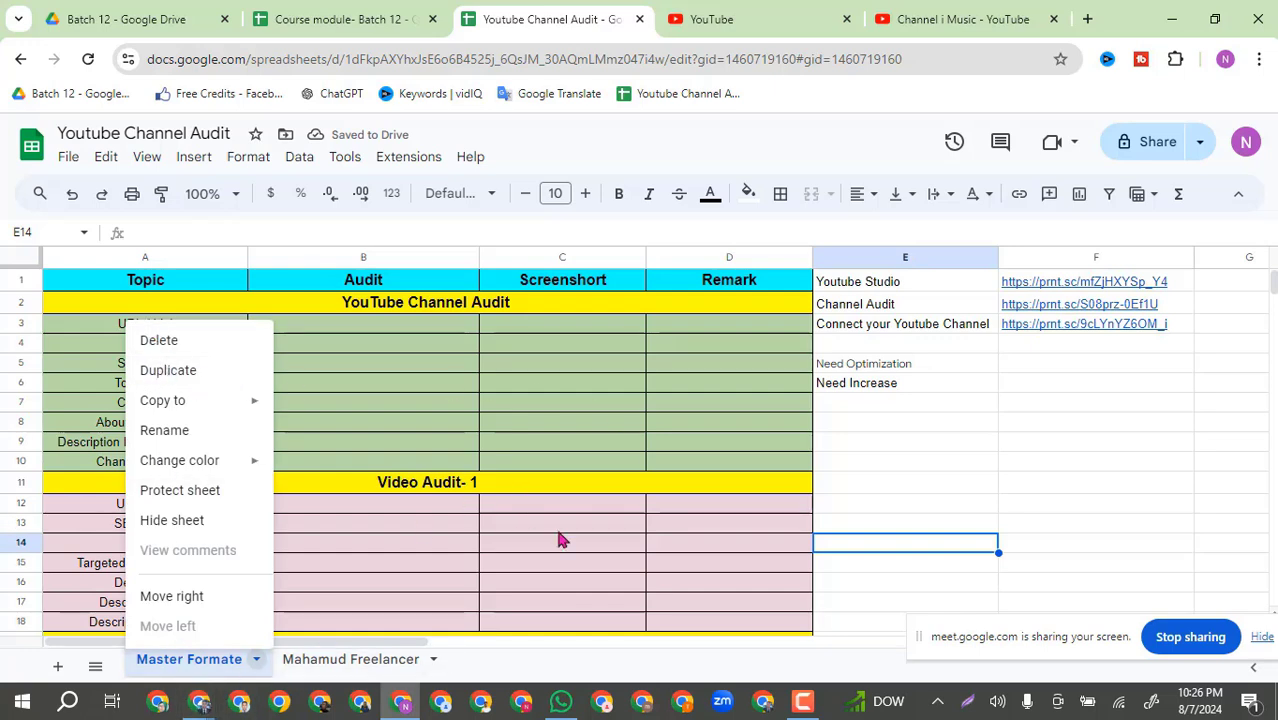
click(964, 490)
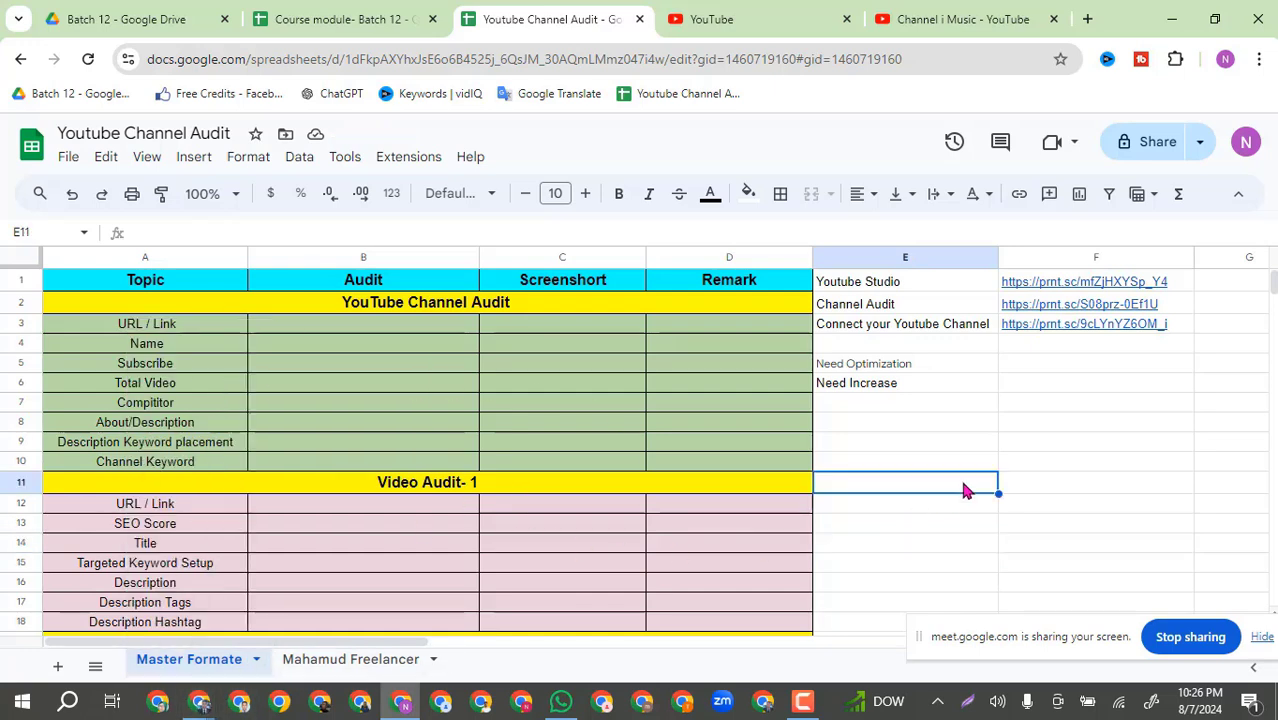
click(27, 263)
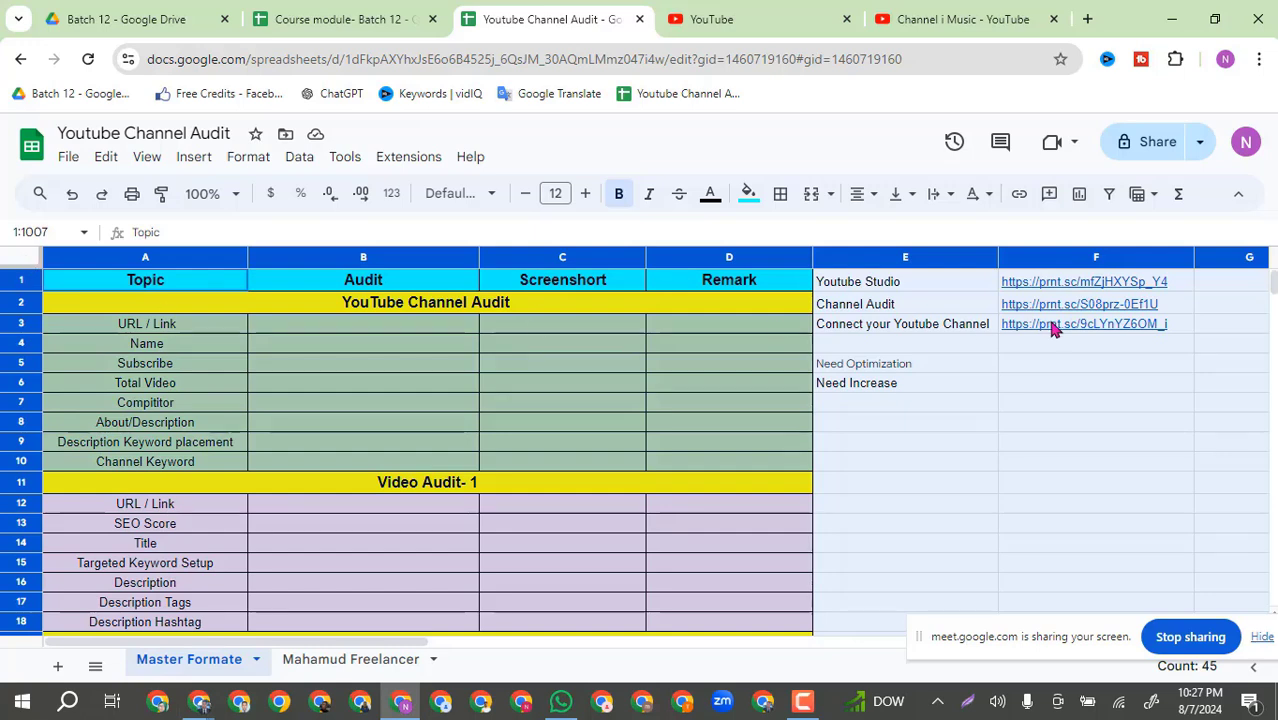
click(921, 514)
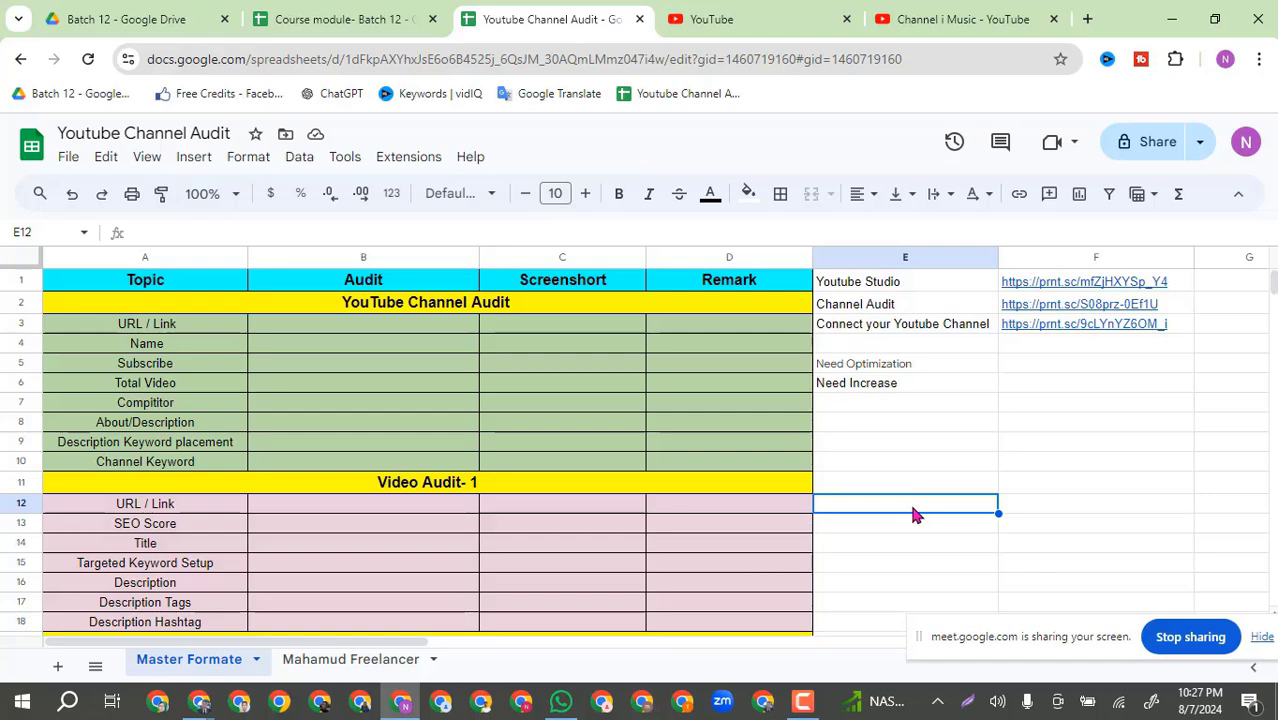